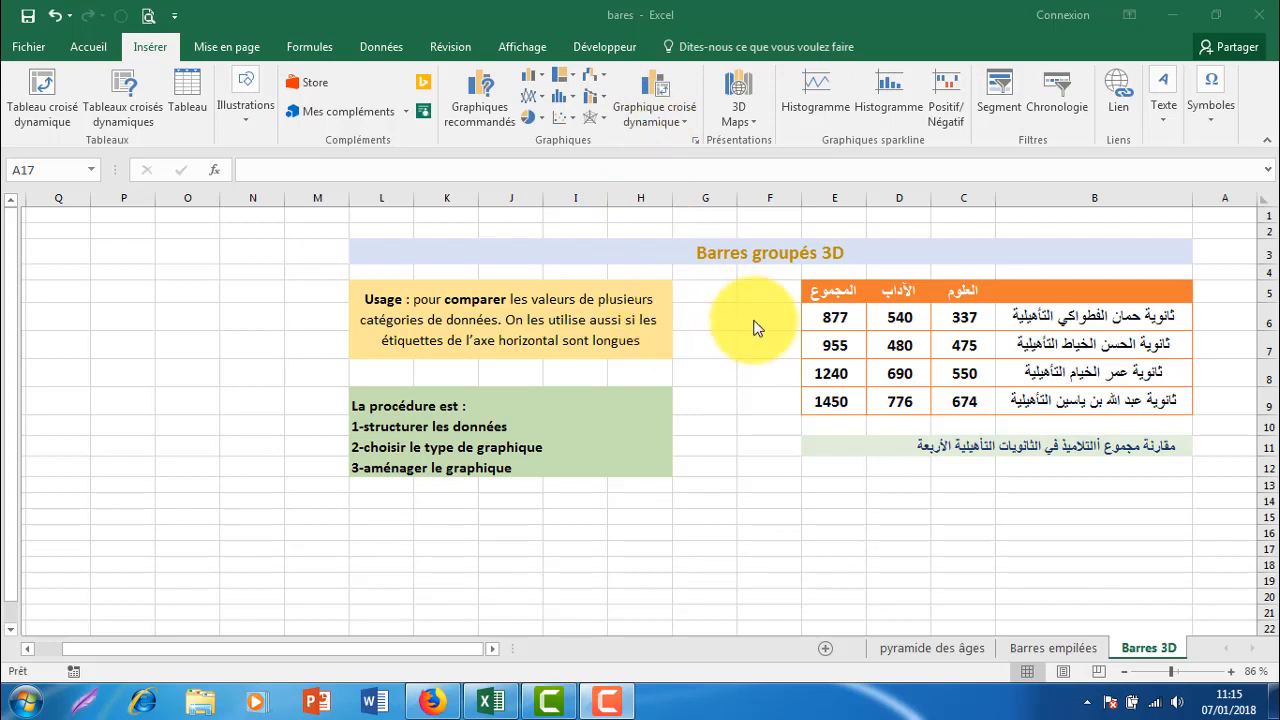
click(542, 75)
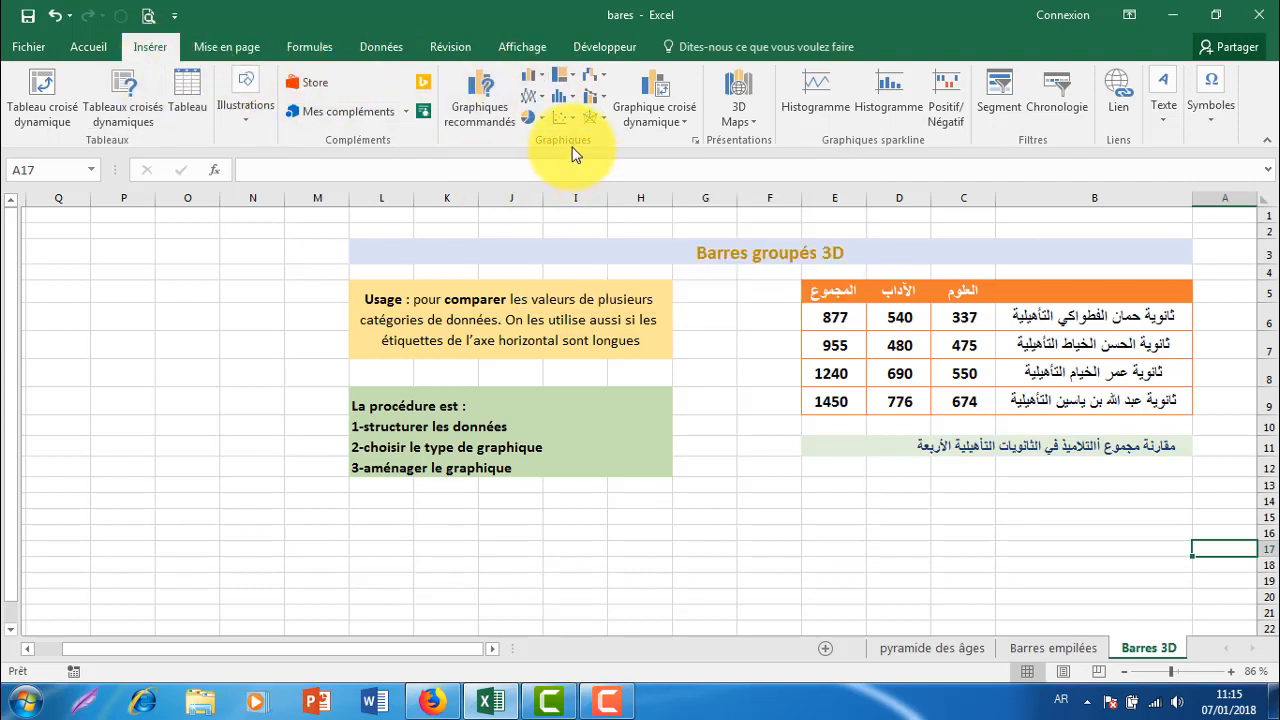
click(545, 82)
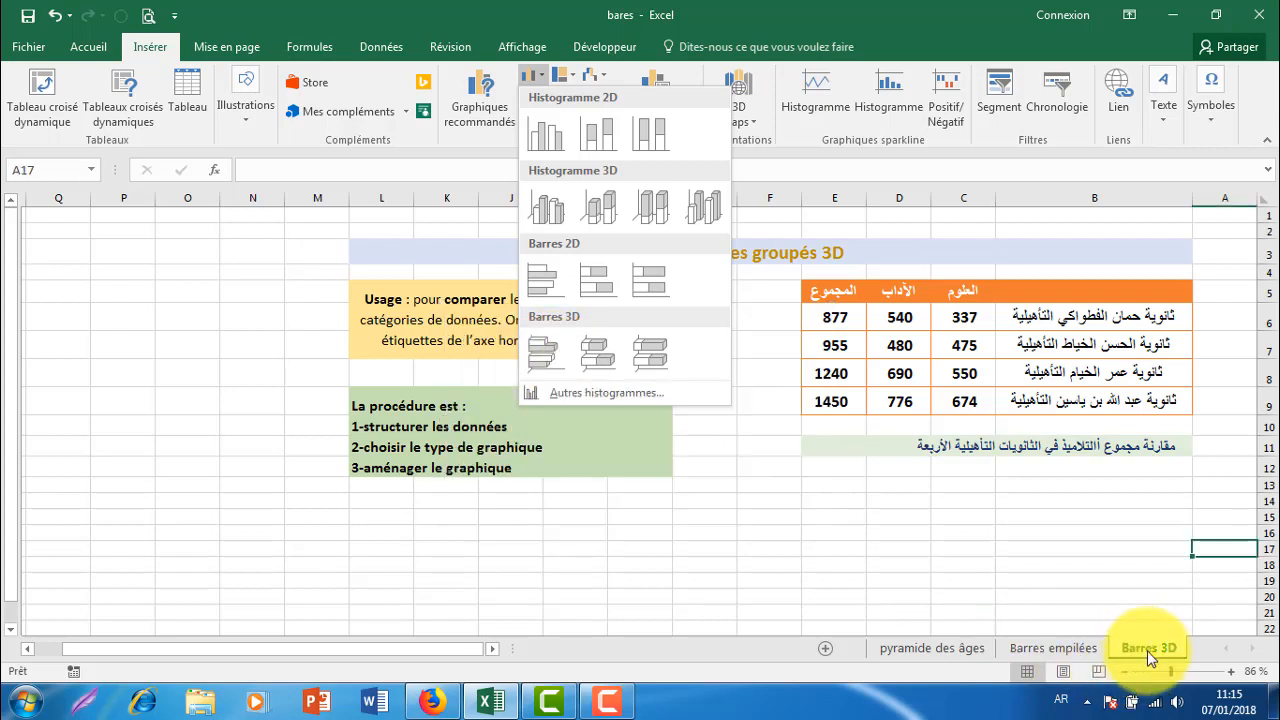
click(1078, 510)
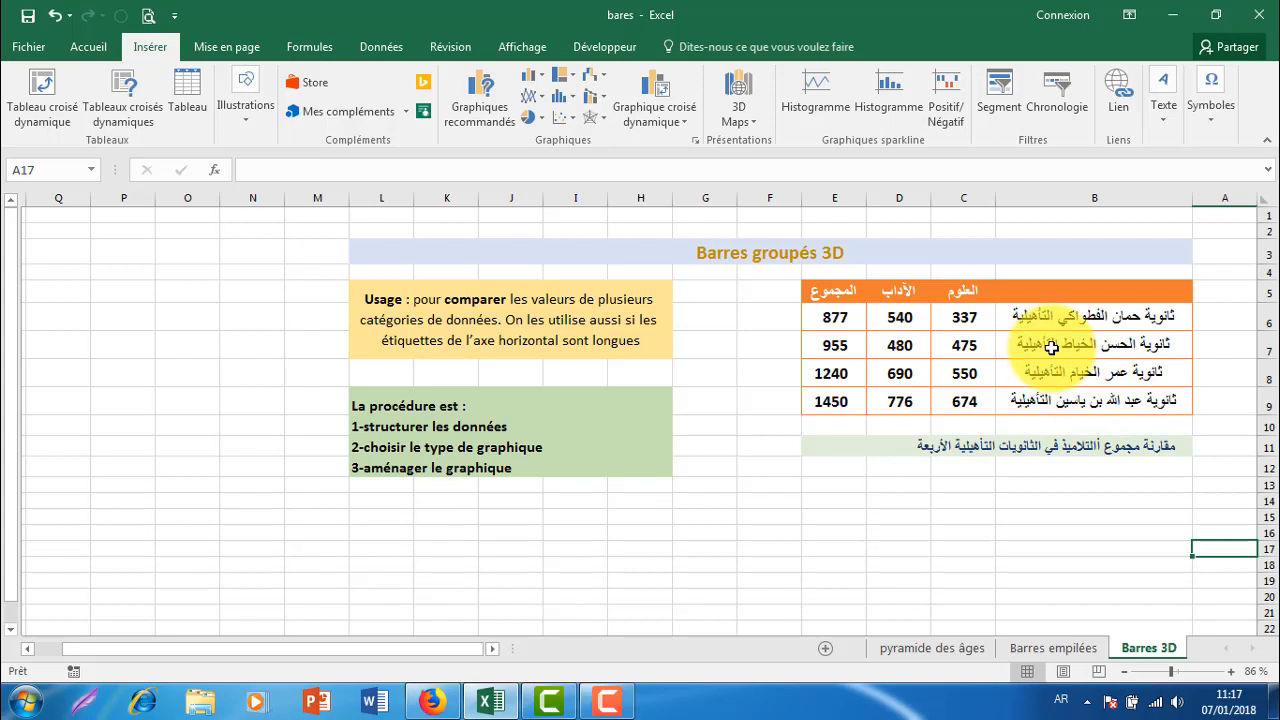
Try a 2D clustered column chart of the school names B5:B9 and totals E5:E9, and delete it.
click(1051, 347)
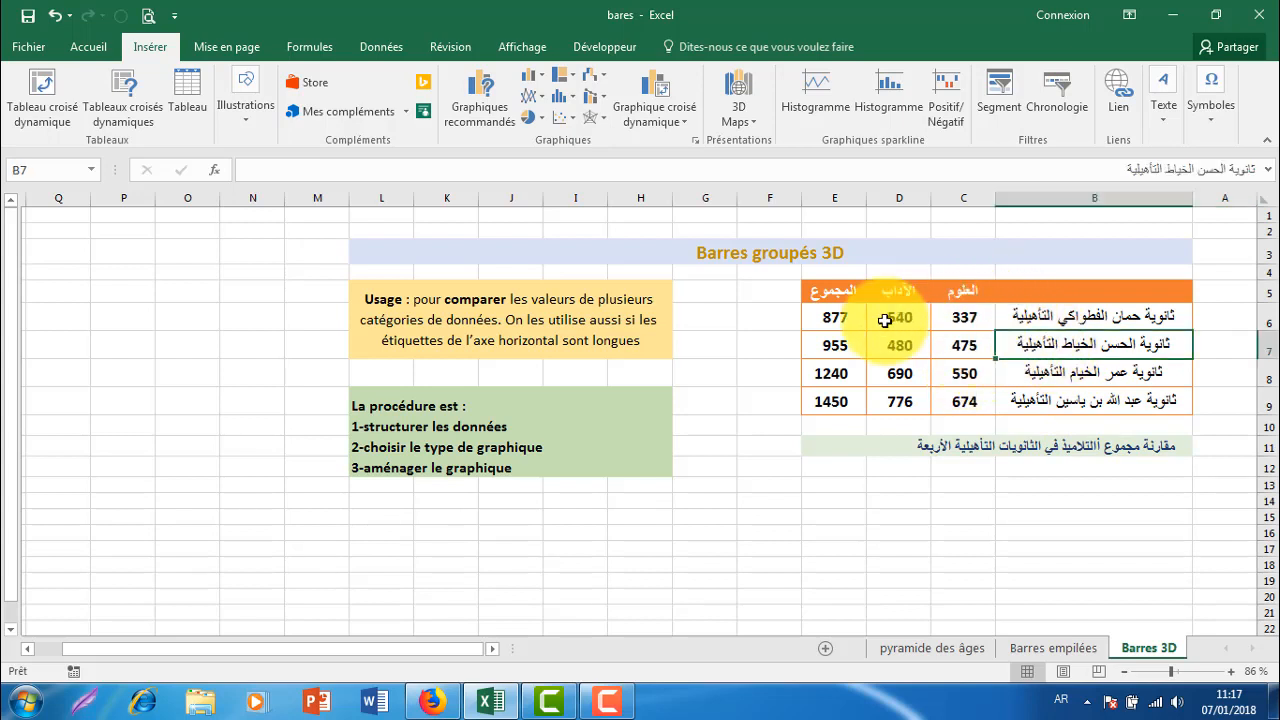
drag(1040, 291, 1041, 389)
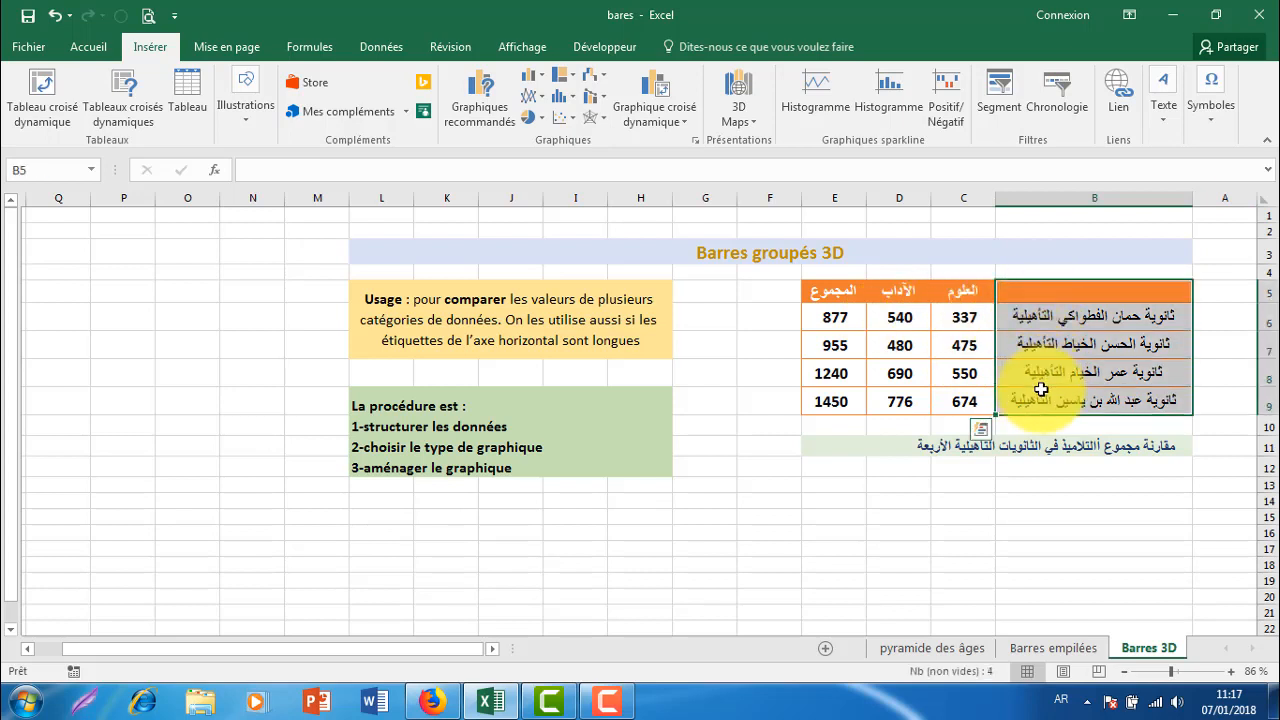
ctrl+drag(831, 291, 831, 395)
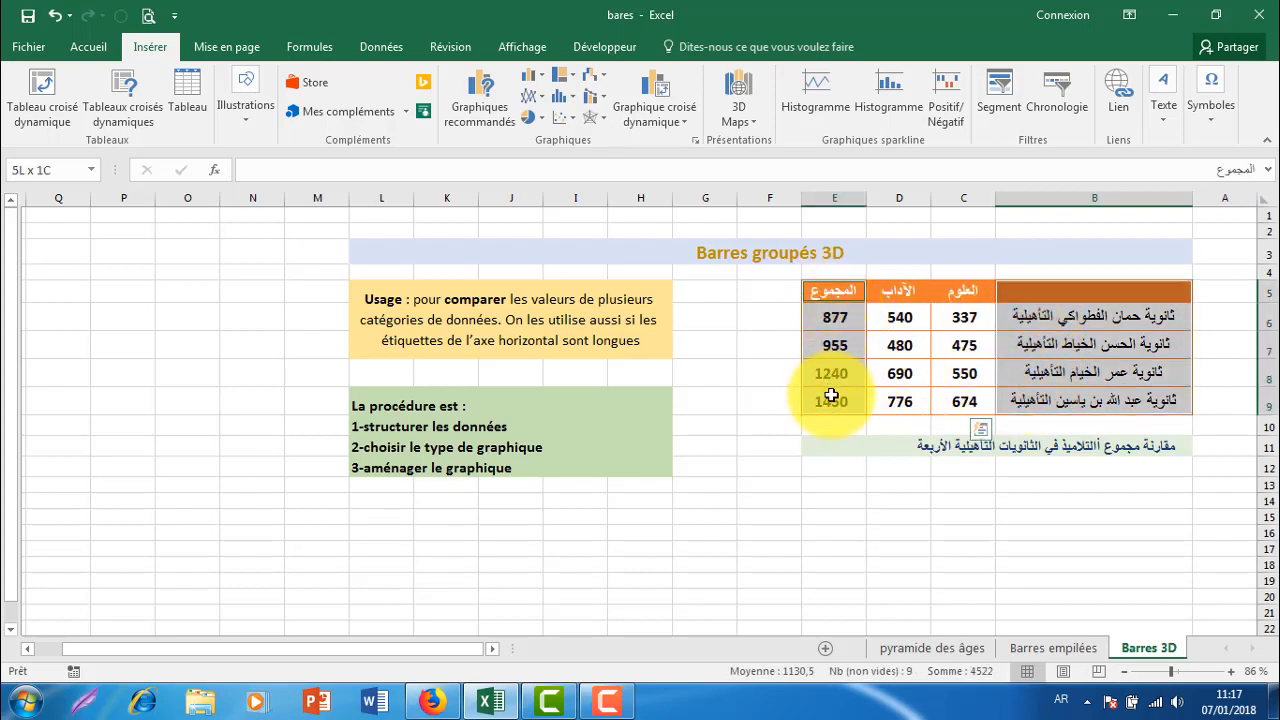
click(539, 75)
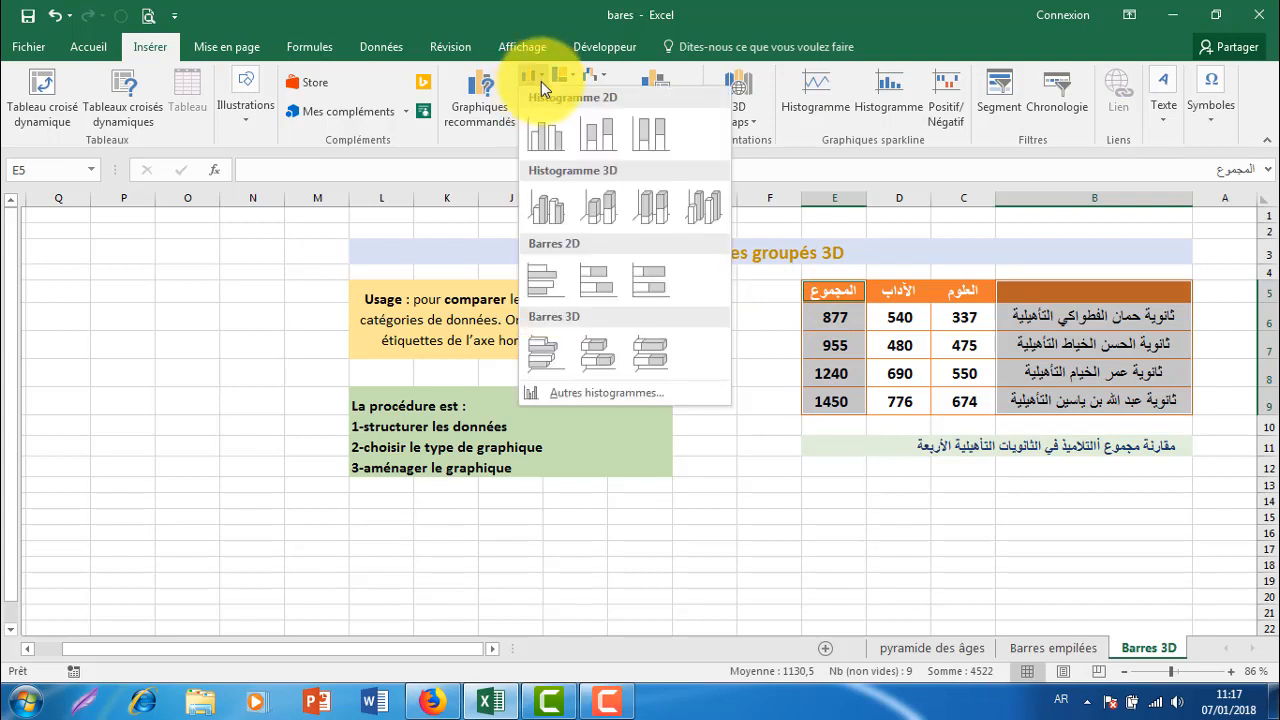
click(547, 140)
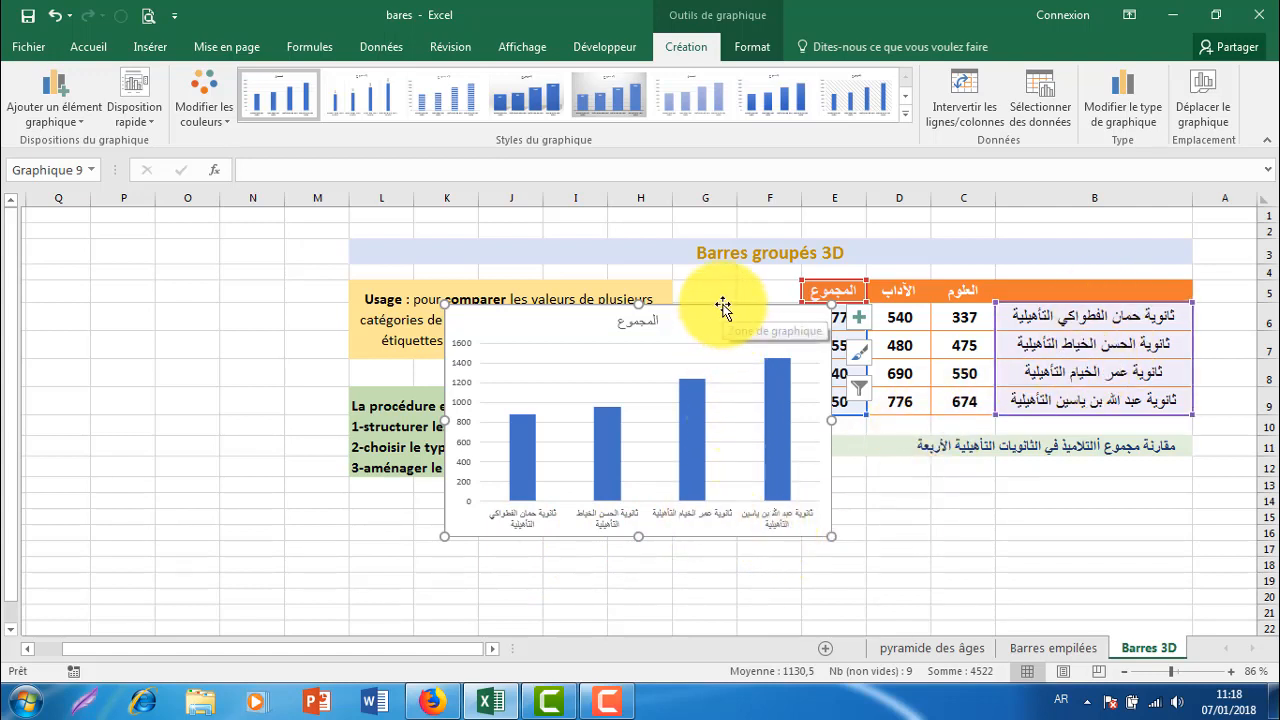
key(Delete)
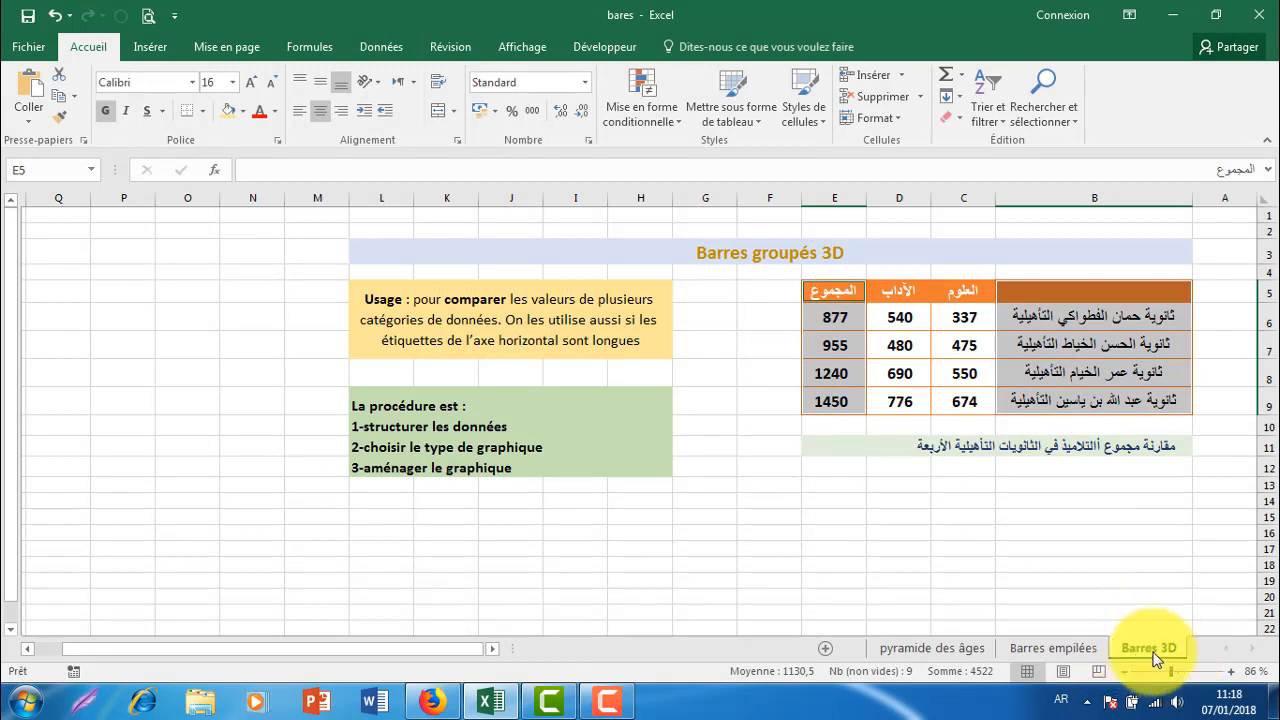
Insert an empty 3D clustered bar chart on the Barres 3D sheet, starting from a blank cell outside the table.
click(1034, 488)
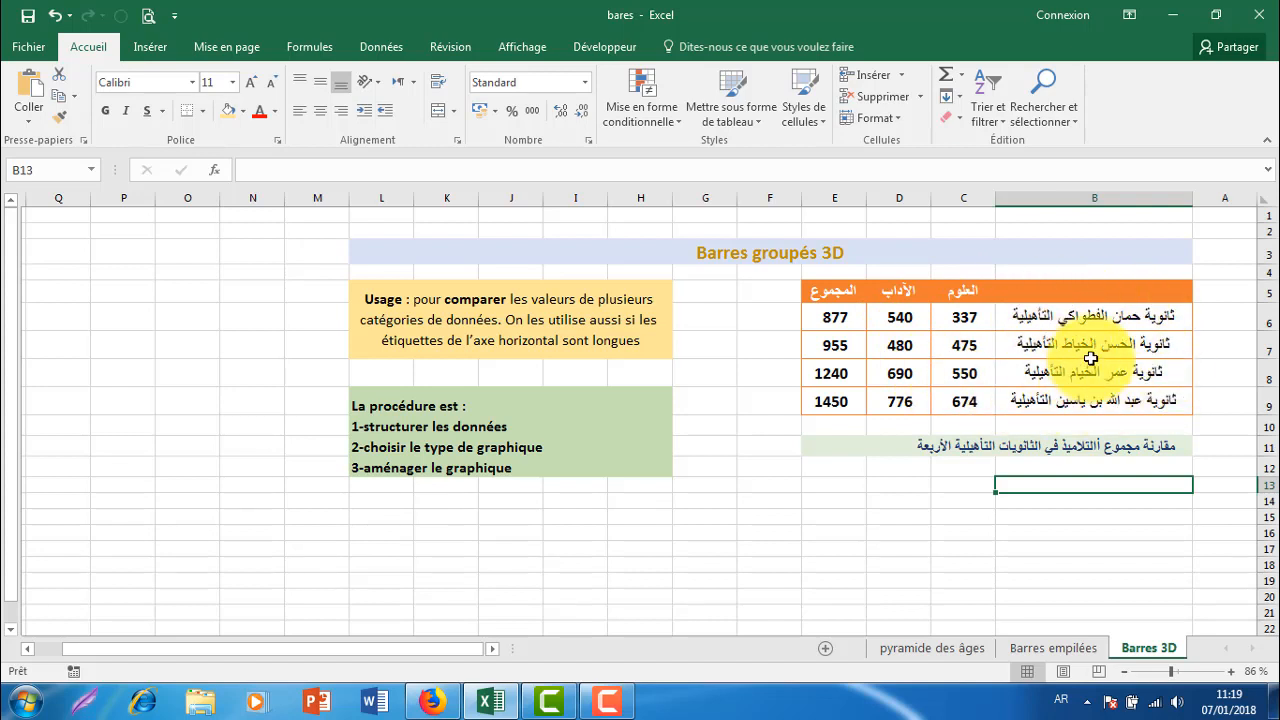
click(750, 499)
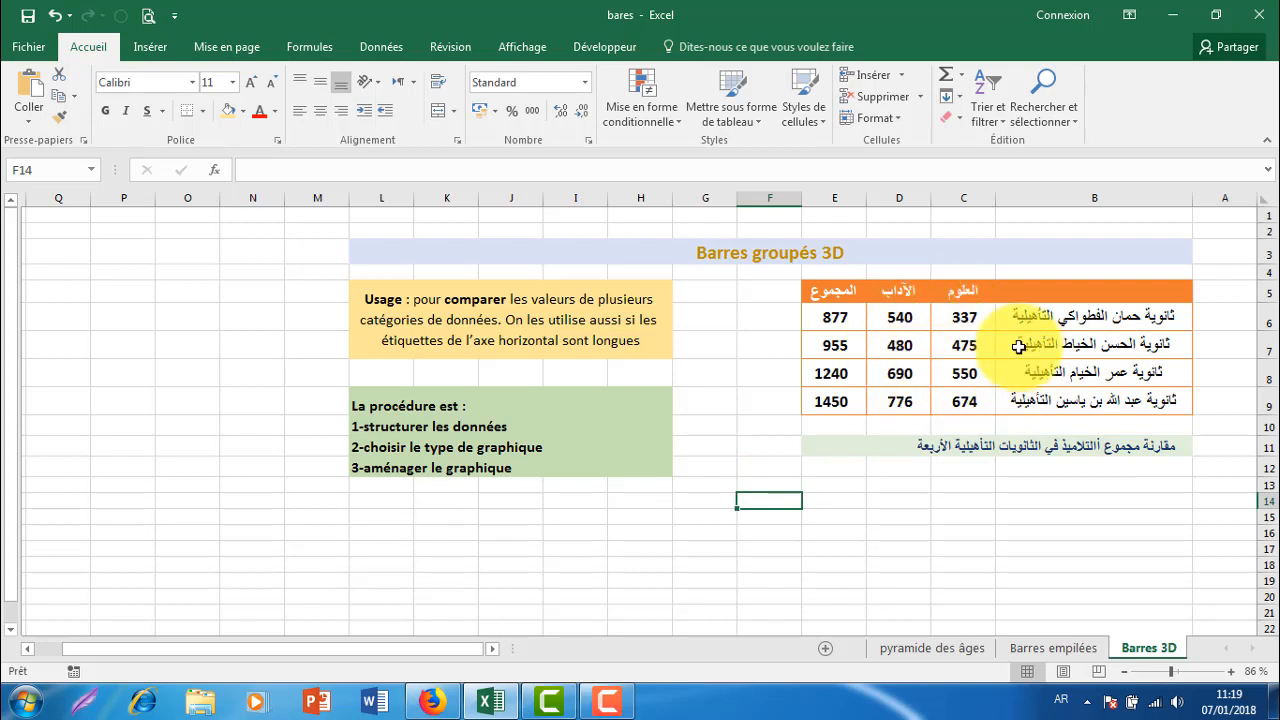
click(145, 50)
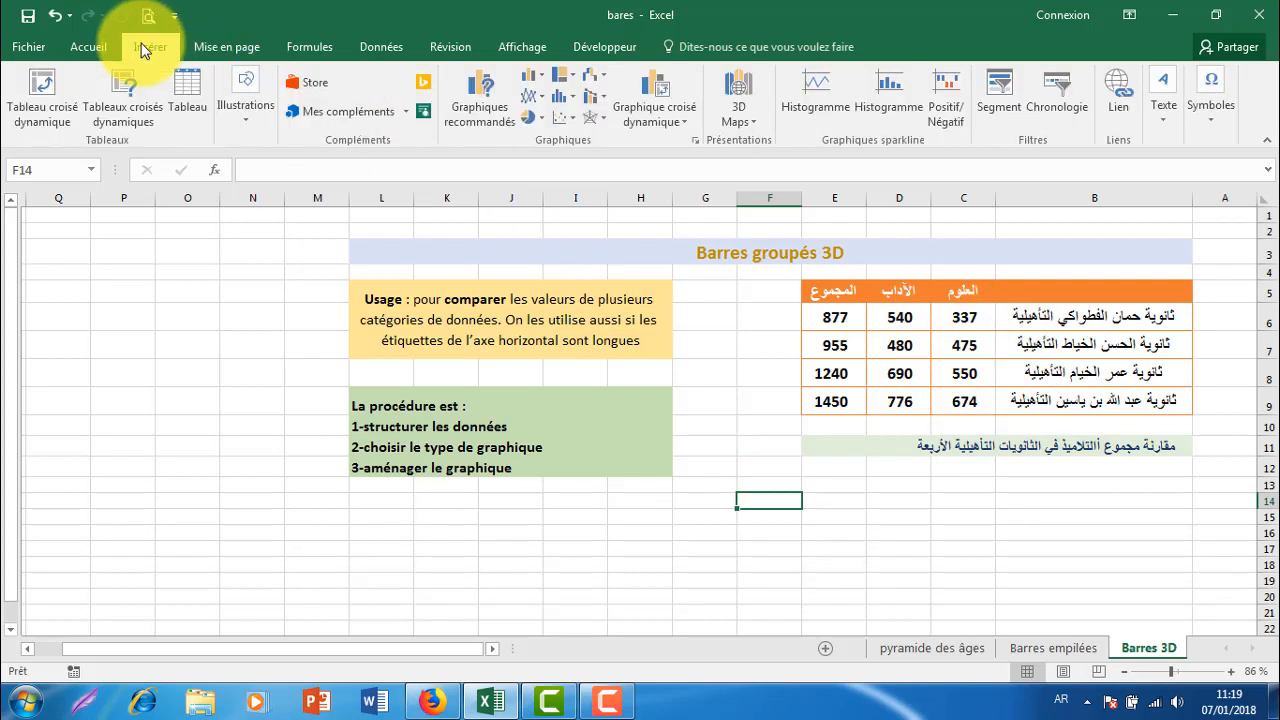
click(539, 80)
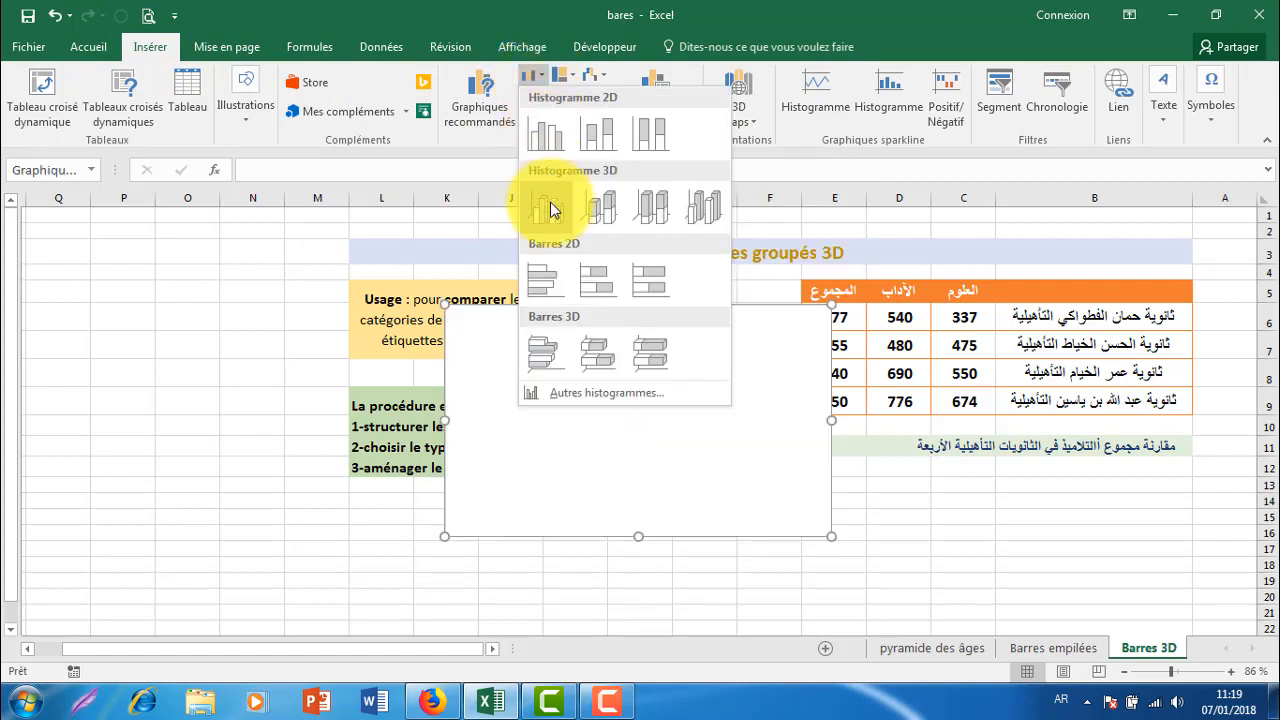
click(547, 355)
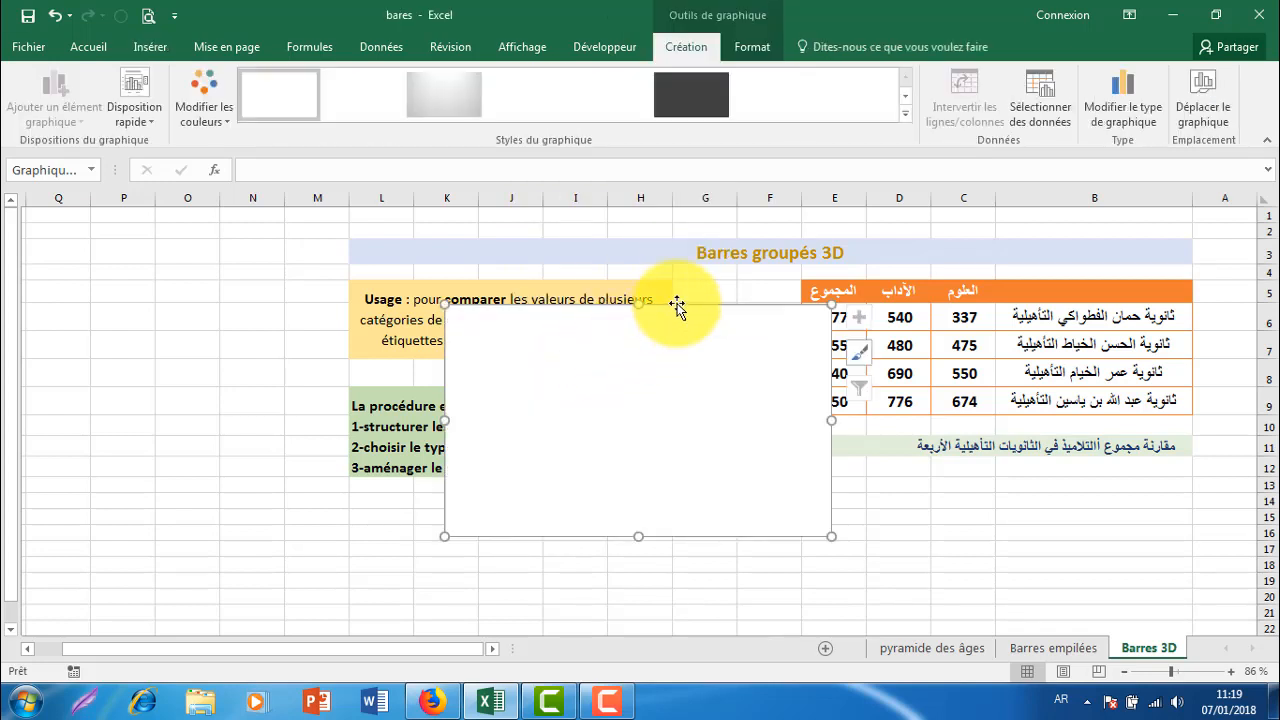
Reposition the empty chart beside the data table and enlarge it to span about columns M to F and rows 3 to 17.
drag(676, 306, 571, 237)
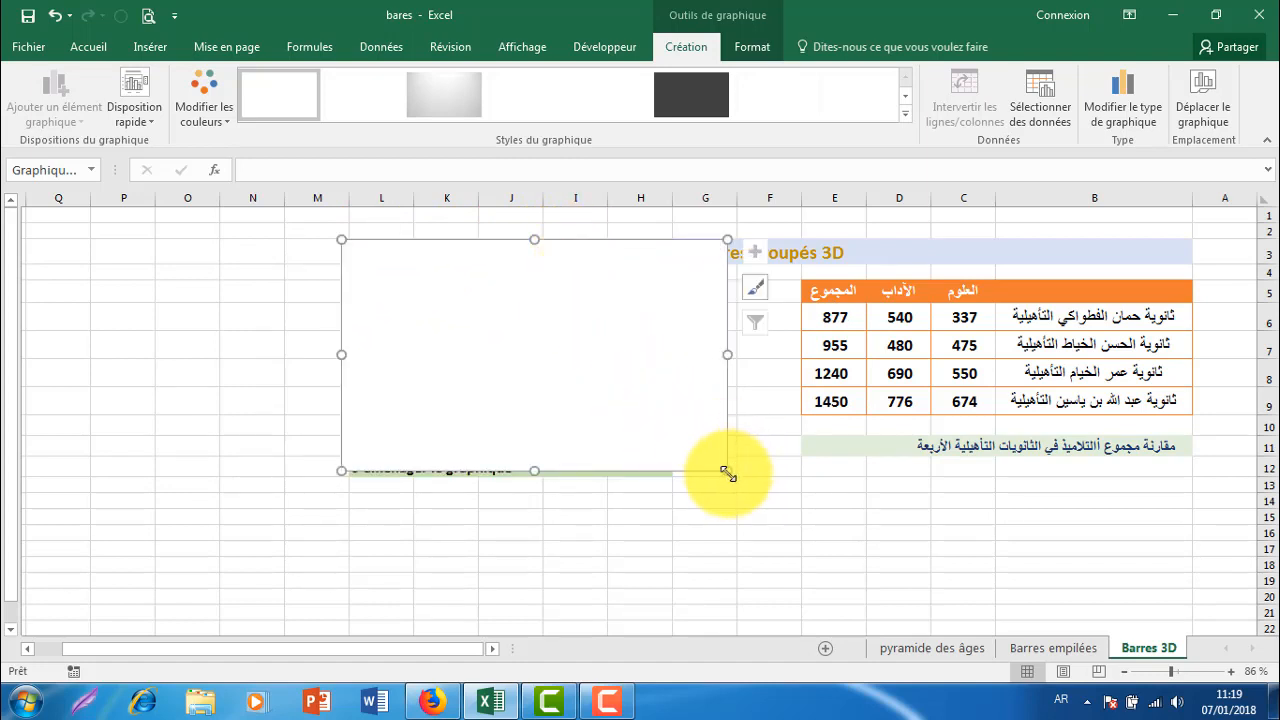
drag(727, 473, 793, 529)
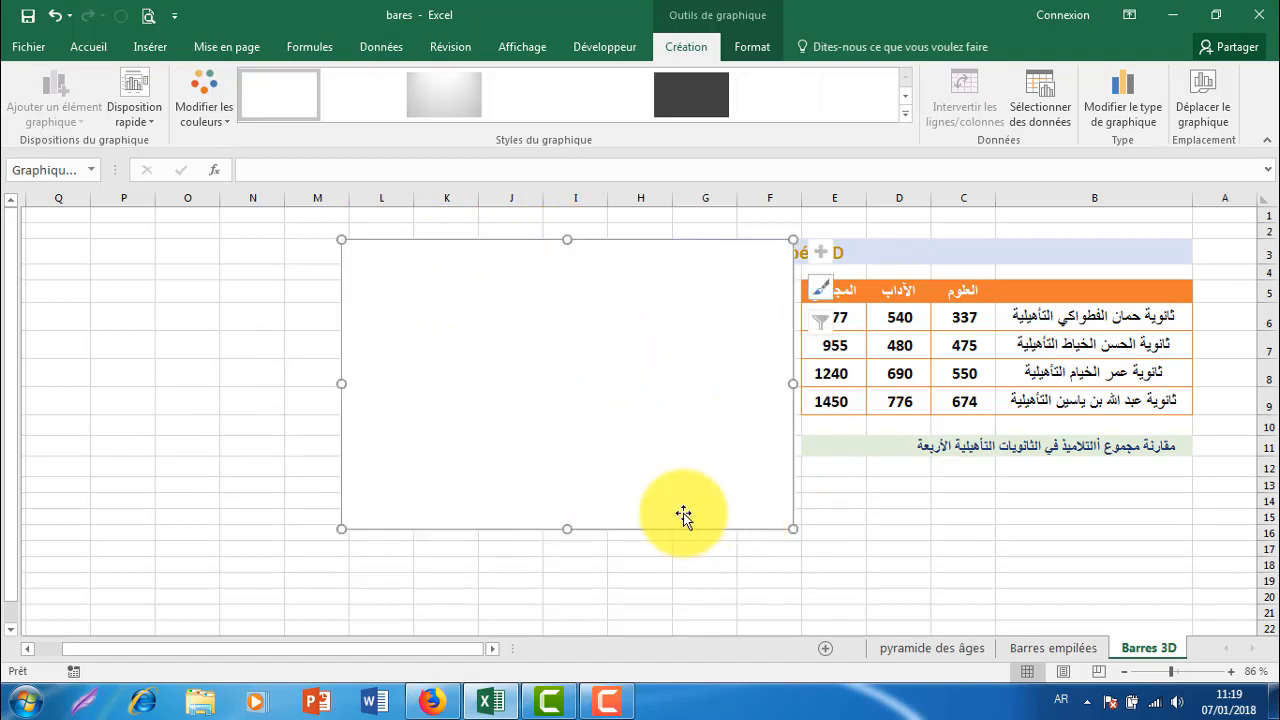
drag(341, 529, 293, 557)
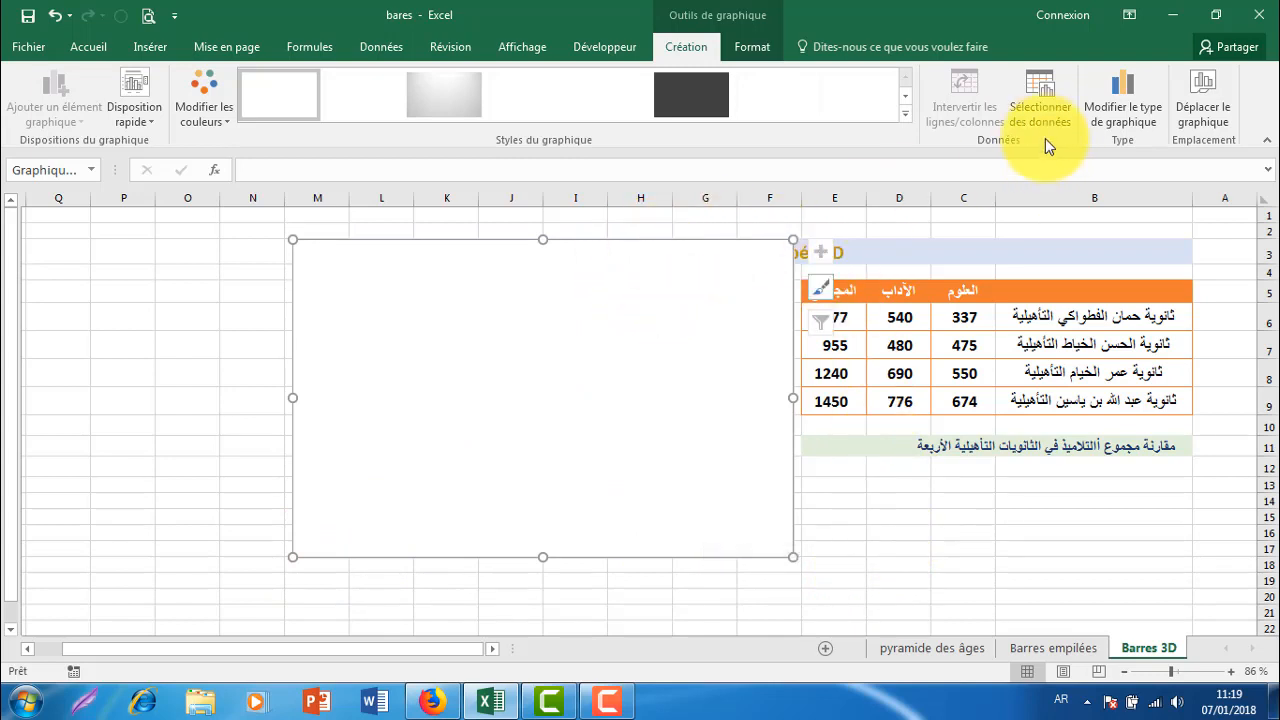
Add a data series to the chart with its name from cell E5 and its values from E6:E9.
click(1041, 102)
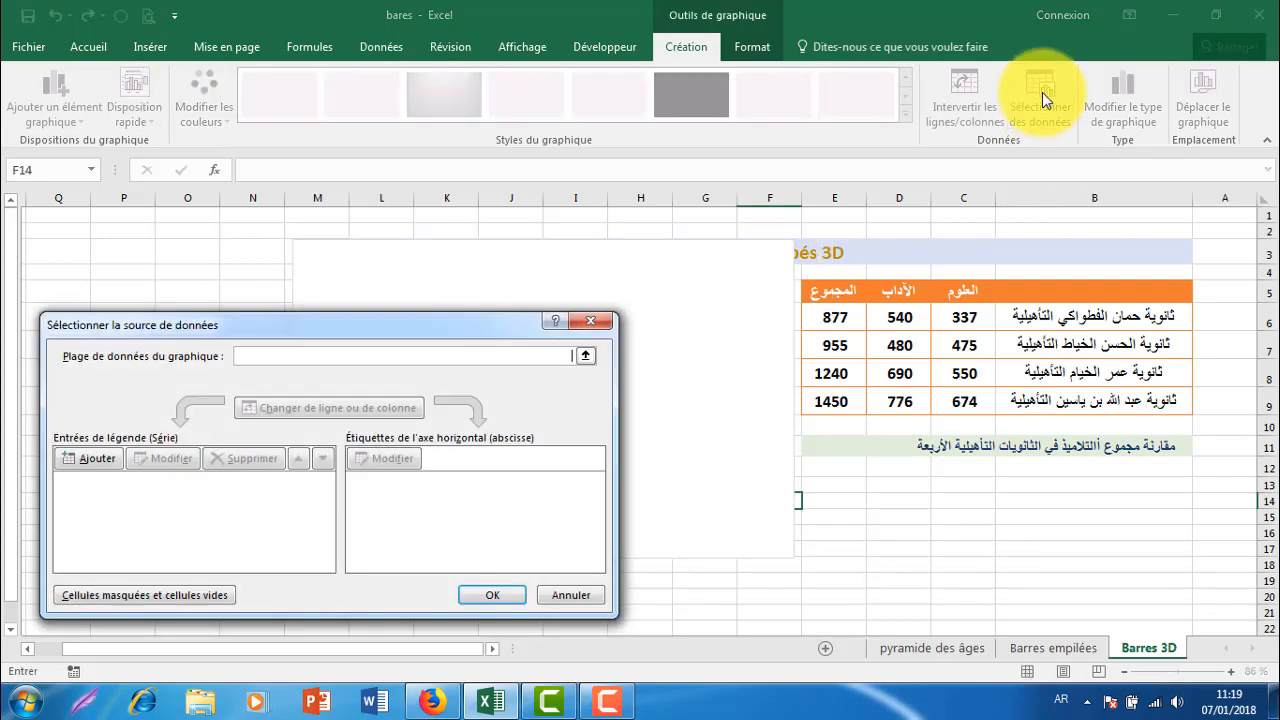
drag(399, 318, 537, 280)
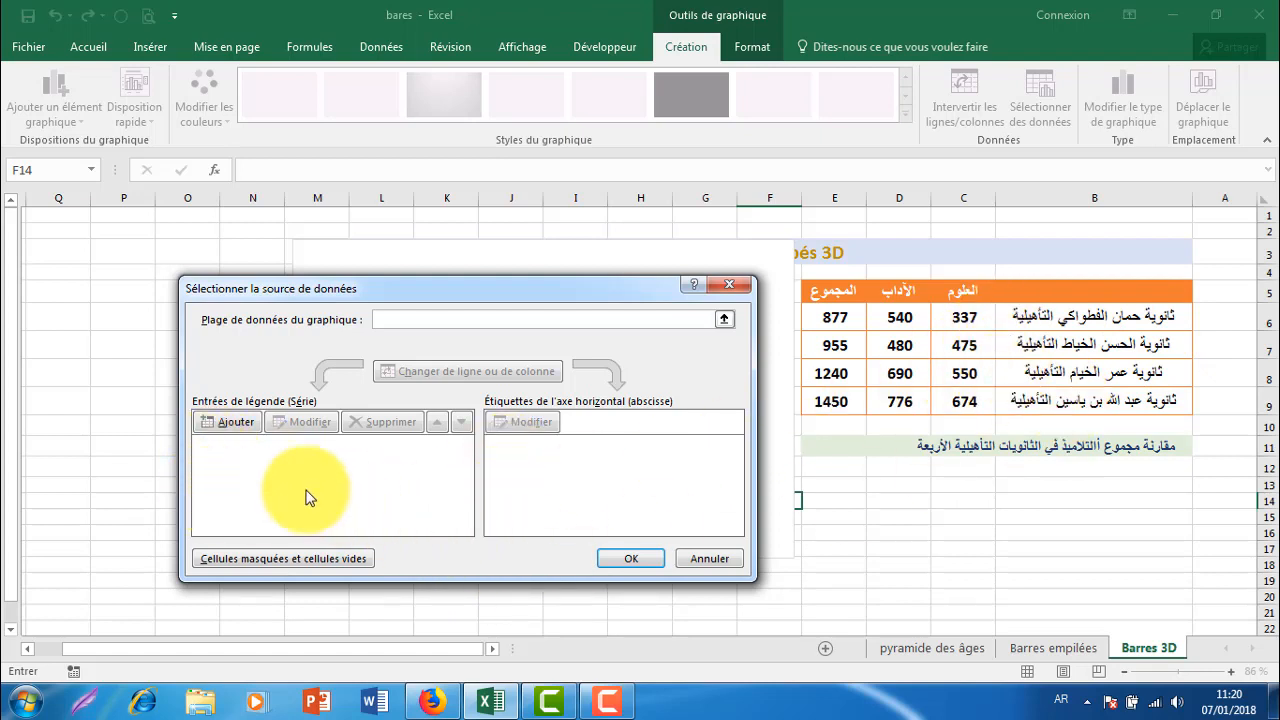
click(218, 430)
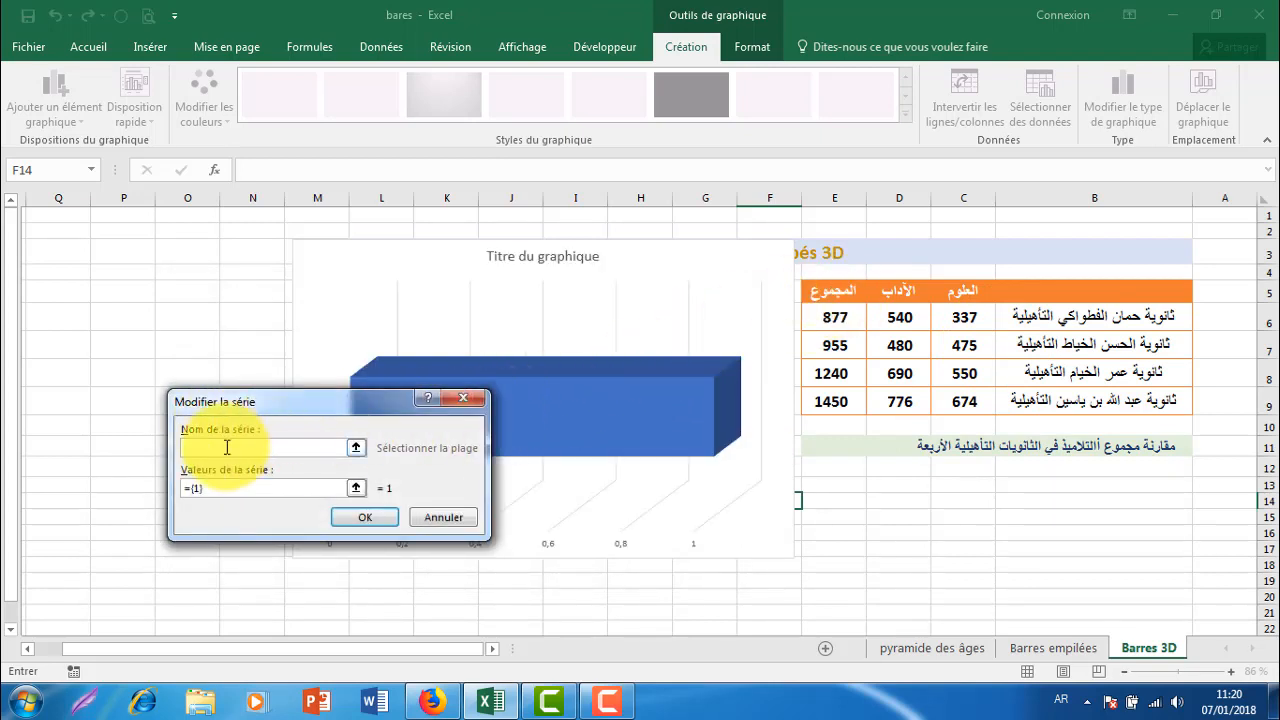
click(832, 290)
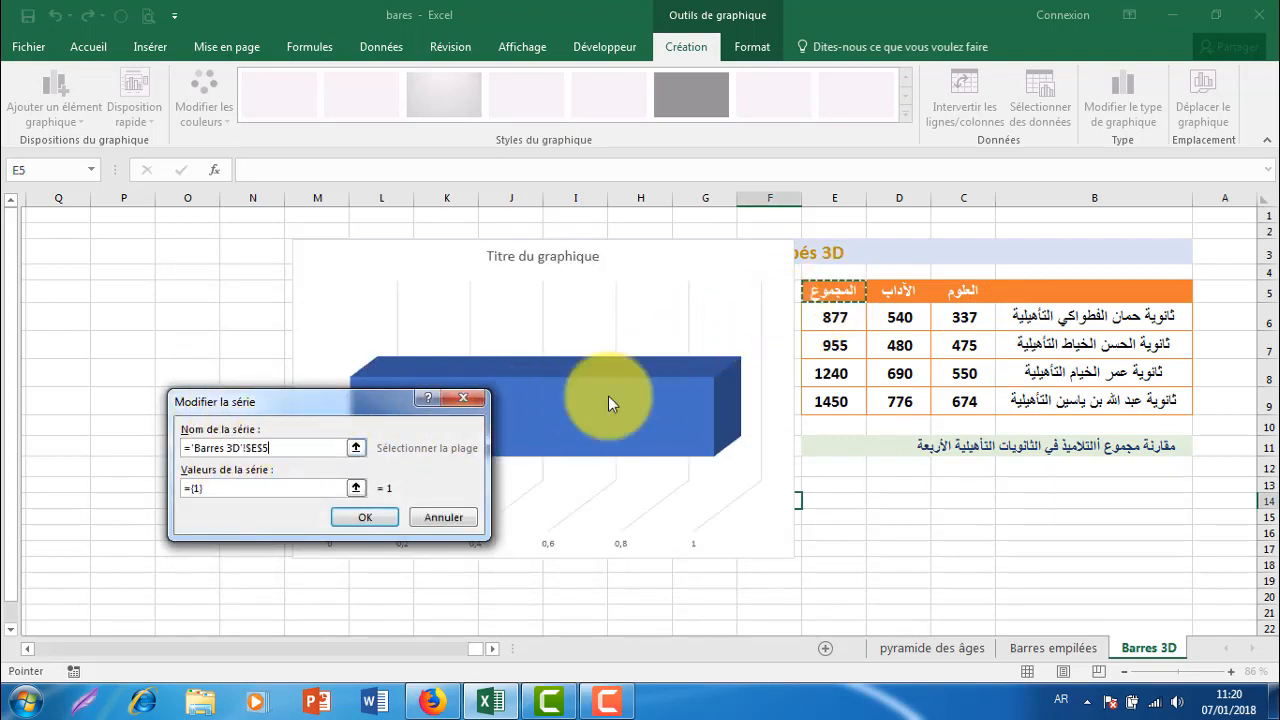
click(227, 489)
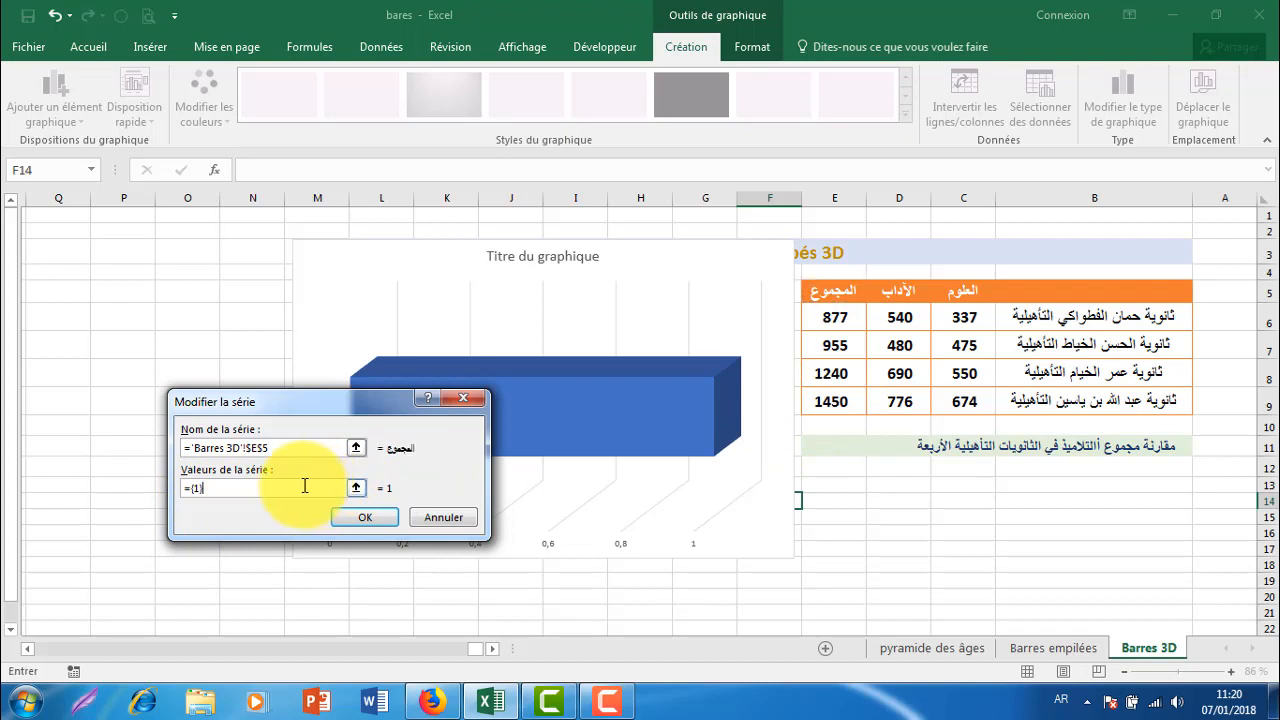
drag(305, 486, 185, 489)
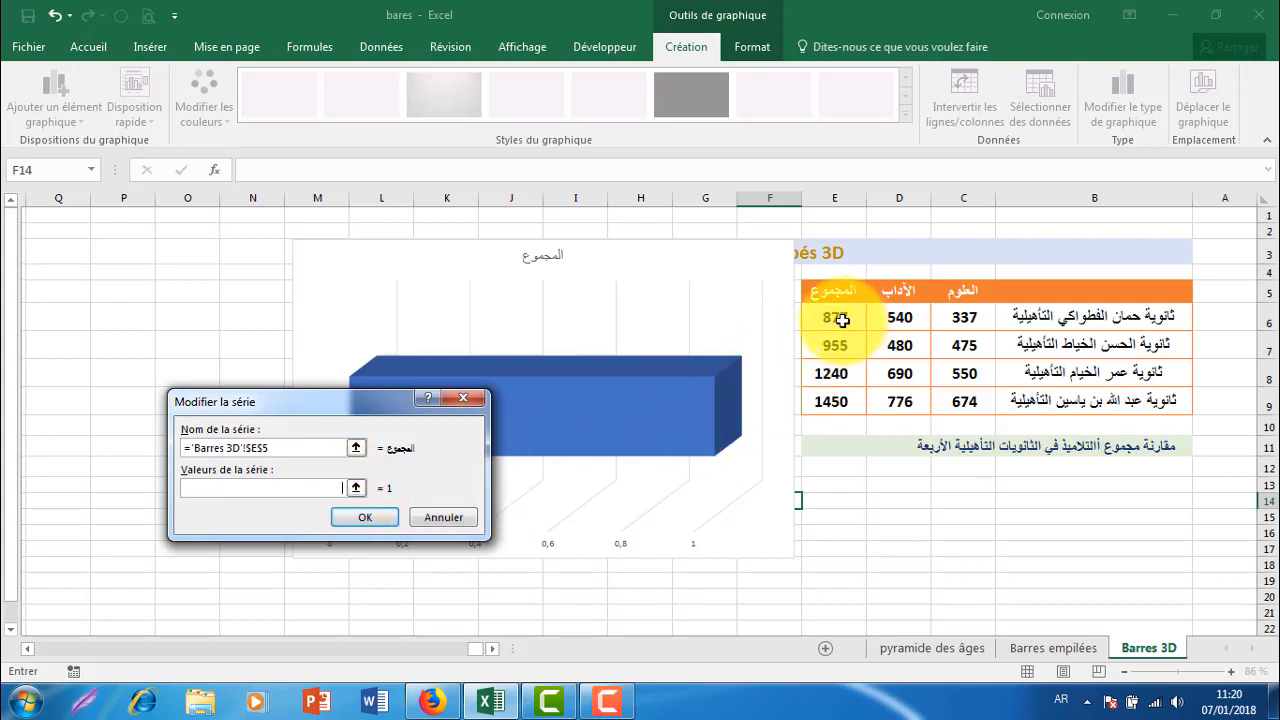
drag(836, 316, 840, 400)
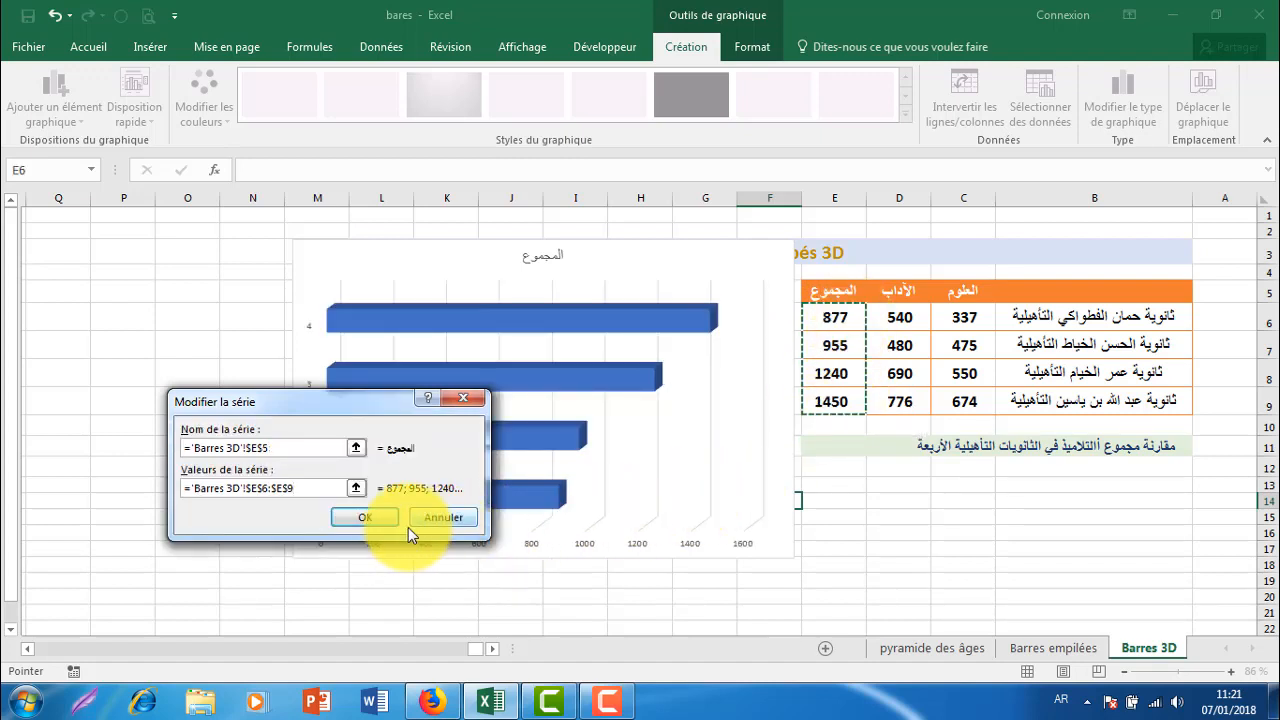
click(369, 518)
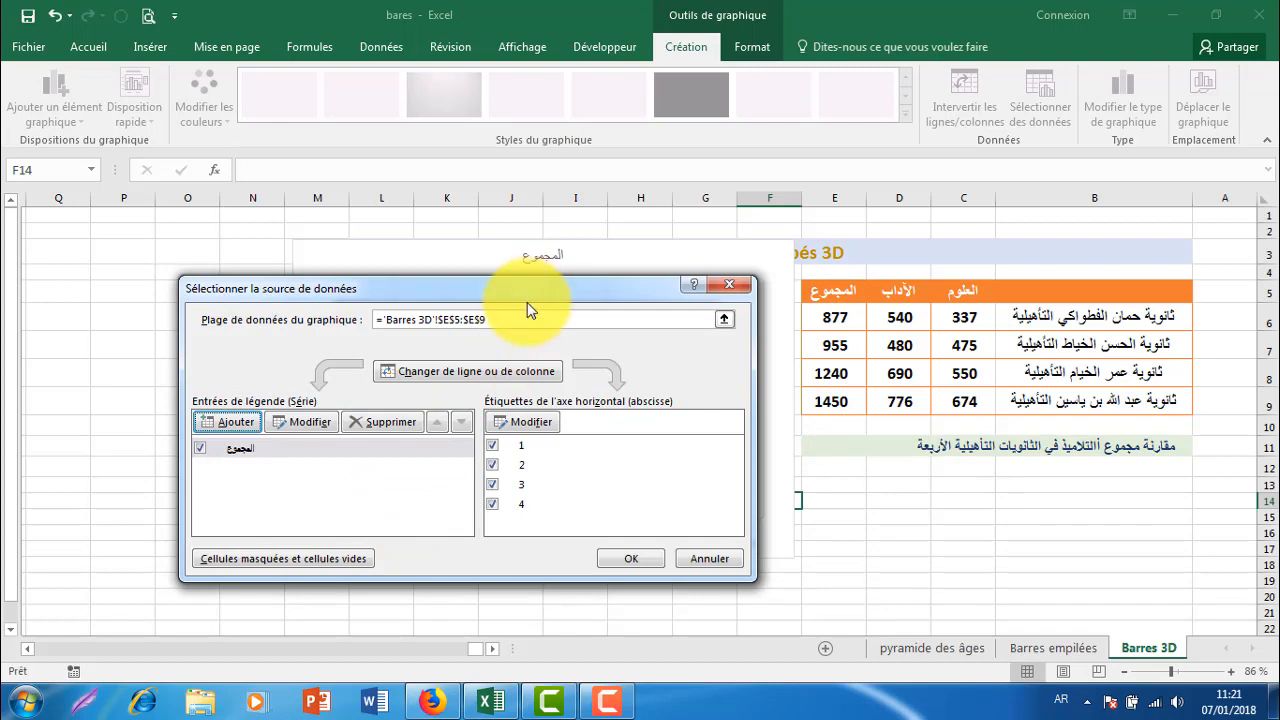
Set the chart's category axis labels to the school names in B6:B9 and accept the data source.
drag(520, 290, 1040, 420)
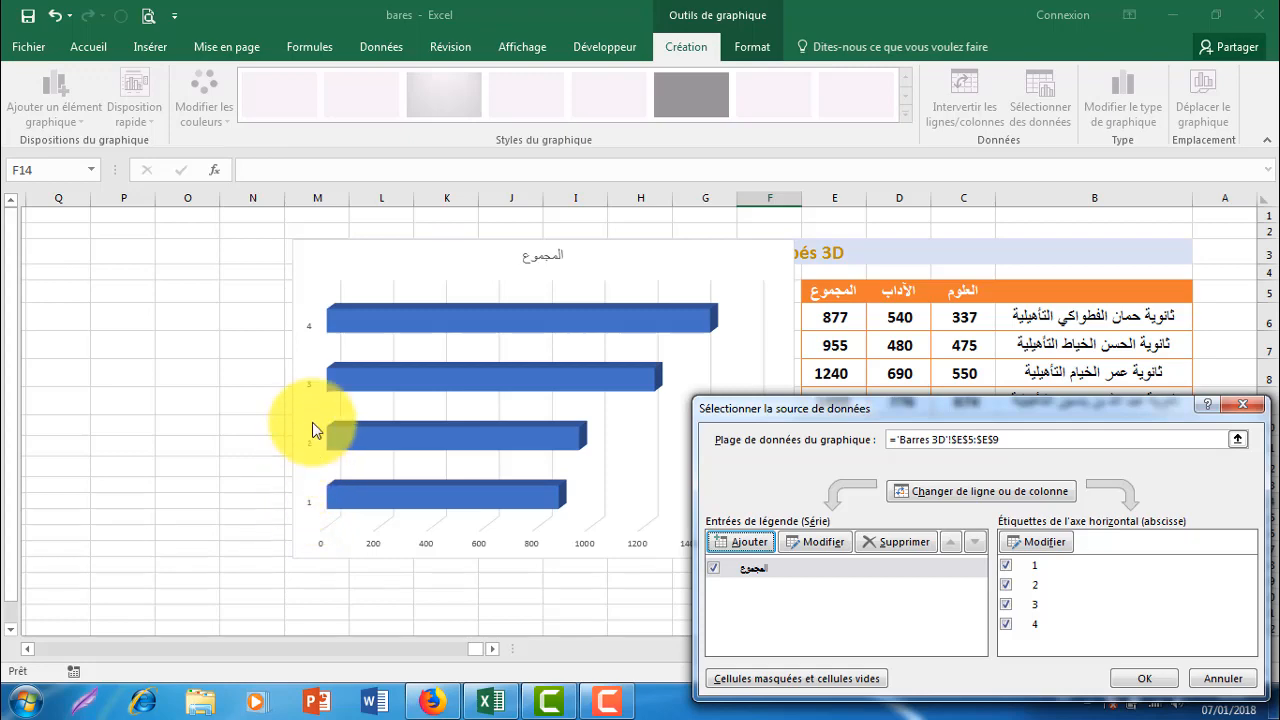
drag(886, 410, 316, 368)
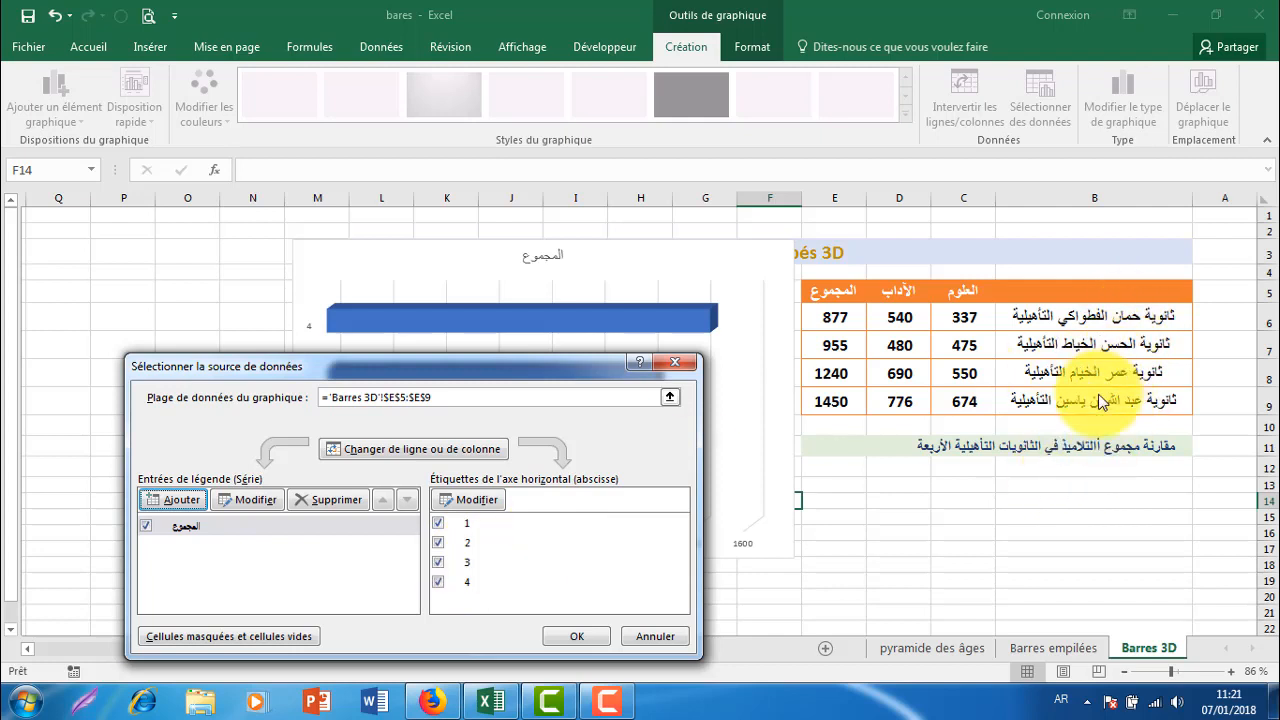
drag(471, 360, 609, 318)
click(541, 449)
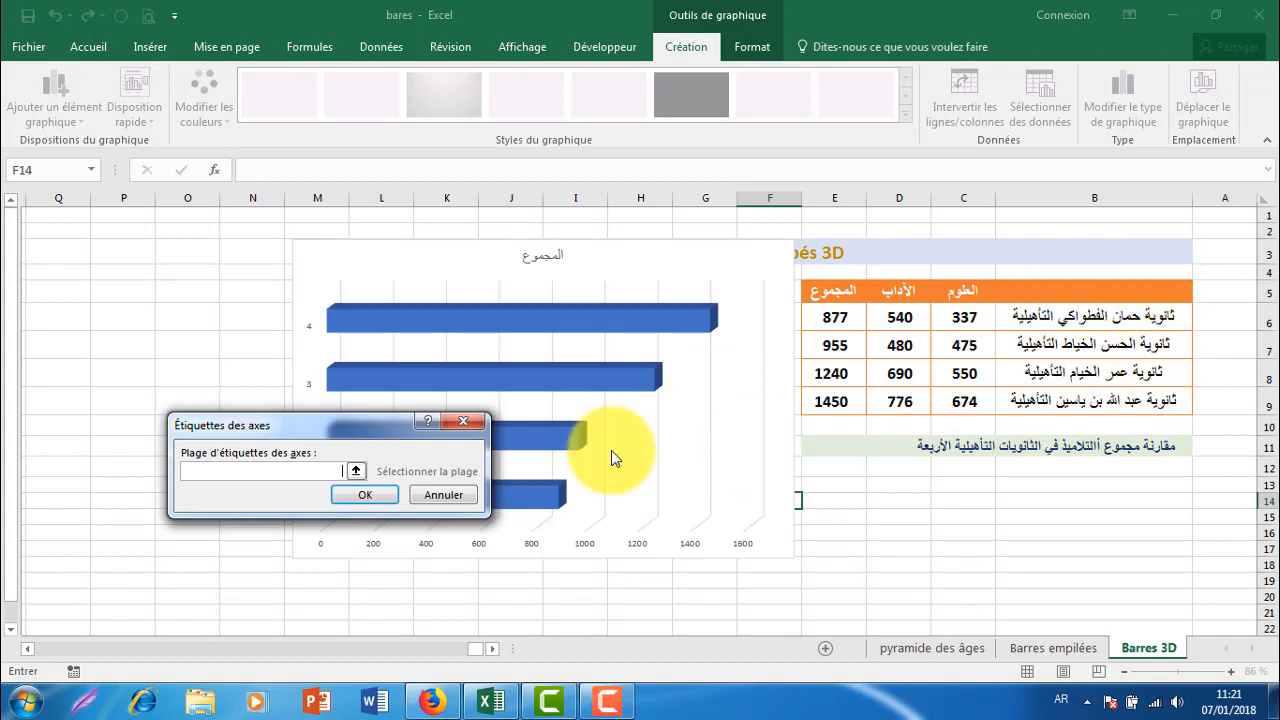
drag(1071, 317, 1068, 395)
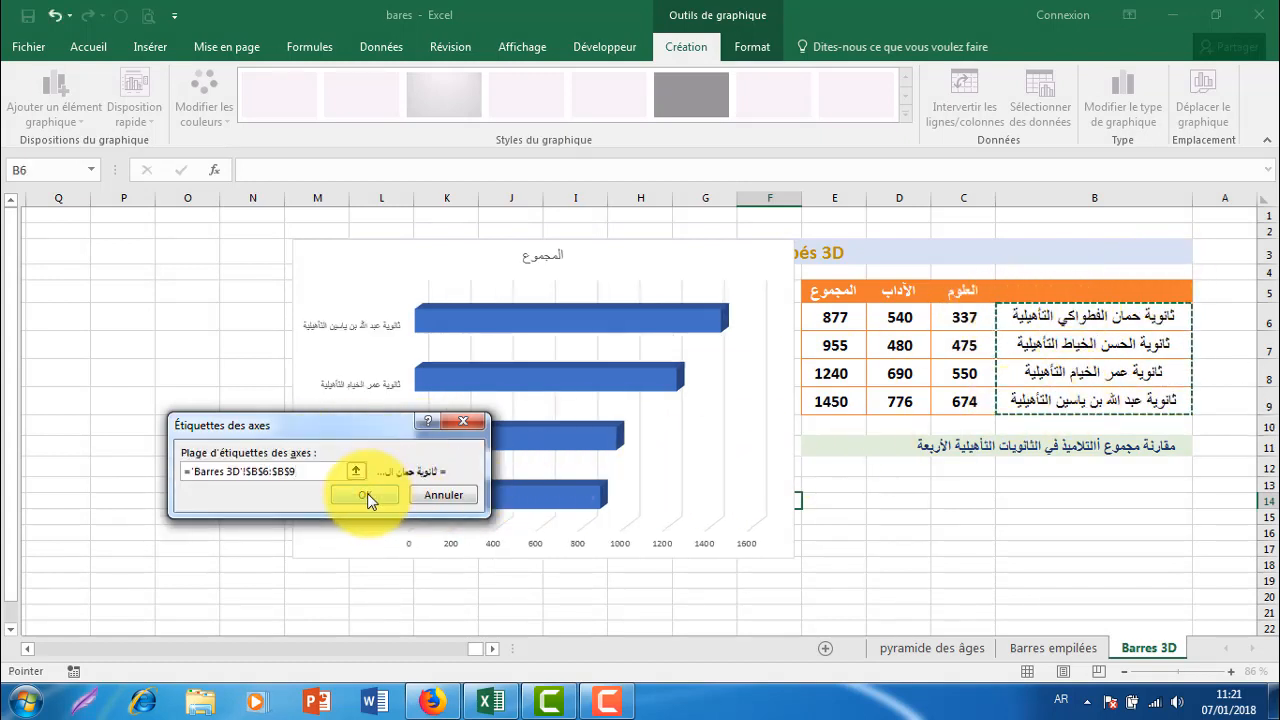
click(367, 496)
click(648, 668)
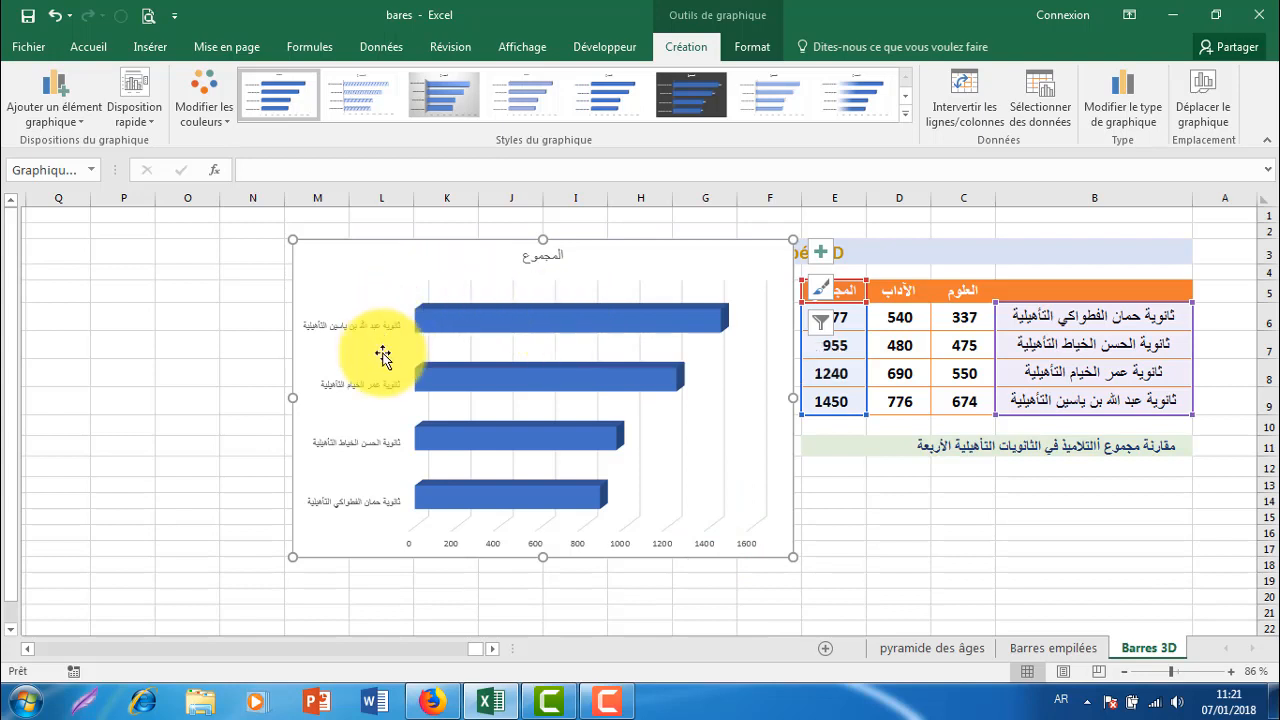
Move the bar chart clear of the data table so that it spans about columns O to G.
mouse_move(623, 251)
mouse_down()
mouse_move(604, 358)
mouse_move(666, 467)
mouse_move(780, 484)
mouse_move(786, 460)
mouse_move(697, 306)
mouse_move(600, 229)
mouse_move(620, 231)
mouse_move(571, 254)
mouse_move(580, 240)
mouse_move(558, 278)
mouse_up()
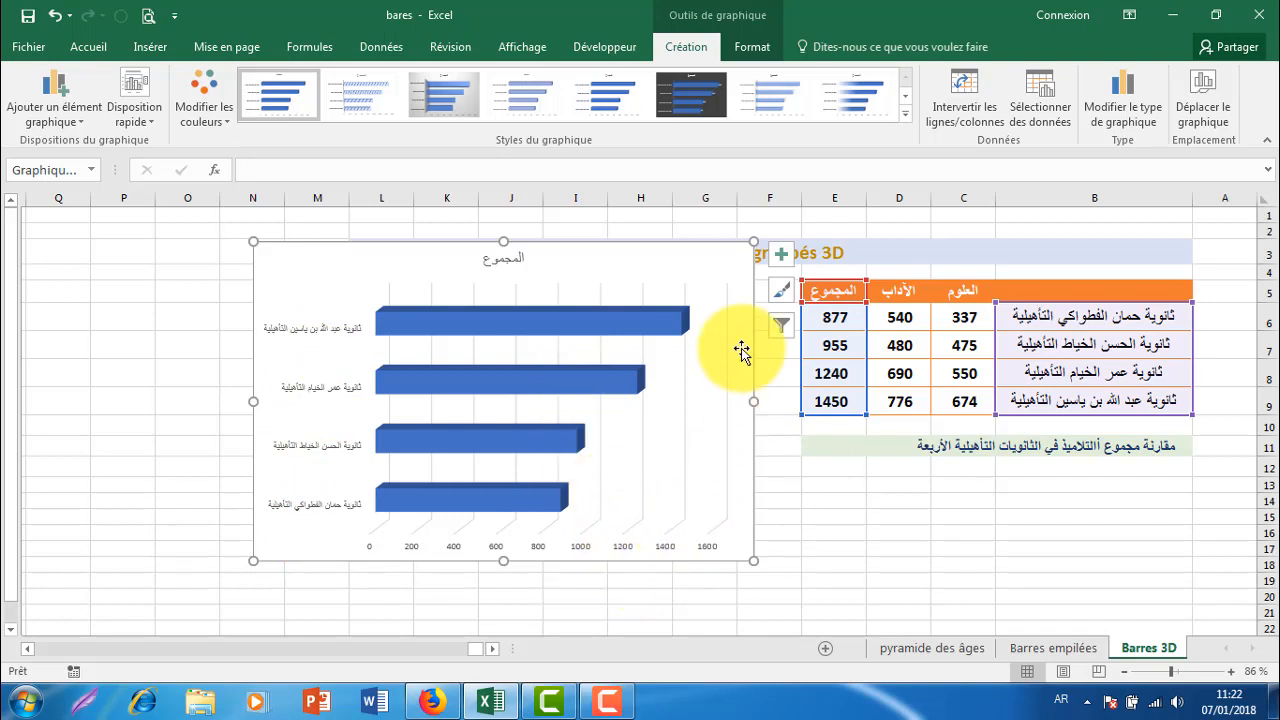
drag(655, 249, 600, 268)
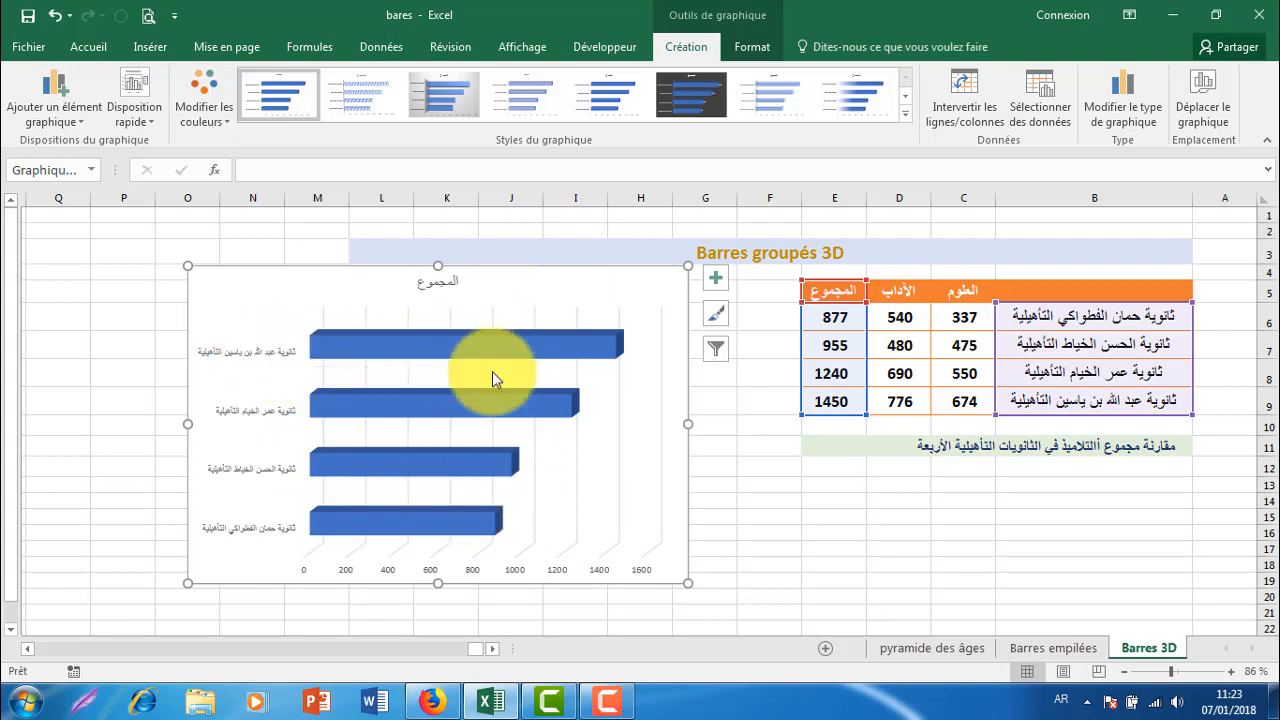
Show the formatting pane from the chart title and move the chart so that it spans about columns L to D.
double_click(433, 284)
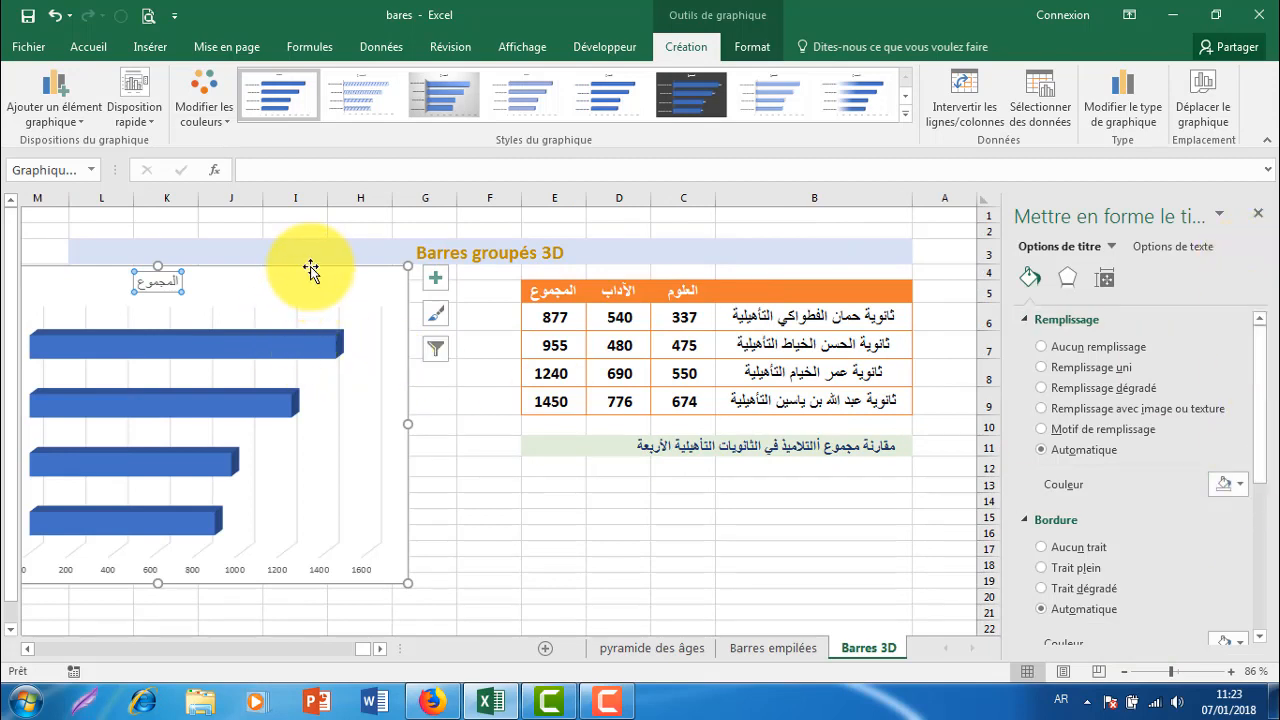
drag(309, 271, 509, 277)
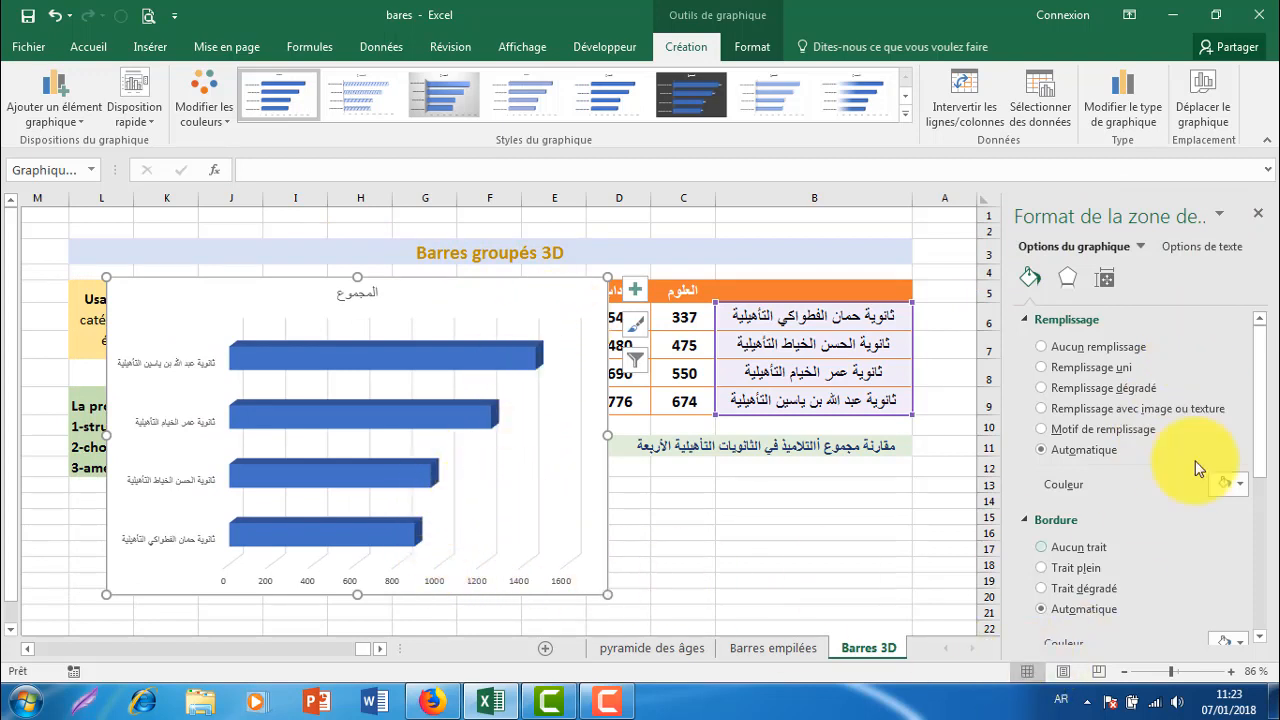
click(1141, 247)
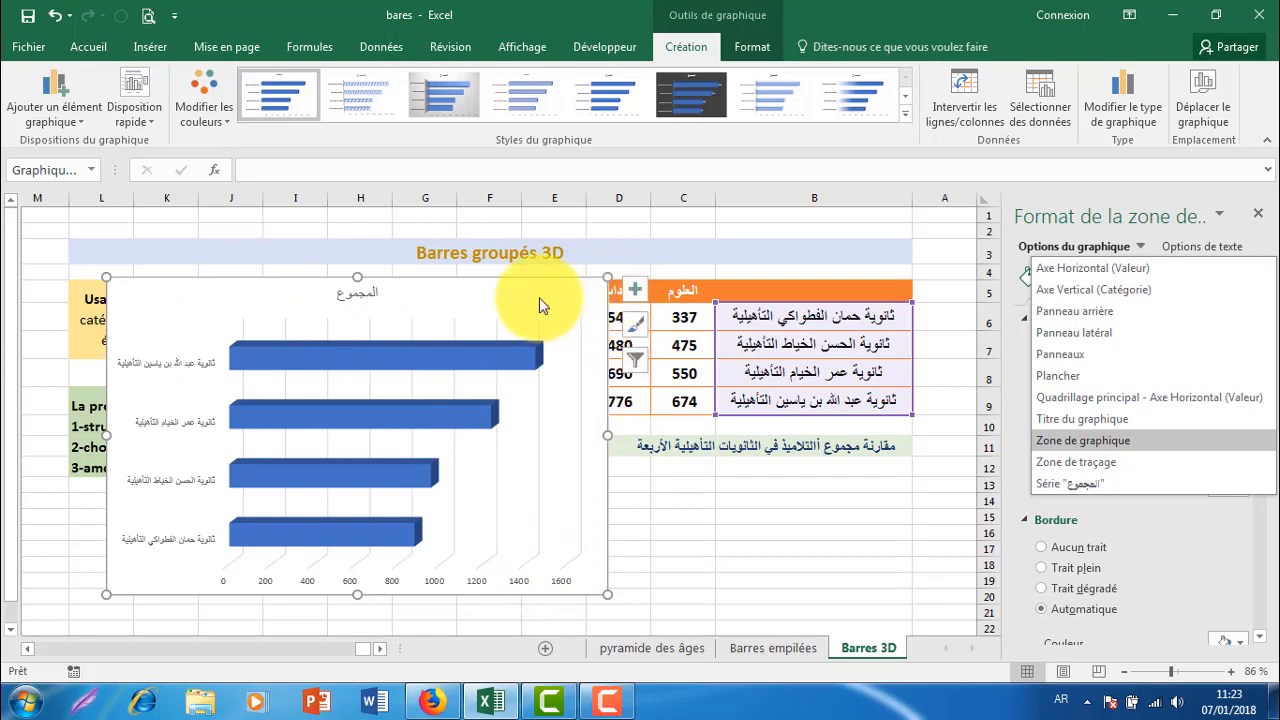
Add data labels to the chart's bars, leaving axis titles and legend off.
click(636, 293)
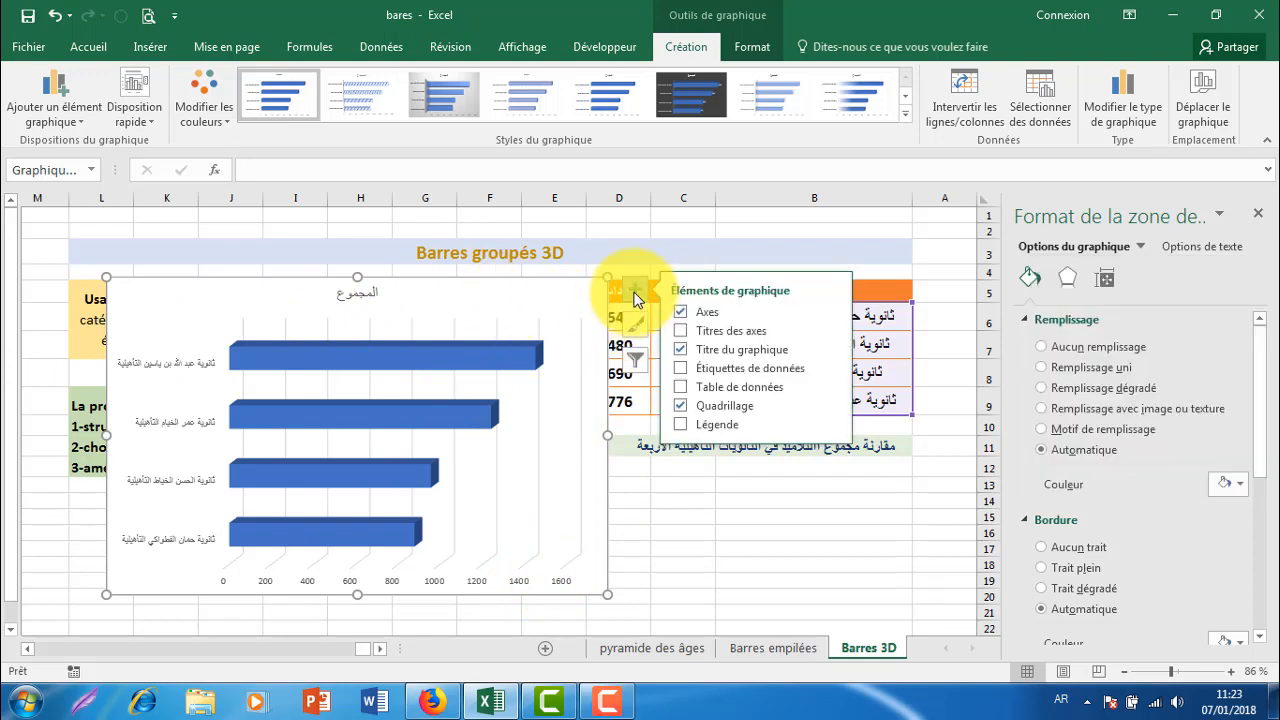
click(681, 328)
click(681, 330)
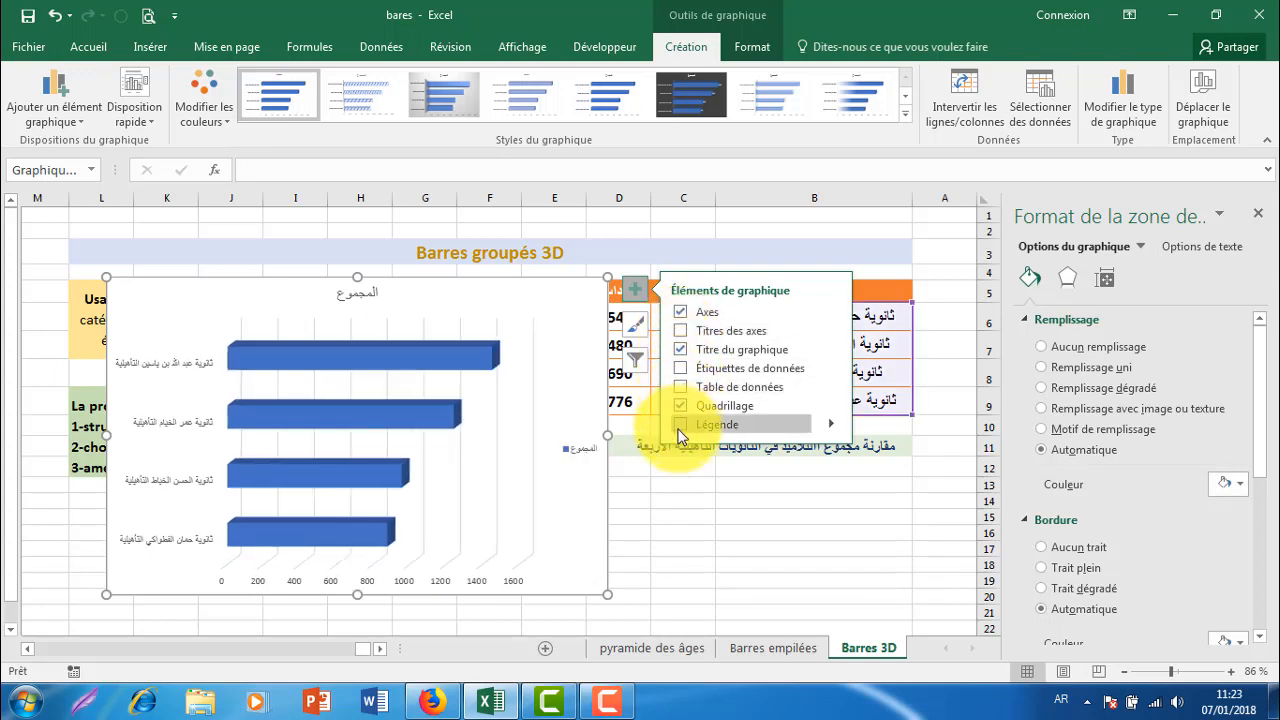
click(683, 371)
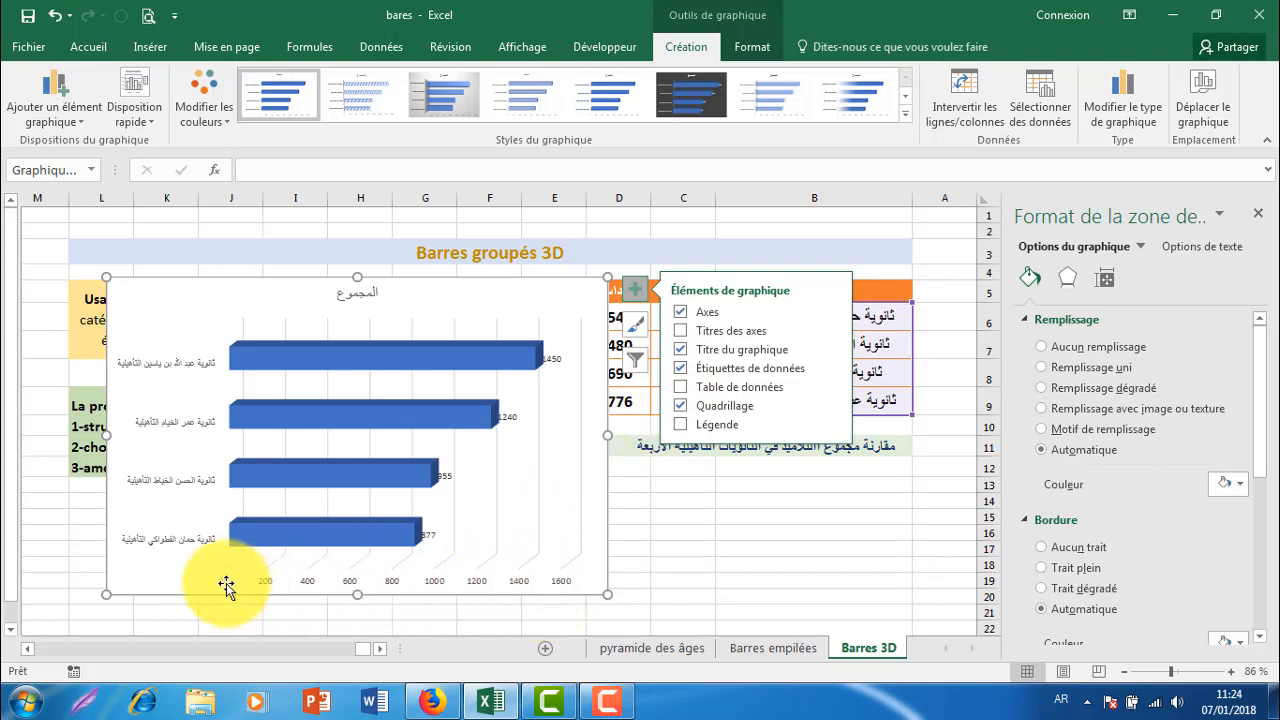
click(514, 587)
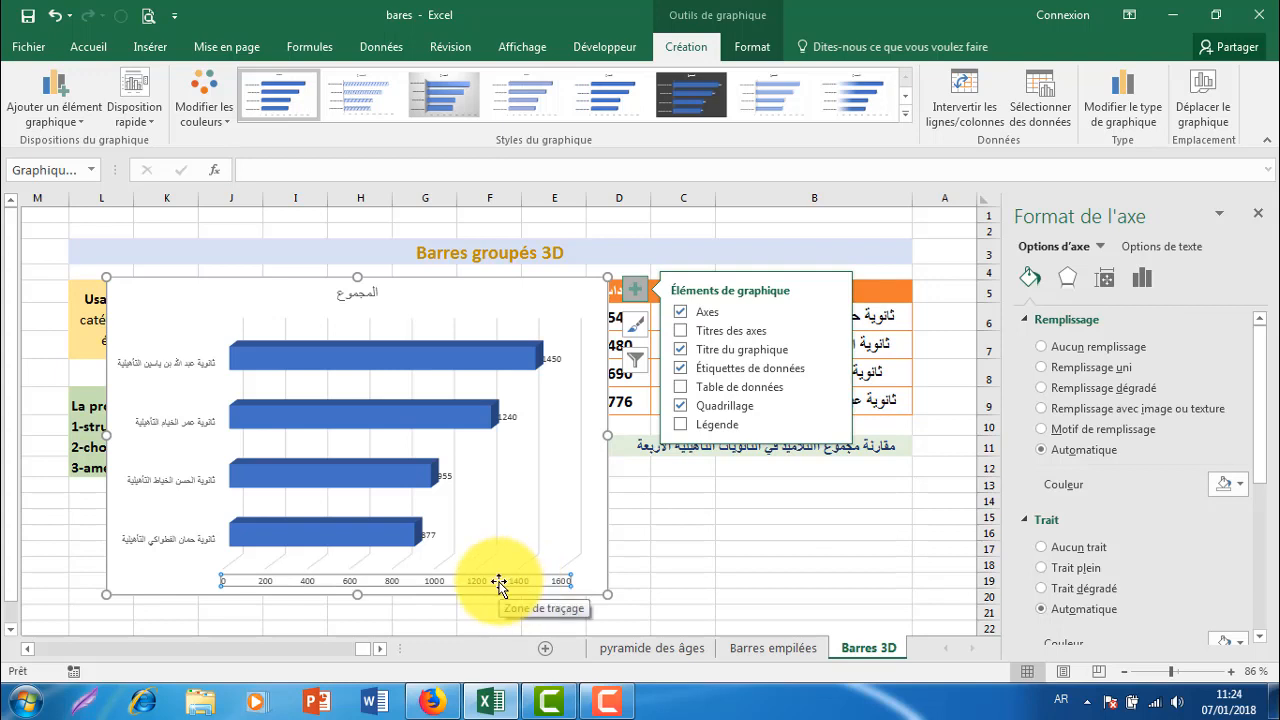
click(550, 514)
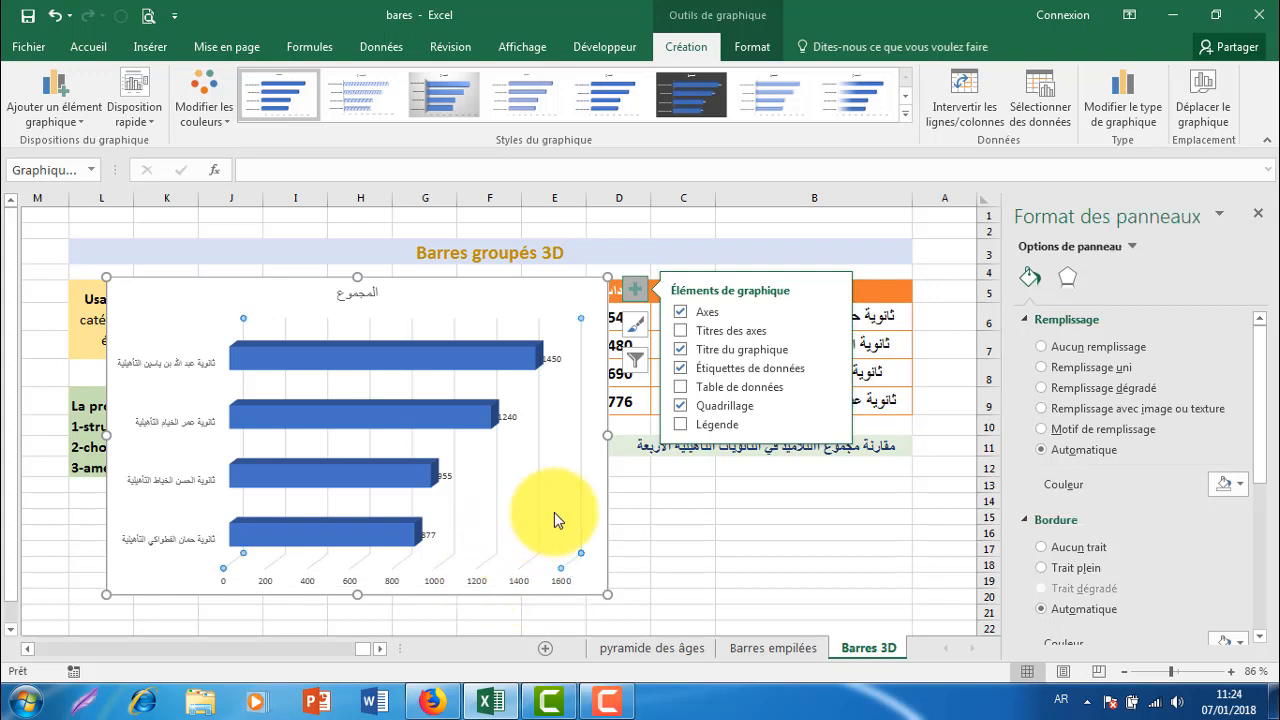
click(1132, 246)
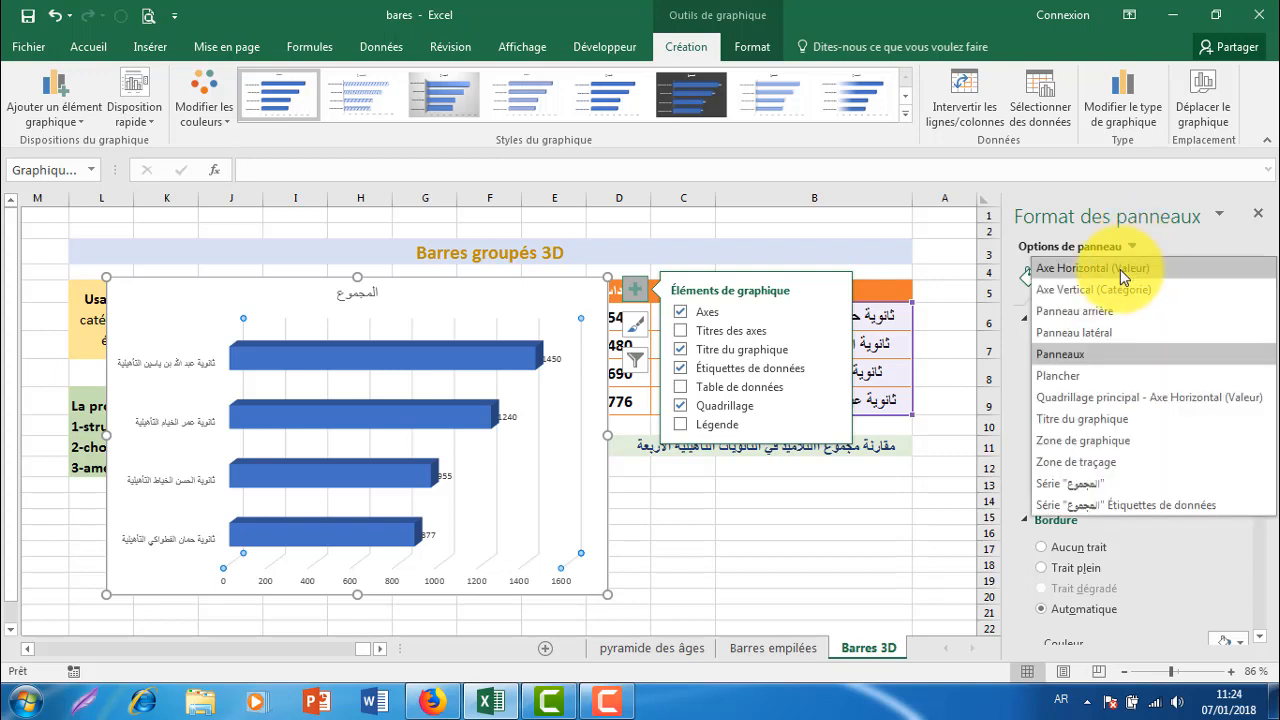
click(1120, 269)
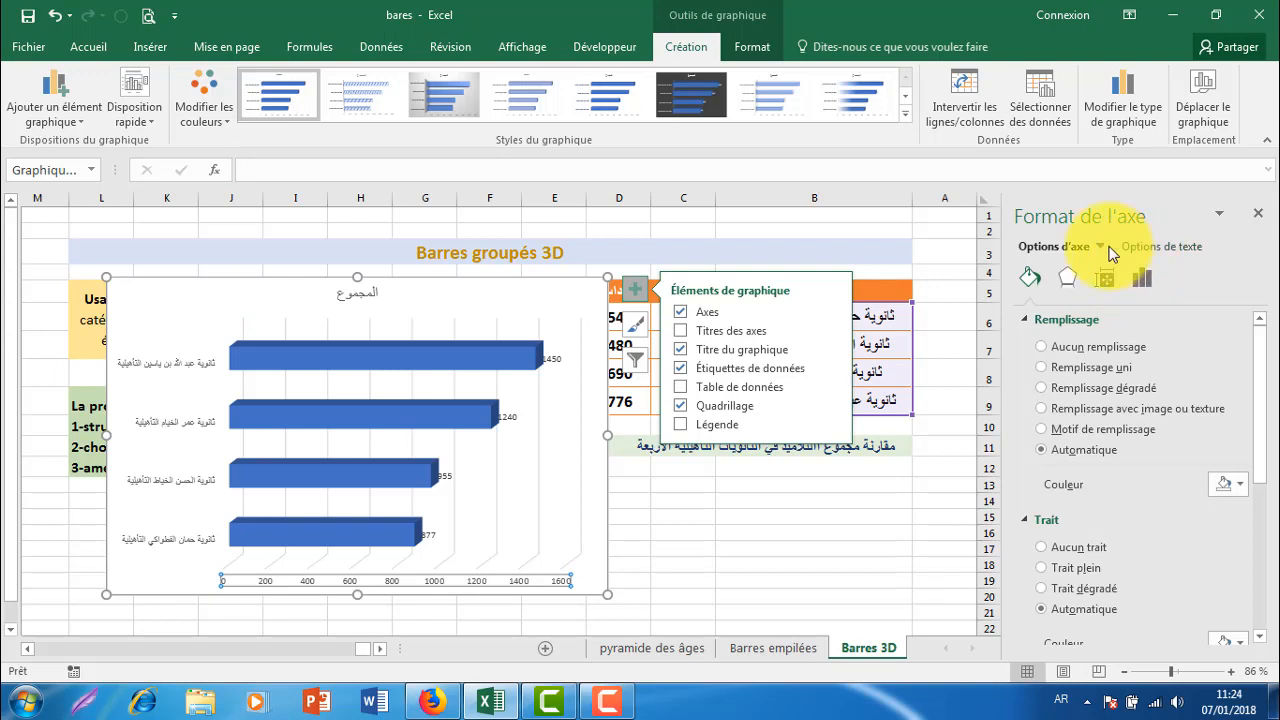
click(1104, 246)
click(1101, 289)
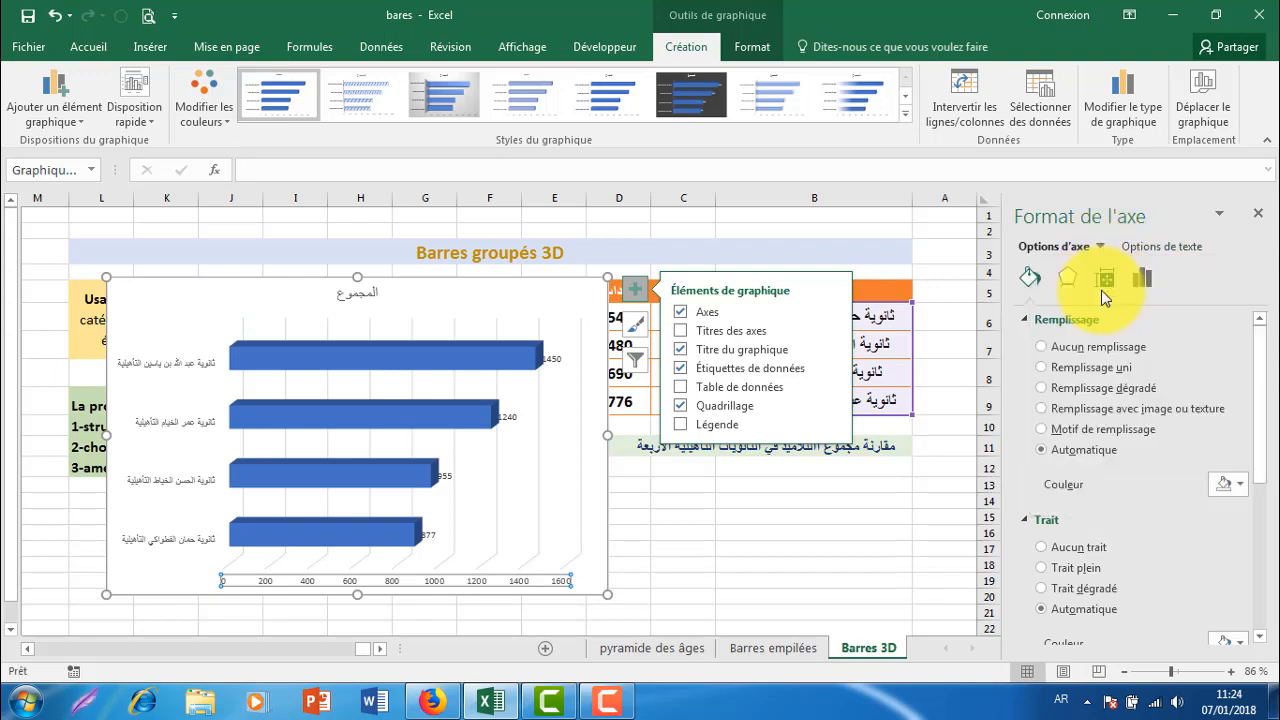
click(177, 449)
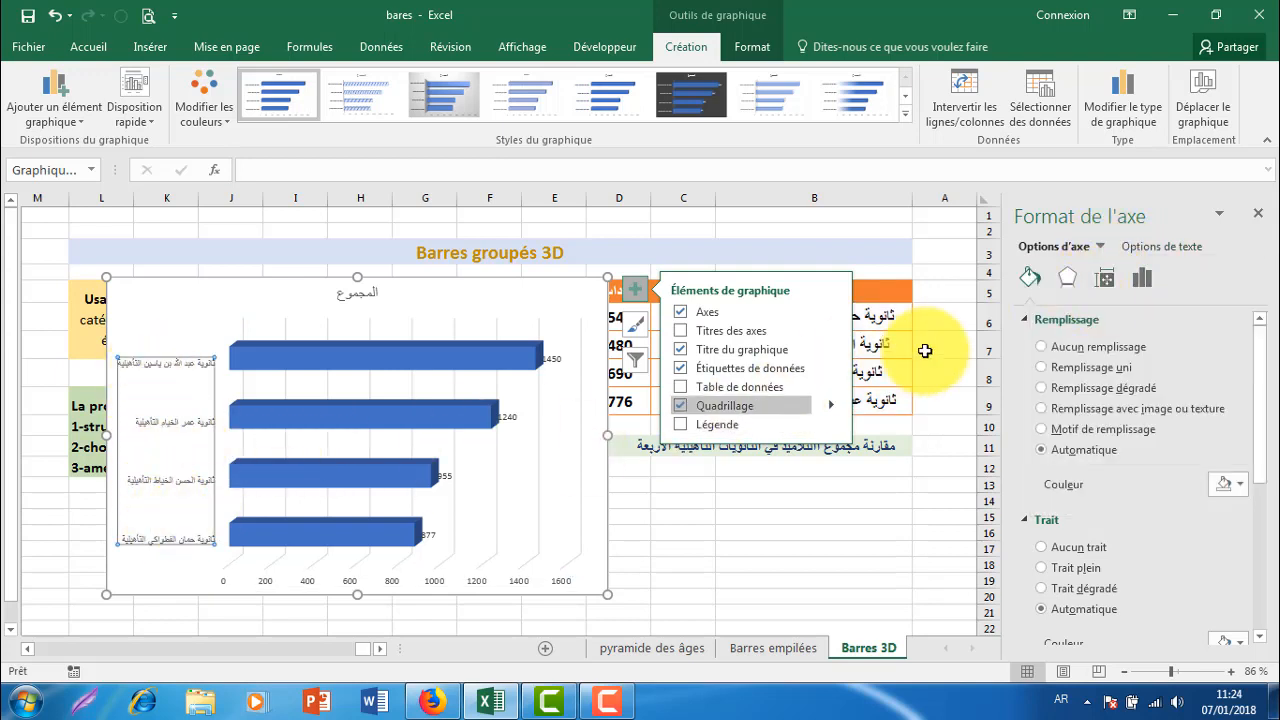
Set the horizontal value axis to show its values in reverse order (Valeurs en ordre inverse).
click(1102, 247)
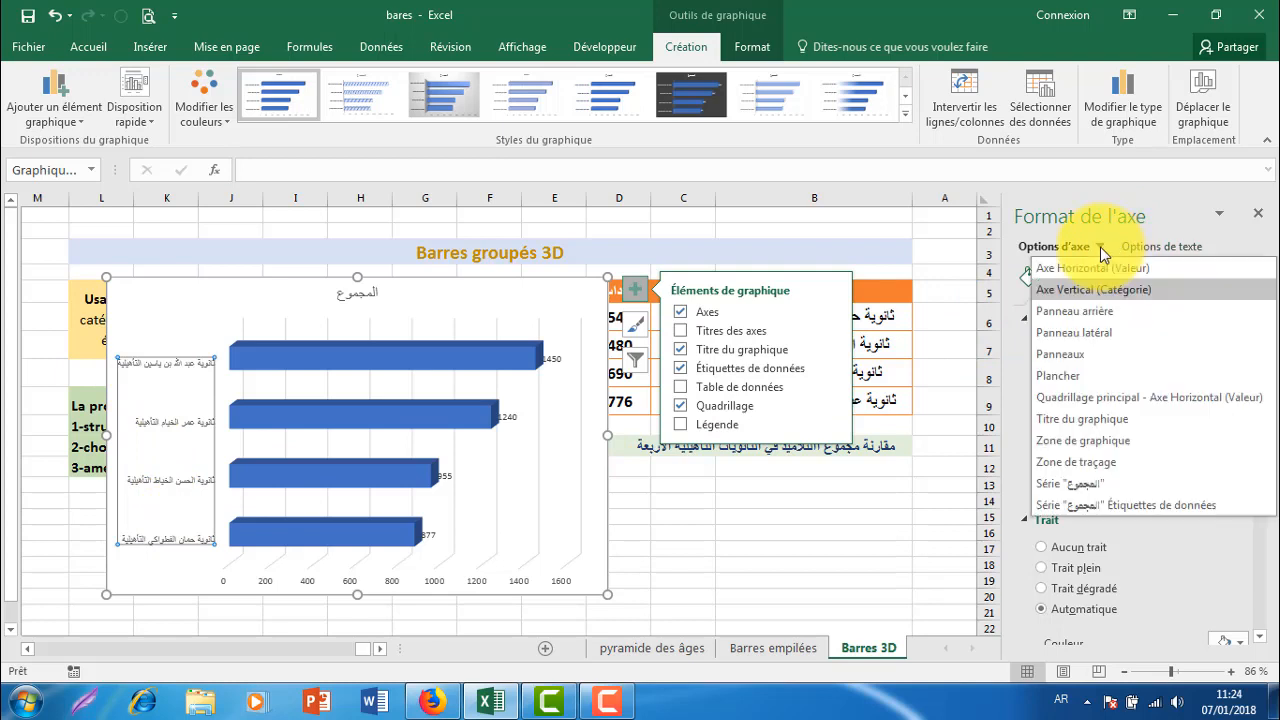
click(1104, 266)
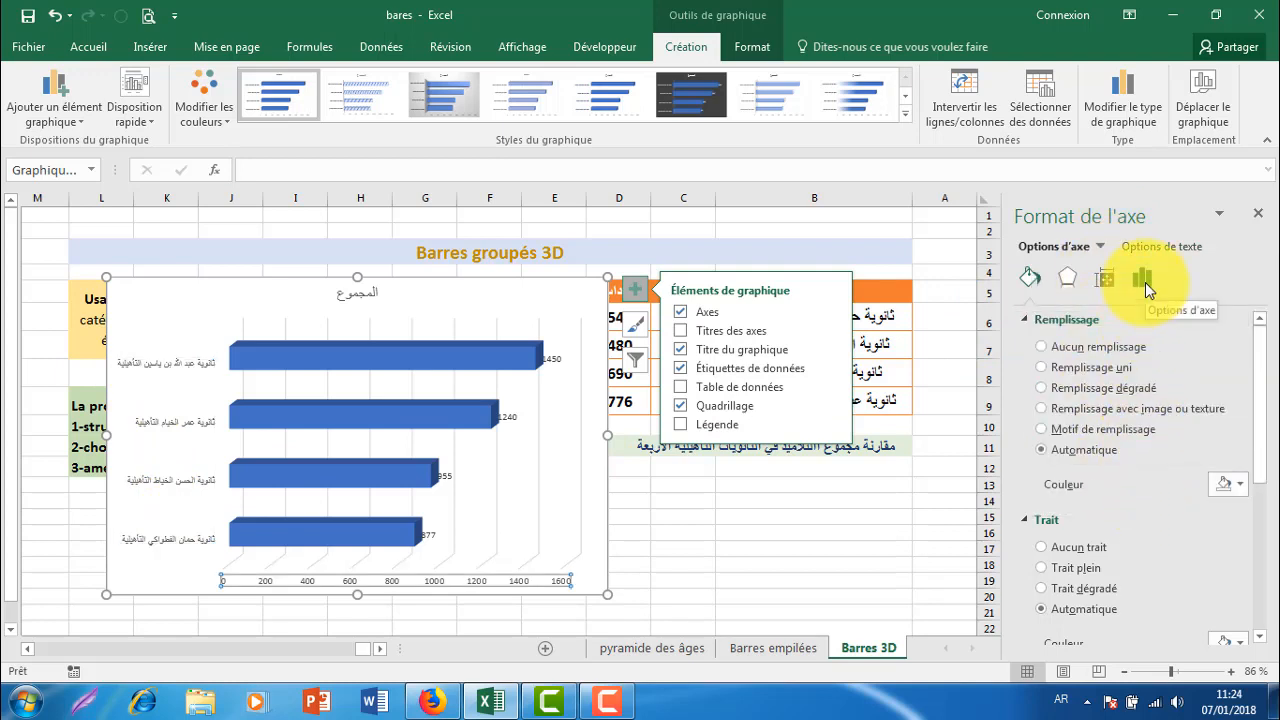
click(1145, 283)
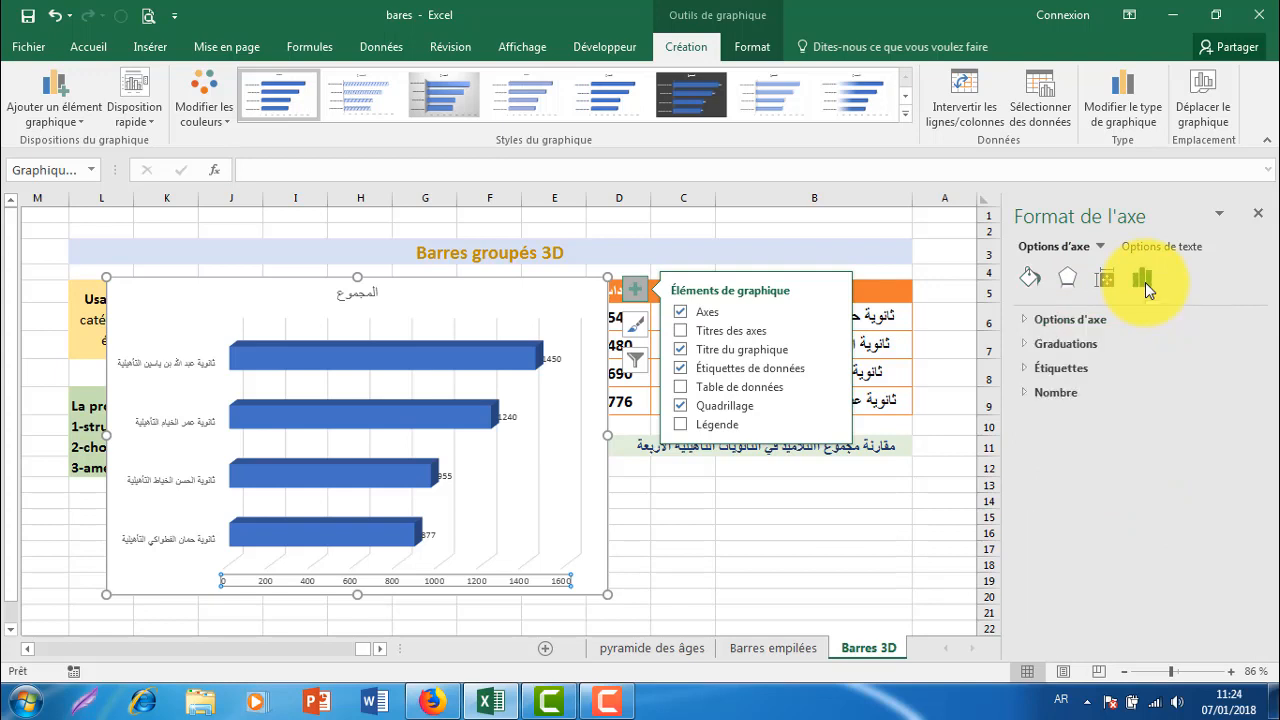
click(1047, 318)
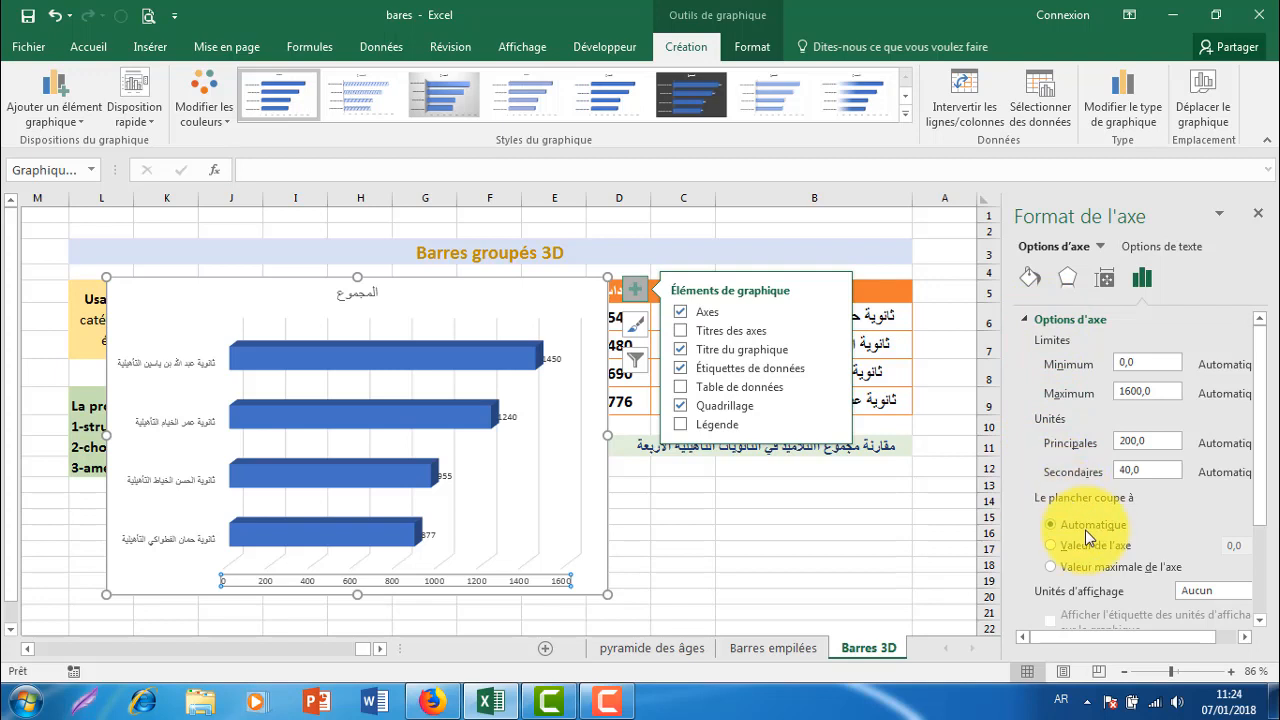
scroll(1113, 580, down, 1)
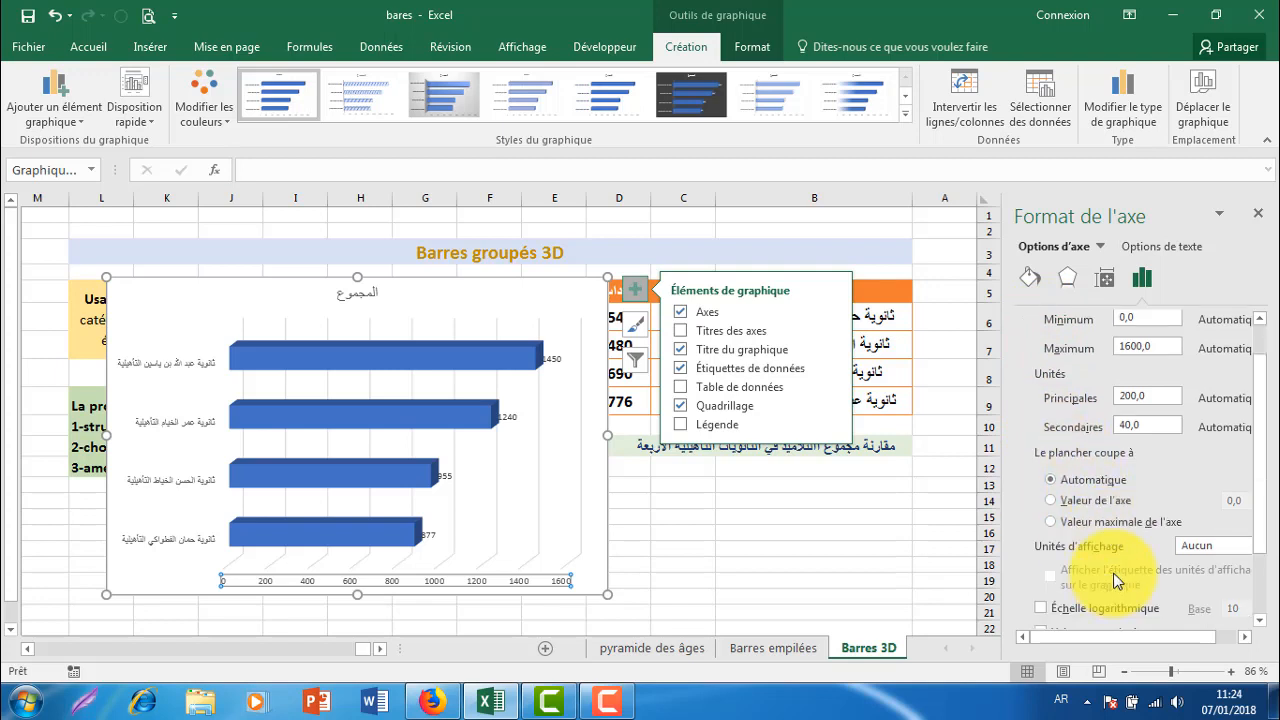
scroll(1117, 580, down, 1)
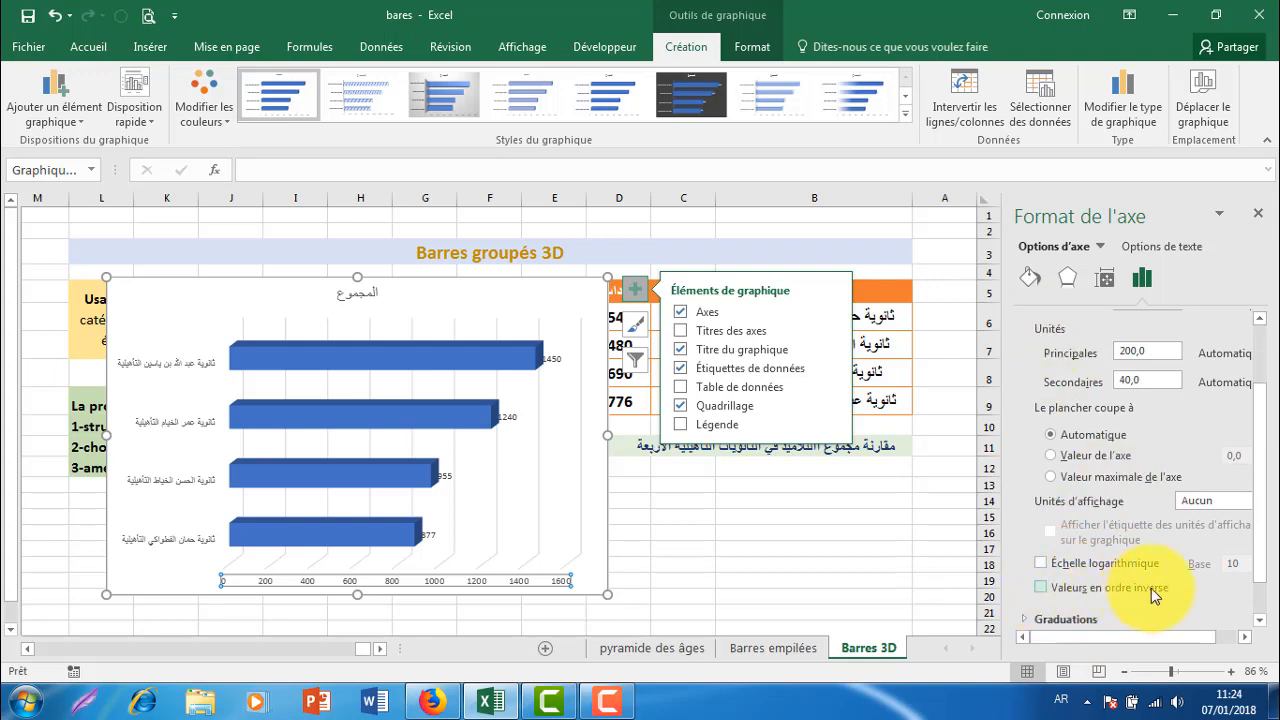
click(1042, 587)
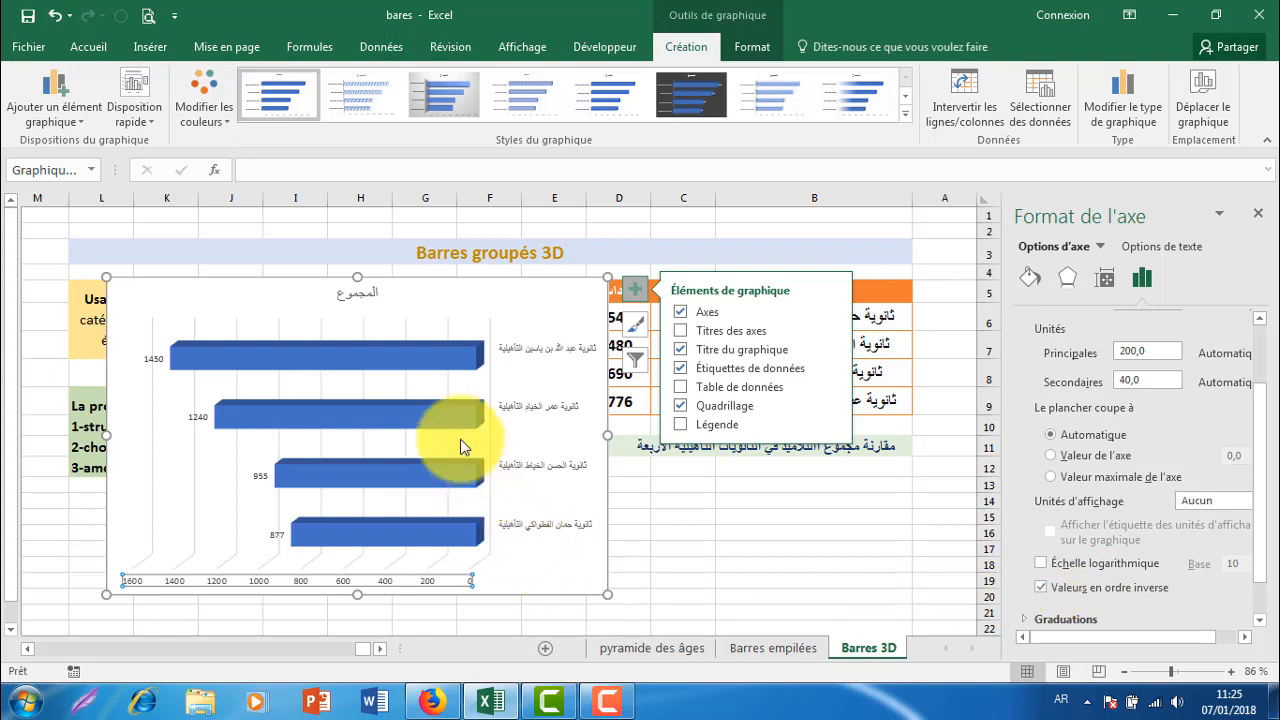
Move and enlarge the chart to span about columns K to C and rows 3 to 21, and give its bars the Cylindre shape.
drag(606, 595, 619, 616)
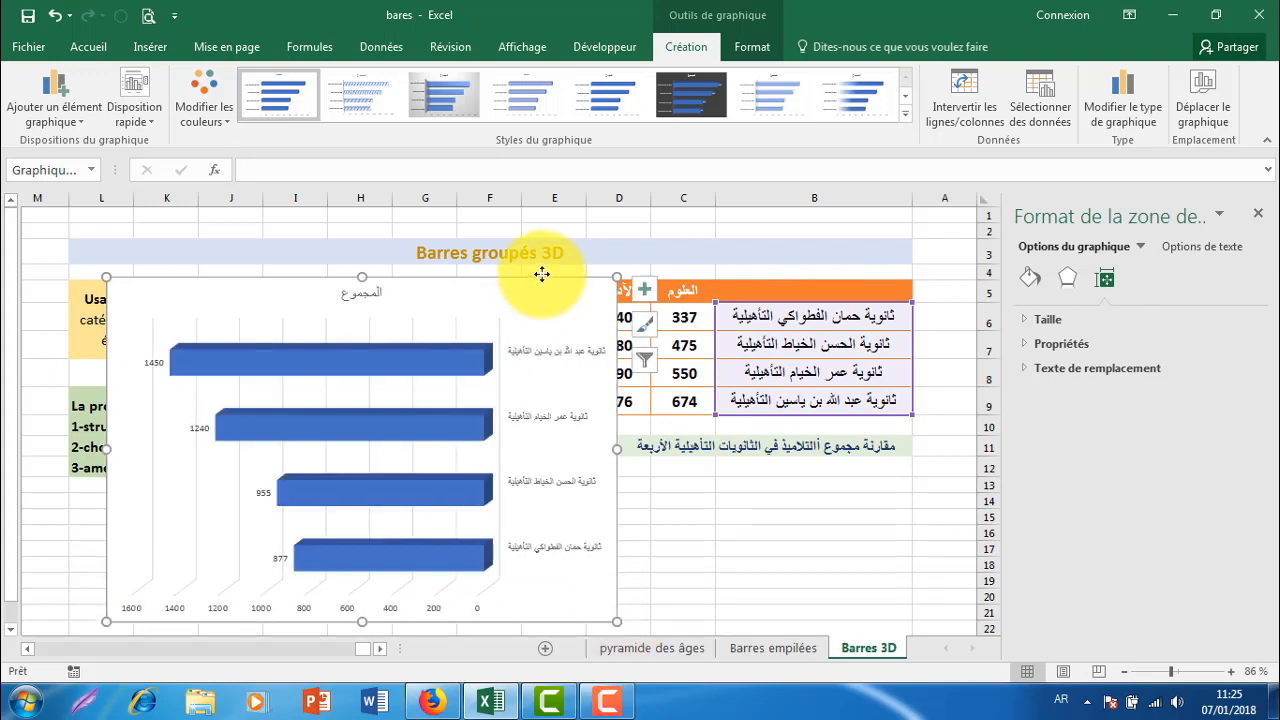
drag(543, 274, 643, 266)
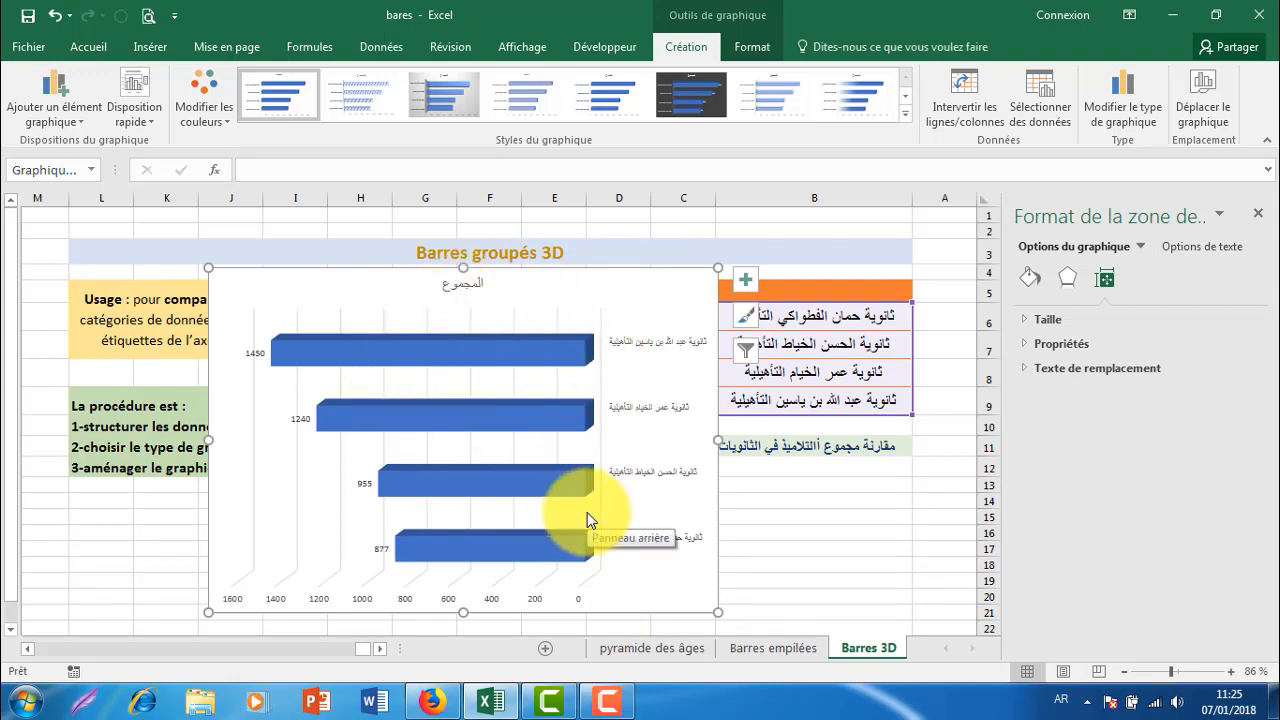
click(543, 347)
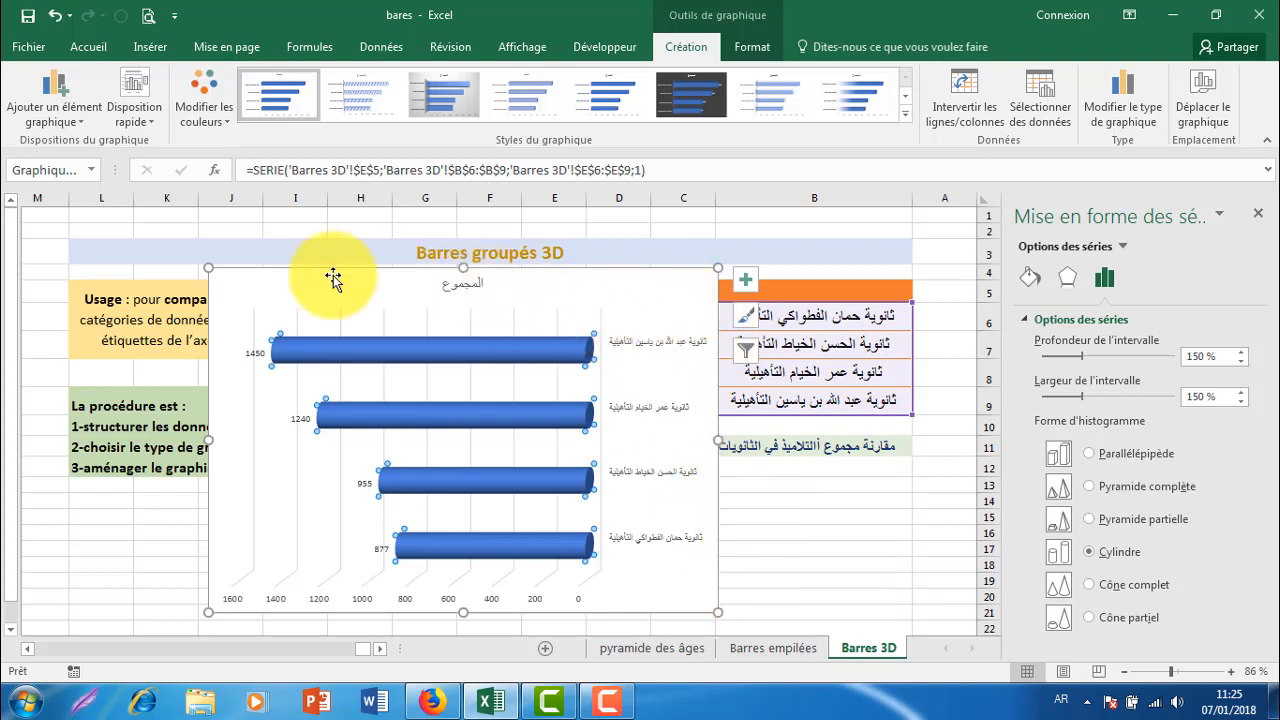
drag(207, 267, 181, 238)
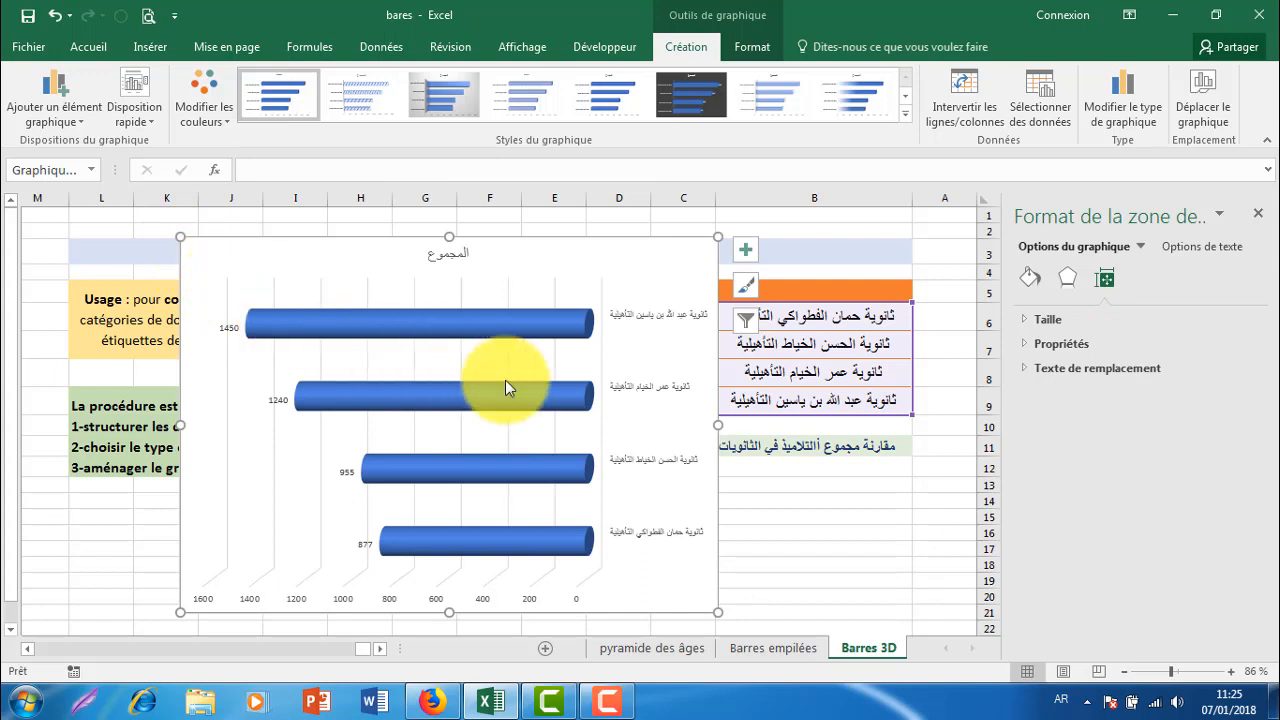
Set the data series' gap depth to about 107 % and its gap width to about 87 %.
click(540, 324)
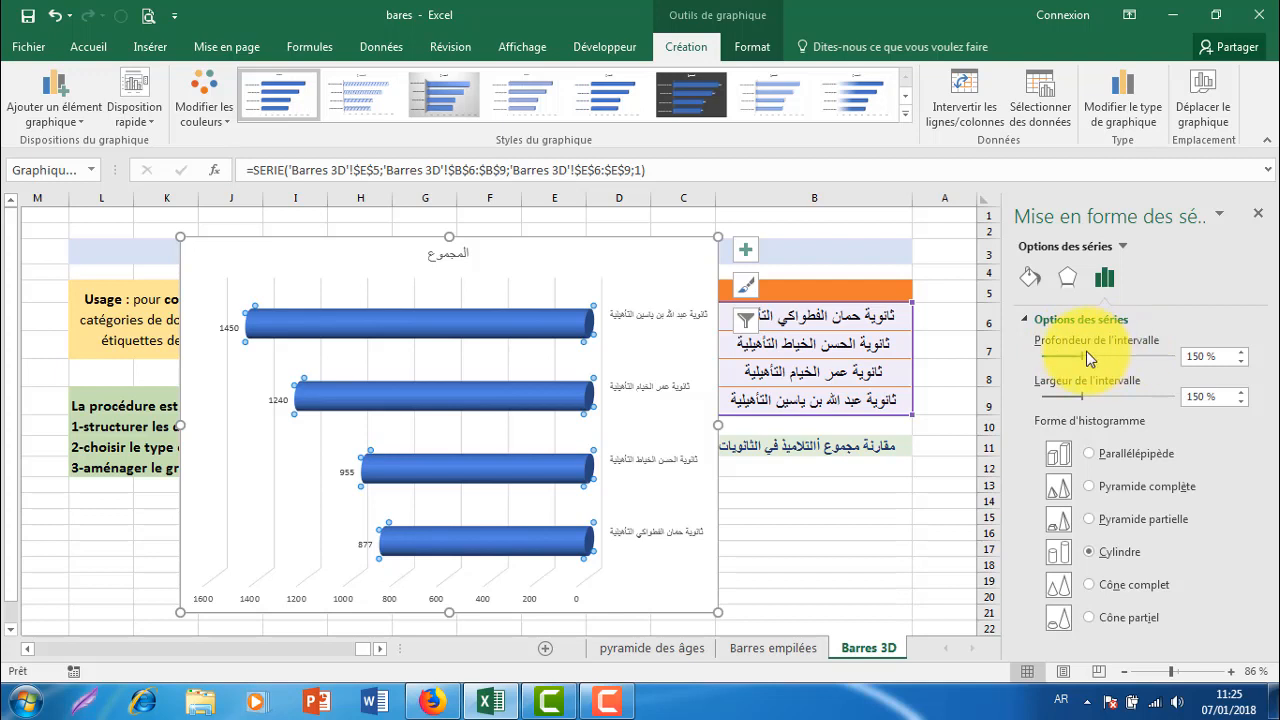
mouse_move(1082, 358)
mouse_down()
mouse_move(1129, 358)
mouse_move(1067, 356)
mouse_up()
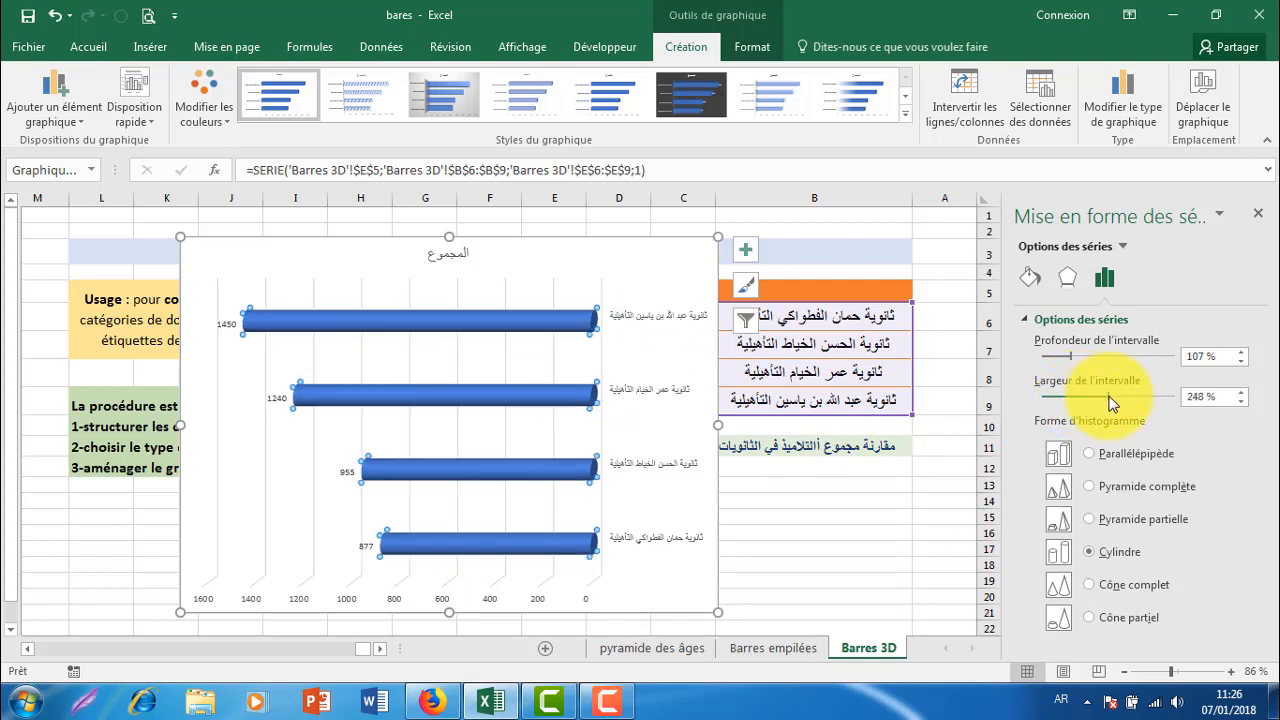
drag(1127, 397, 1129, 398)
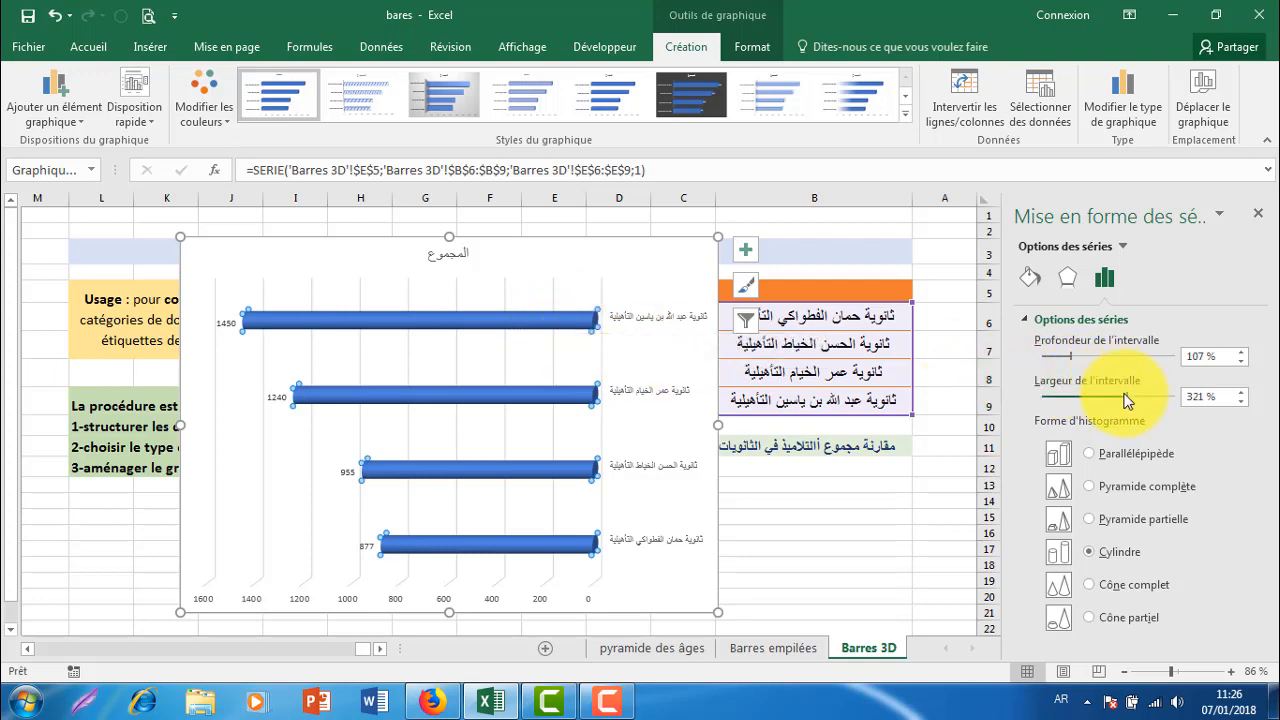
drag(1127, 399, 1058, 403)
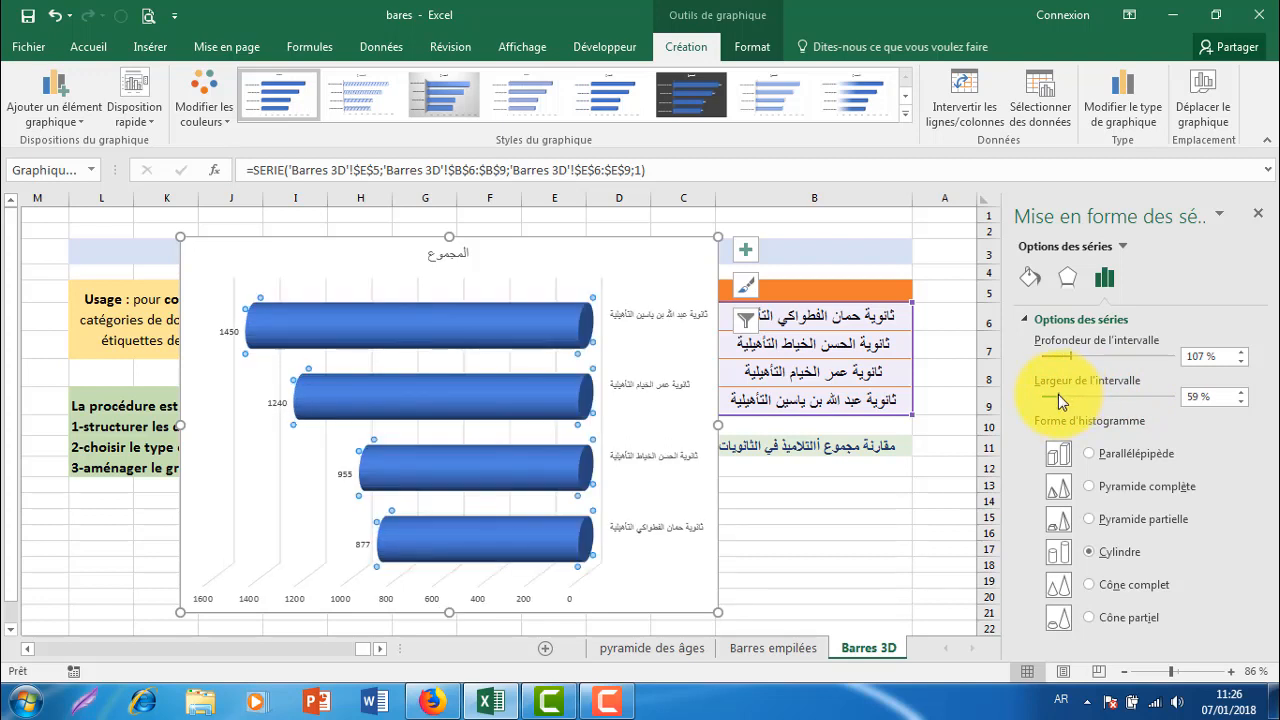
drag(1057, 394, 1050, 397)
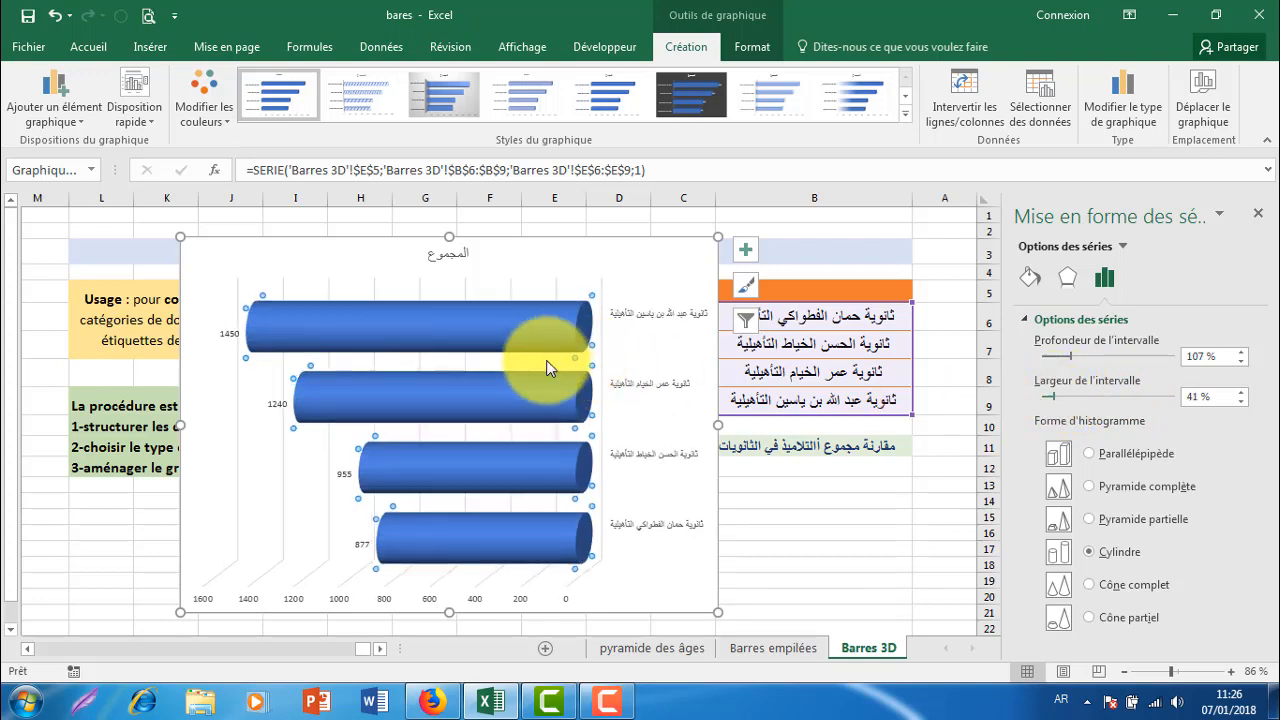
drag(1052, 398, 1038, 399)
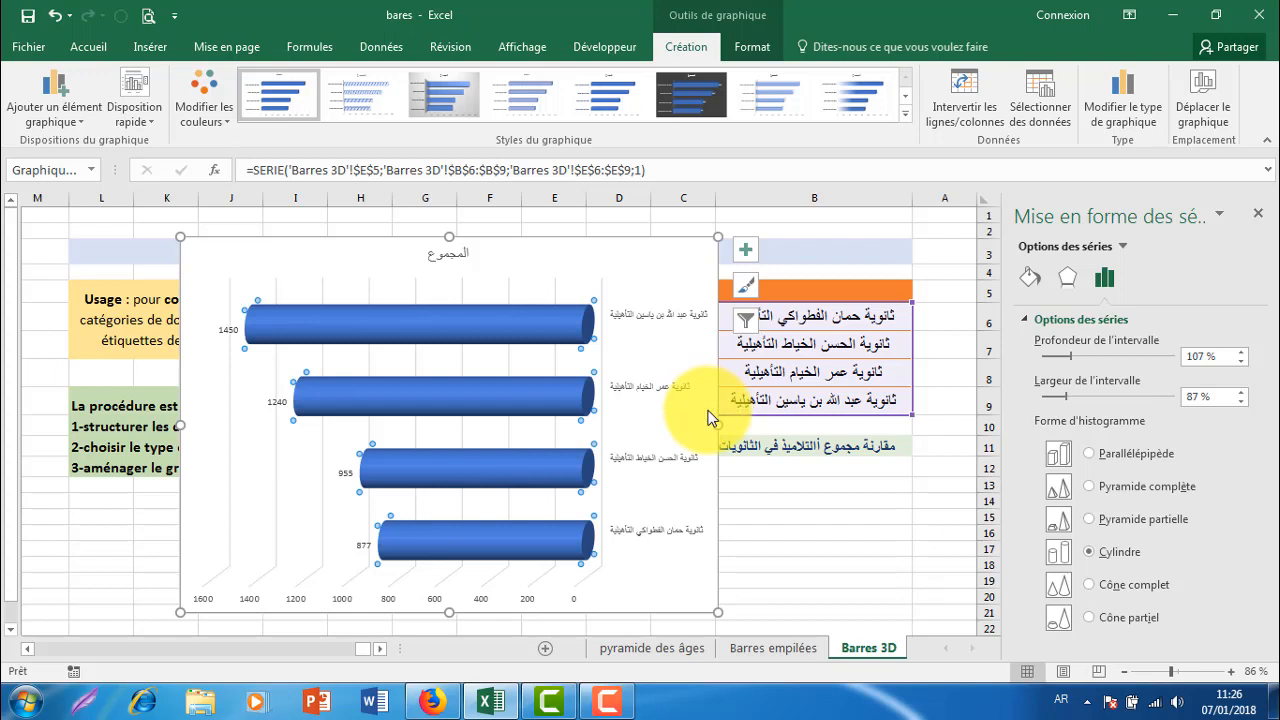
Fill only the longest bar (1450) with the standard solid yellow.
click(545, 325)
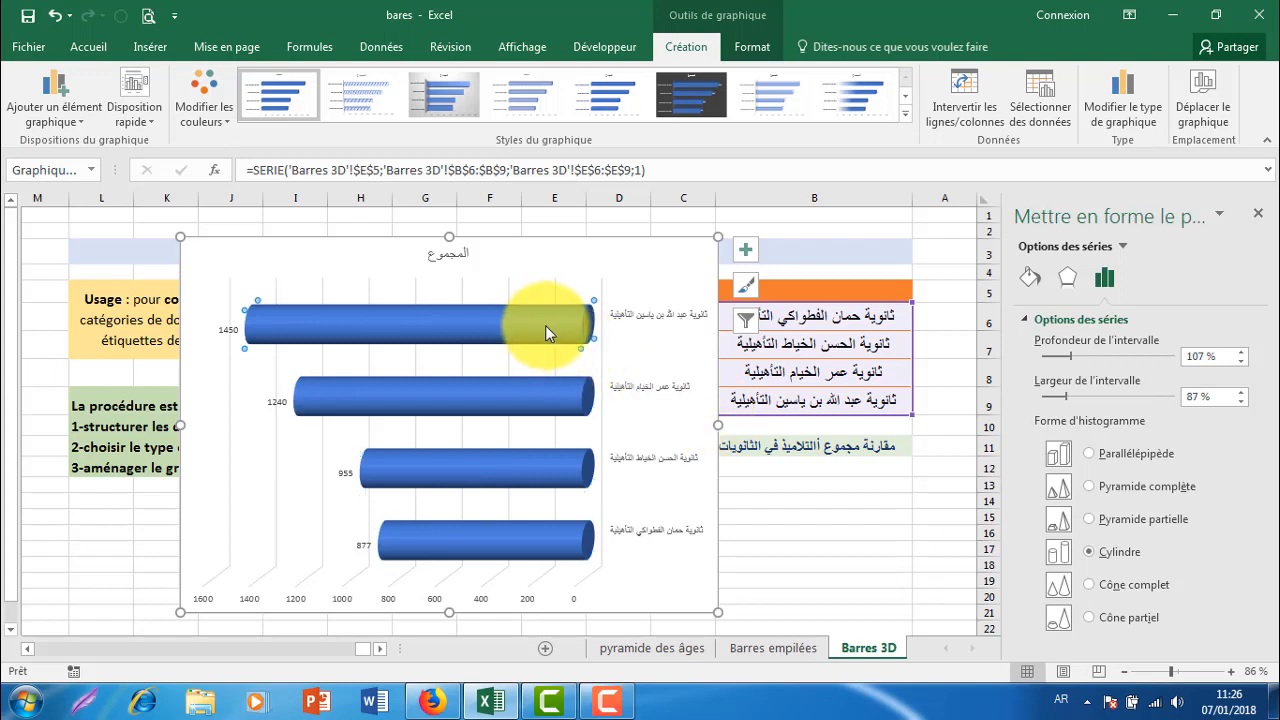
click(820, 471)
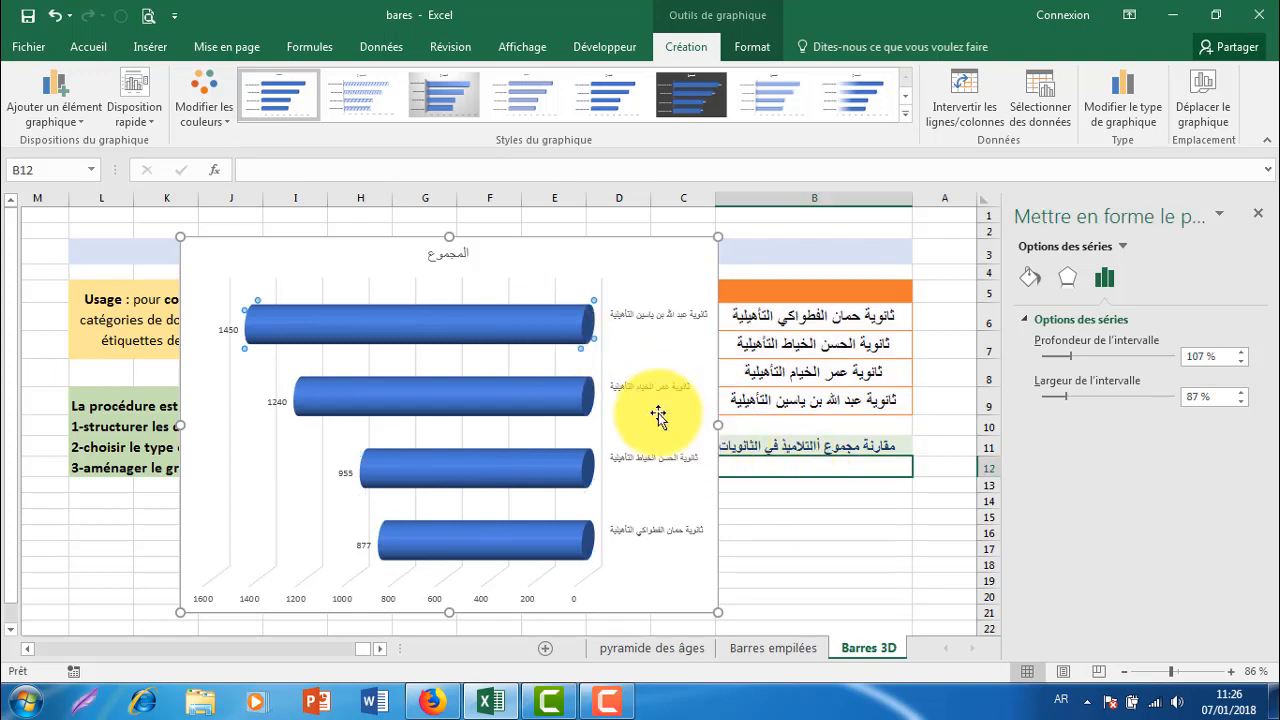
click(497, 320)
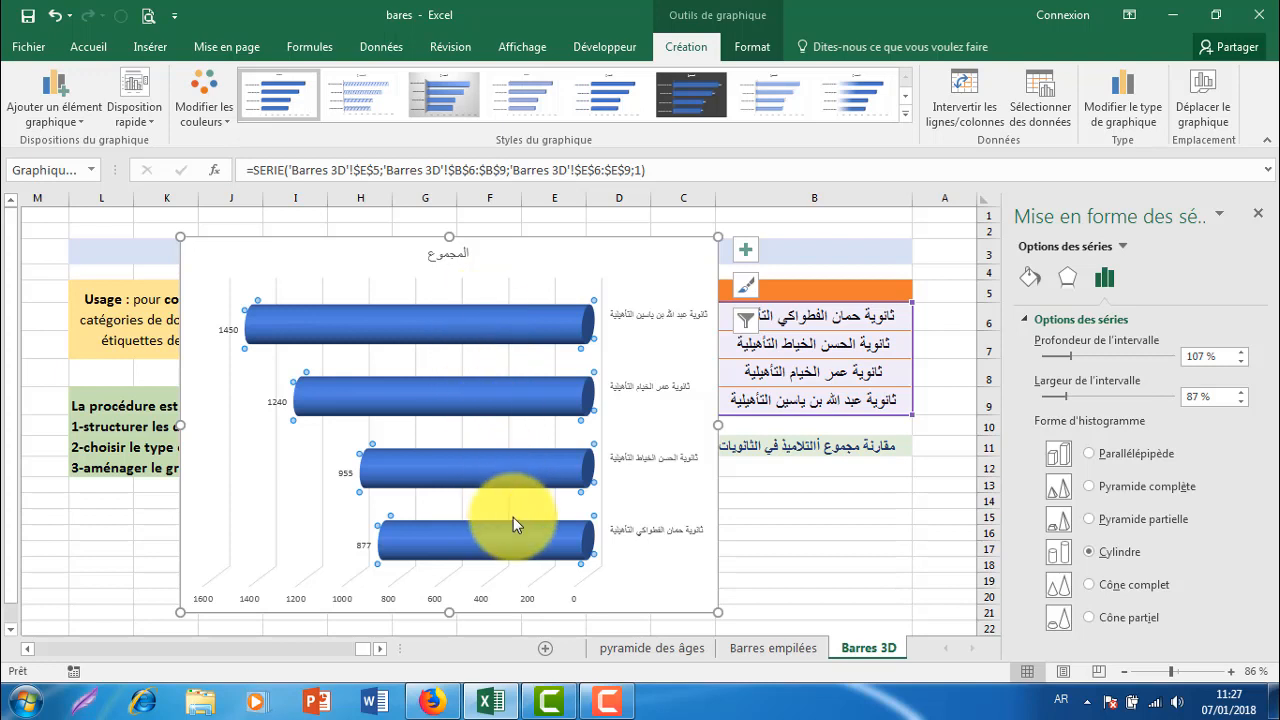
mouse_move(481, 322)
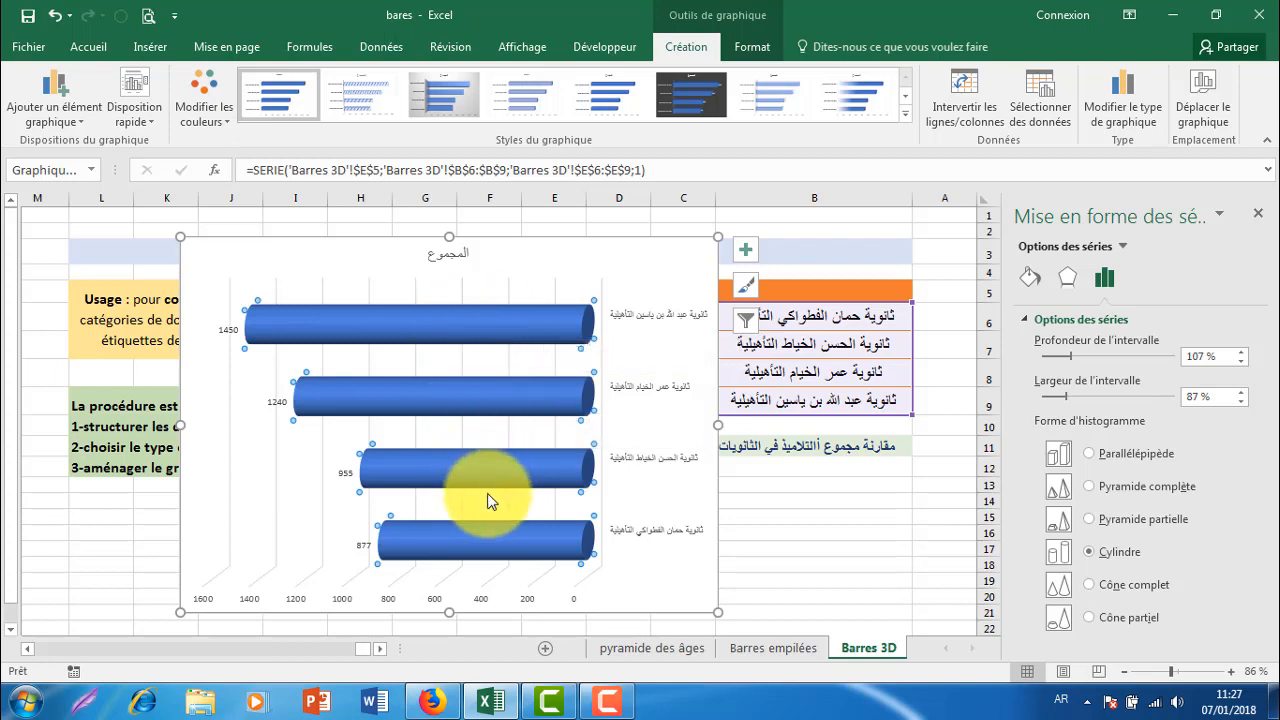
click(480, 322)
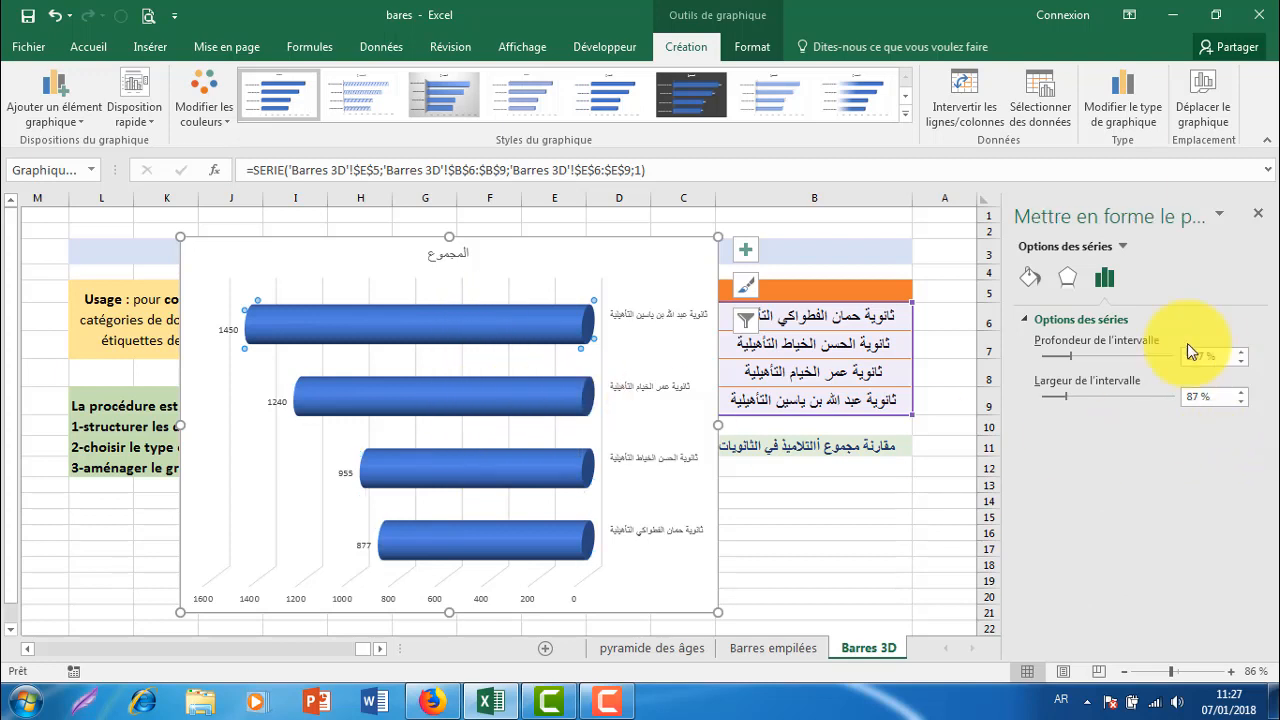
click(1036, 283)
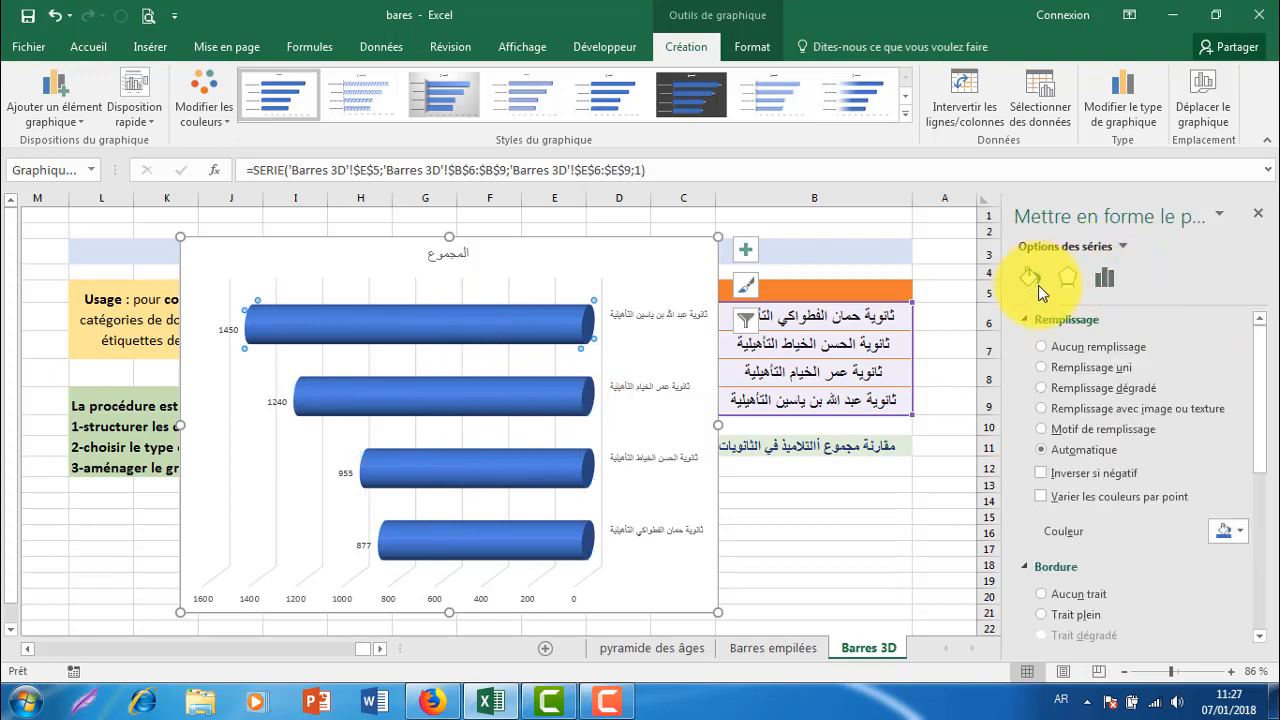
click(1230, 531)
click(1163, 450)
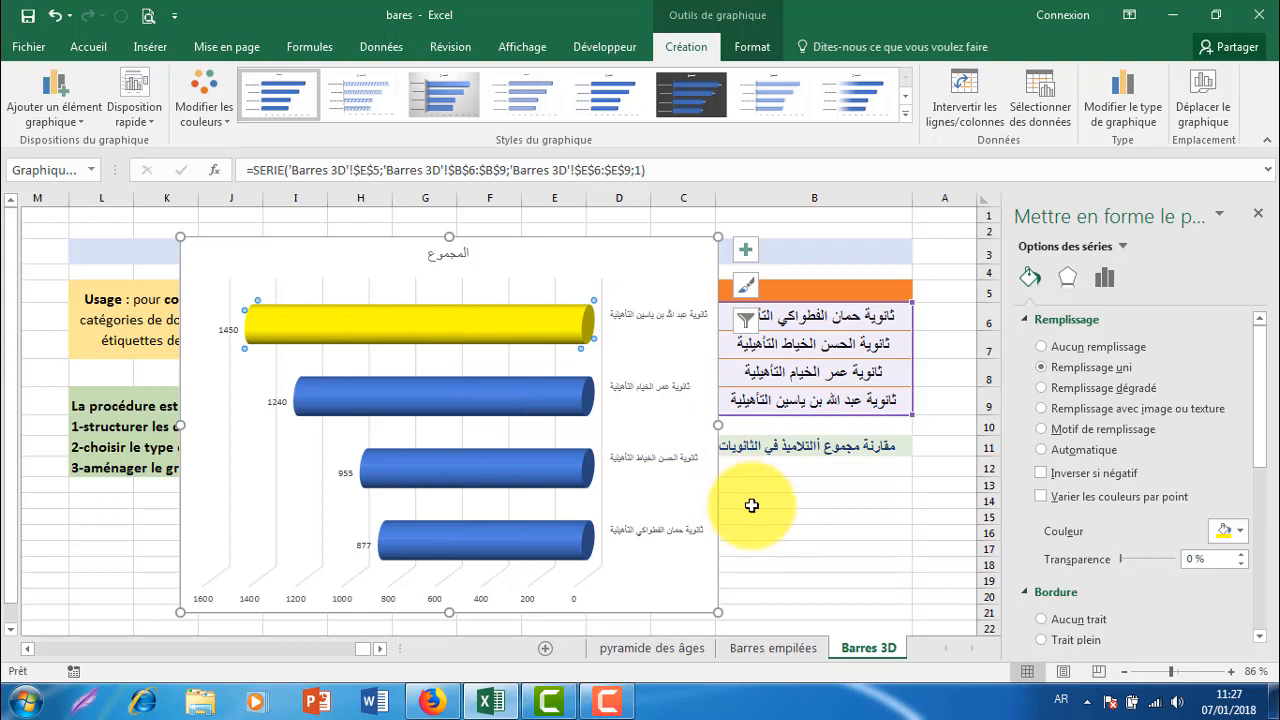
Fill all bars of the data series with the standard solid orange.
click(651, 414)
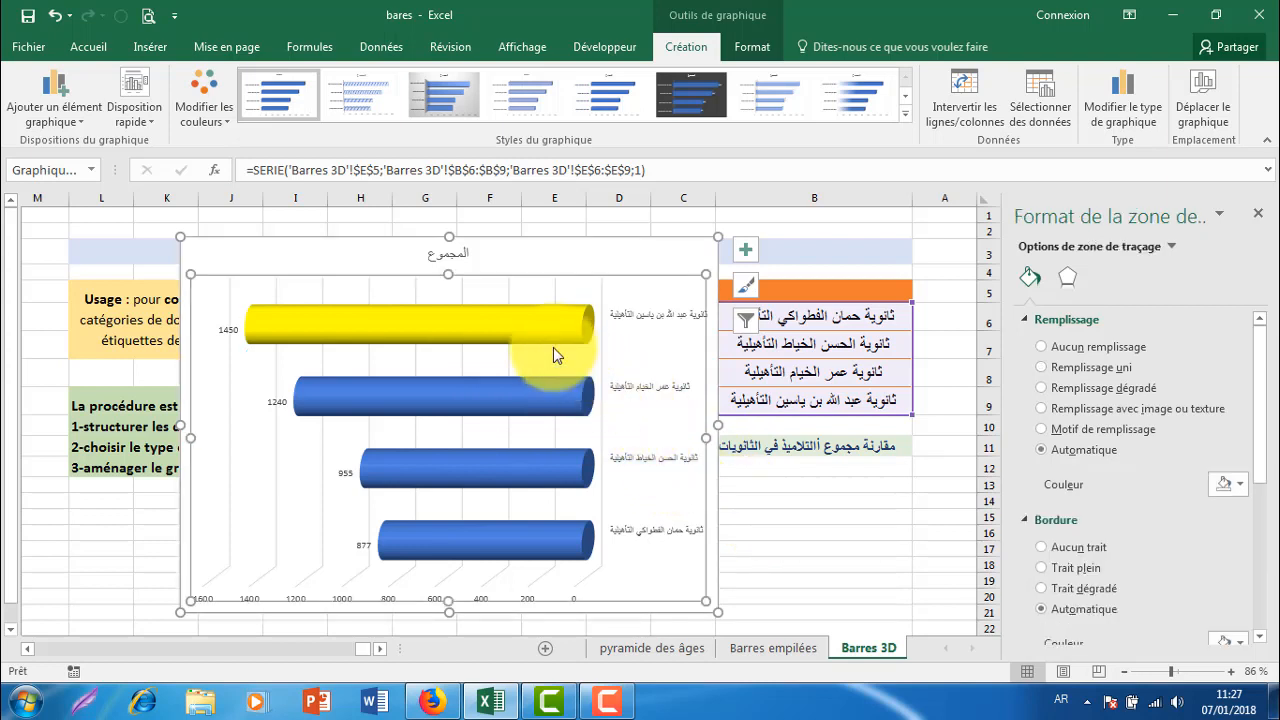
click(507, 322)
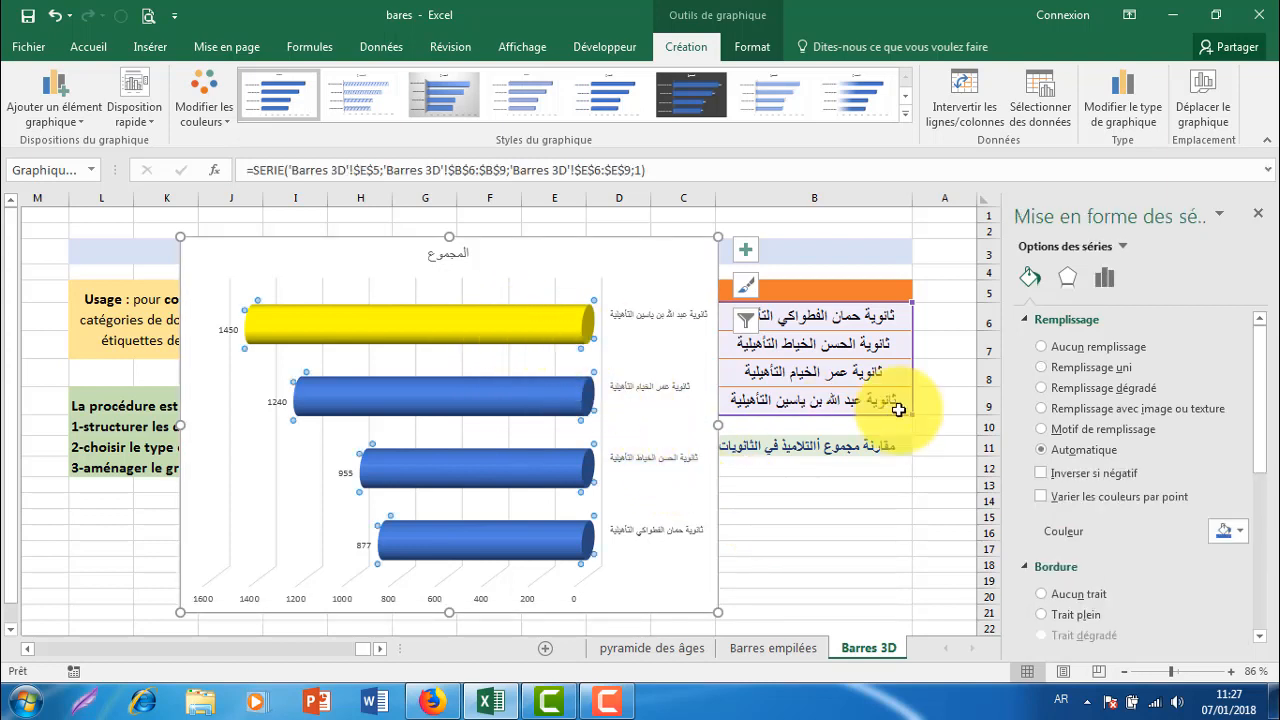
click(1240, 532)
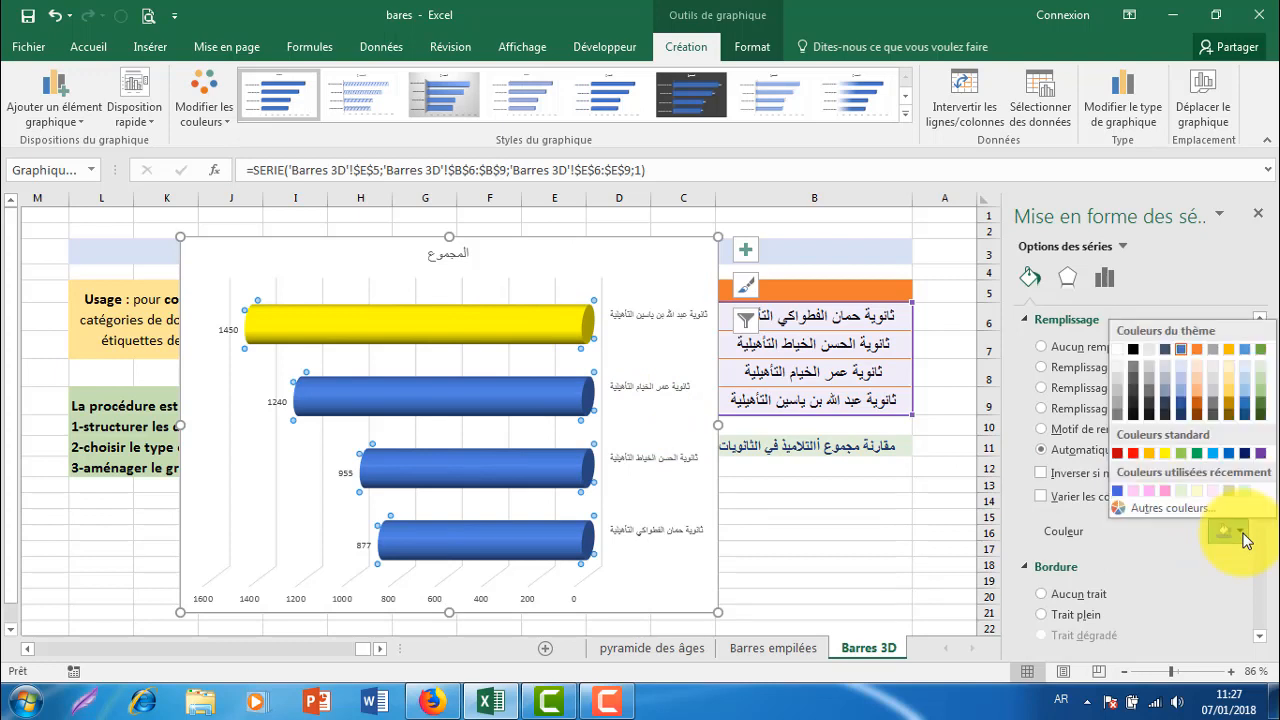
click(1147, 455)
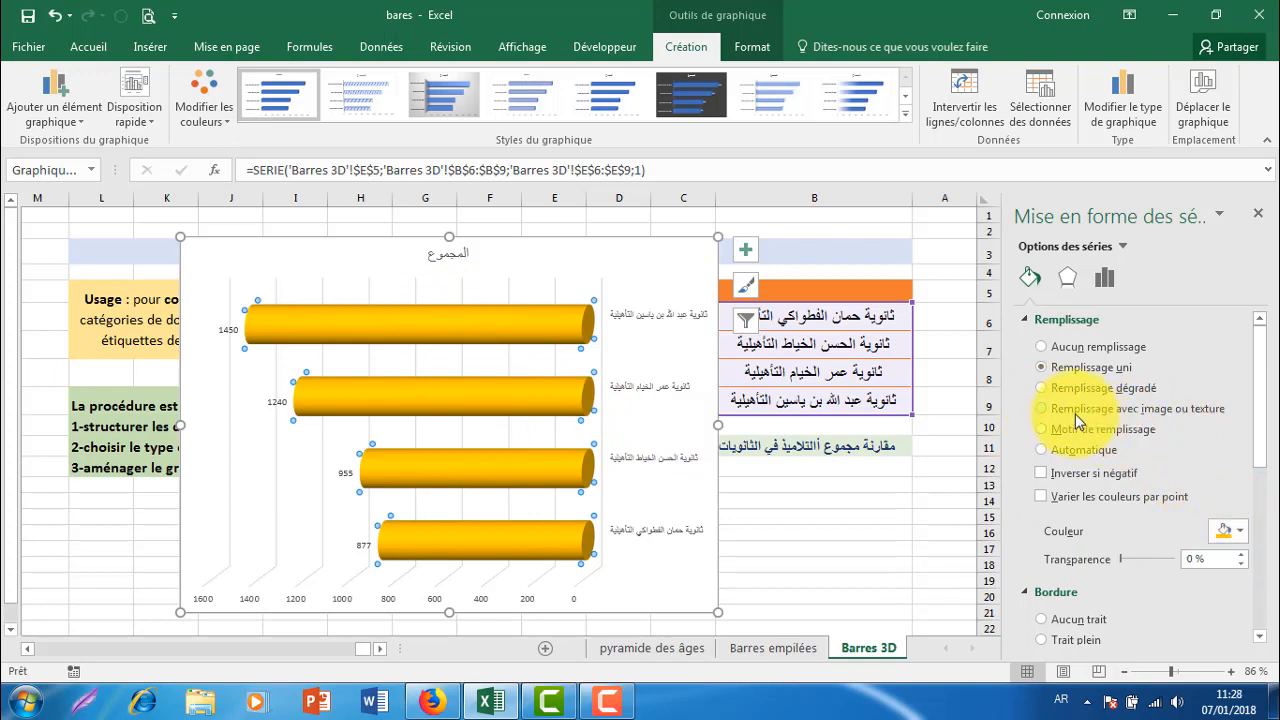
Try the blue mosaic picture file as the bars' fill, and return them to the solid orange fill (Remplissage uni).
click(1040, 408)
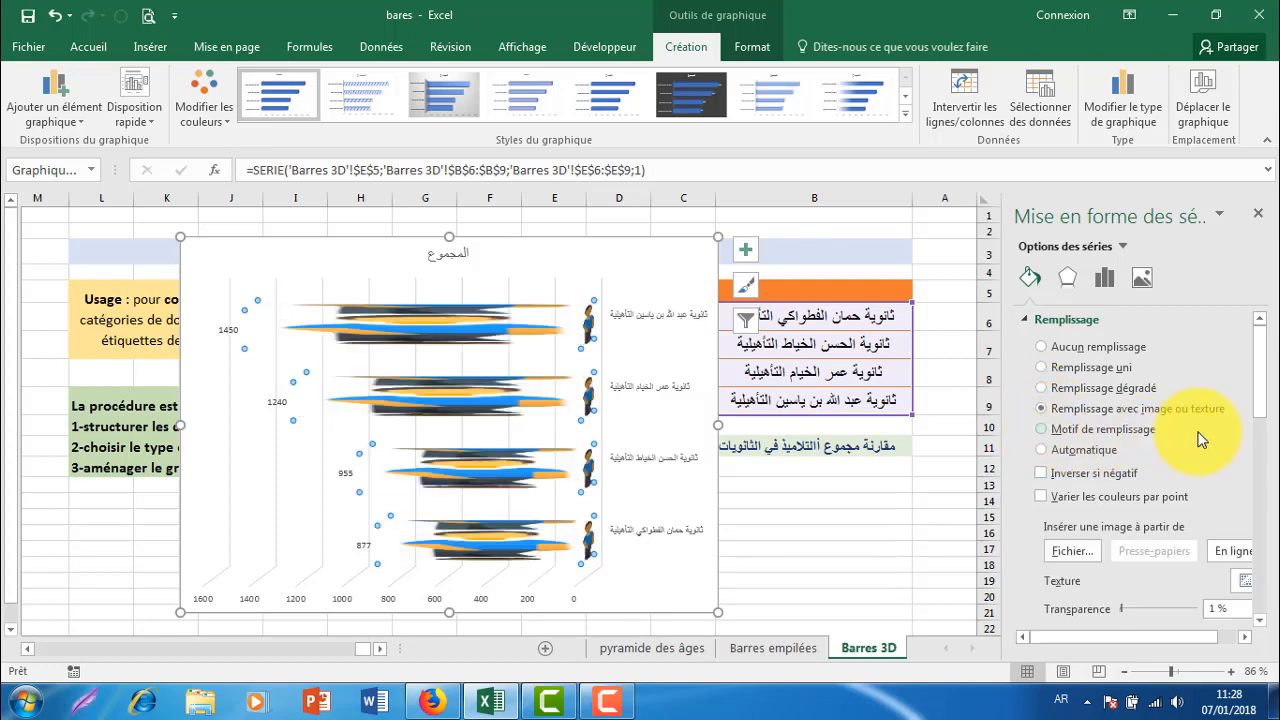
click(1080, 555)
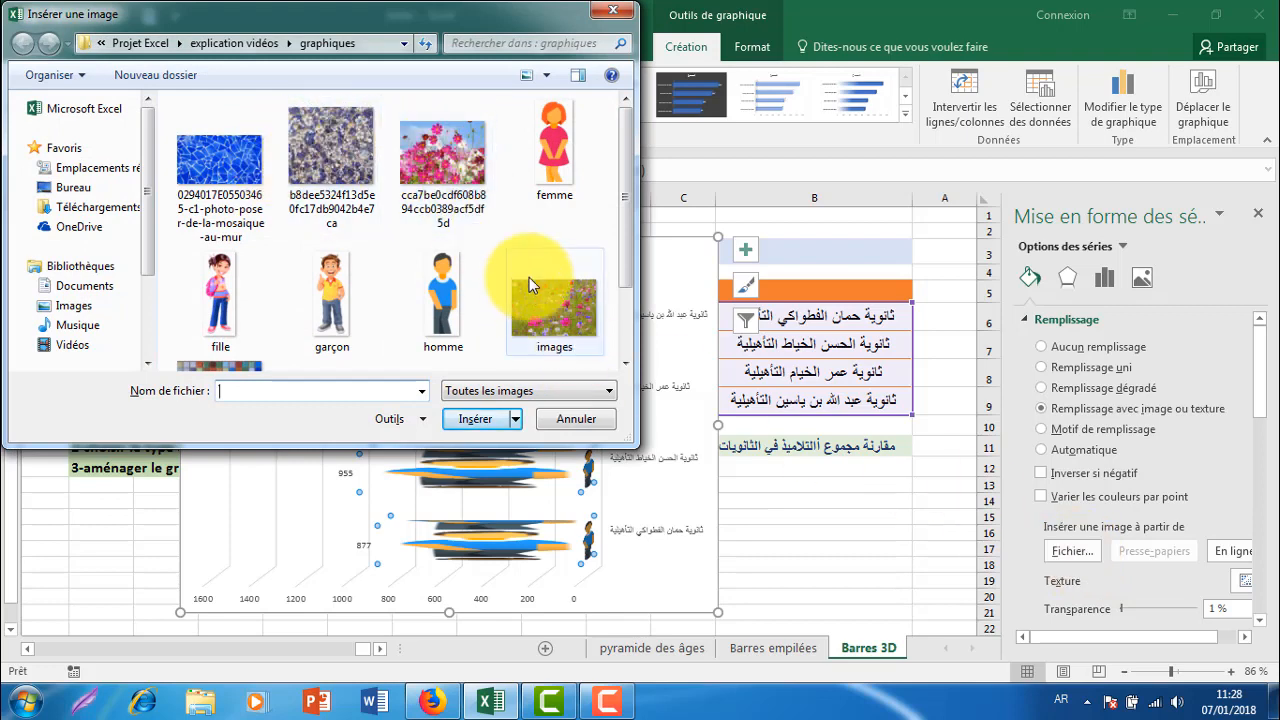
click(210, 165)
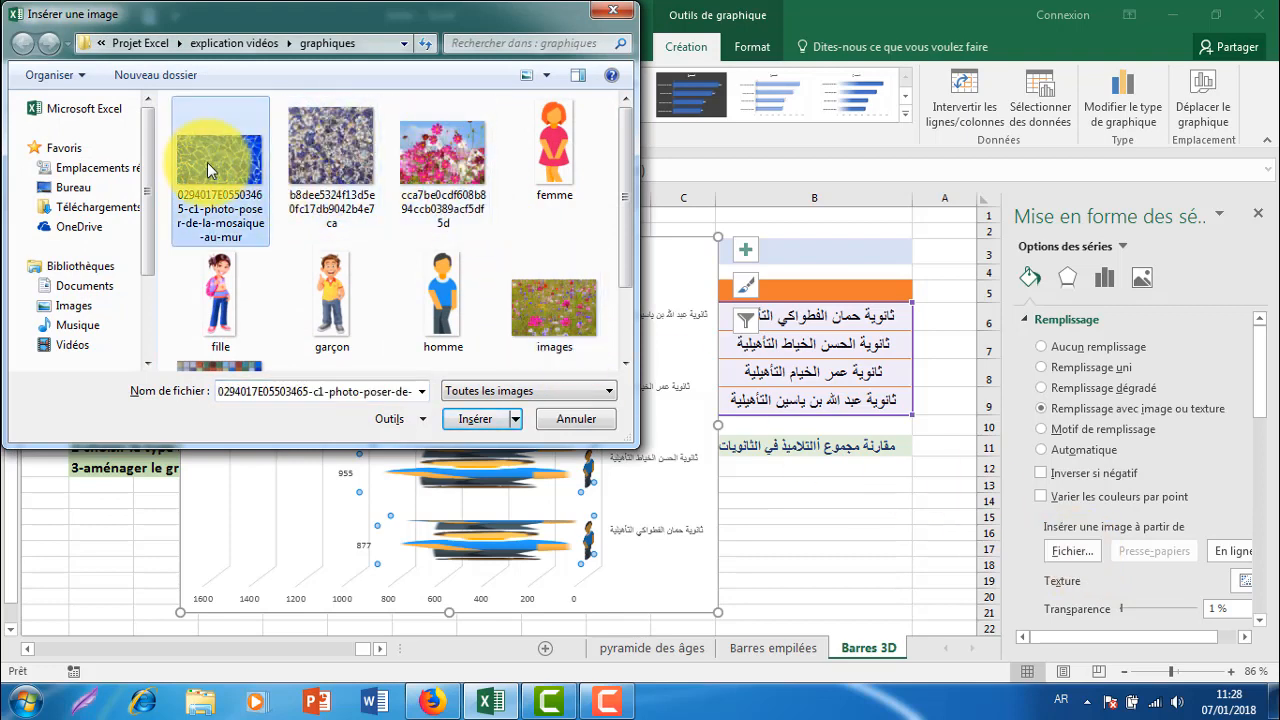
click(474, 421)
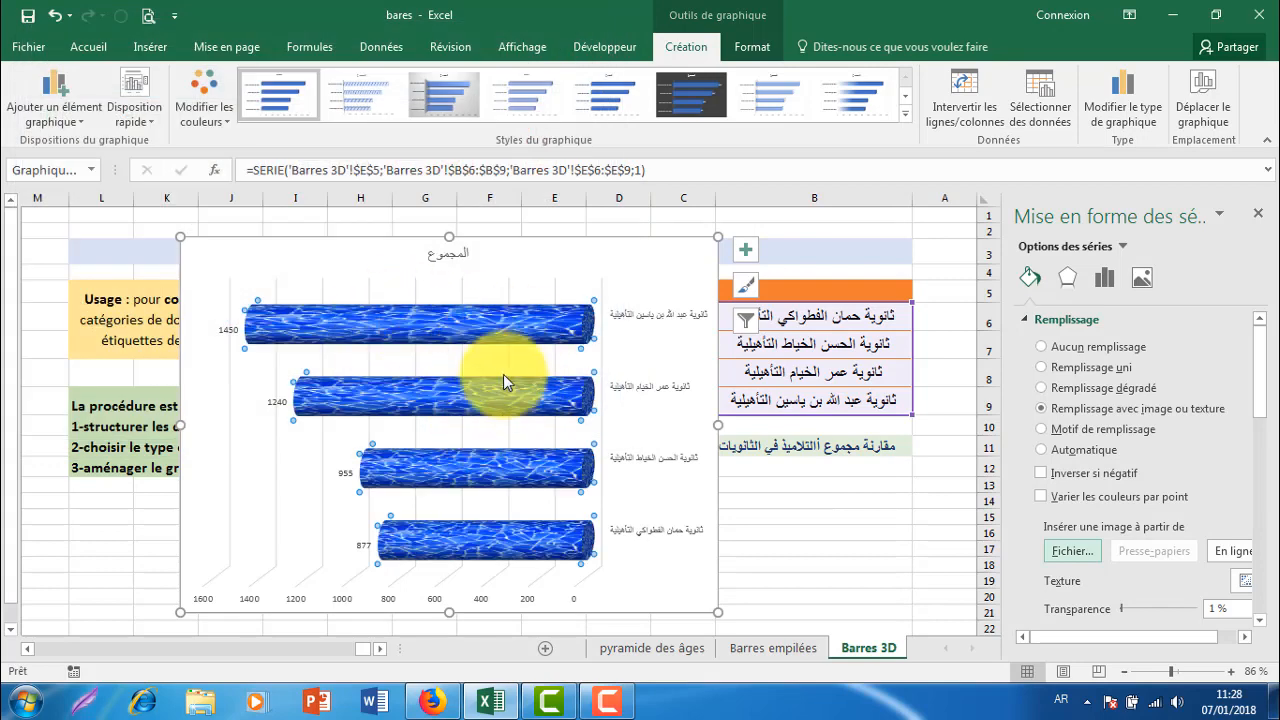
mouse_move(510, 392)
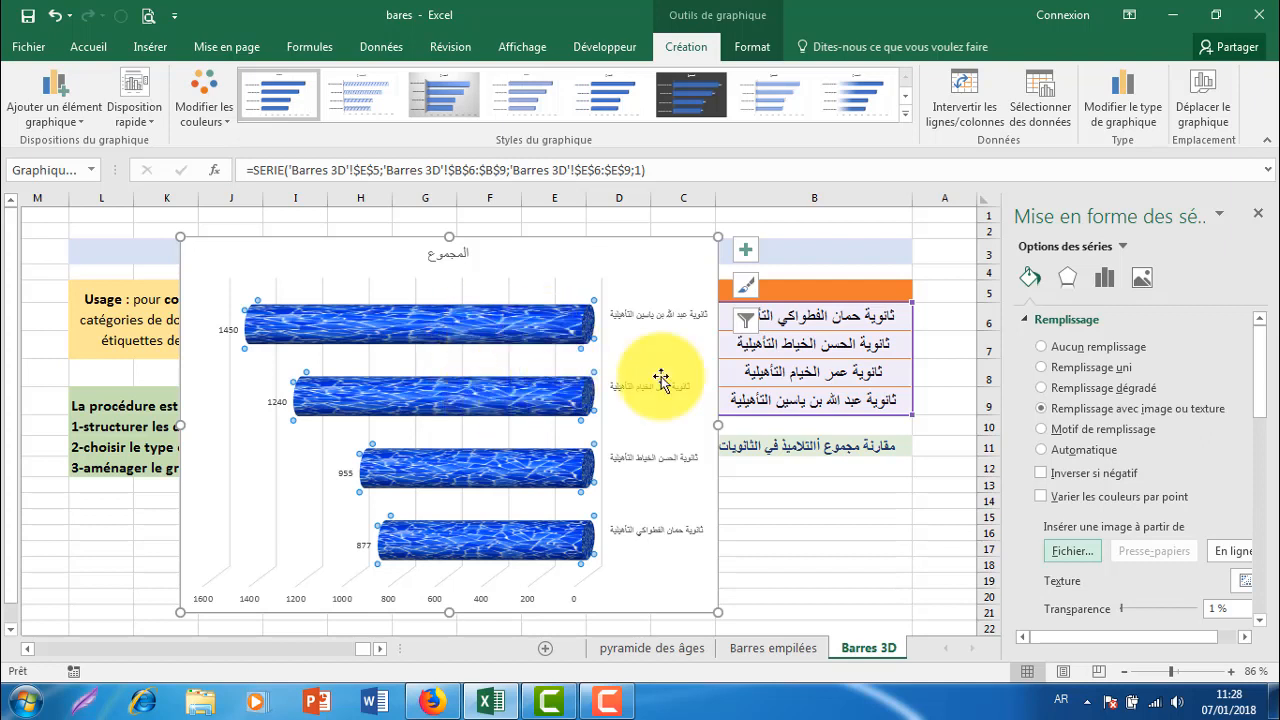
click(1041, 366)
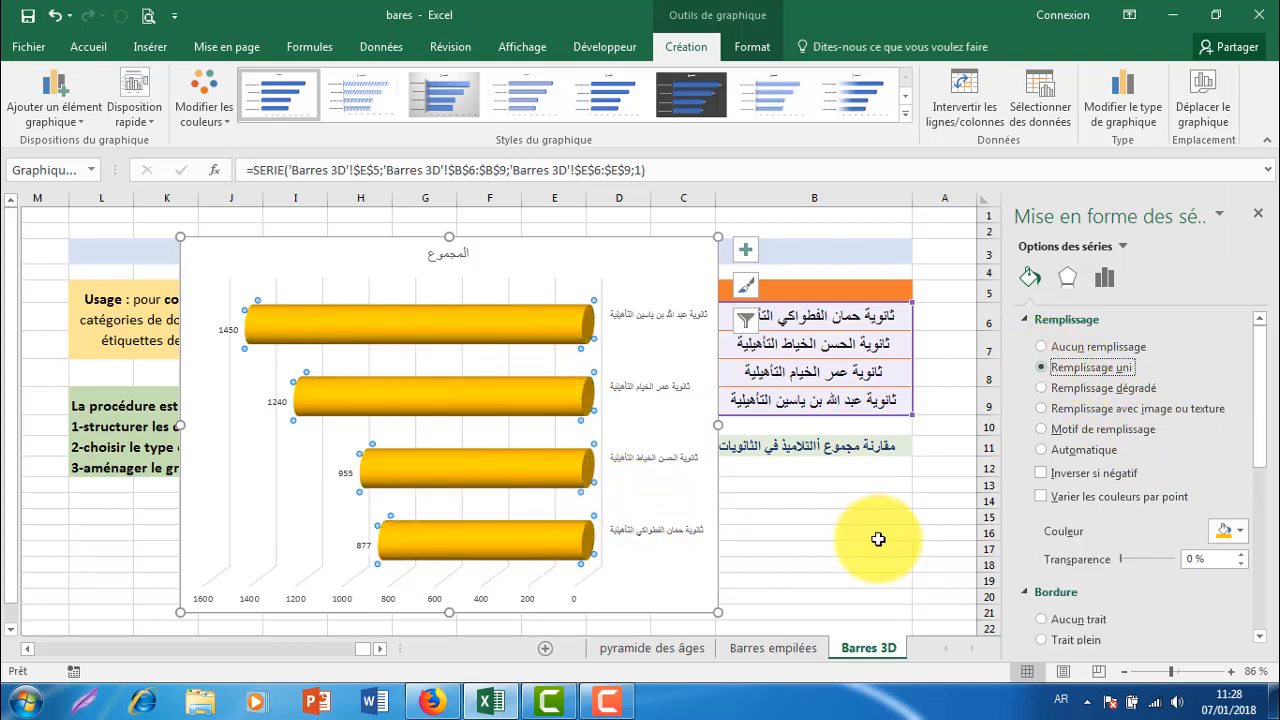
Set the school names on the vertical category axis to the AlHadari font at size 12.
click(679, 318)
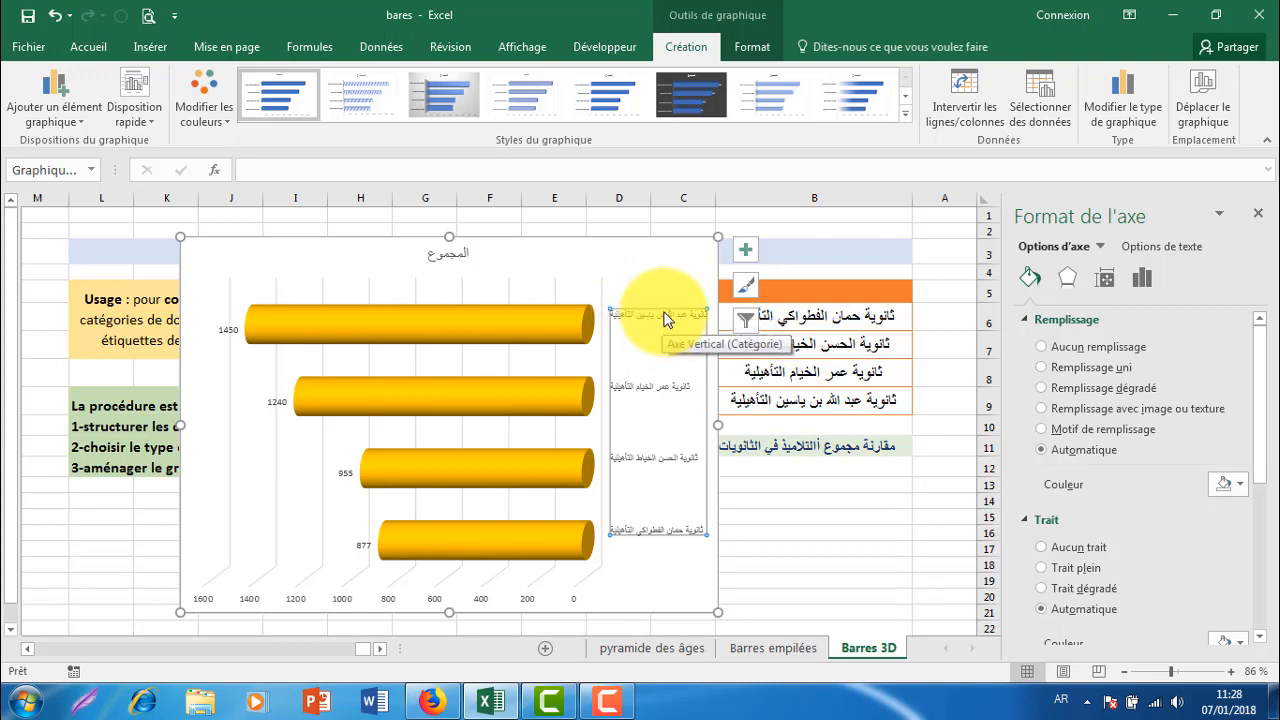
mouse_move(516, 322)
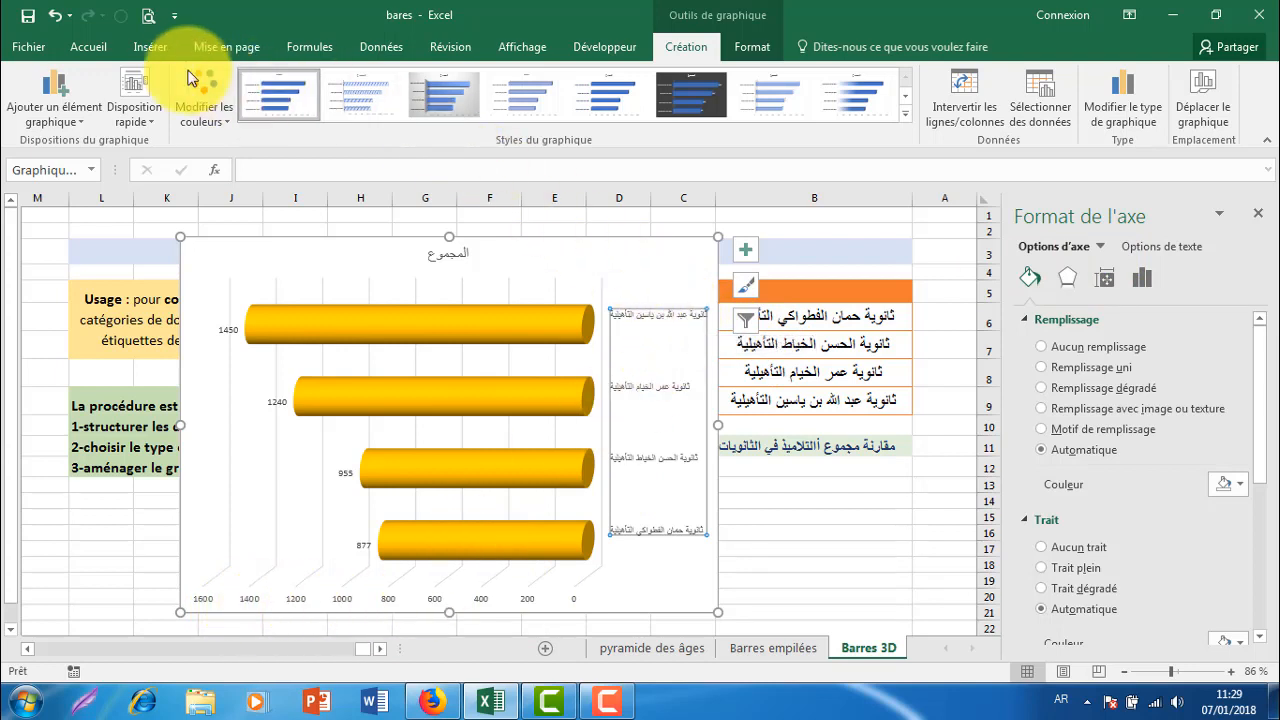
click(88, 47)
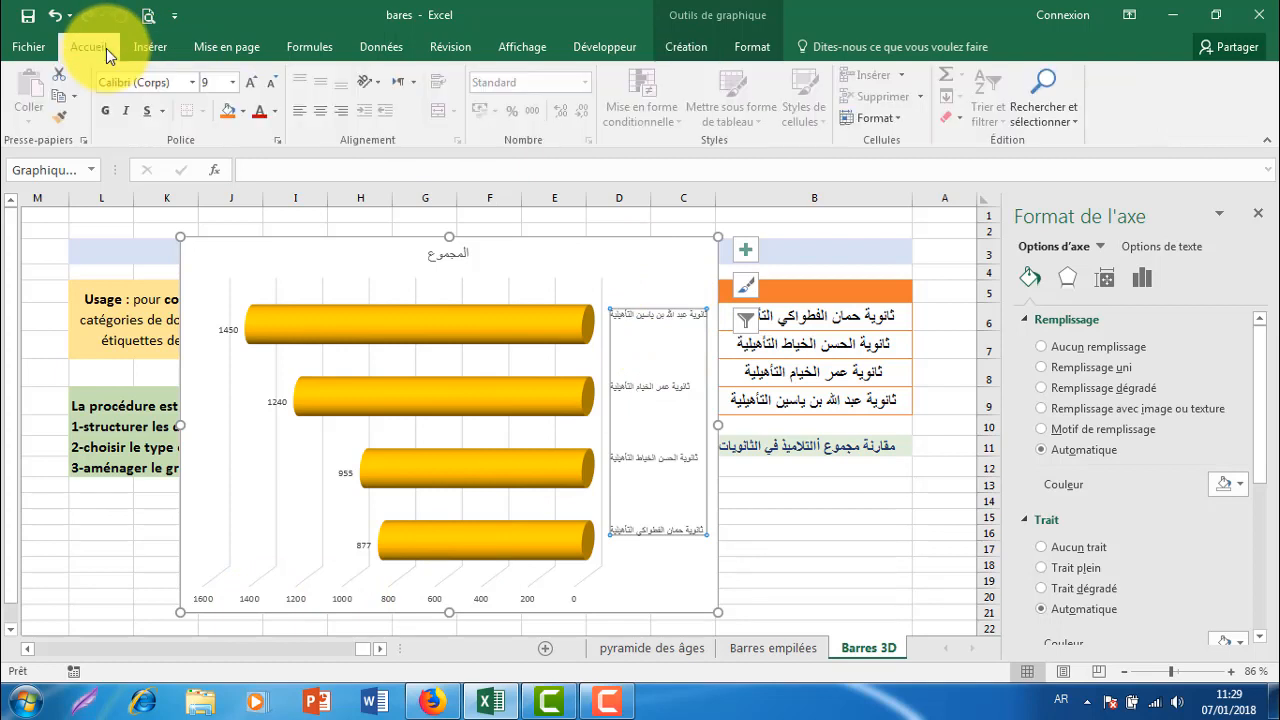
click(192, 82)
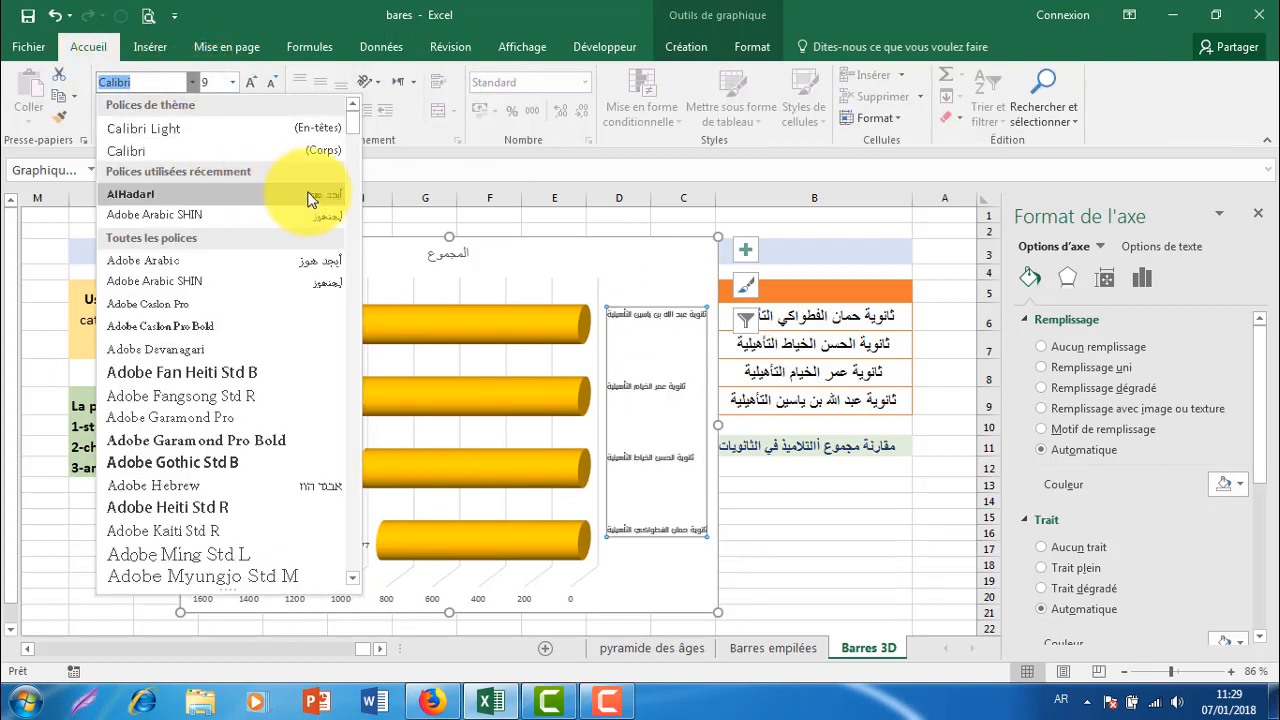
key(Escape)
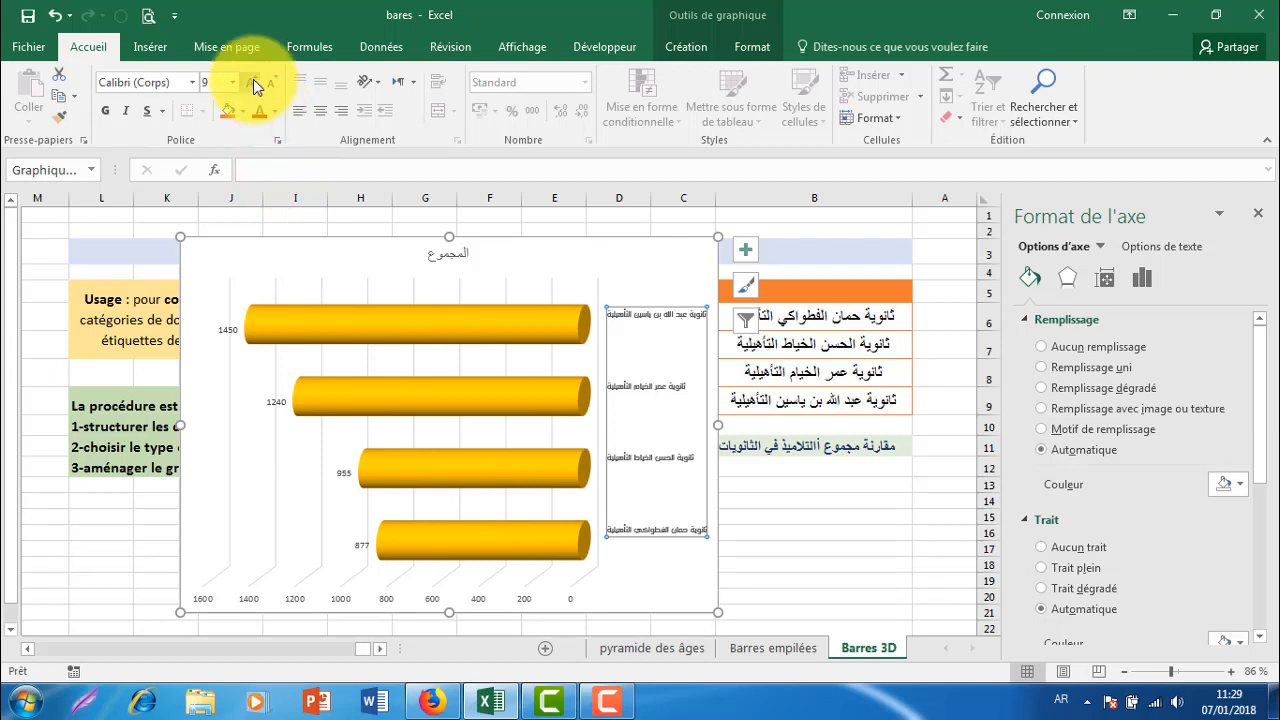
click(253, 79)
click(253, 79)
click(253, 79)
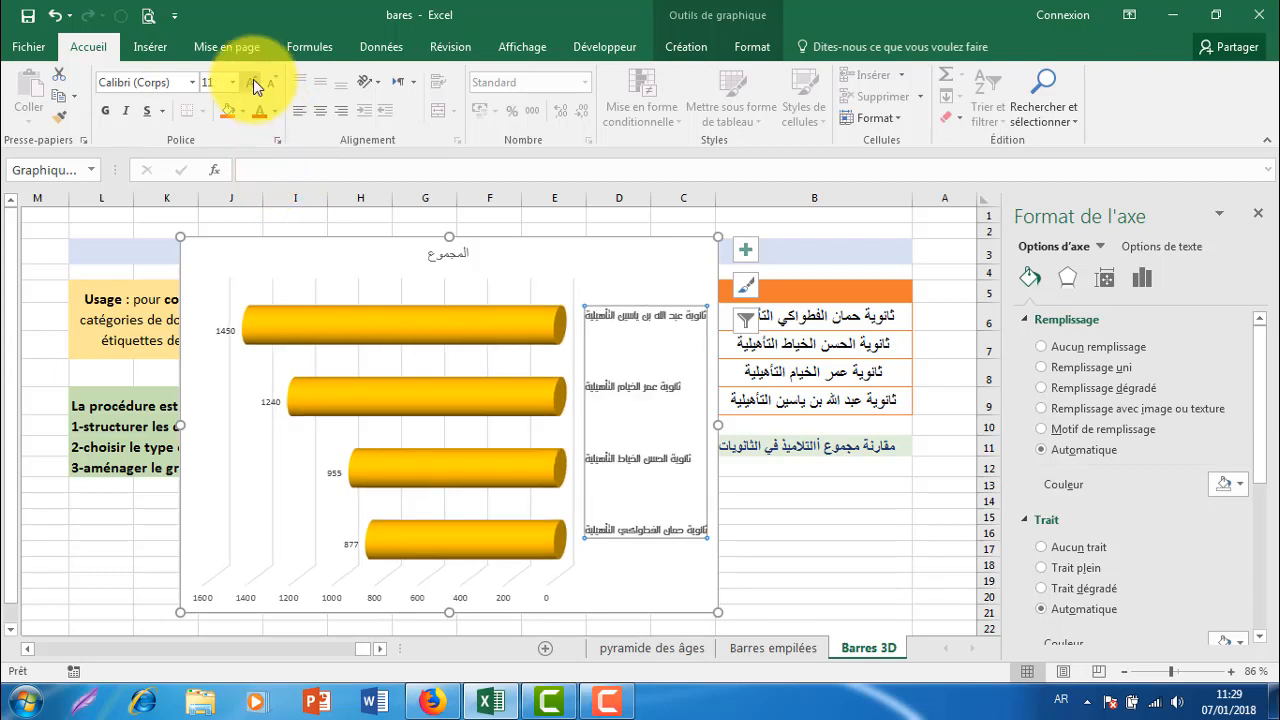
Give the category axis labels the Automatique font colour and enlarge them to size 16.
click(274, 111)
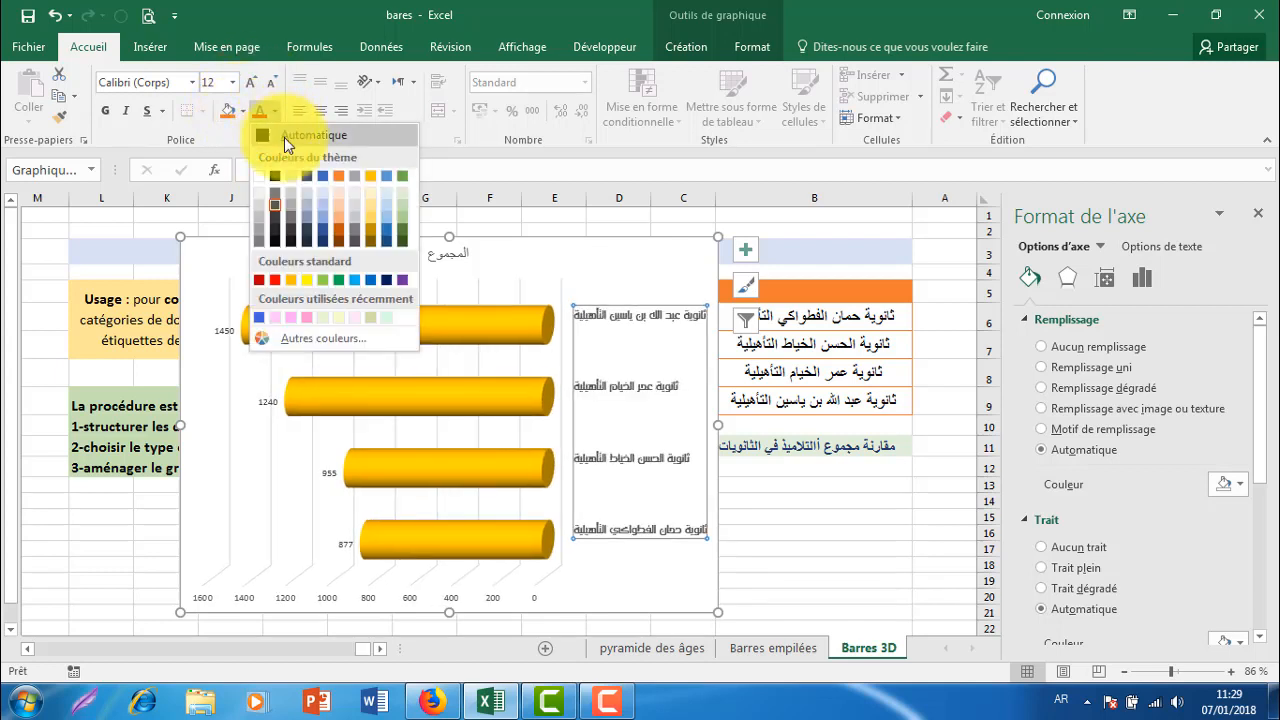
click(263, 138)
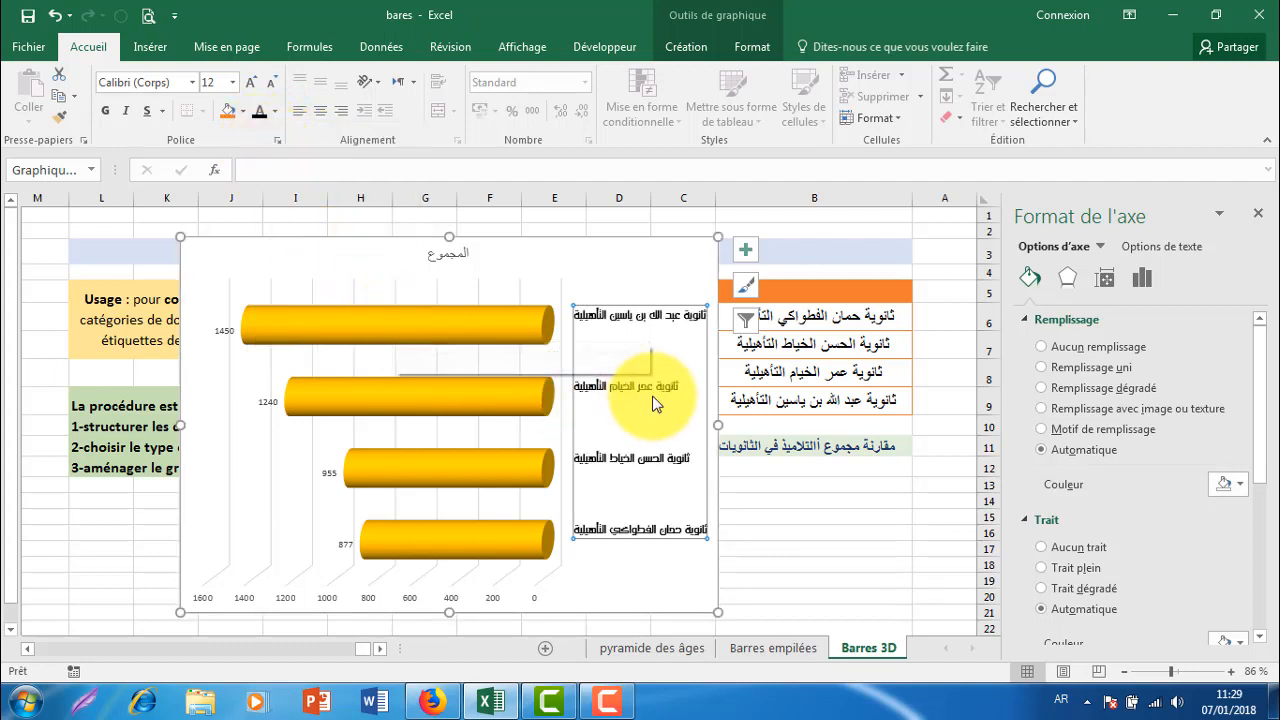
click(251, 80)
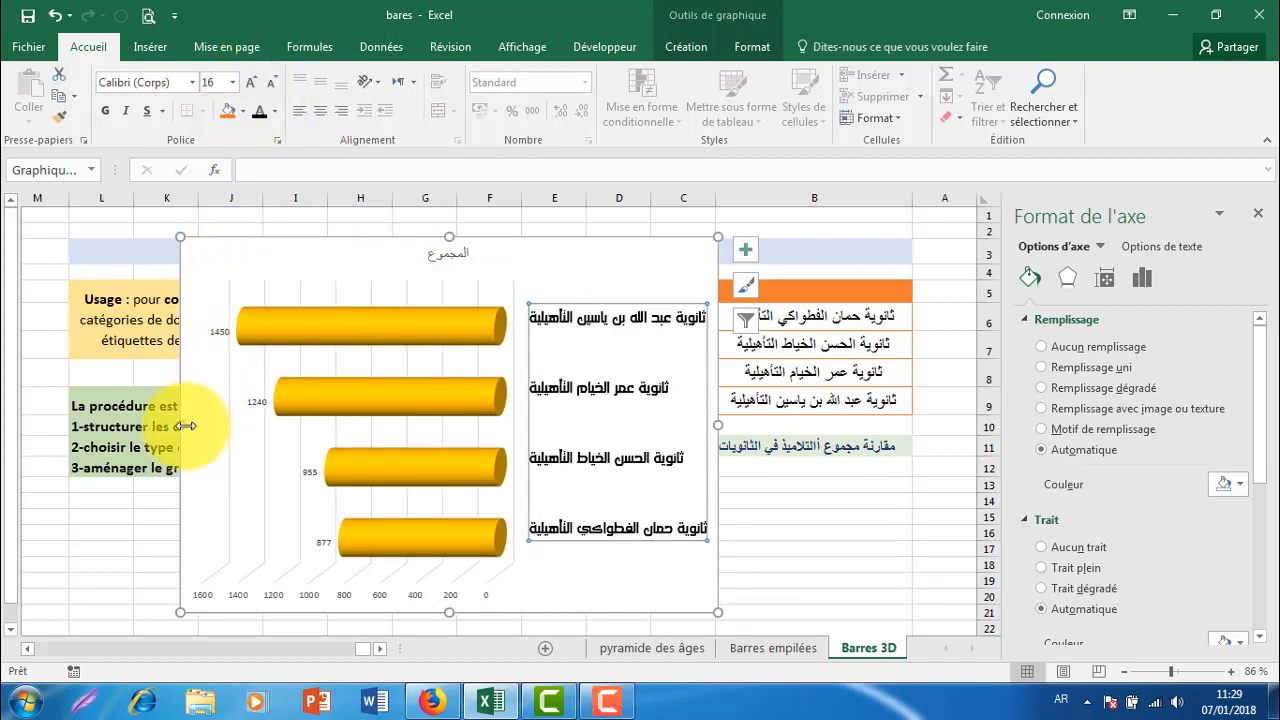
Widen the chart out to column L and move the four data labels inside the value ends of their bars.
drag(181, 427, 82, 418)
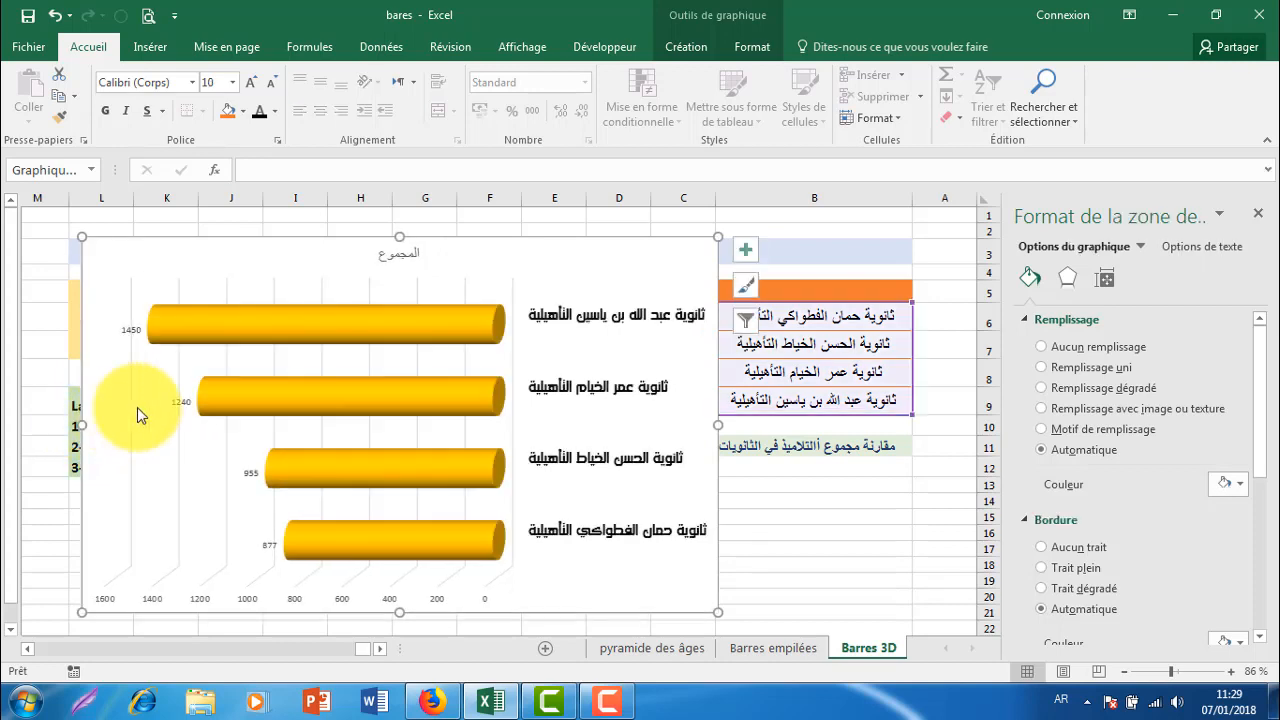
click(129, 330)
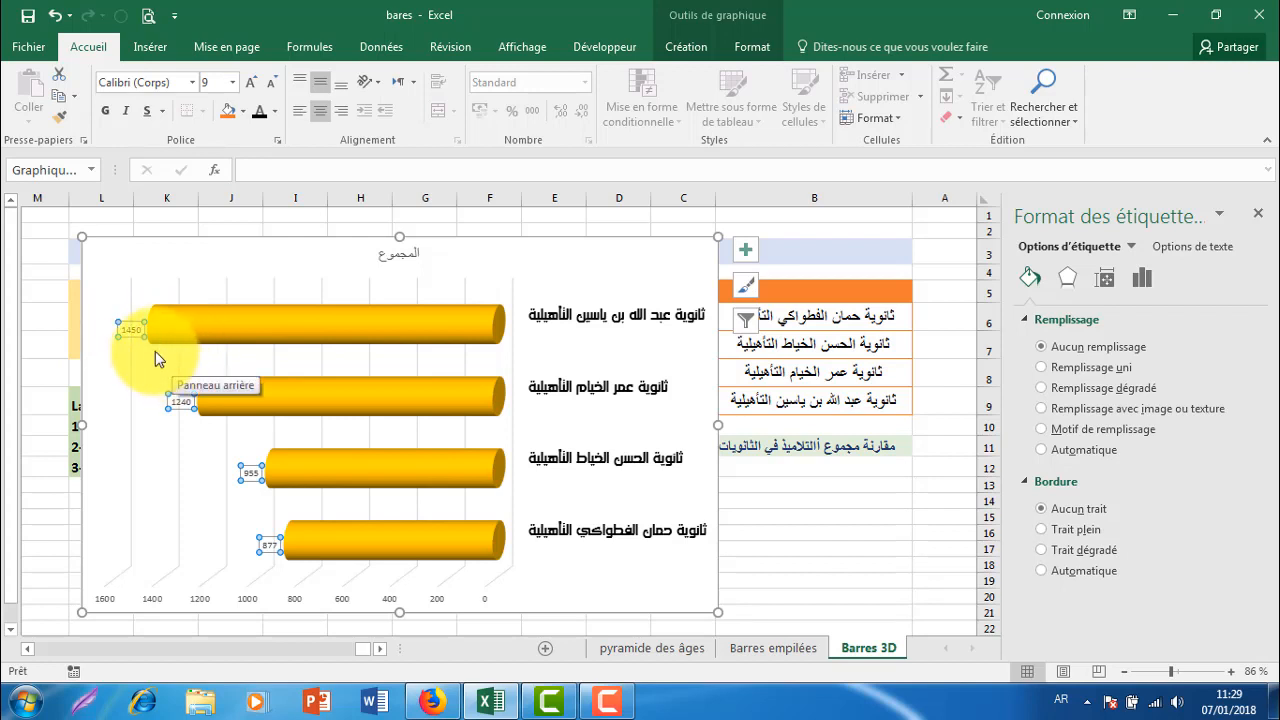
click(132, 335)
drag(134, 334, 168, 330)
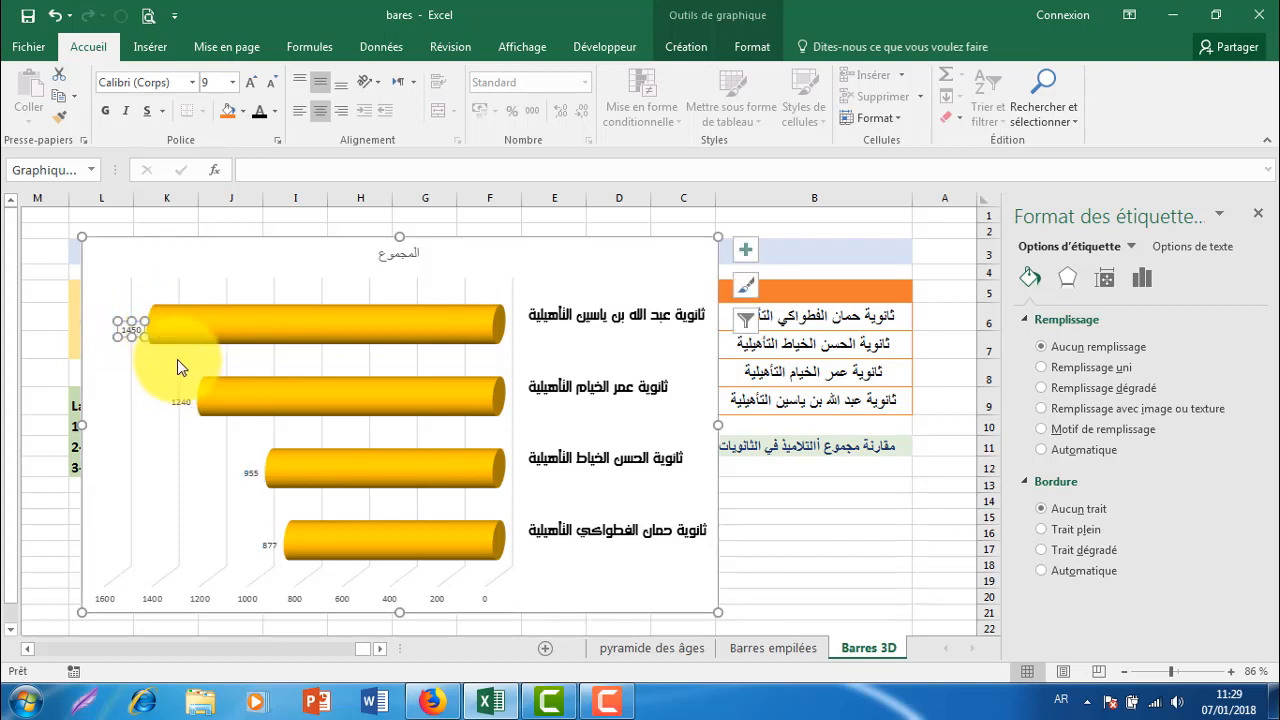
click(183, 410)
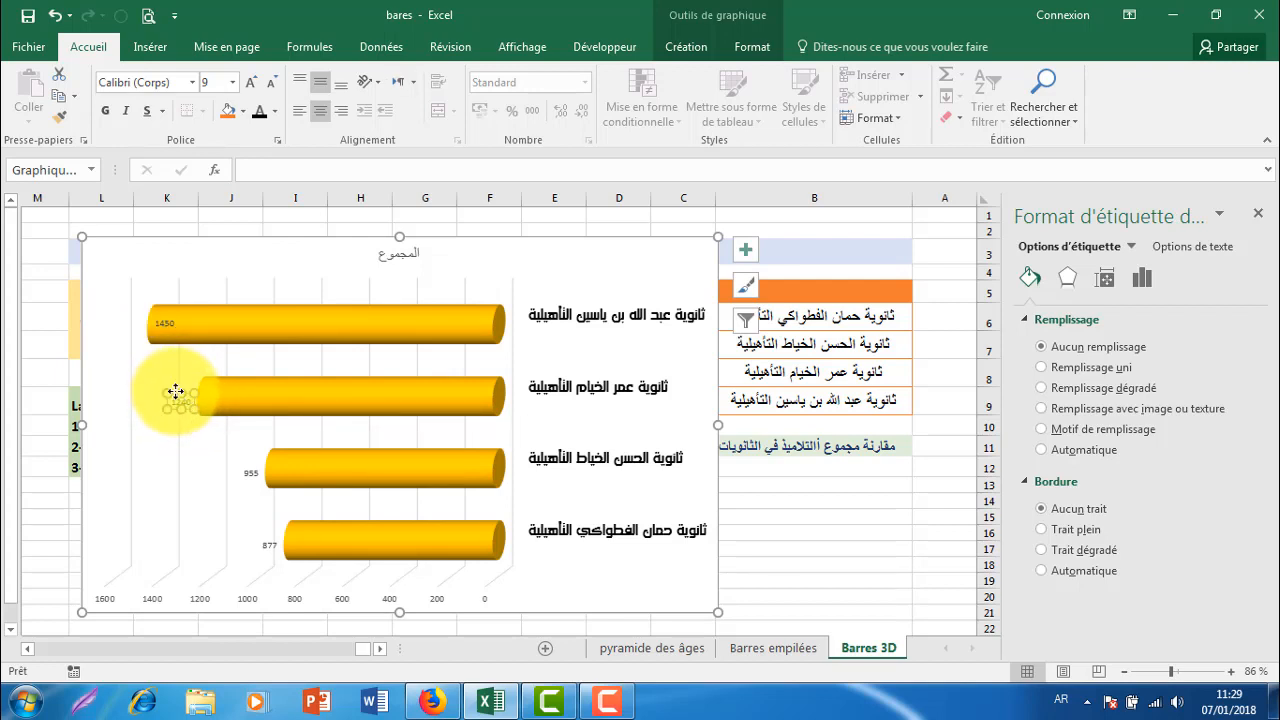
drag(178, 392, 212, 399)
drag(271, 540, 306, 536)
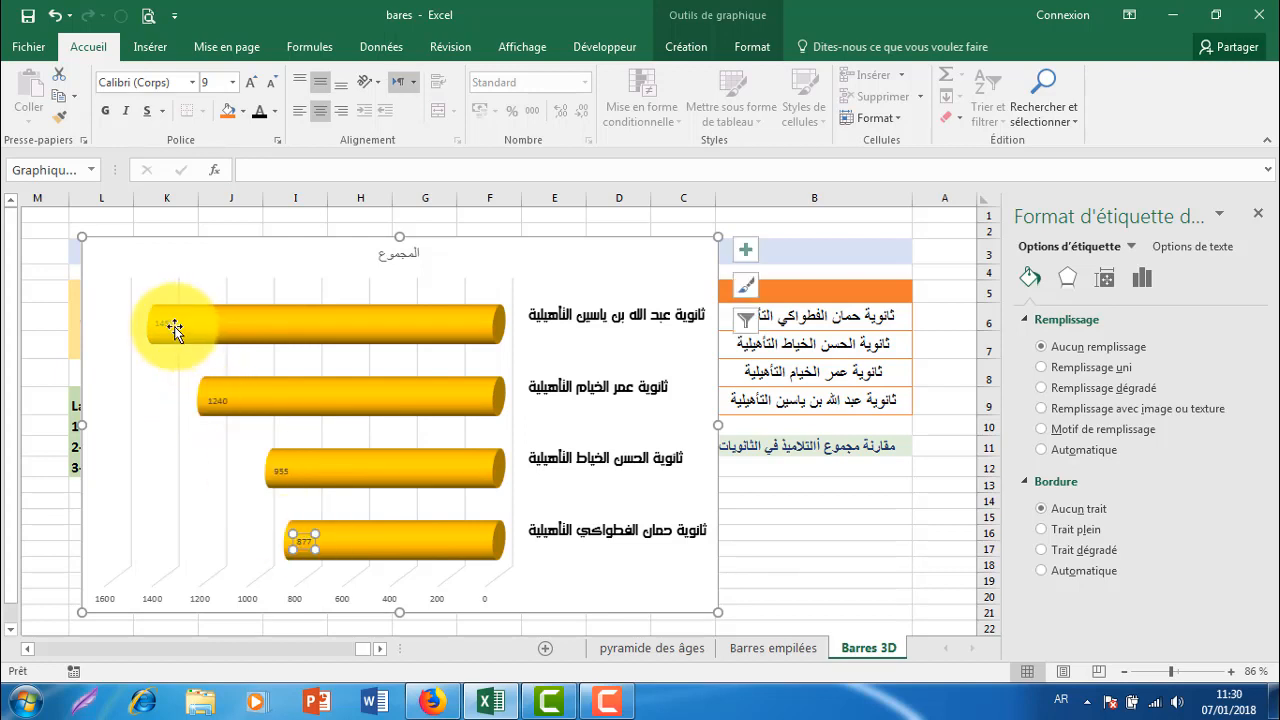
Enlarge the font of all four data labels to size 12.
click(132, 401)
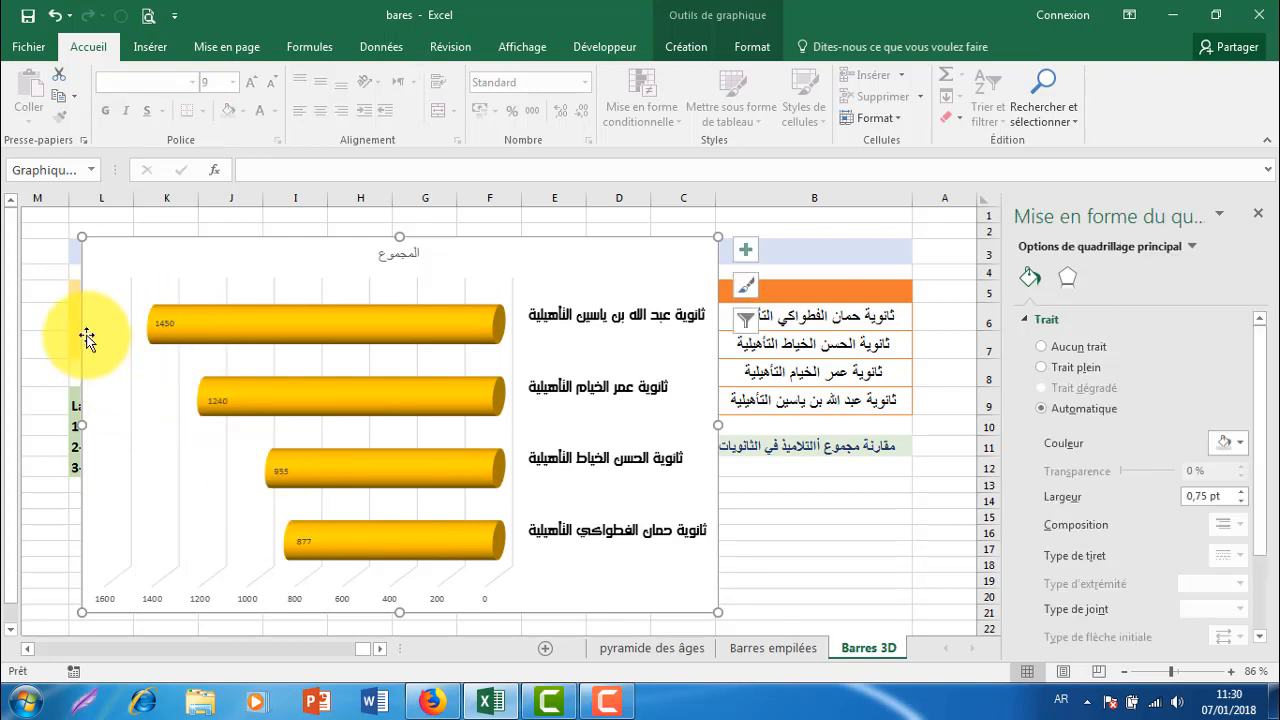
click(87, 338)
click(165, 320)
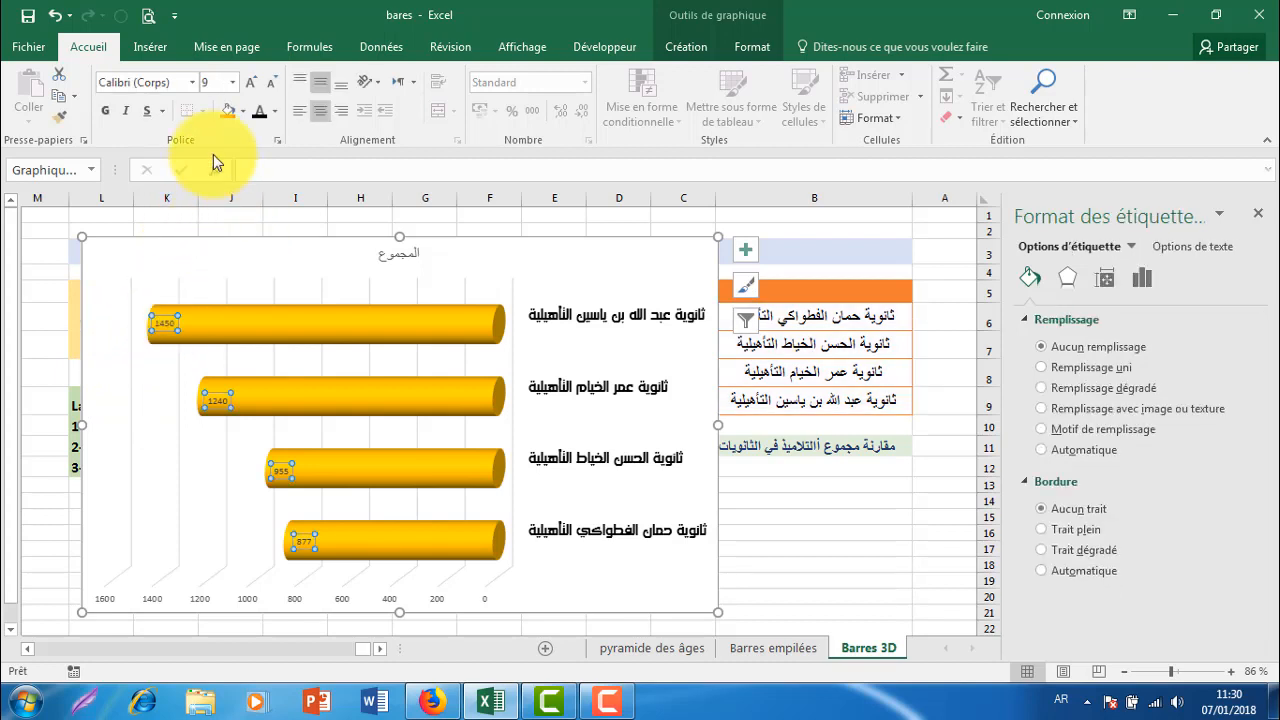
click(256, 77)
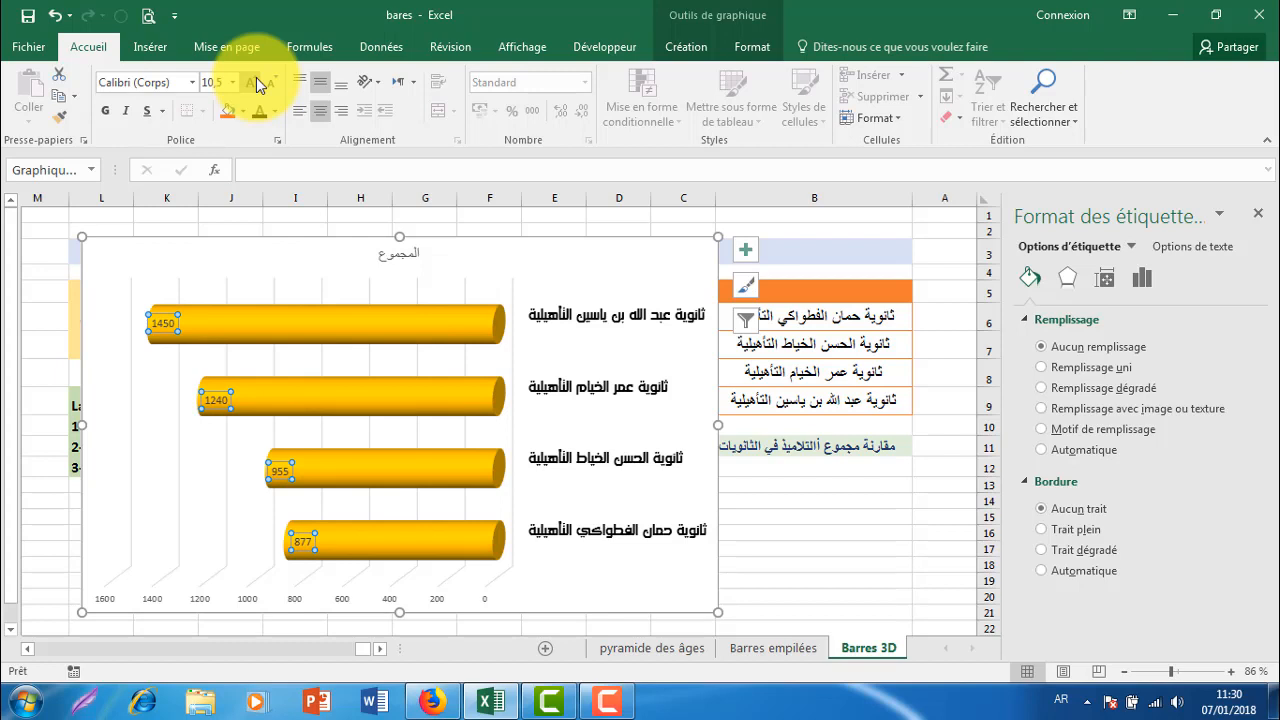
click(256, 77)
click(256, 77)
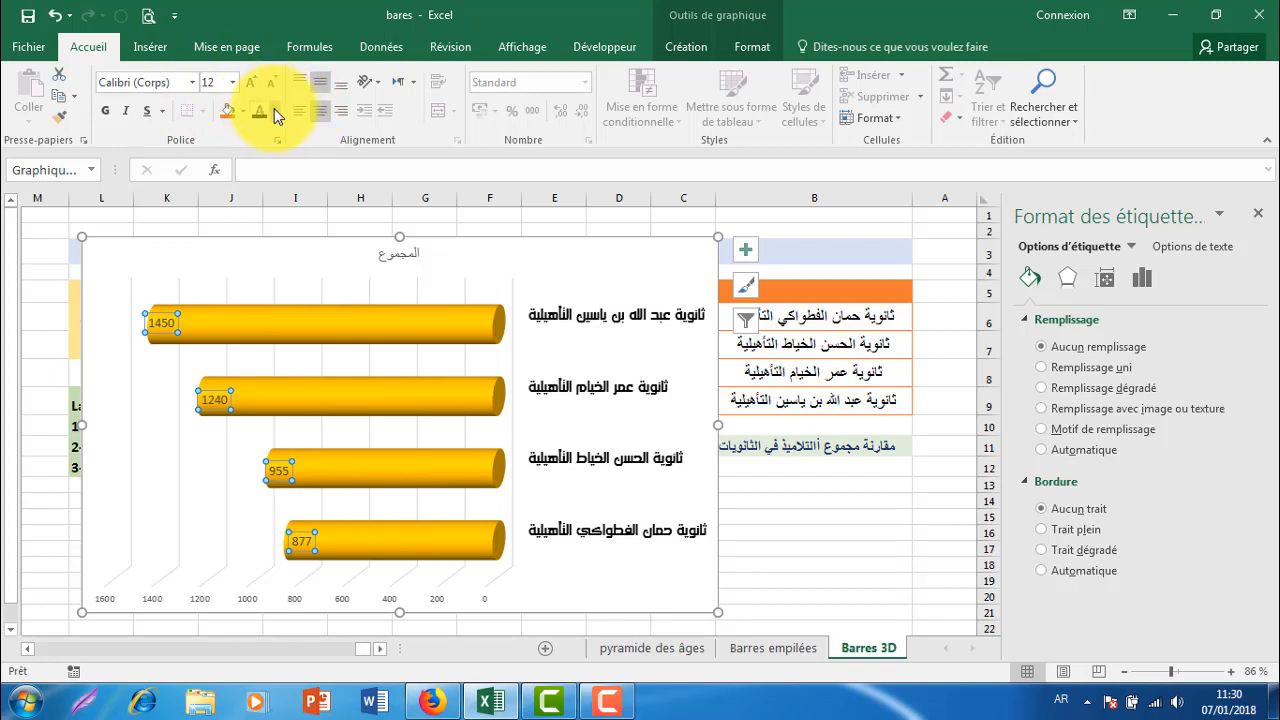
Make the four data labels white and bold and enlarge their font to size 18.
click(274, 108)
click(251, 176)
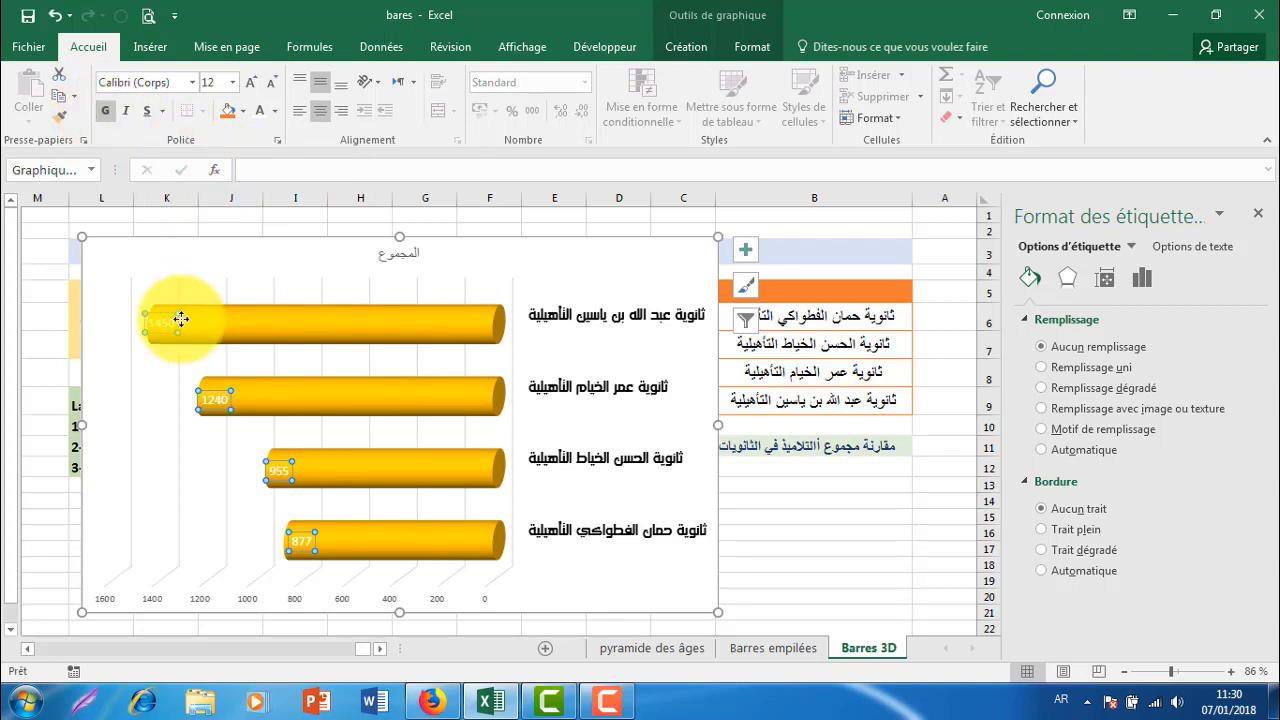
click(255, 78)
click(255, 80)
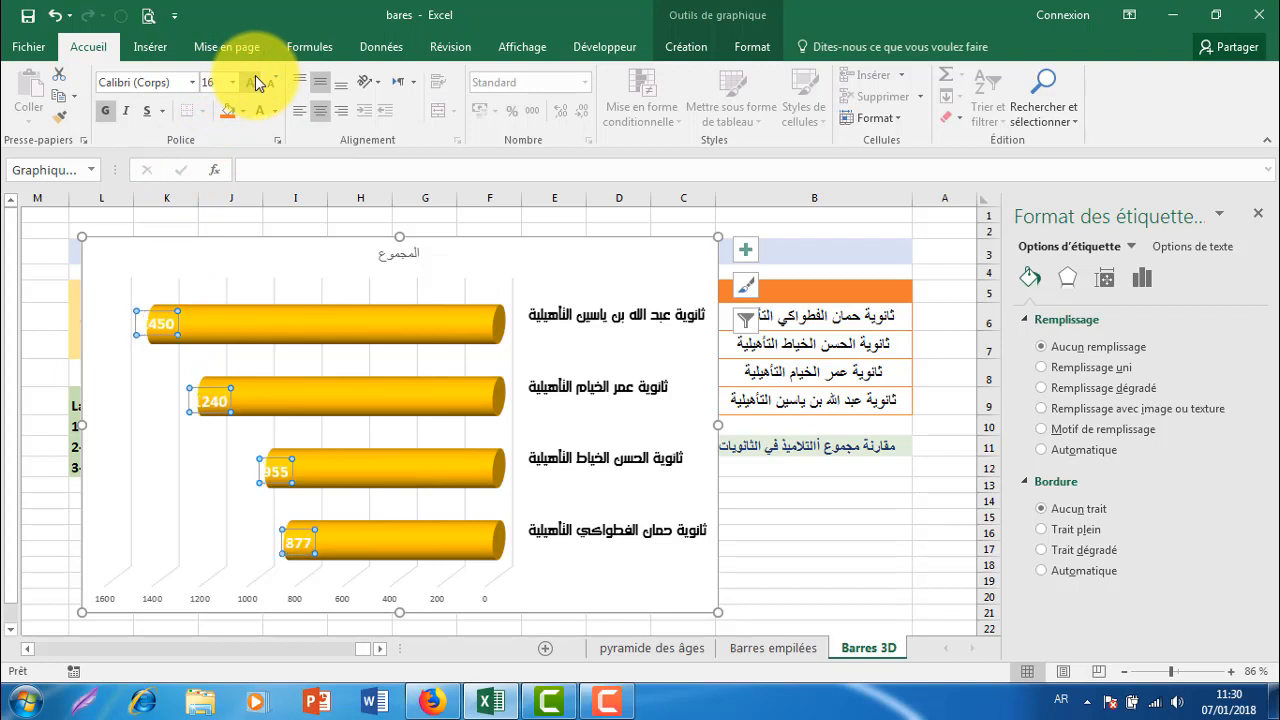
click(255, 78)
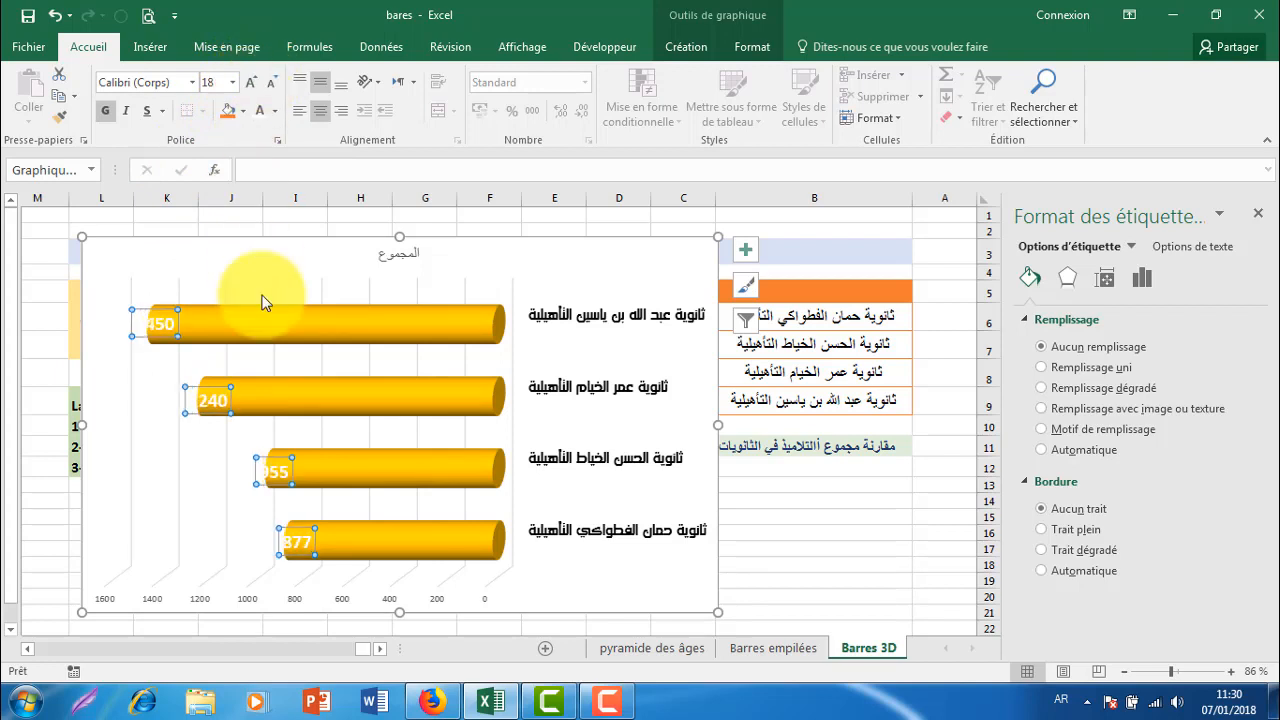
Shift each of the four data labels inward so its number sits fully inside its cylinder bar.
click(176, 320)
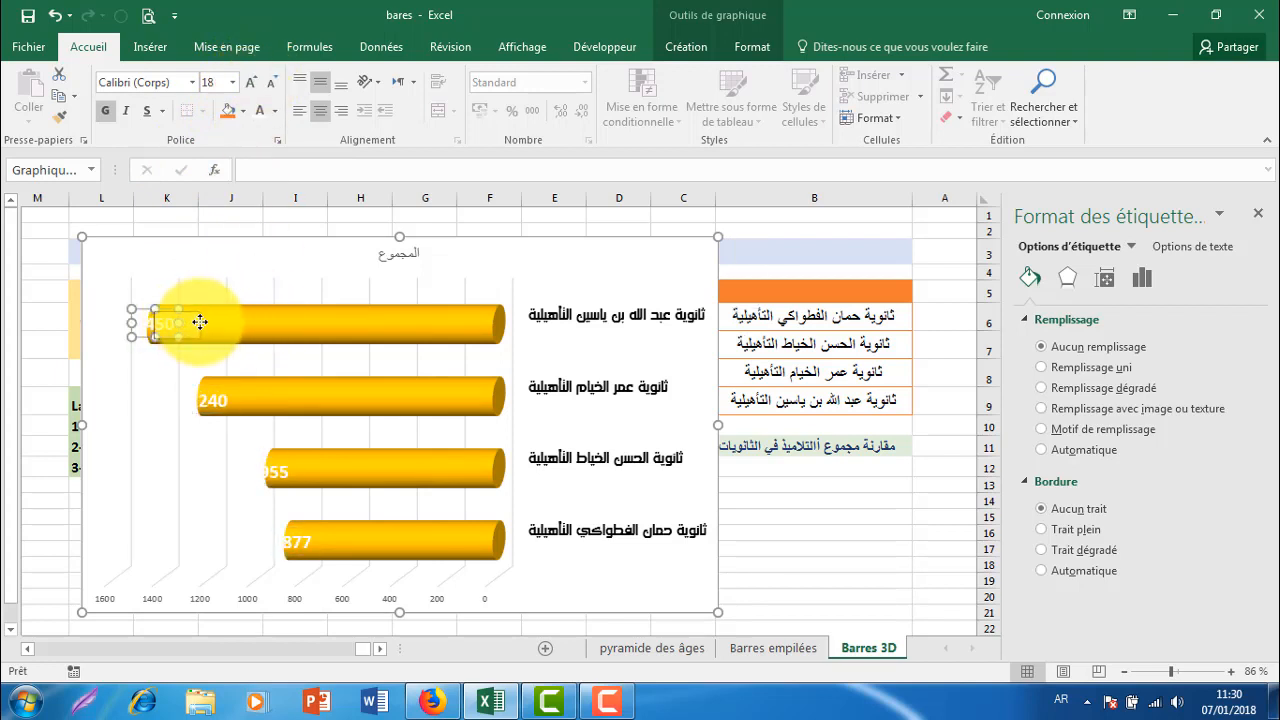
click(314, 527)
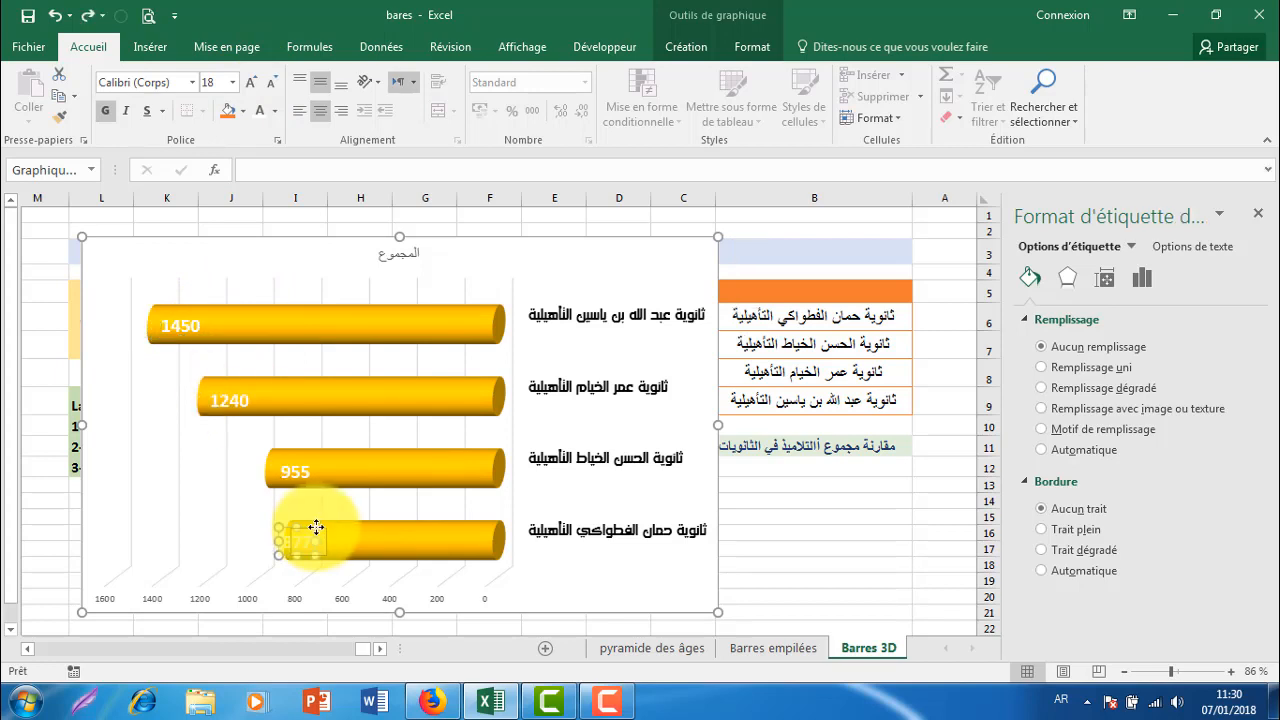
click(157, 482)
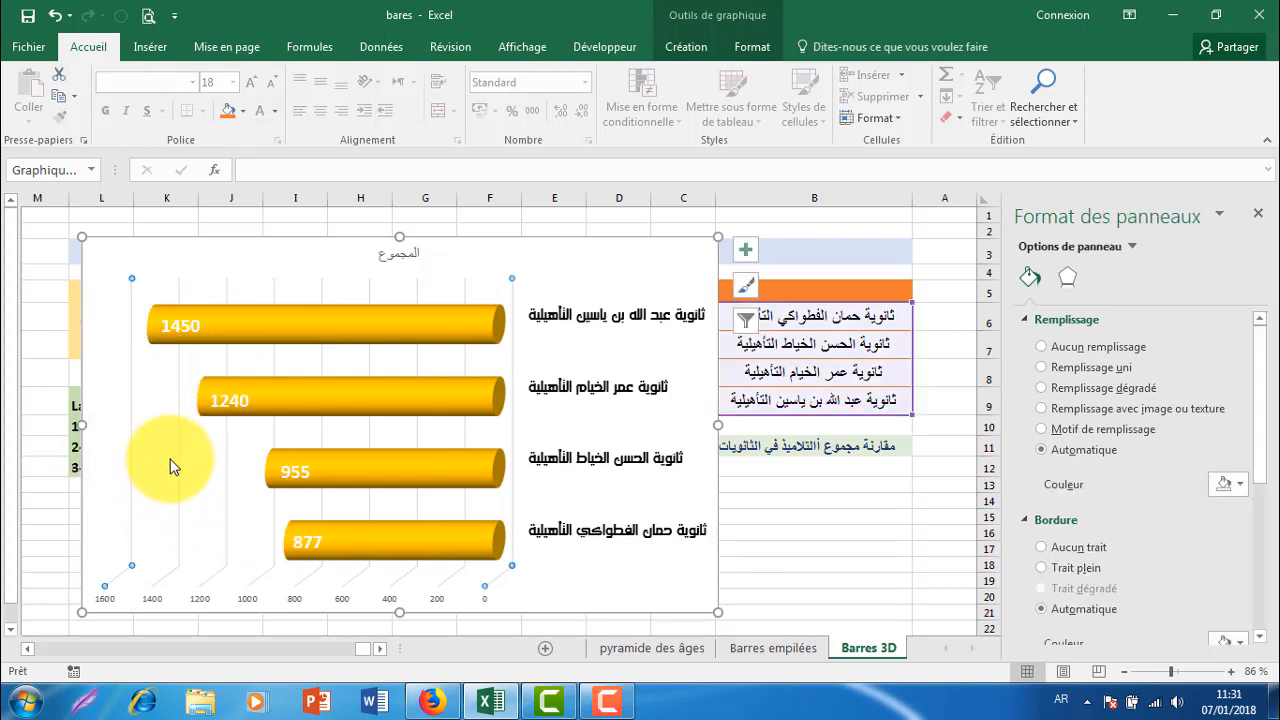
Recolour the font of all four data labels with the standard purple.
click(180, 324)
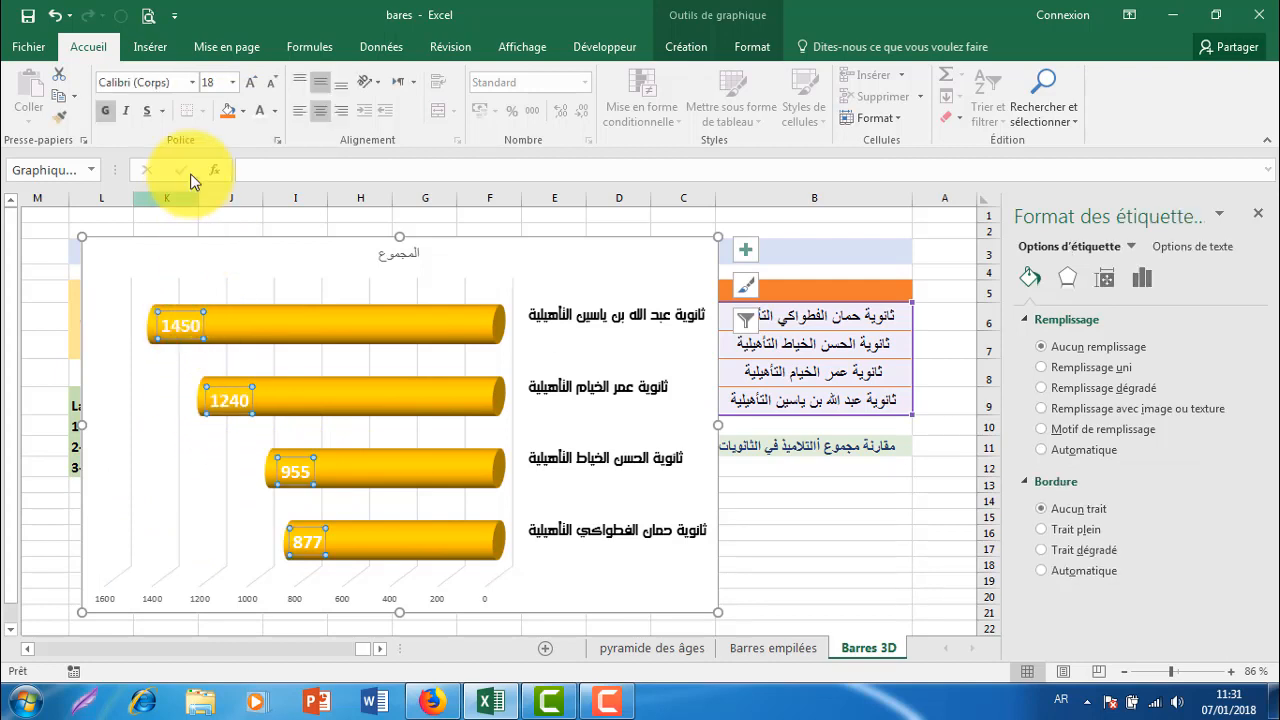
click(273, 111)
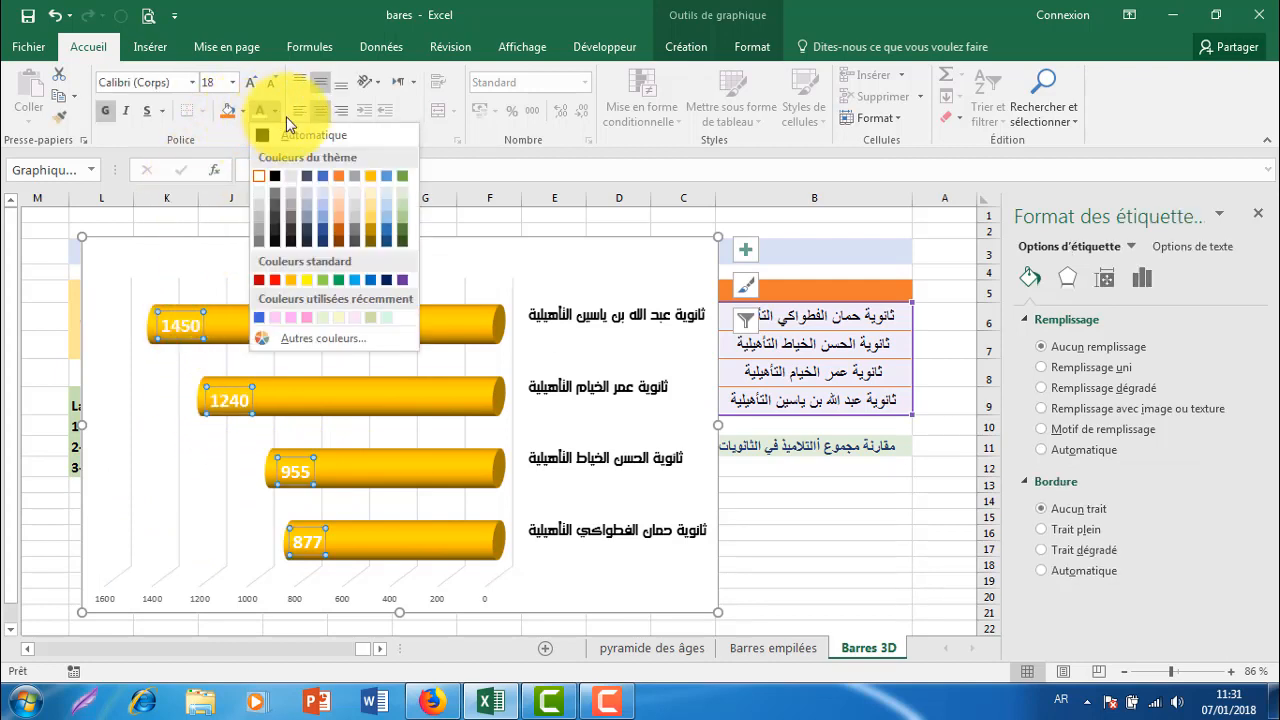
click(404, 281)
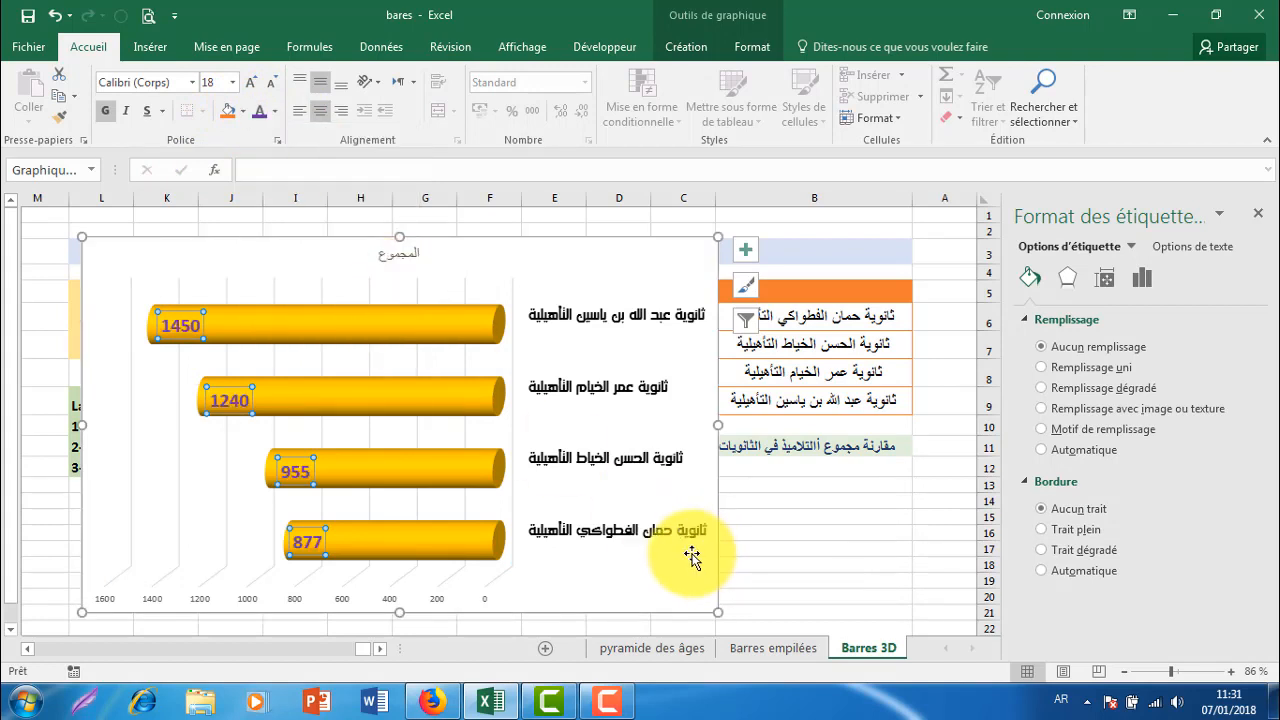
Give the chart area a solid fill in a light gold theme colour.
click(670, 262)
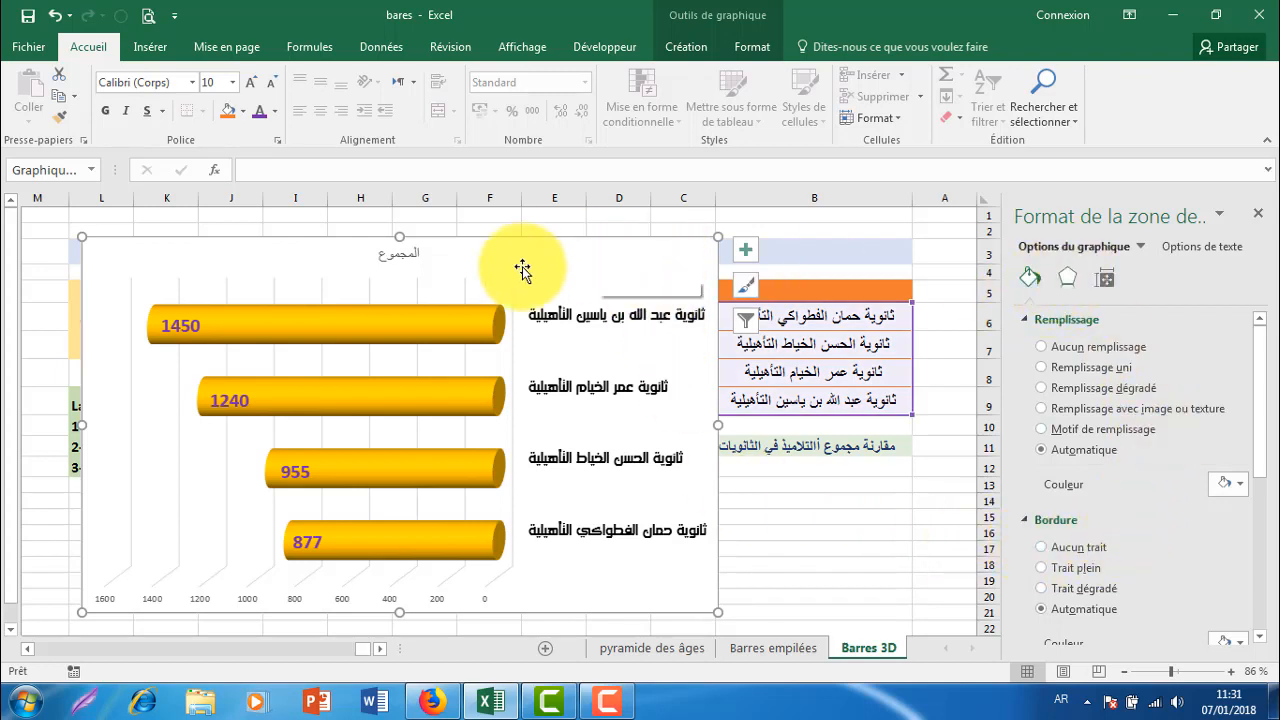
click(1145, 253)
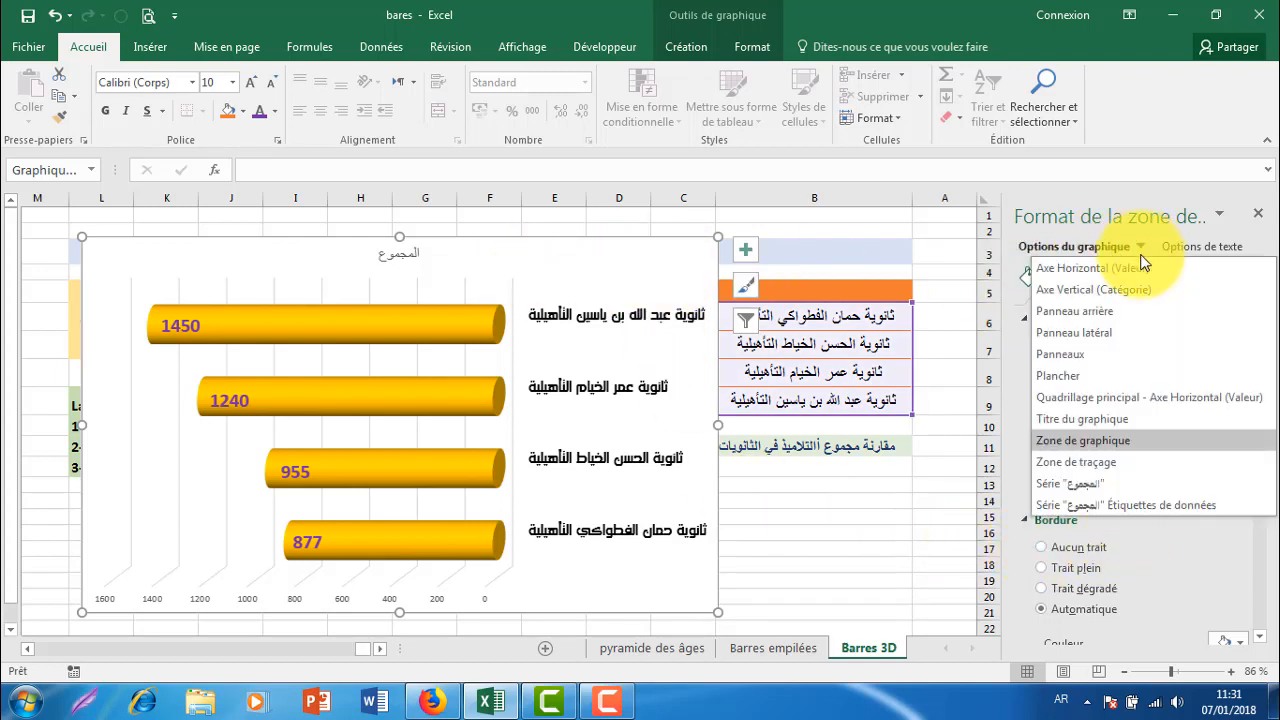
click(1097, 445)
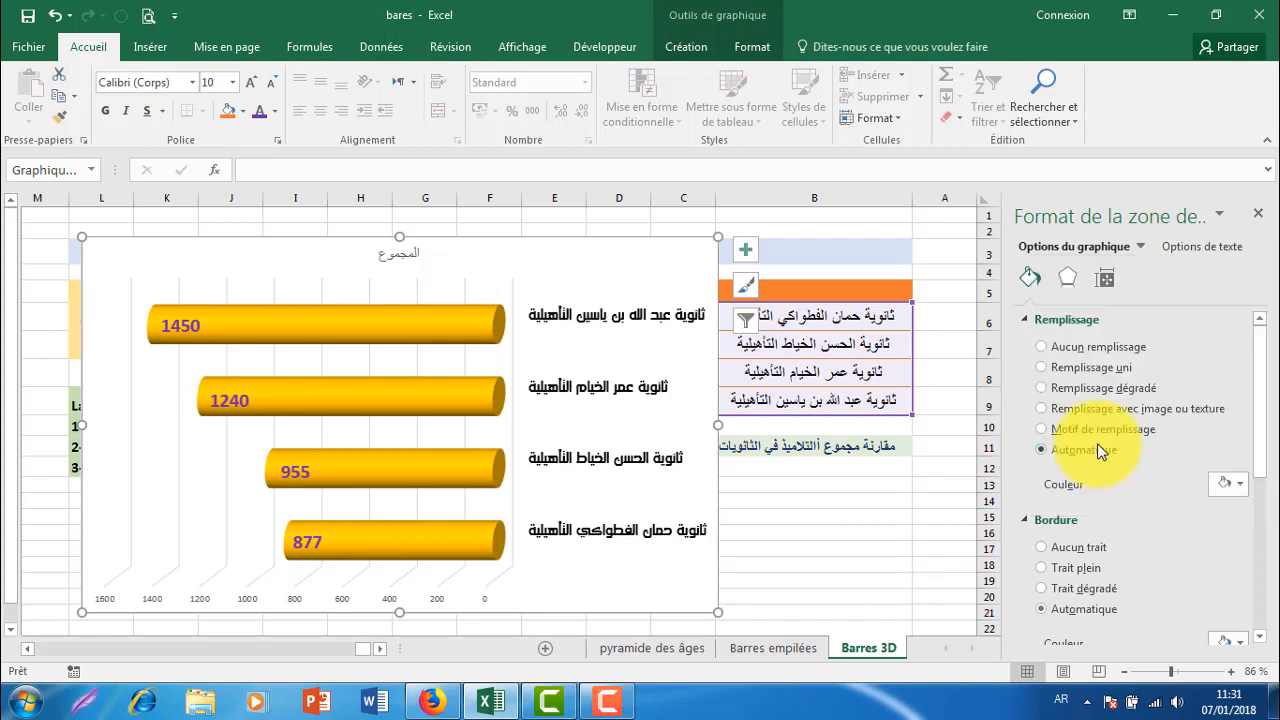
click(1043, 367)
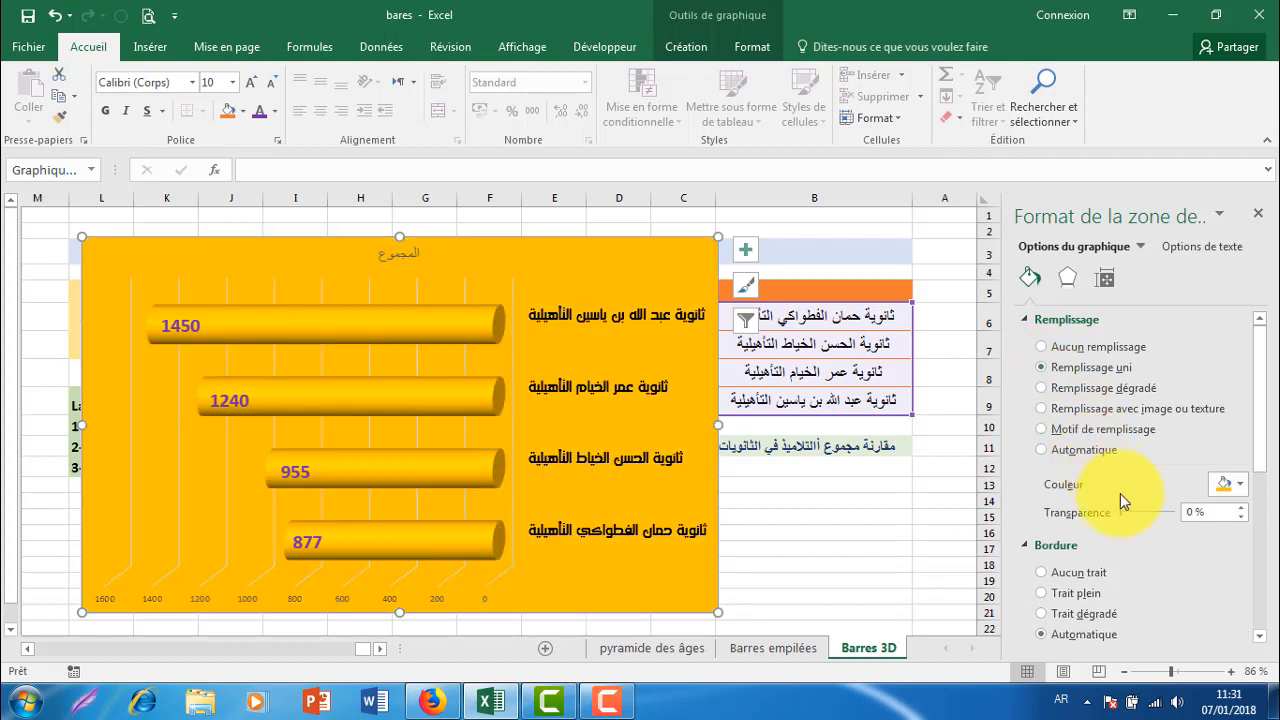
click(1240, 485)
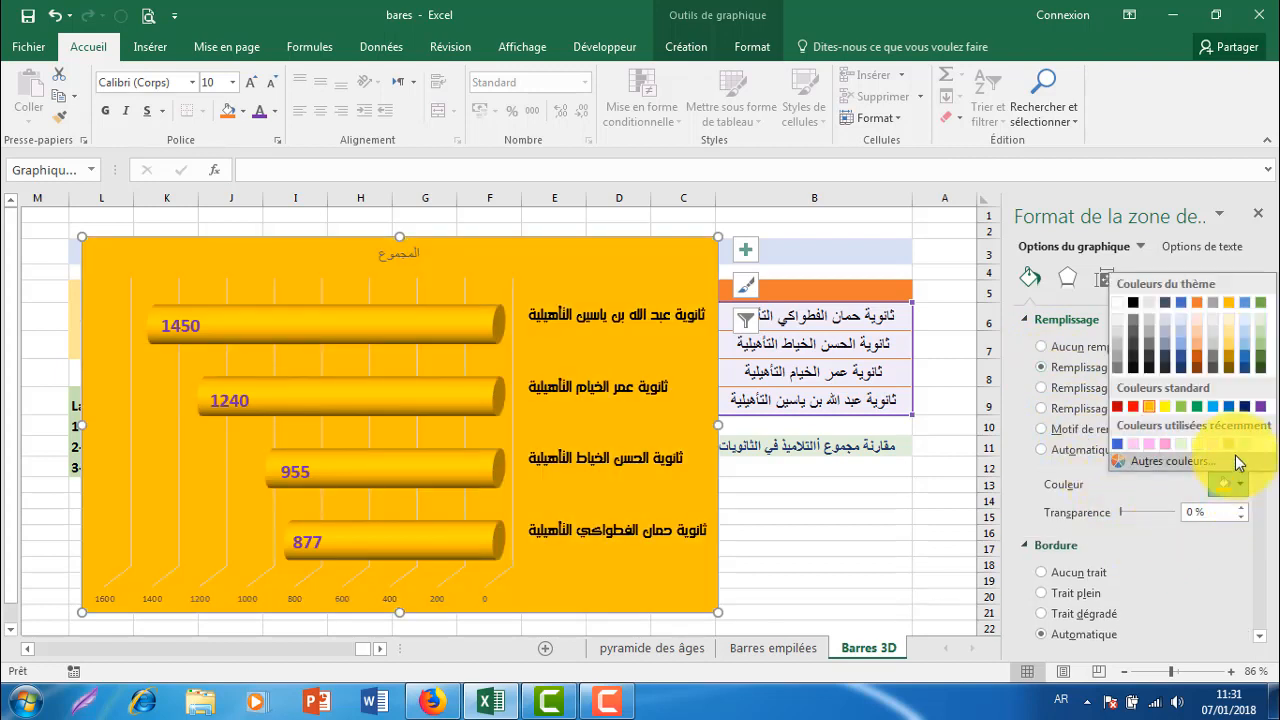
click(1229, 331)
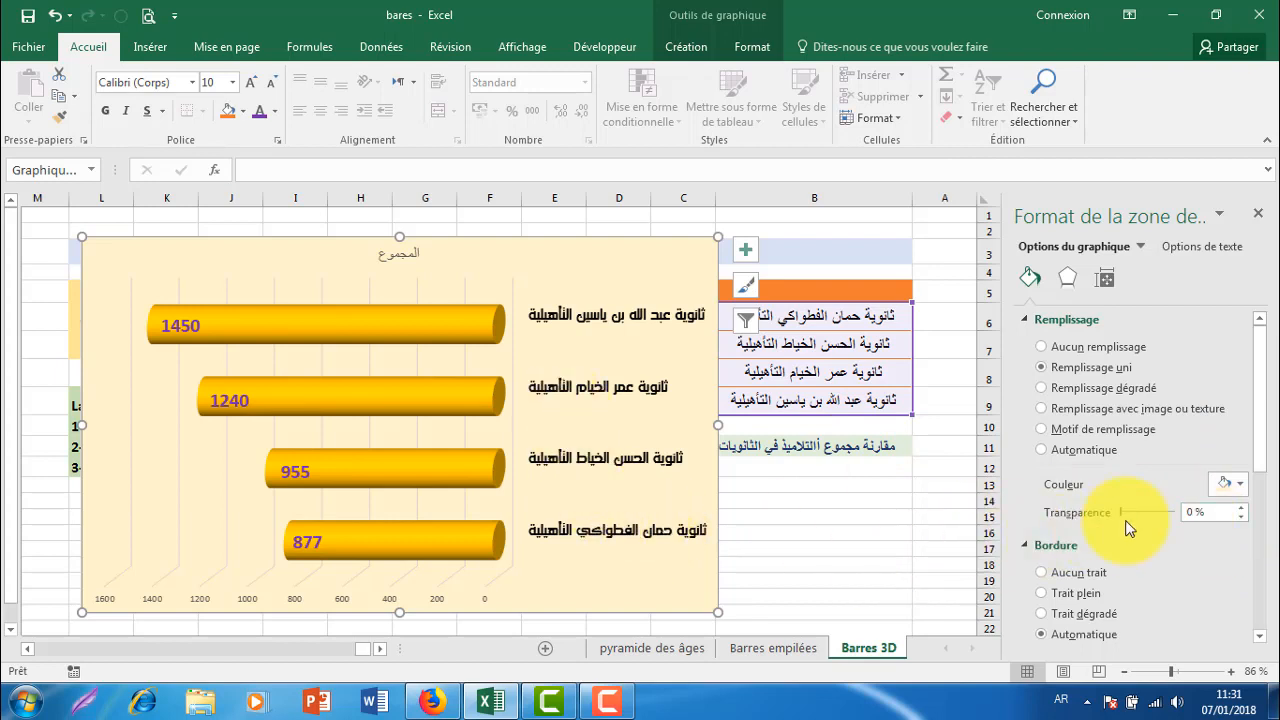
Give the value axis's major gridlines a solid black line colour.
click(511, 287)
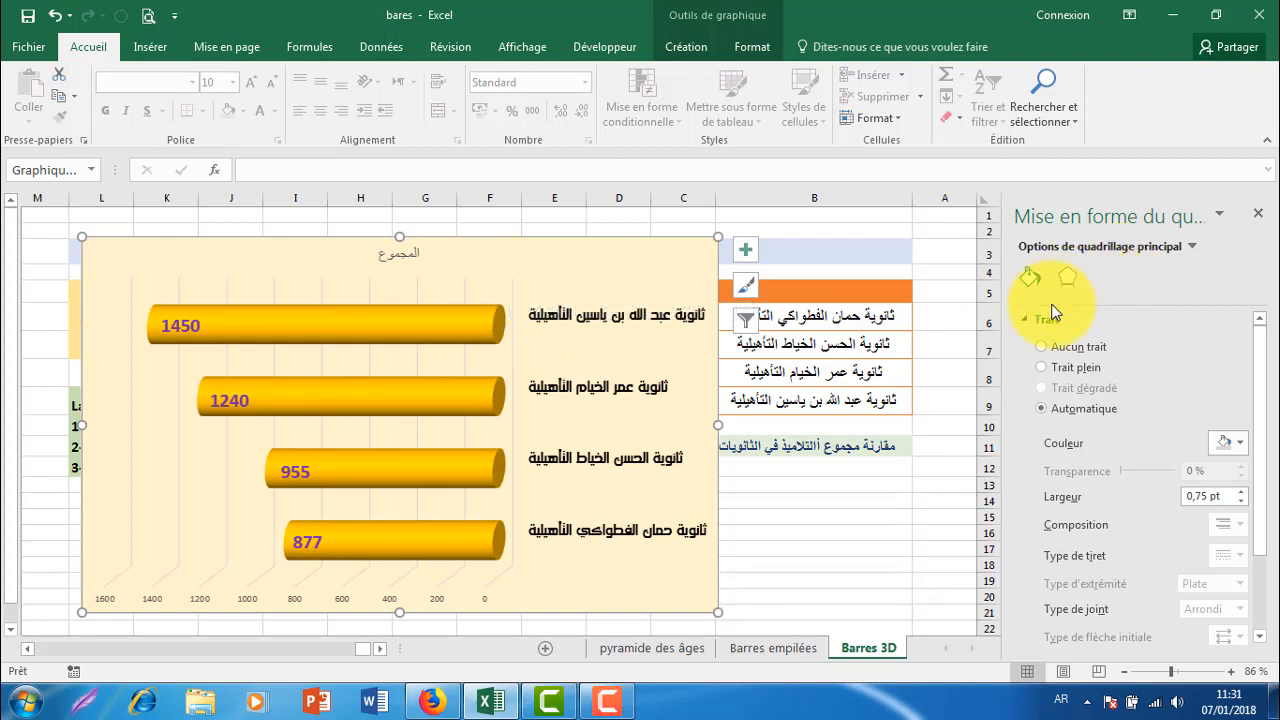
click(1241, 443)
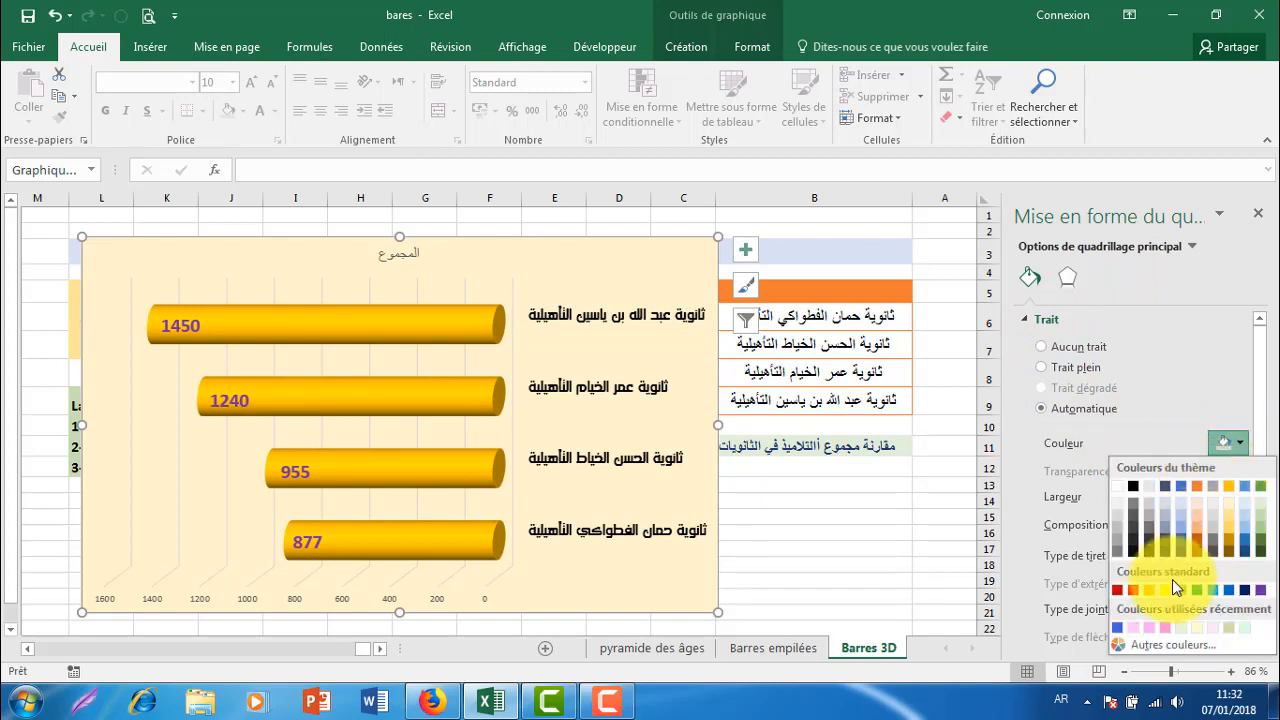
click(1132, 591)
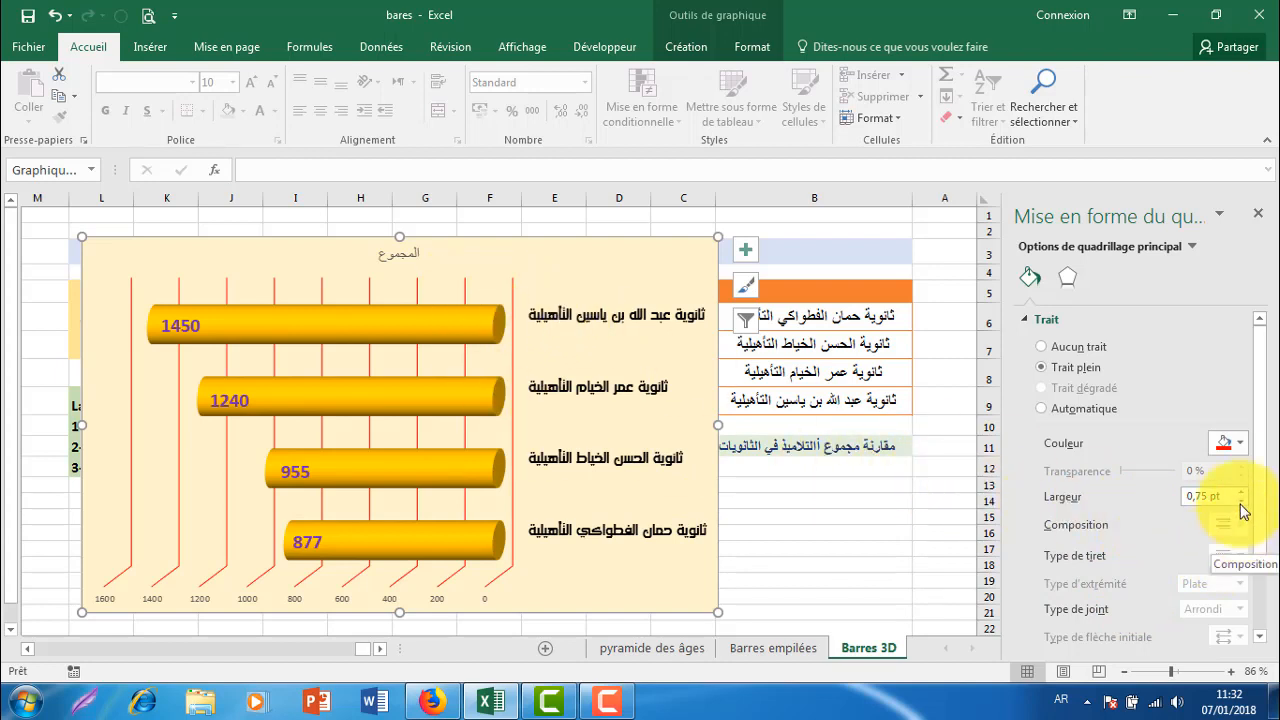
click(1236, 443)
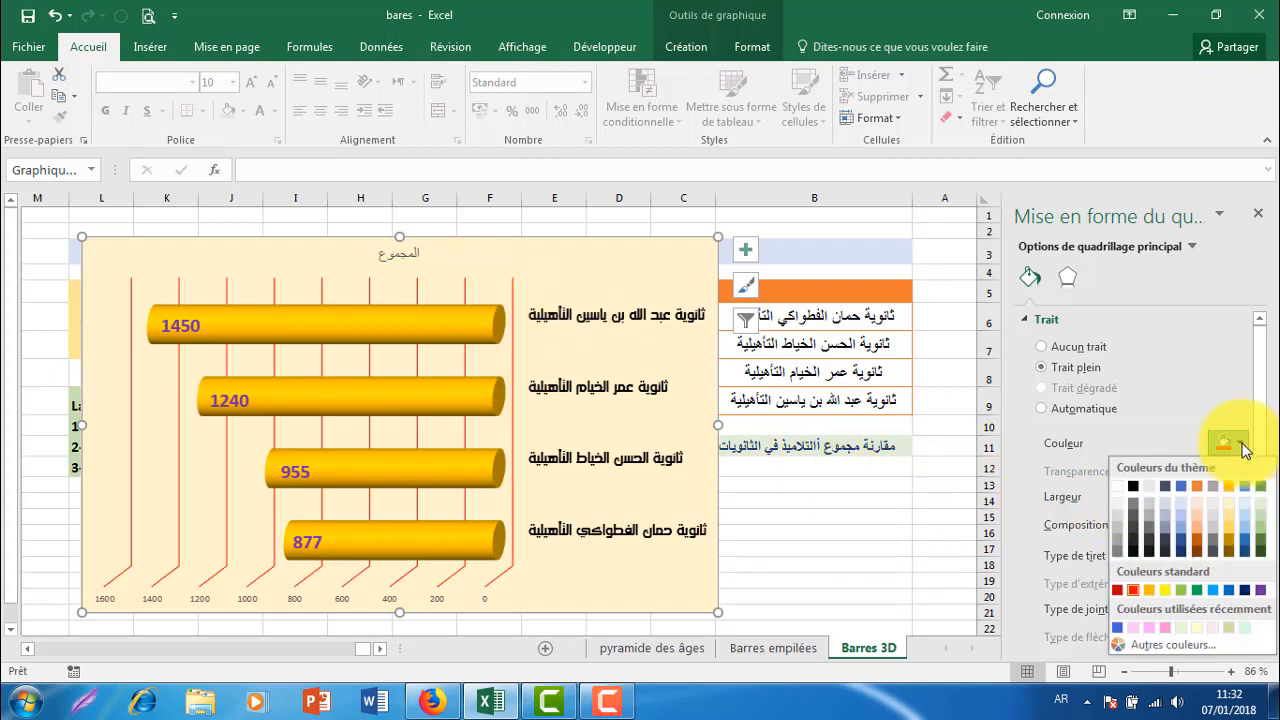
click(1135, 487)
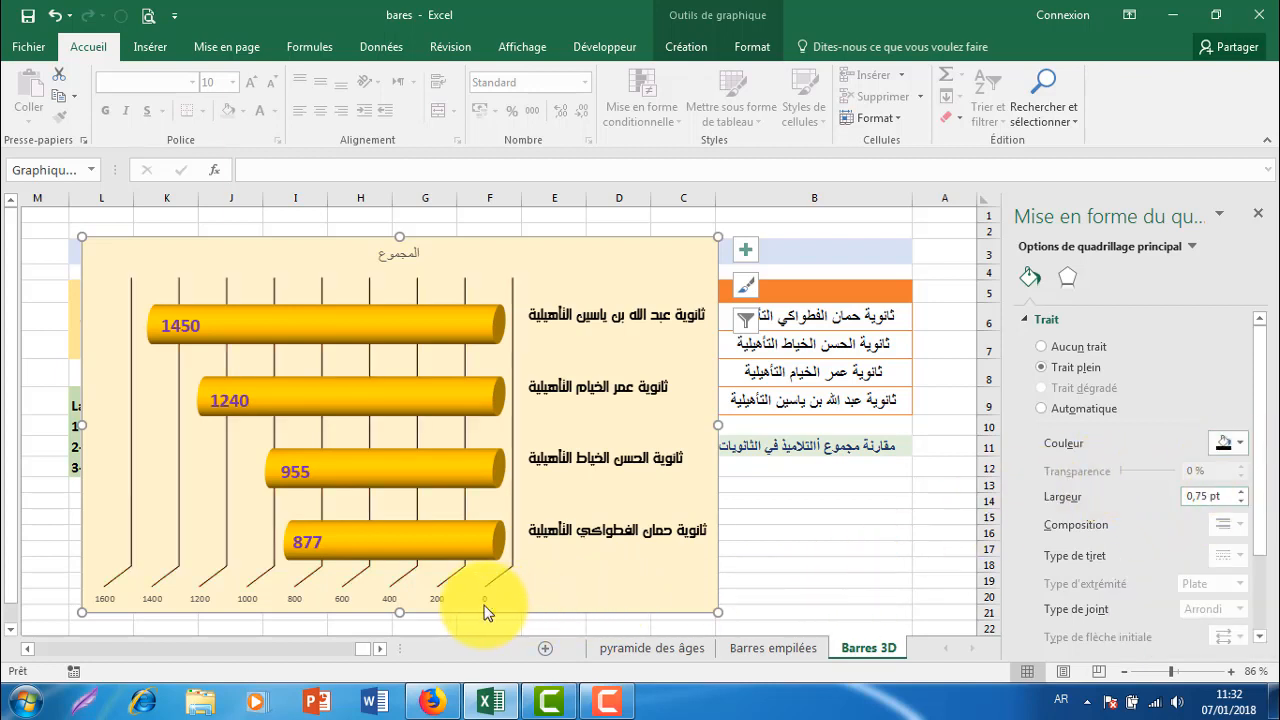
Enlarge the font of the horizontal value axis labels to size 14.
click(297, 601)
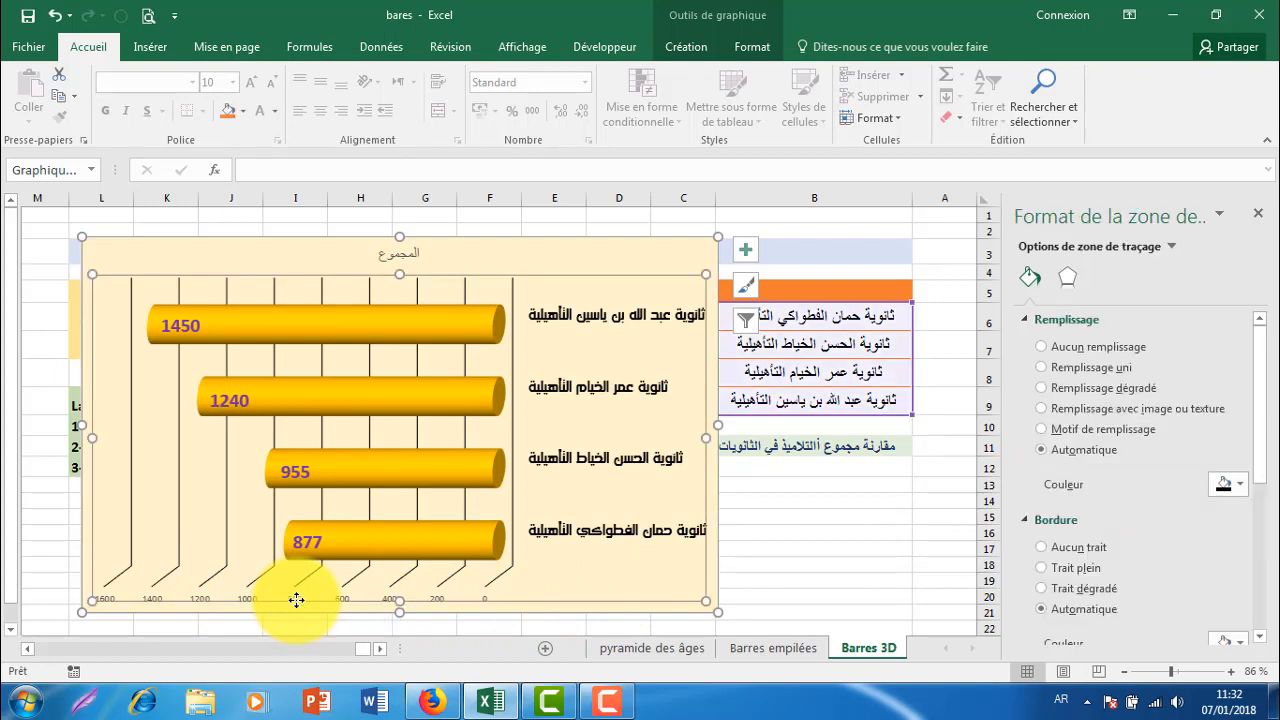
click(434, 597)
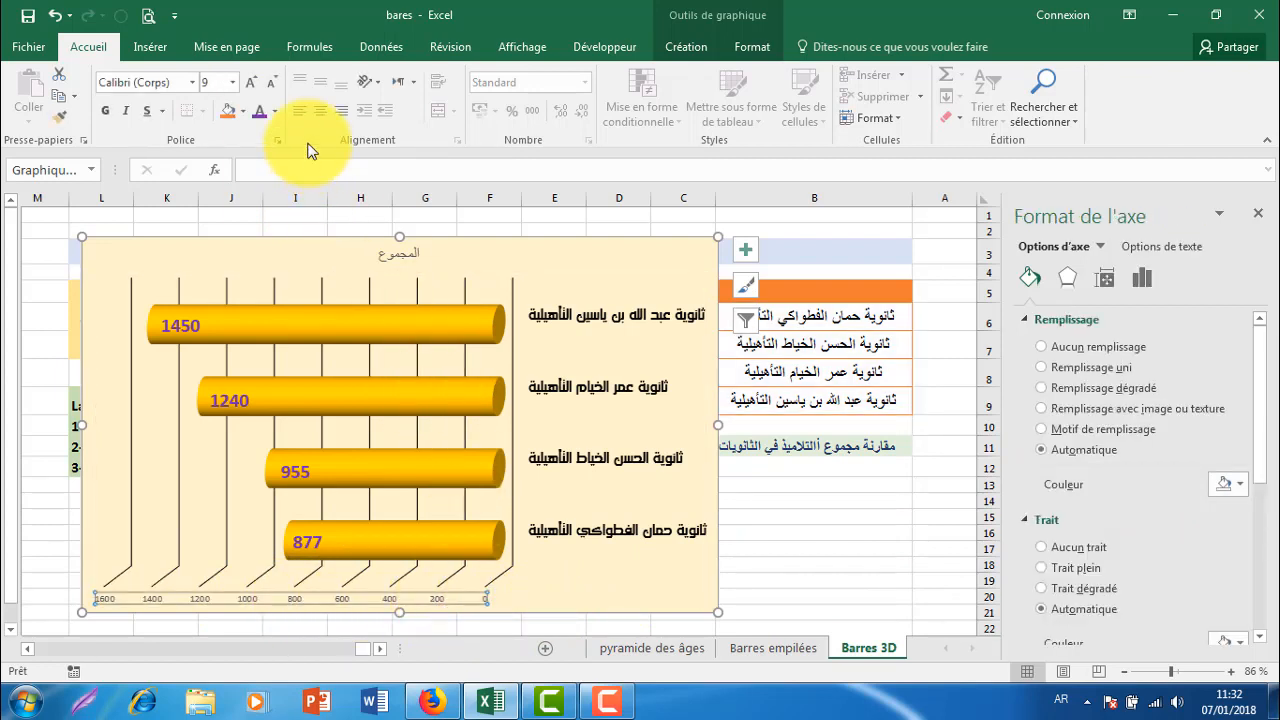
click(253, 82)
click(253, 82)
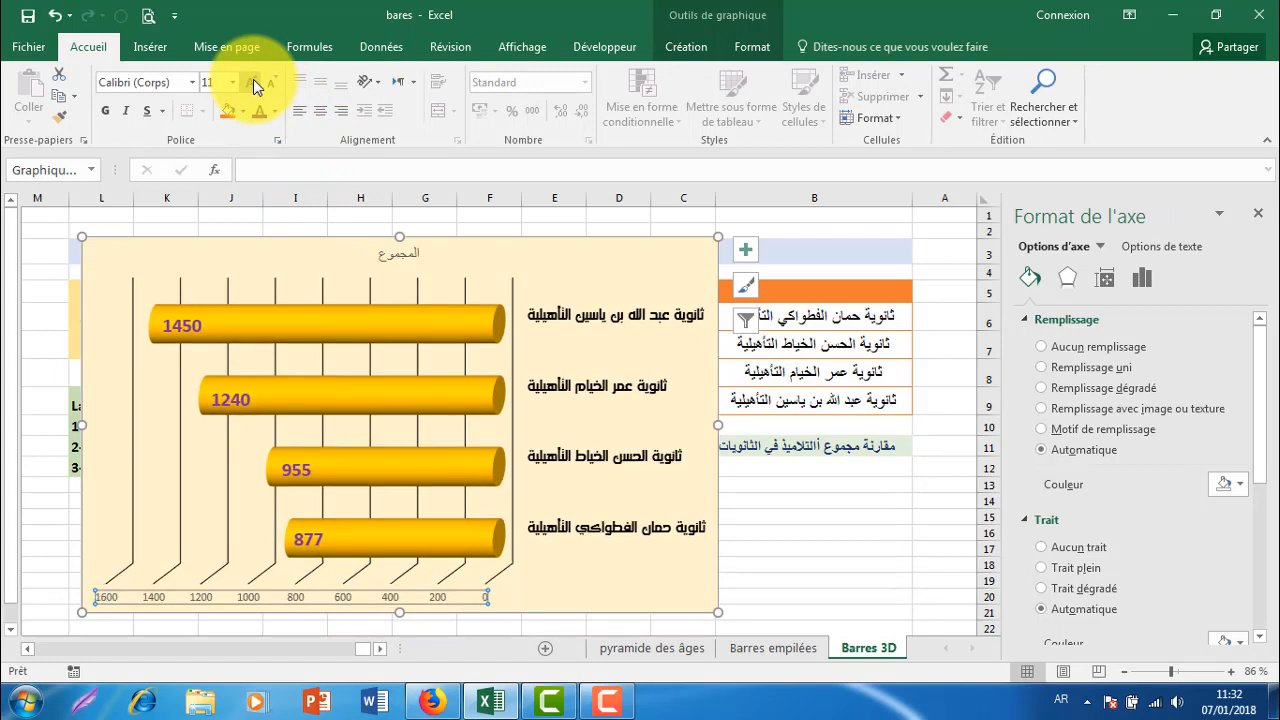
click(253, 79)
click(253, 79)
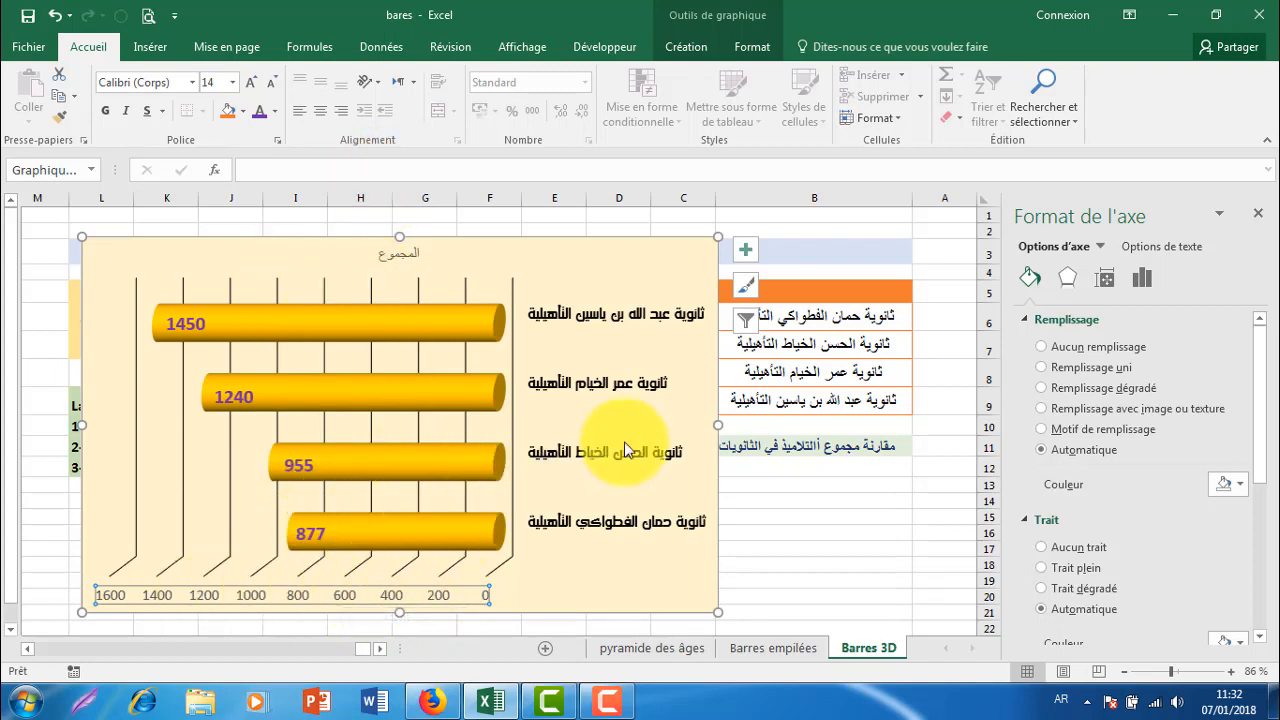
Replace the chart title text with "أعداد التلاميذ في المؤسسات الأربع".
click(401, 254)
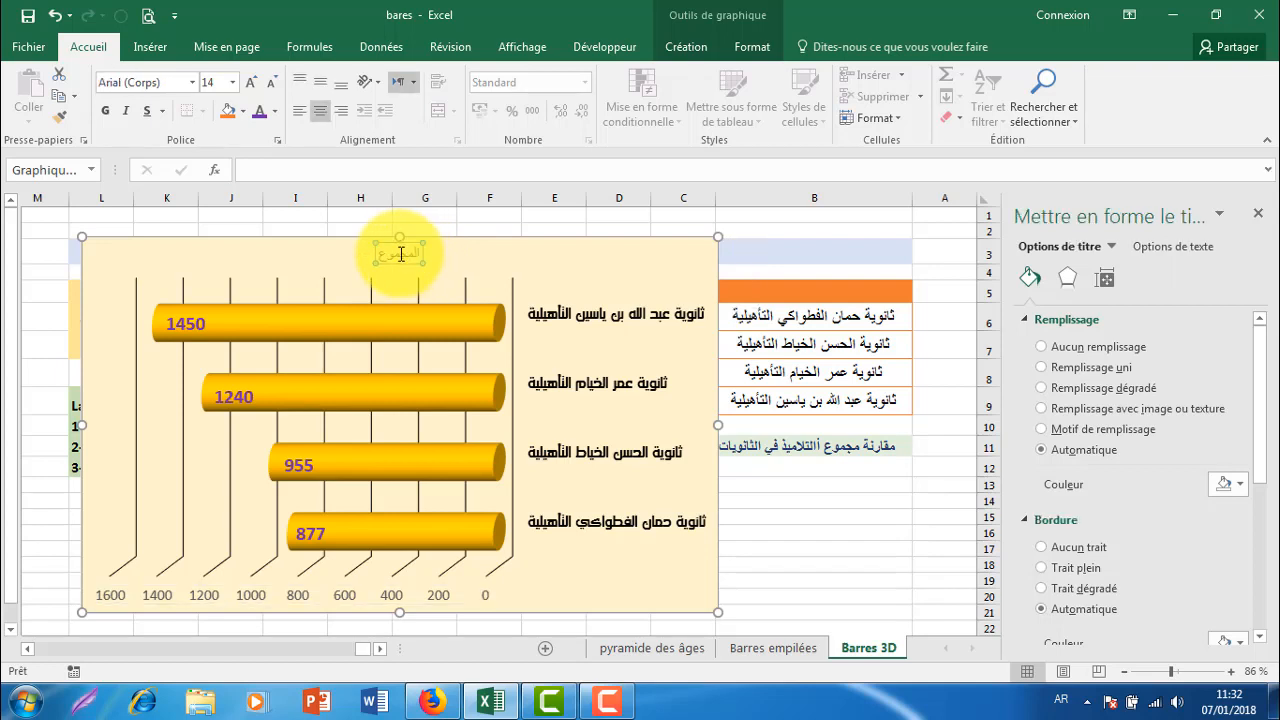
double_click(401, 254)
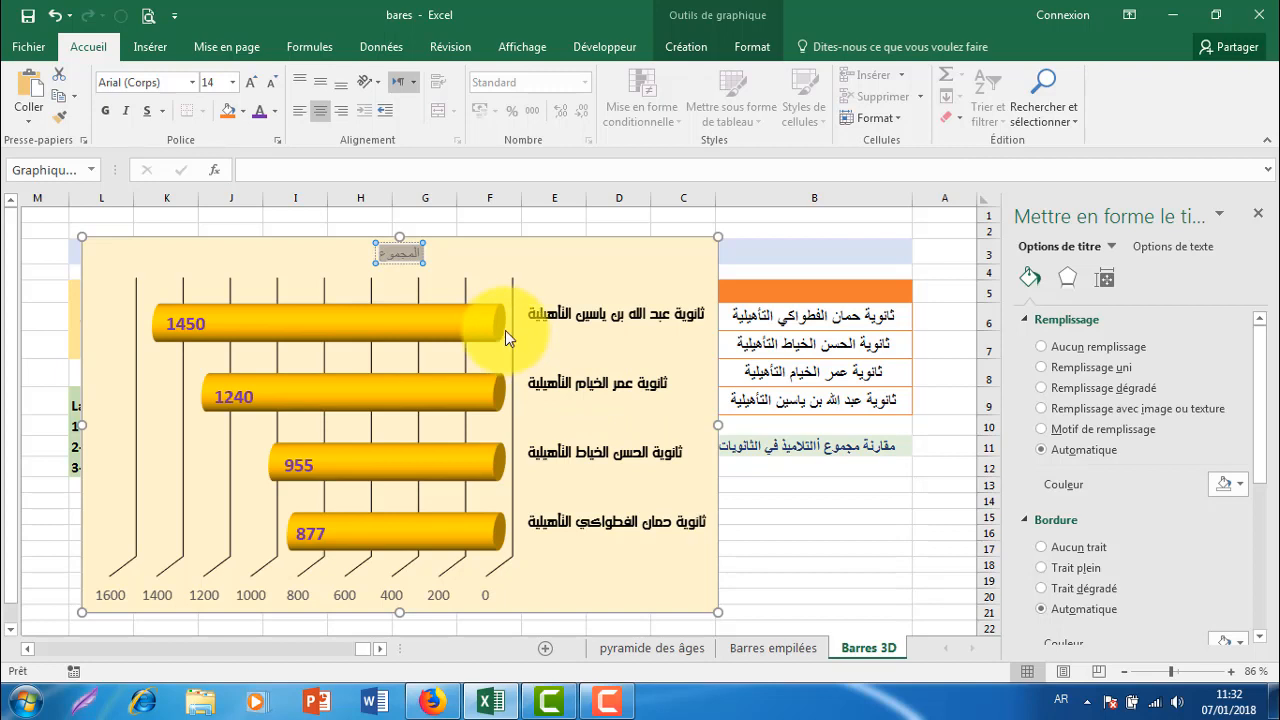
text(مقار)
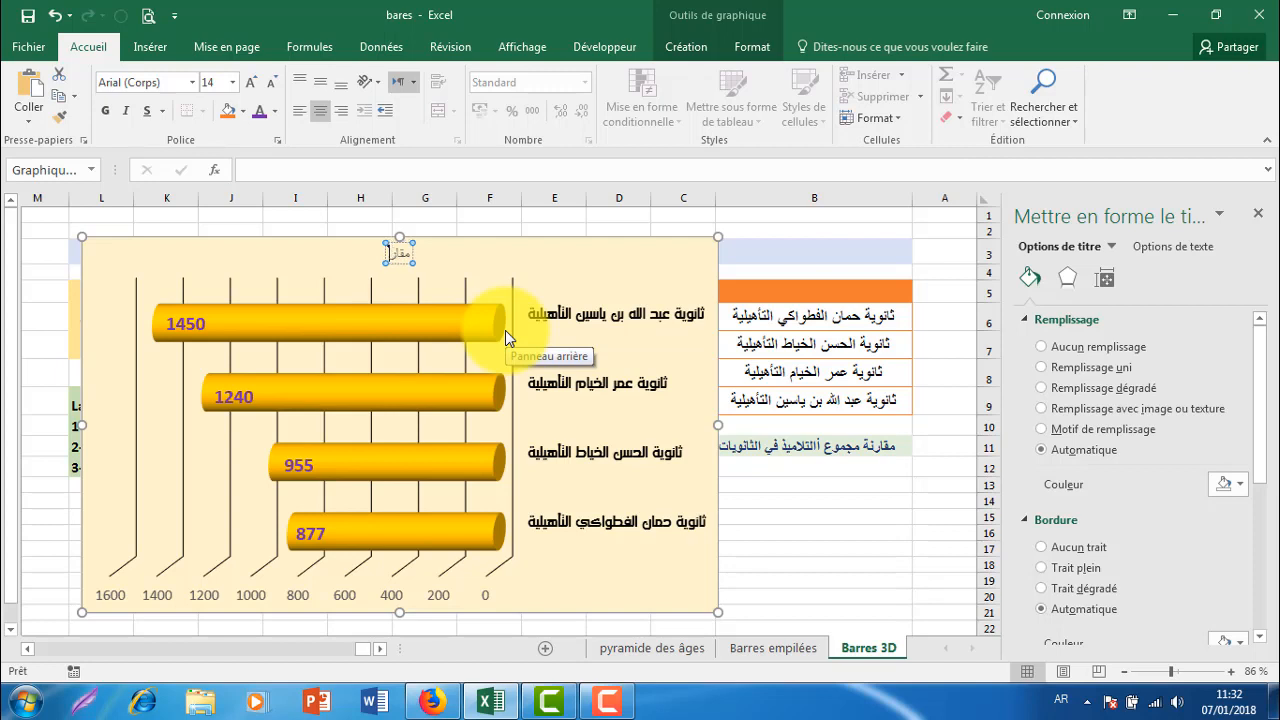
key(BackSpace)
key(BackSpace)
key(BackSpace)
text(أعداد التلا)
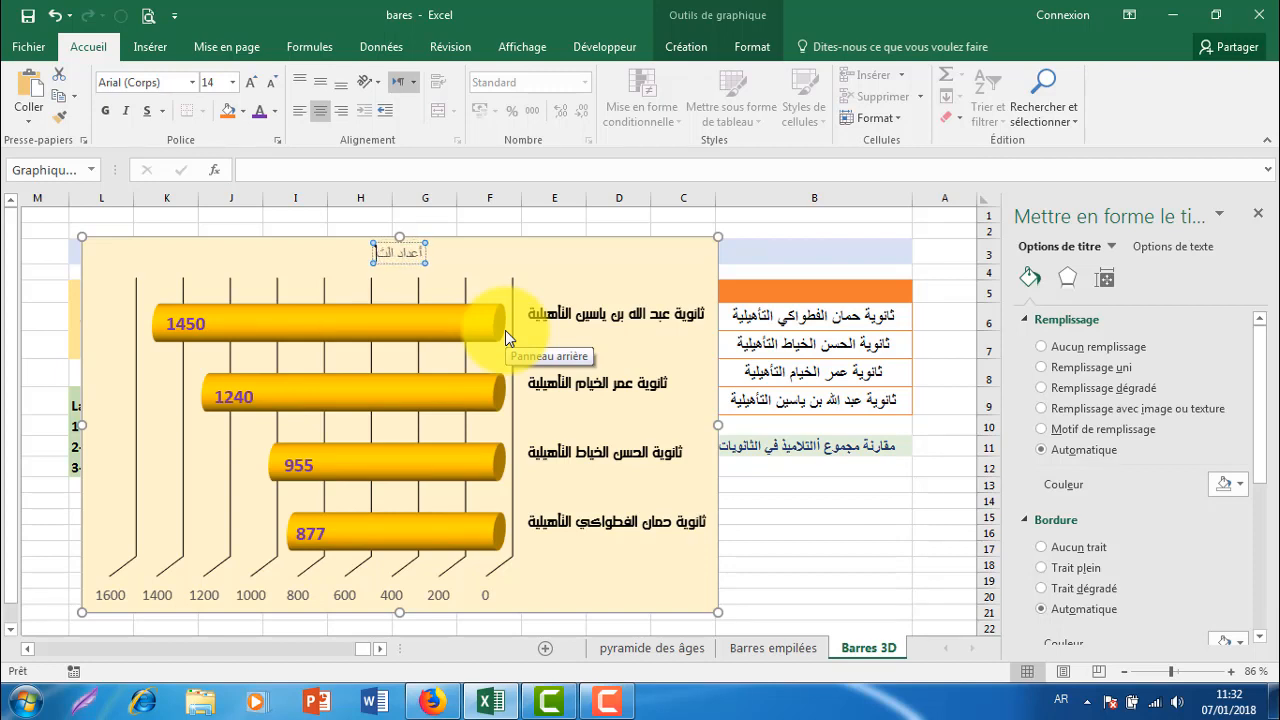
text(مي)
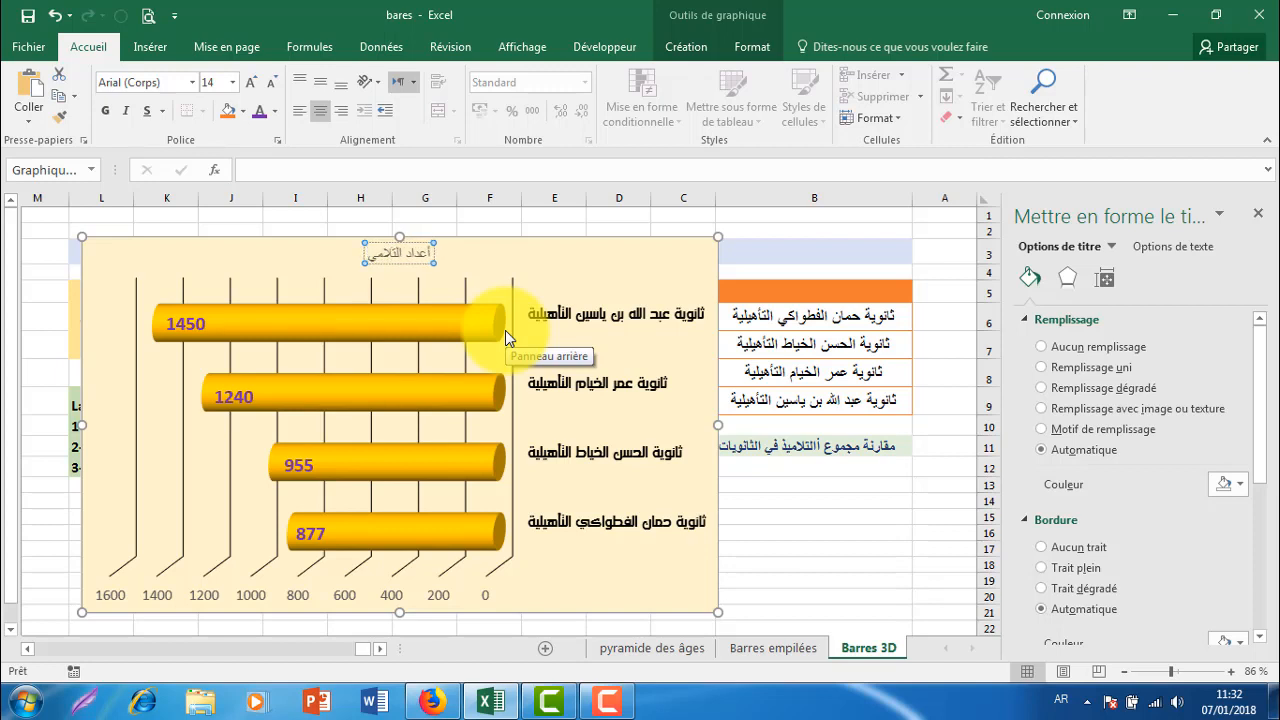
text(ذ في)
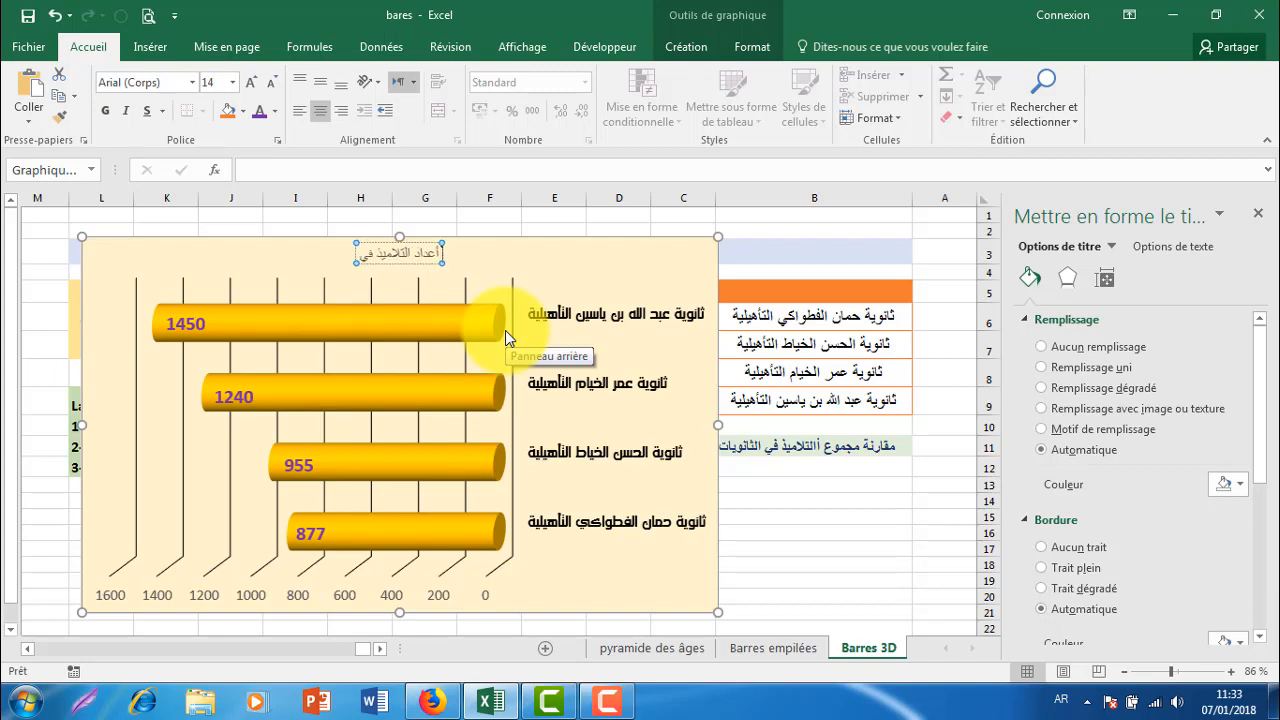
text( الم)
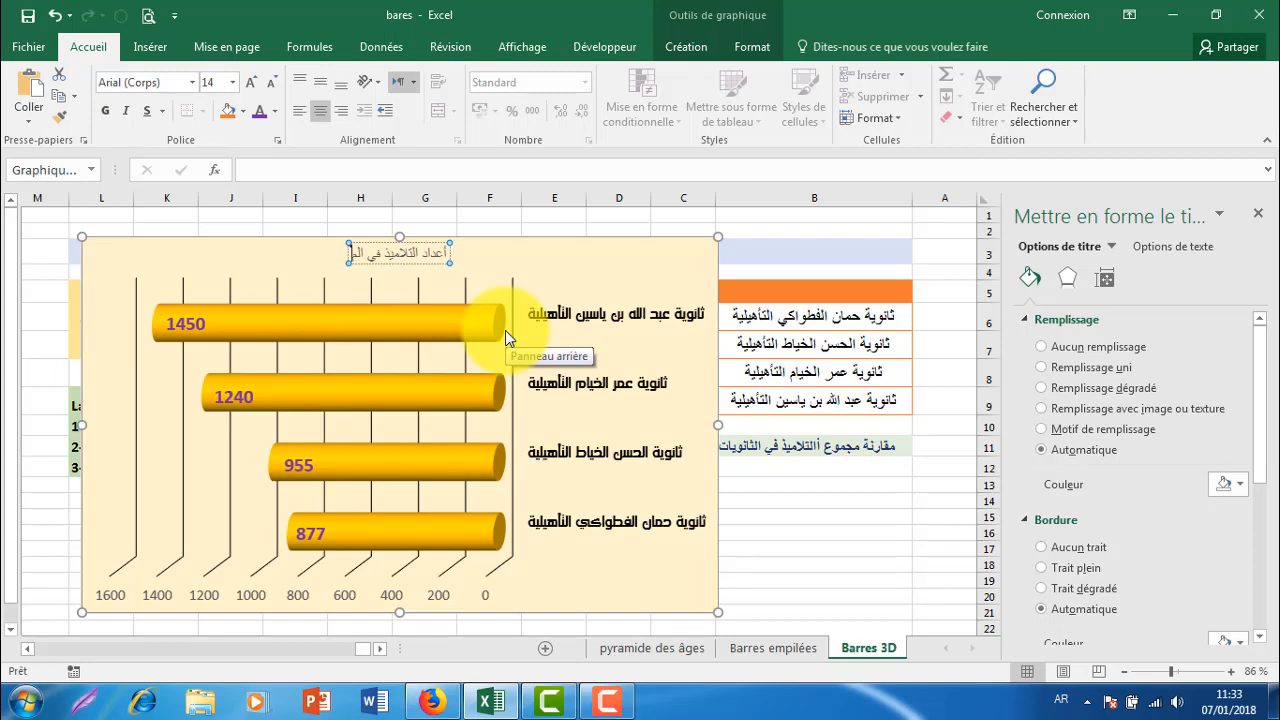
text(ؤسسات الأربع)
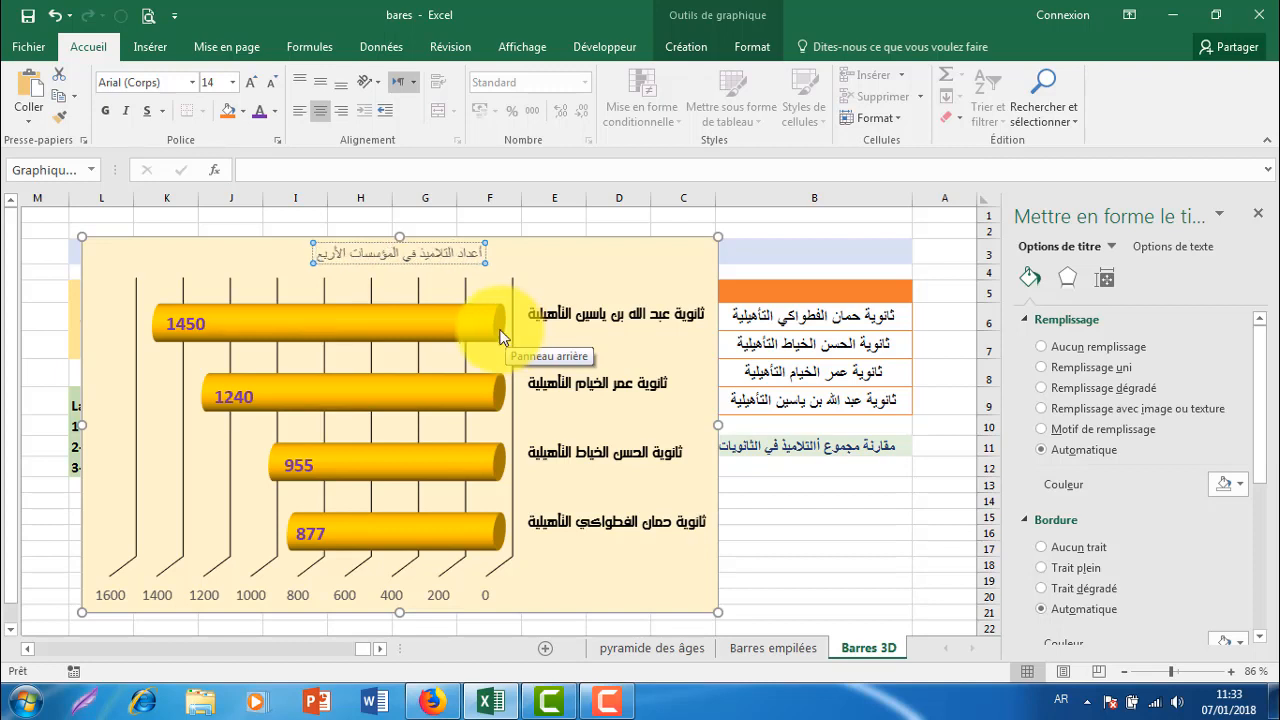
Enlarge the chart title's font to size 28.
click(434, 262)
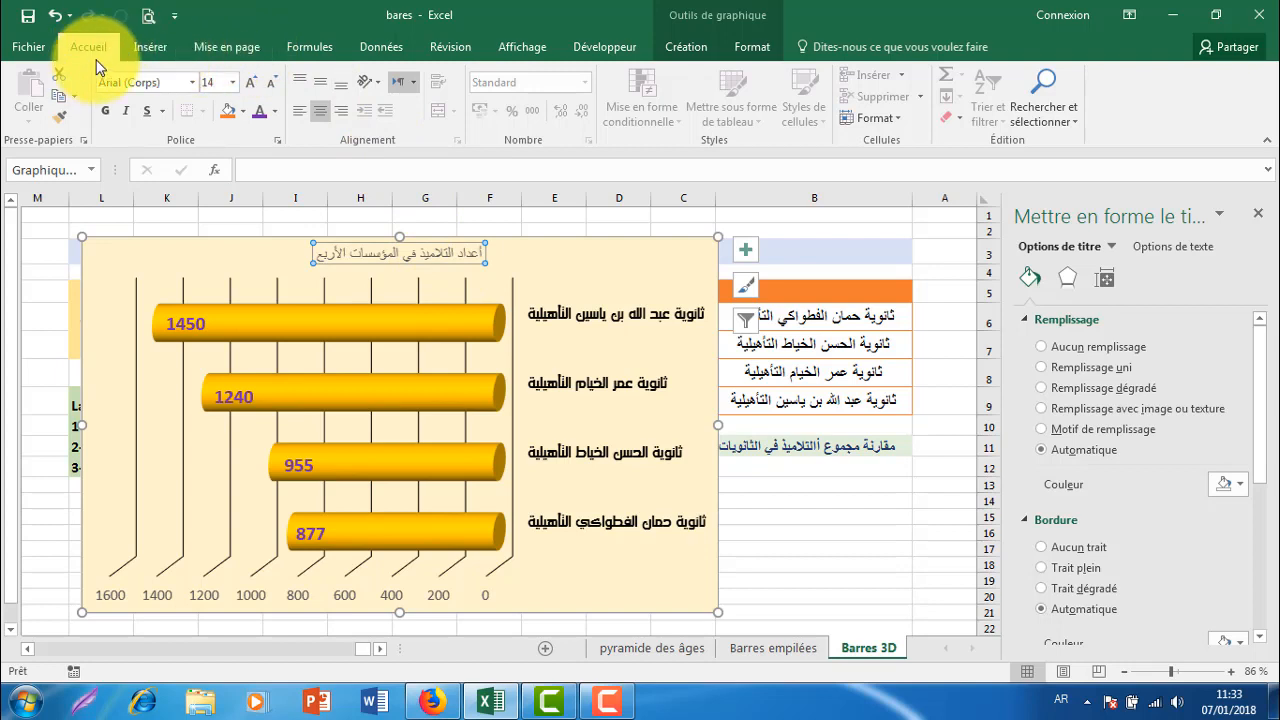
click(257, 80)
click(257, 80)
click(257, 80)
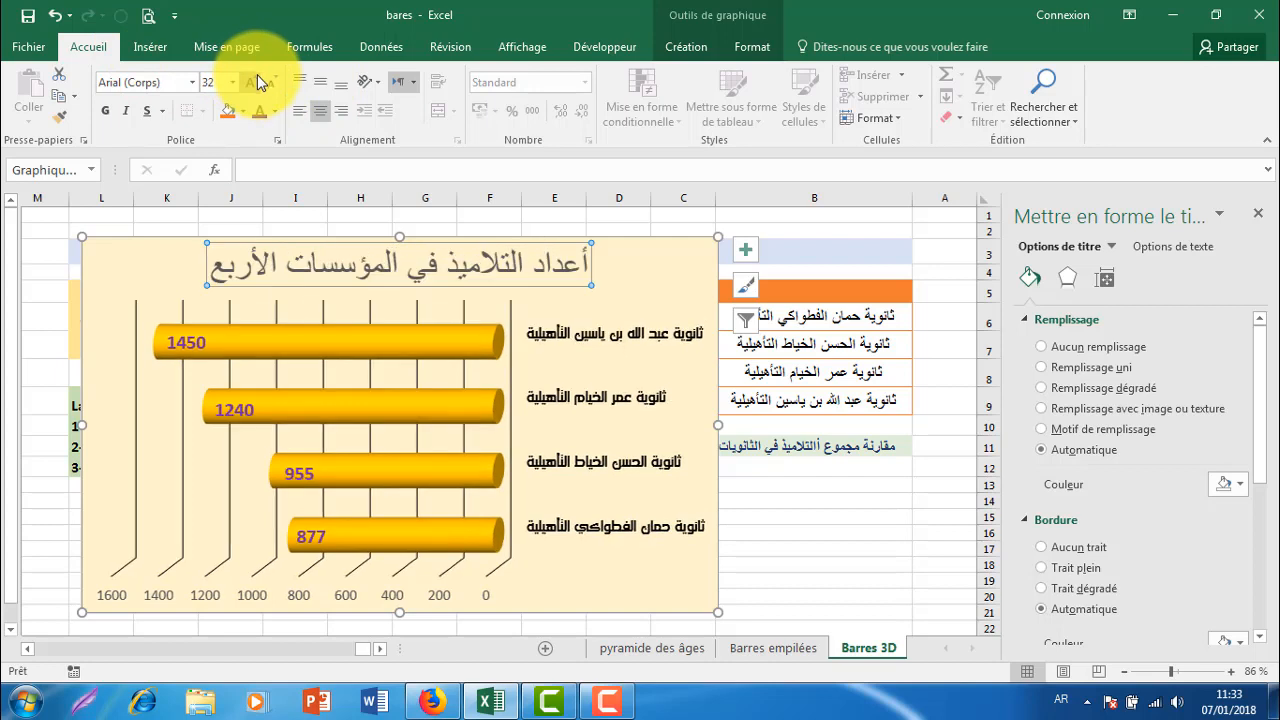
click(272, 84)
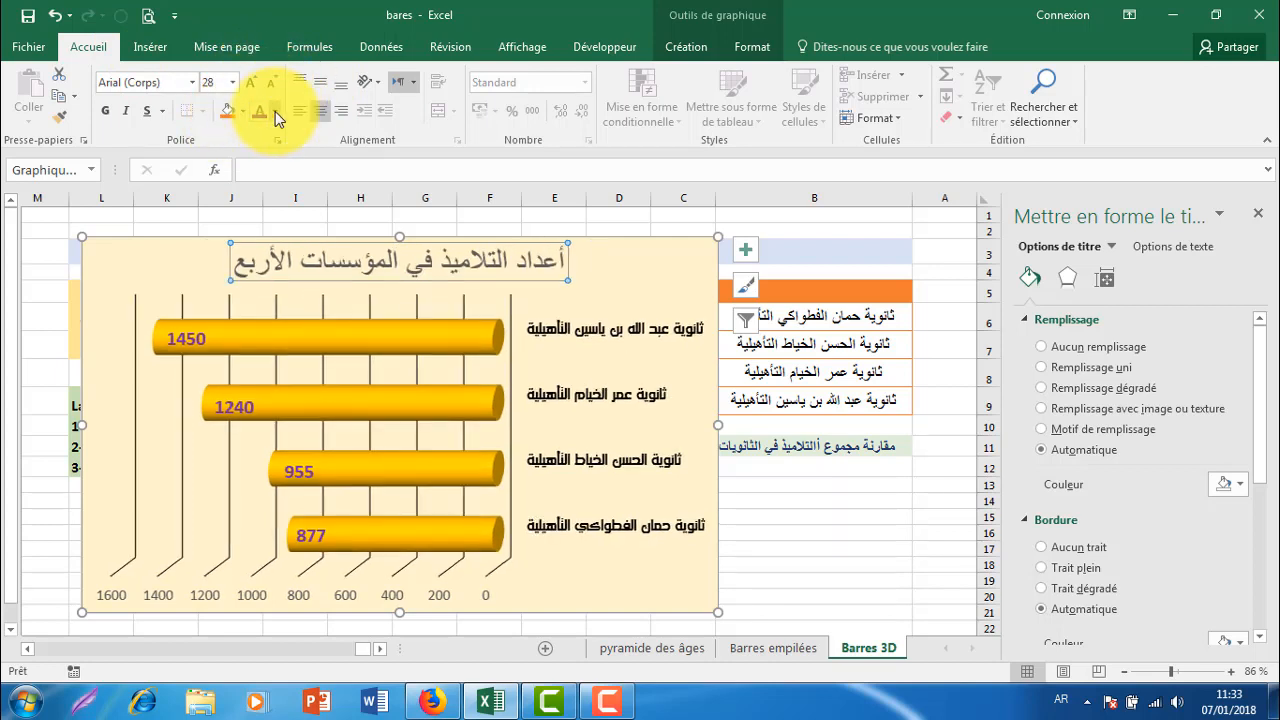
Change the chart title's font colour to the theme green and deselect the chart.
click(276, 111)
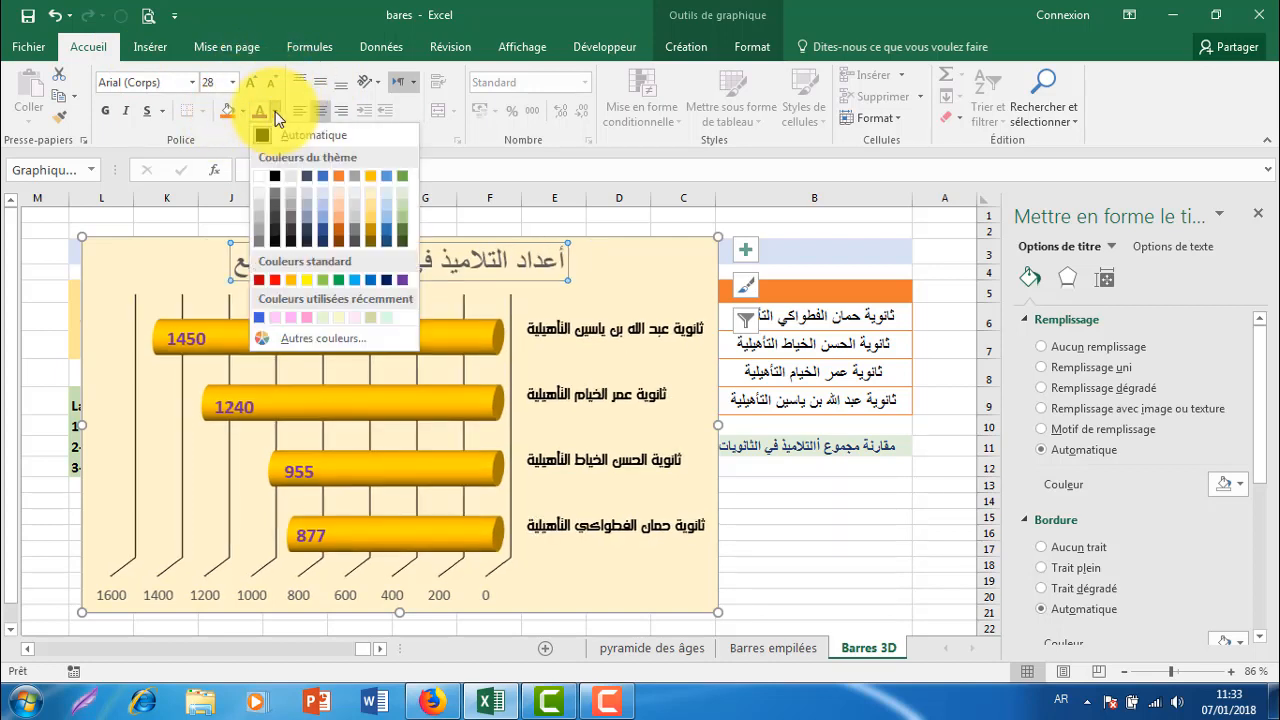
click(338, 181)
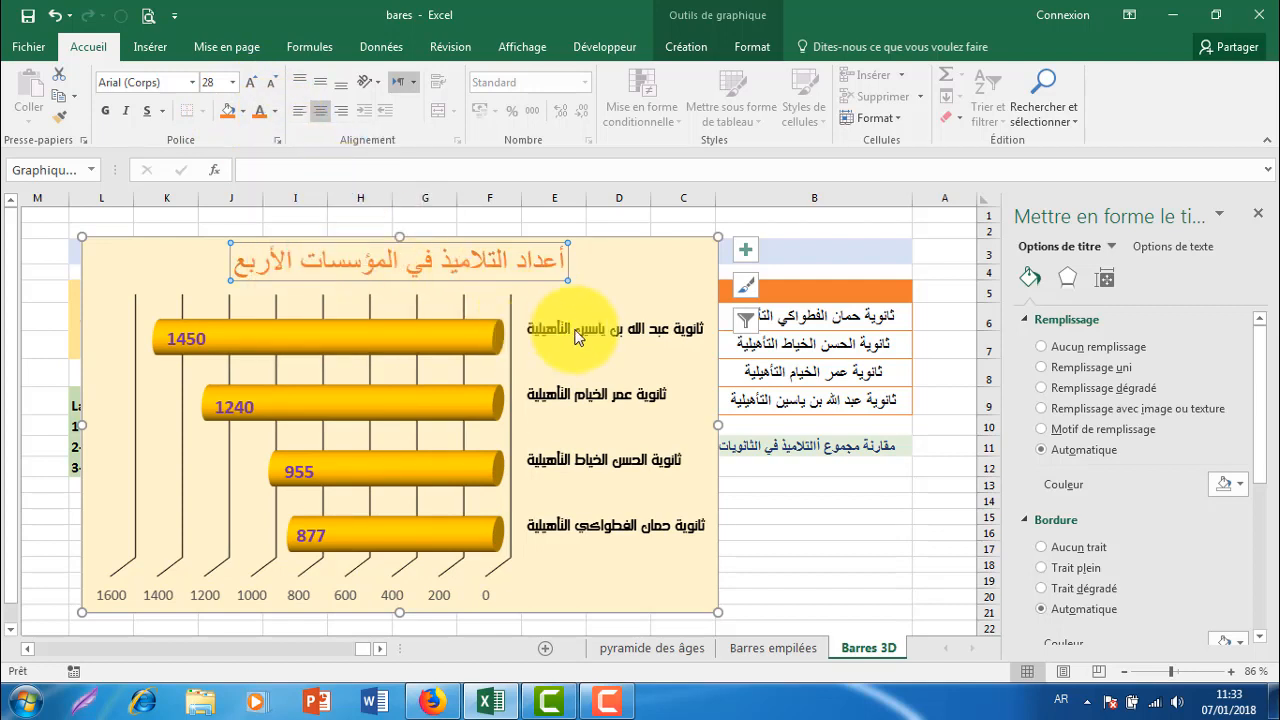
click(274, 111)
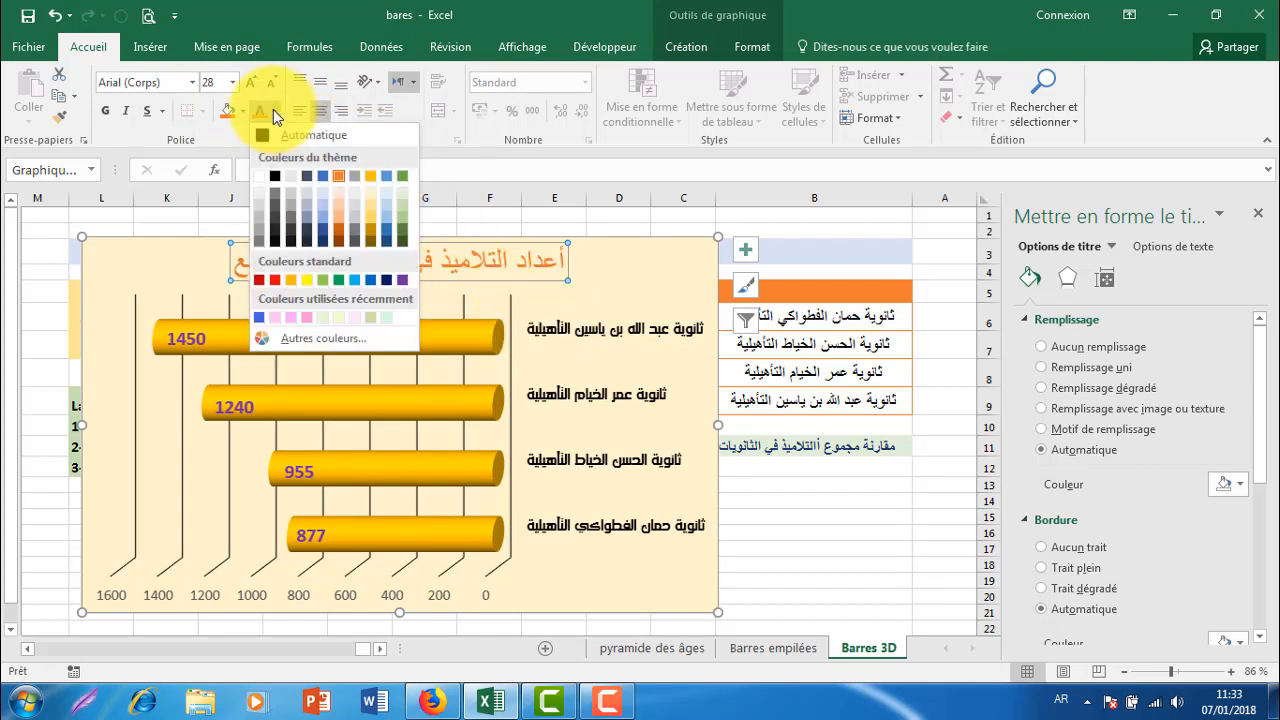
click(402, 176)
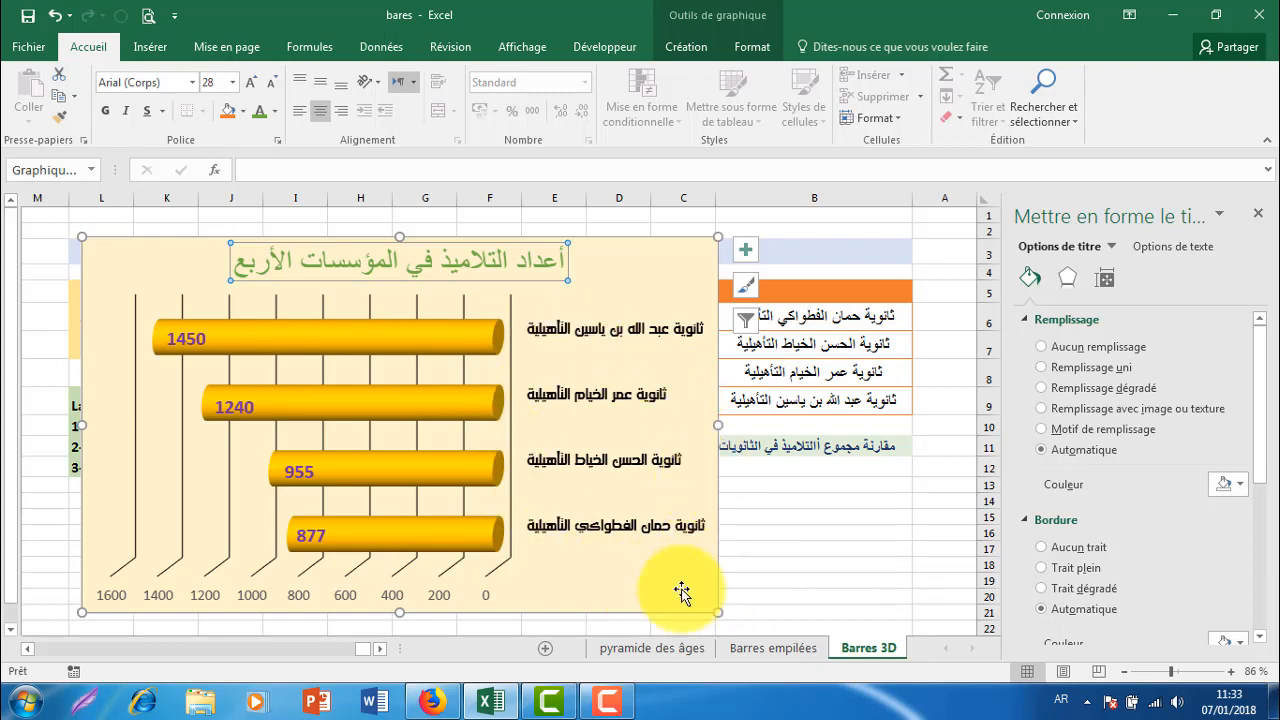
click(775, 560)
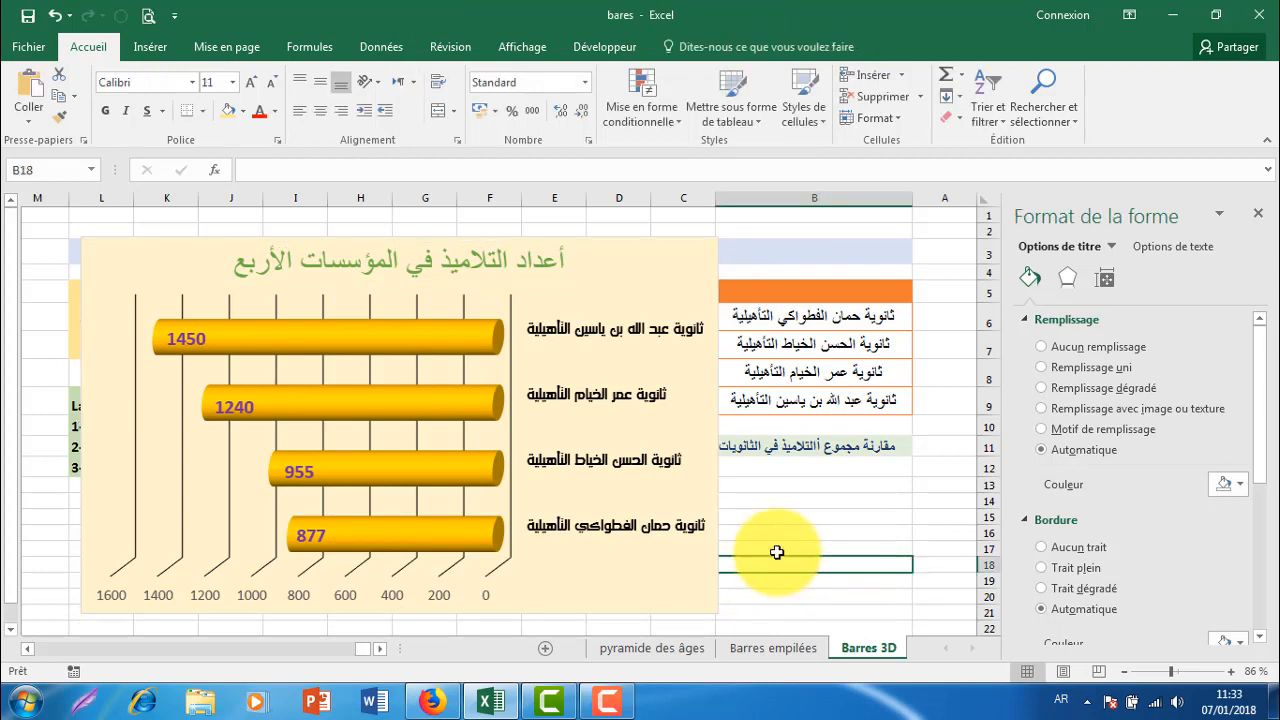
Switch to the Barres empilées sheet and examine the students per branch and the totals for the four schools.
click(771, 648)
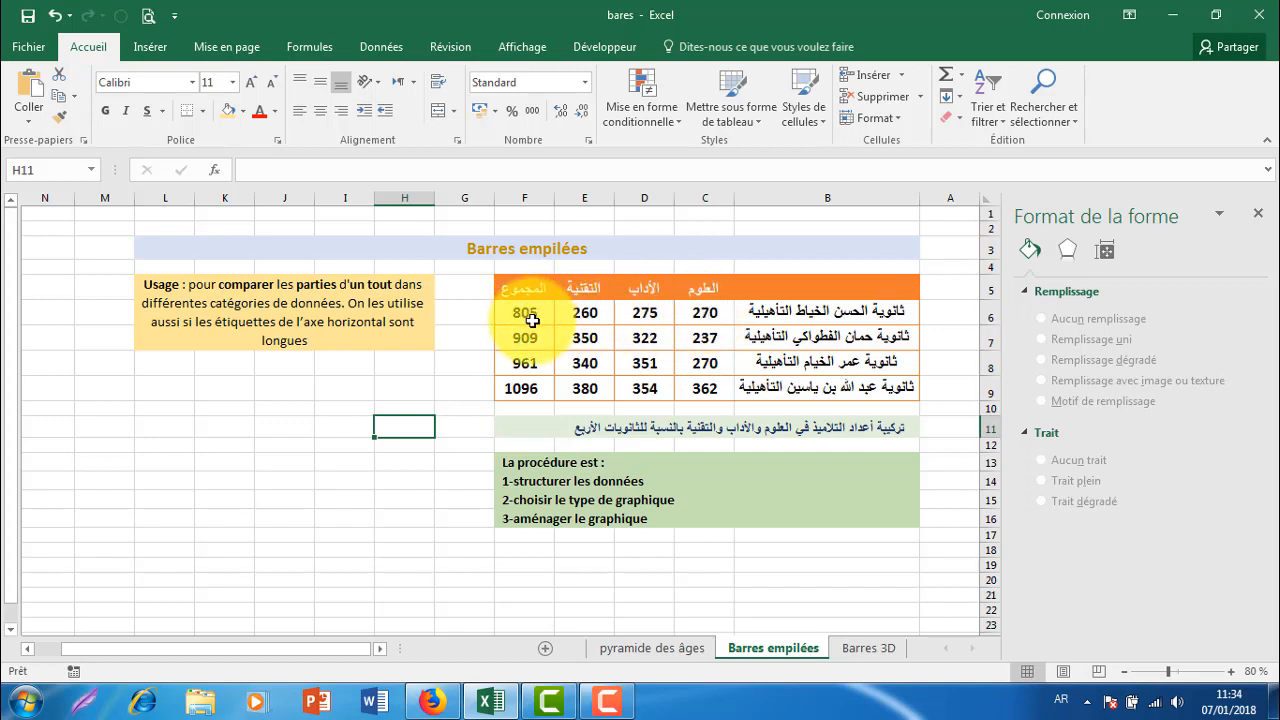
click(703, 313)
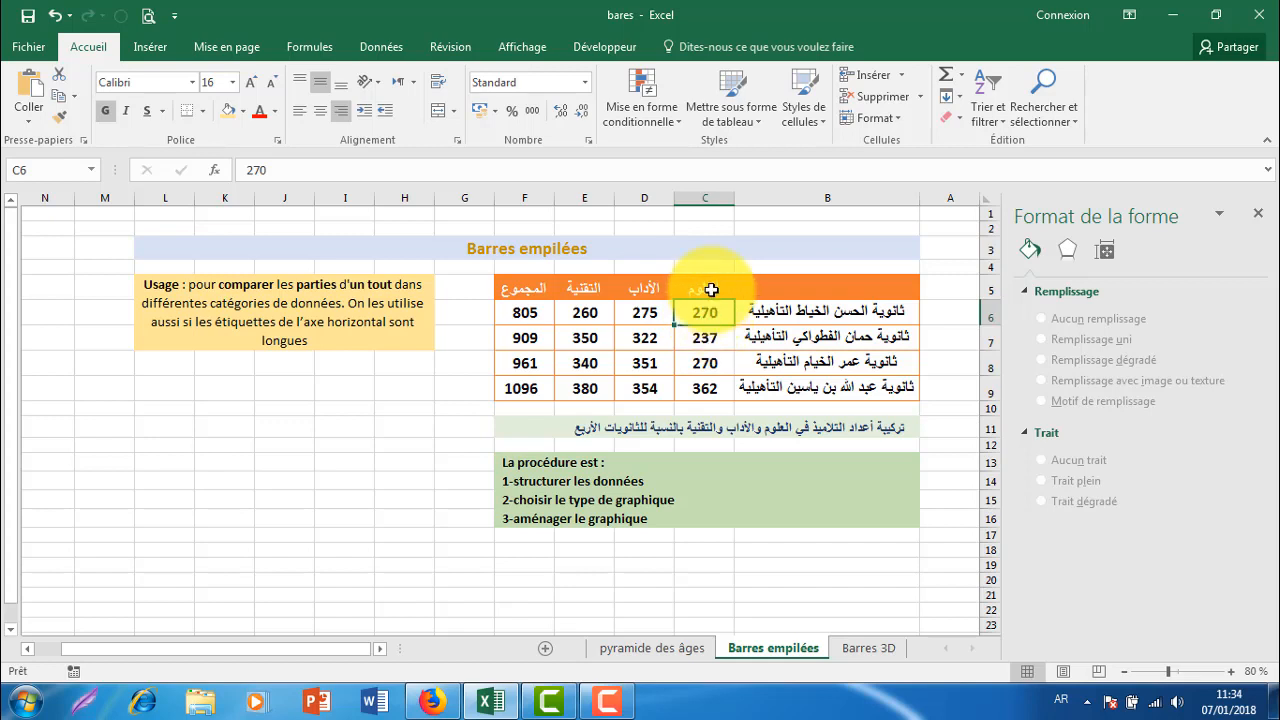
click(643, 313)
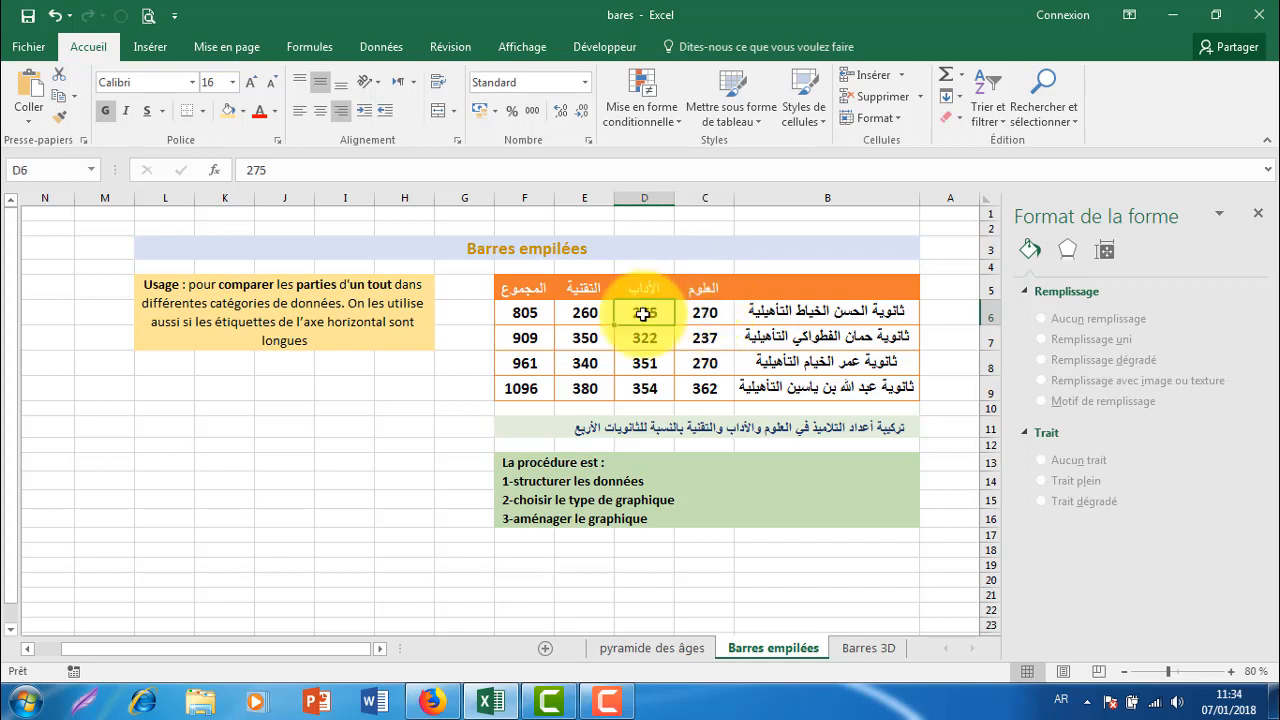
click(645, 287)
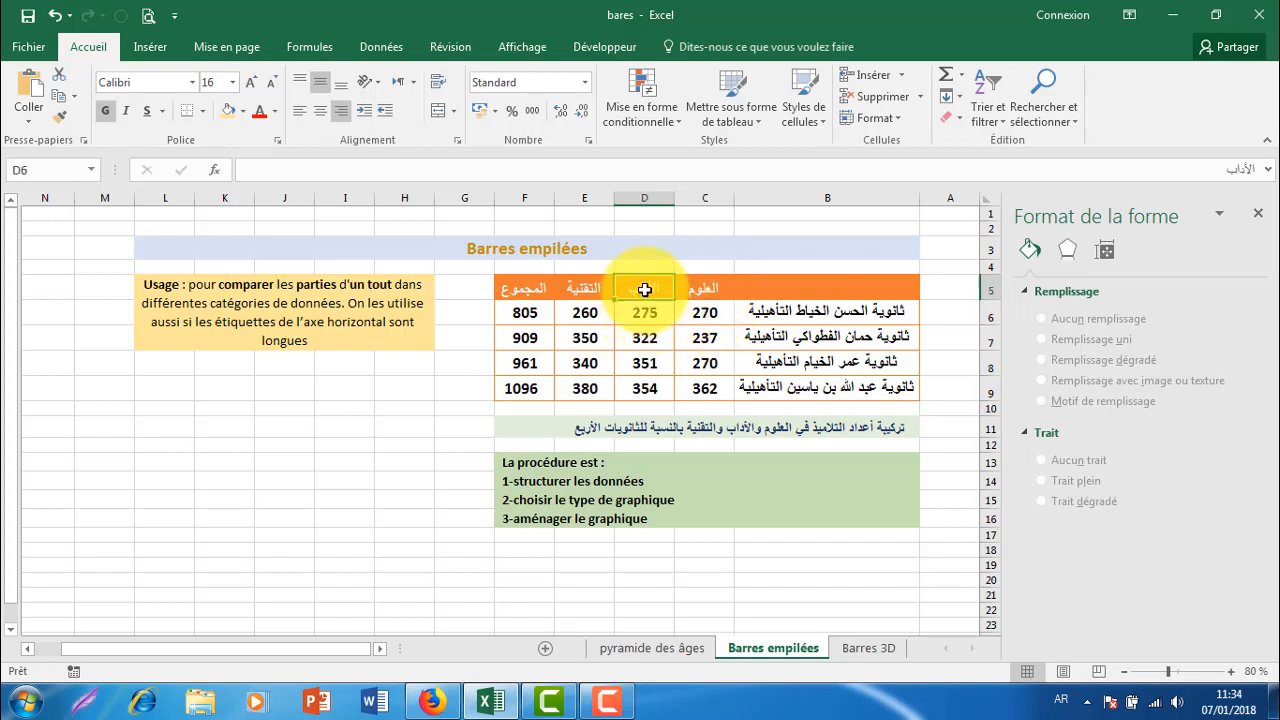
click(594, 312)
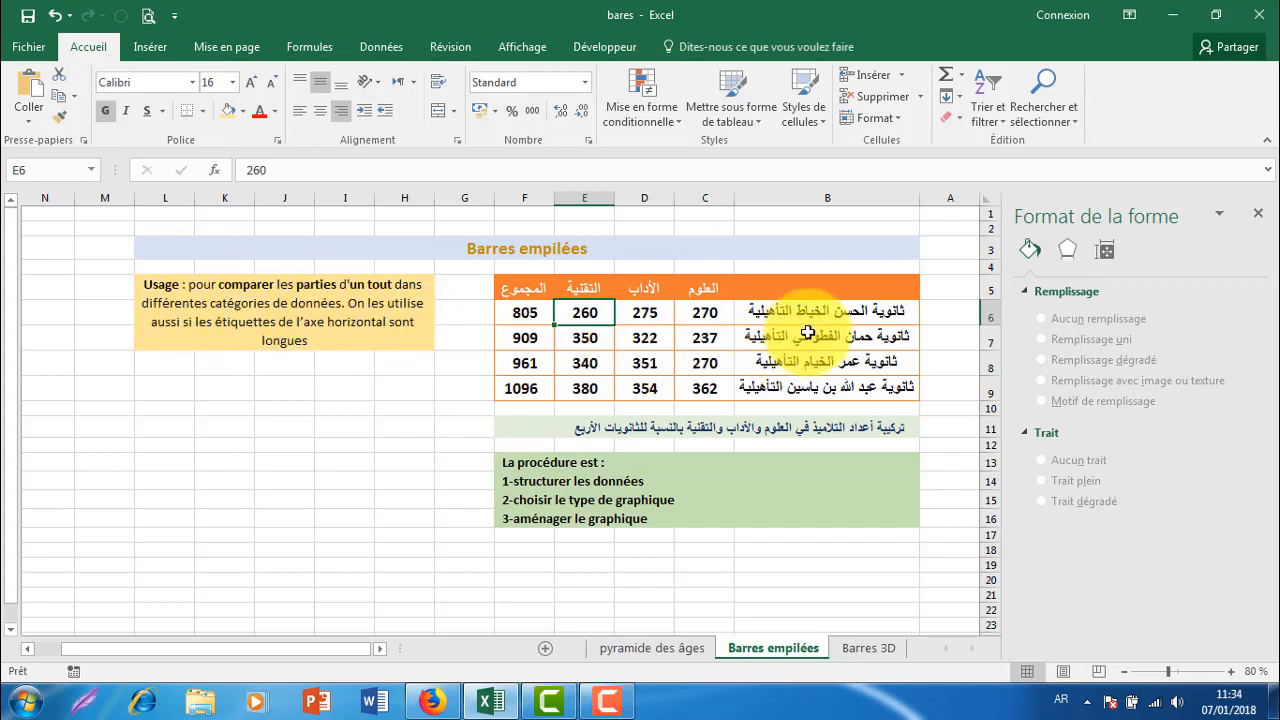
click(648, 313)
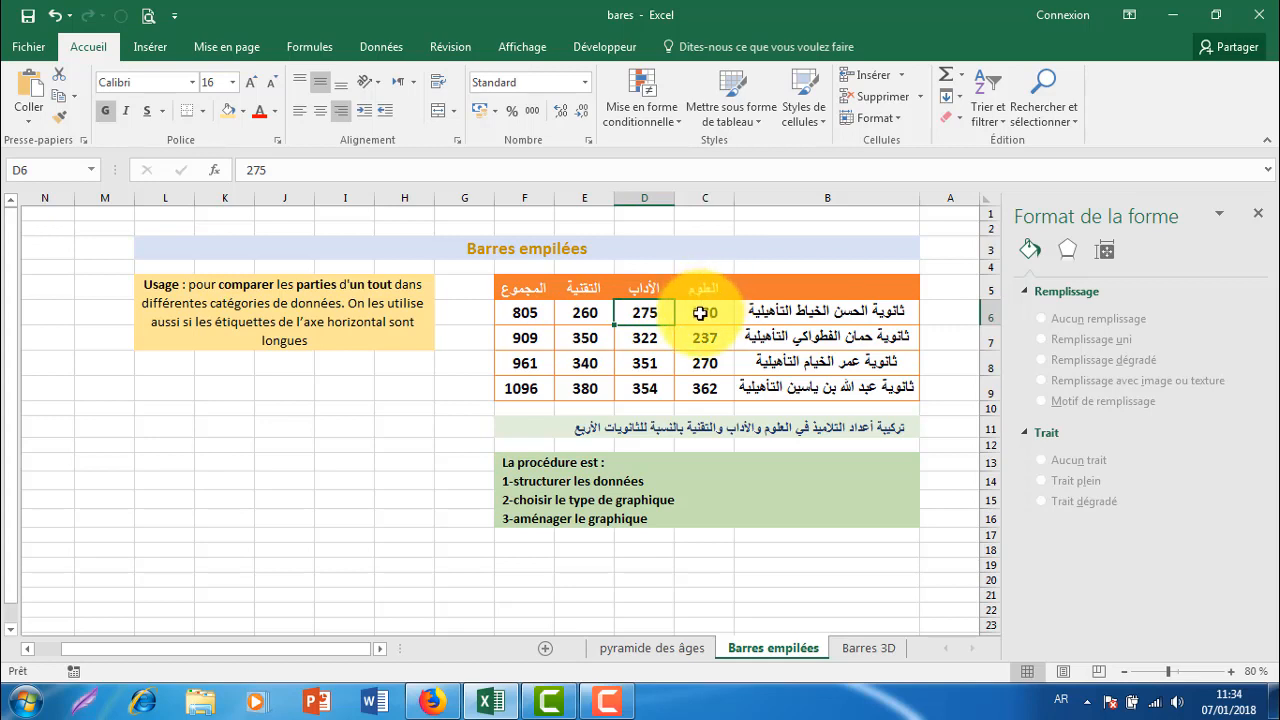
click(523, 313)
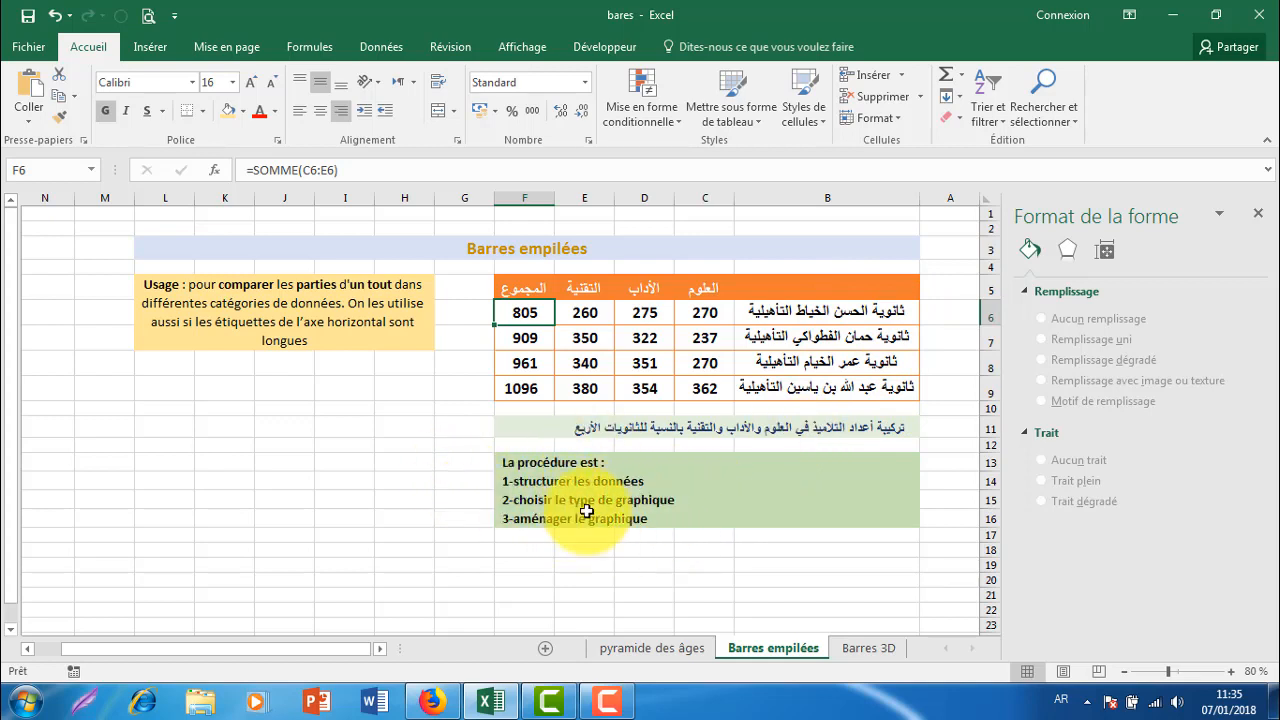
click(760, 369)
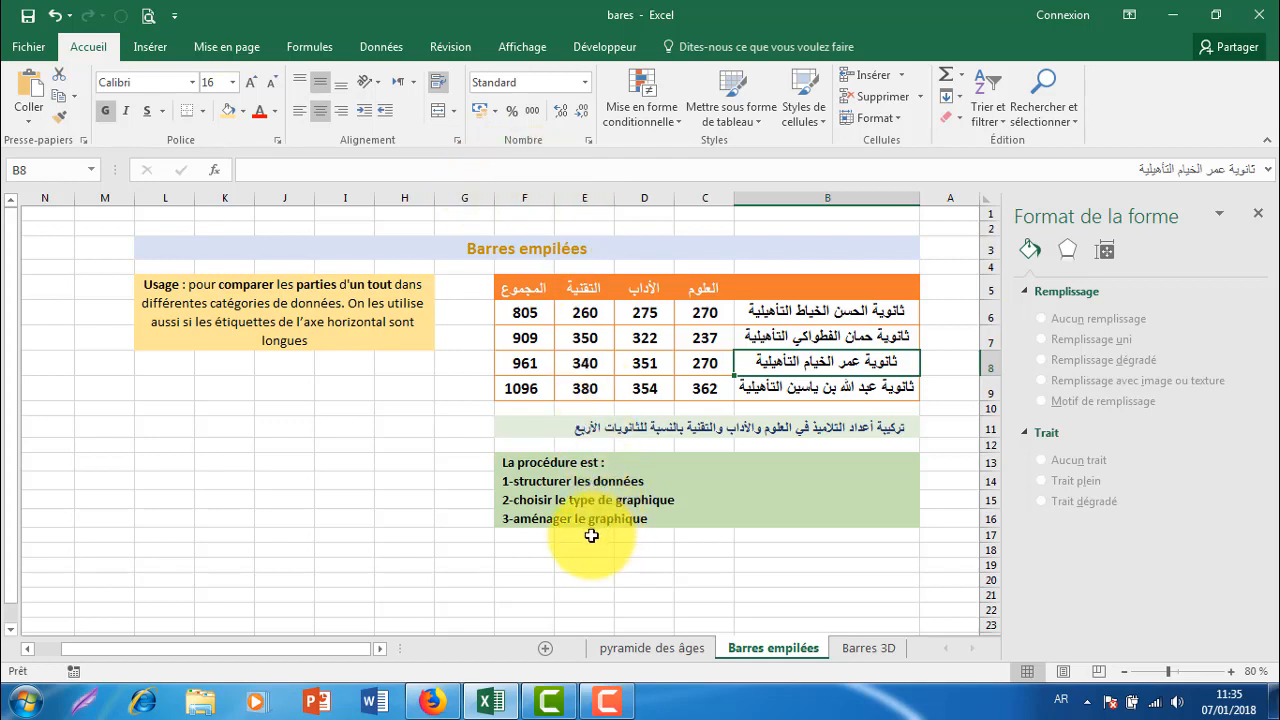
Insert a blank 2D stacked bar chart, starting from the empty cell H11.
click(395, 426)
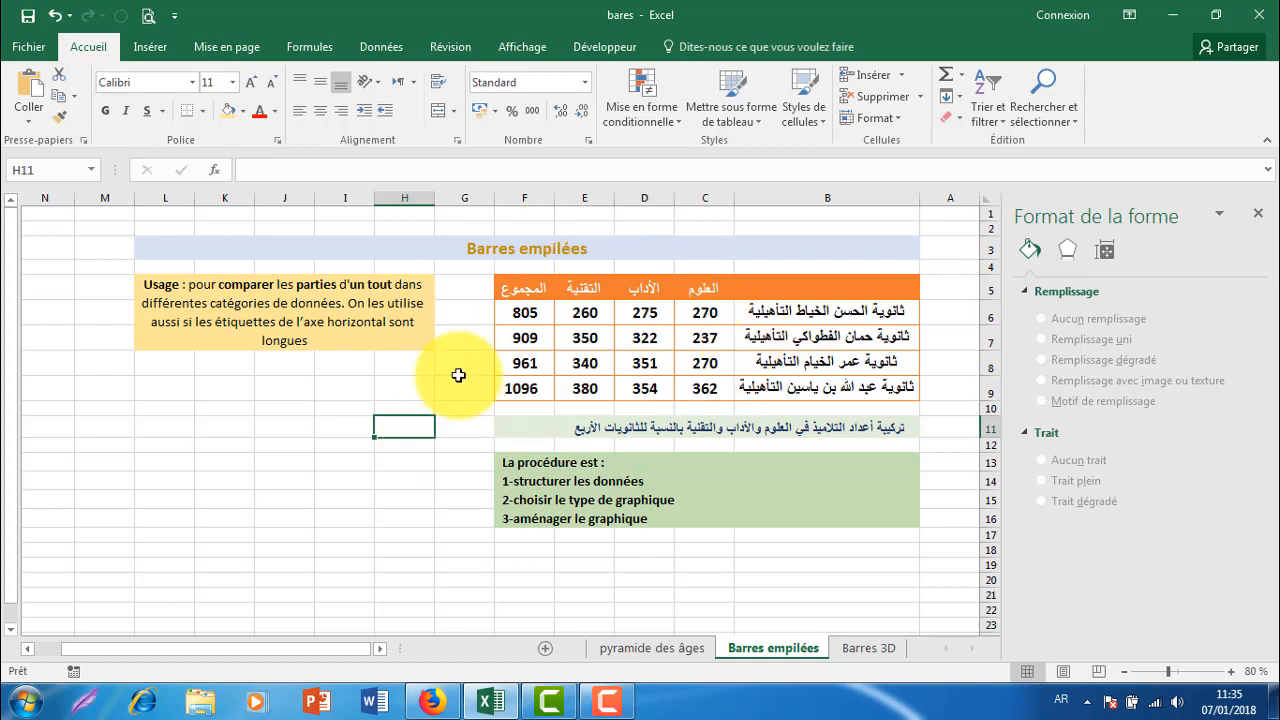
click(148, 50)
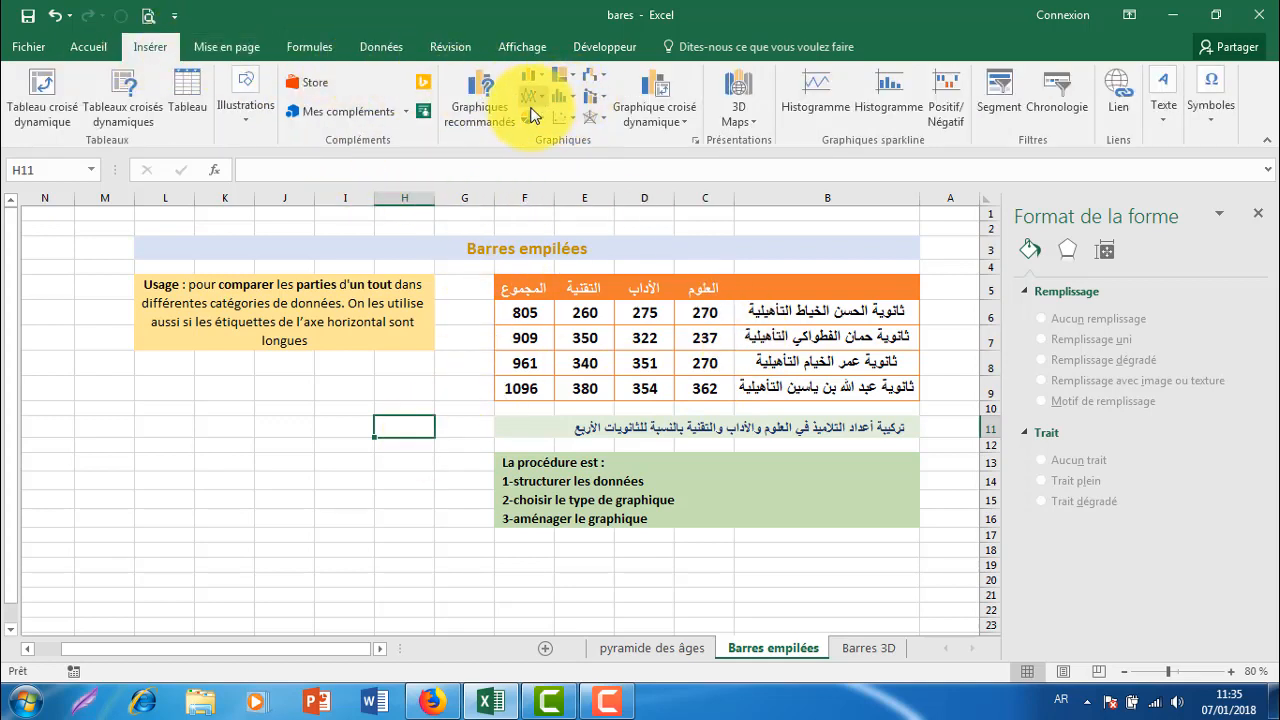
click(541, 75)
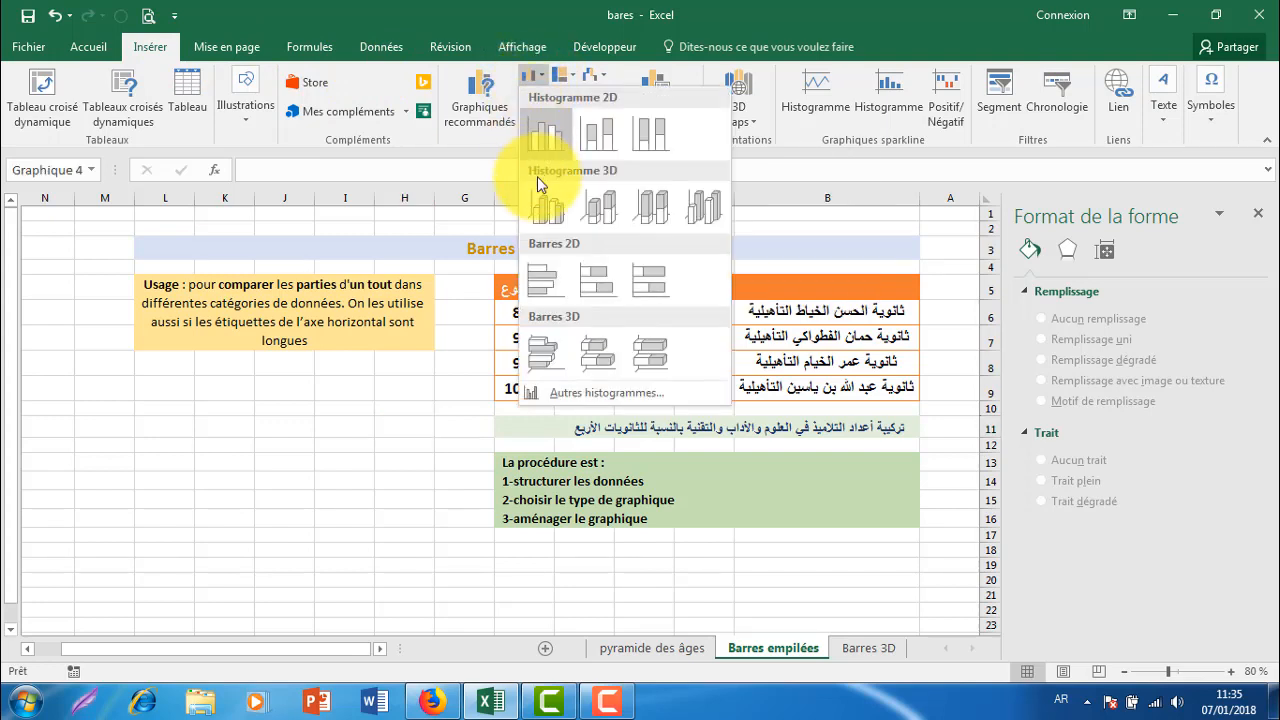
click(593, 298)
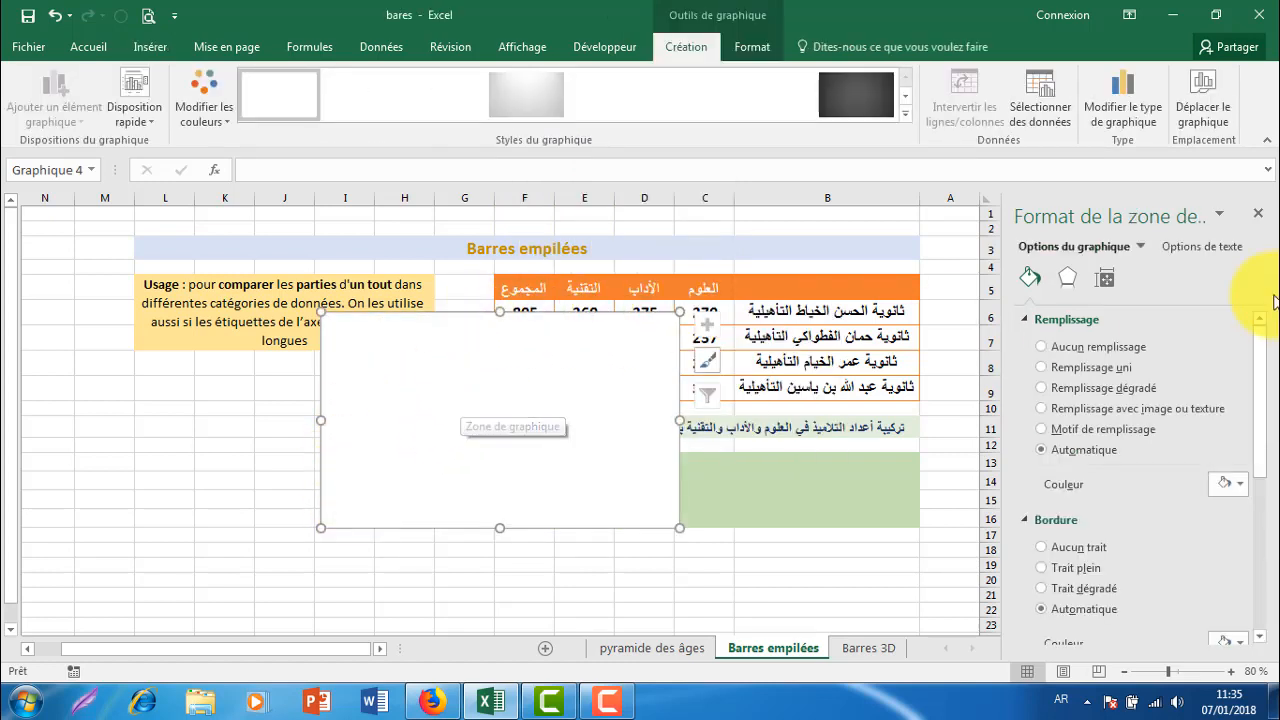
Close the formatting pane, then place the blank chart beside the data table and enlarge it.
click(1257, 214)
drag(847, 316, 615, 273)
drag(720, 488, 757, 550)
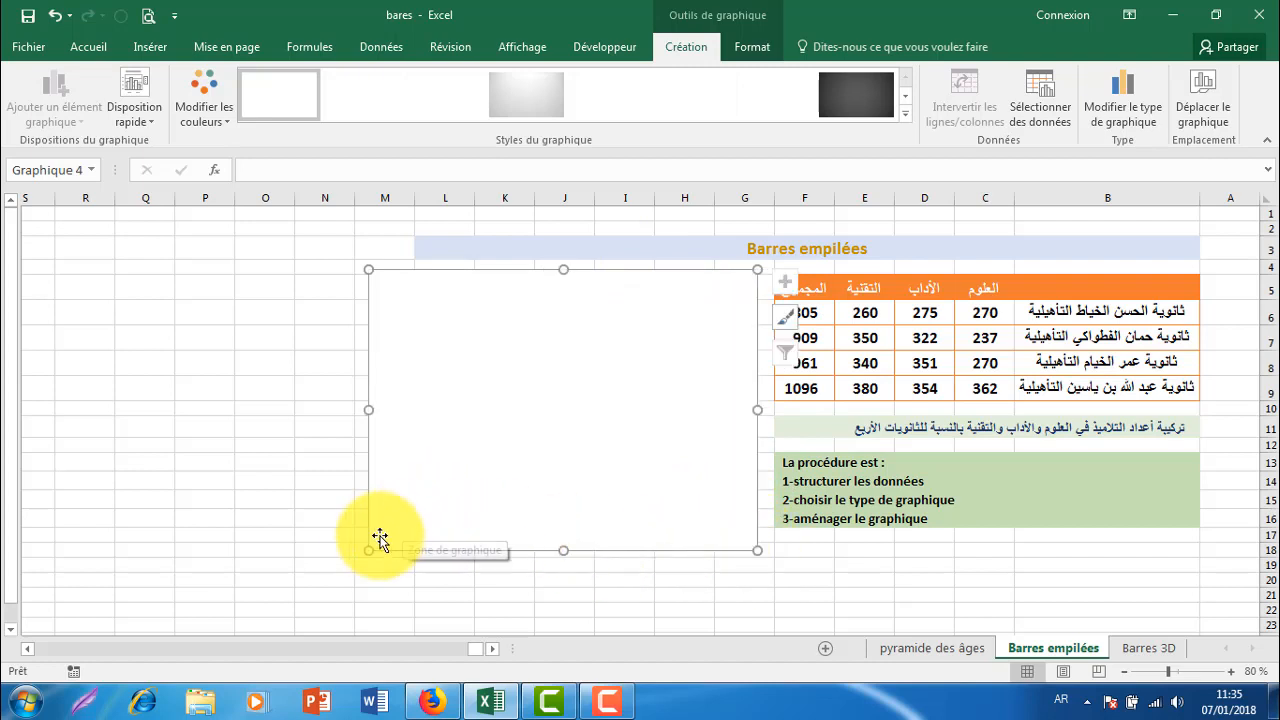
drag(366, 548, 293, 570)
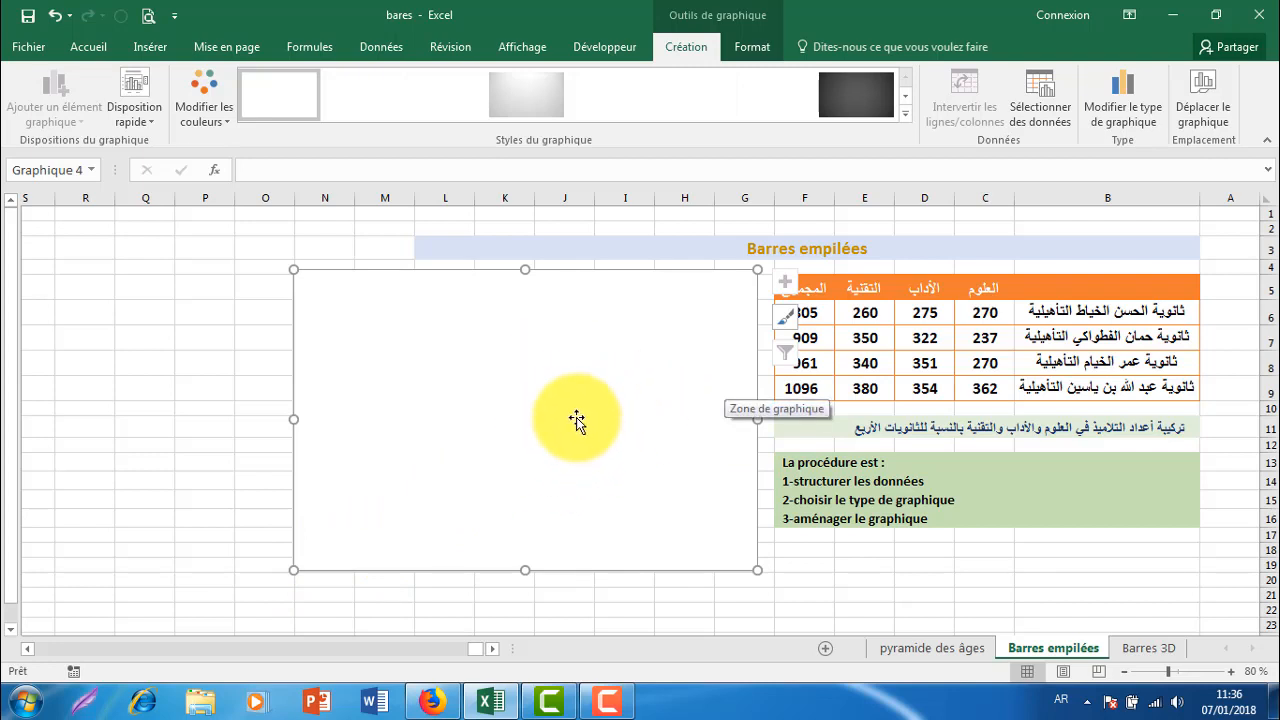
Open the chart's data source selection and move the dialog clear of the data table.
click(1041, 97)
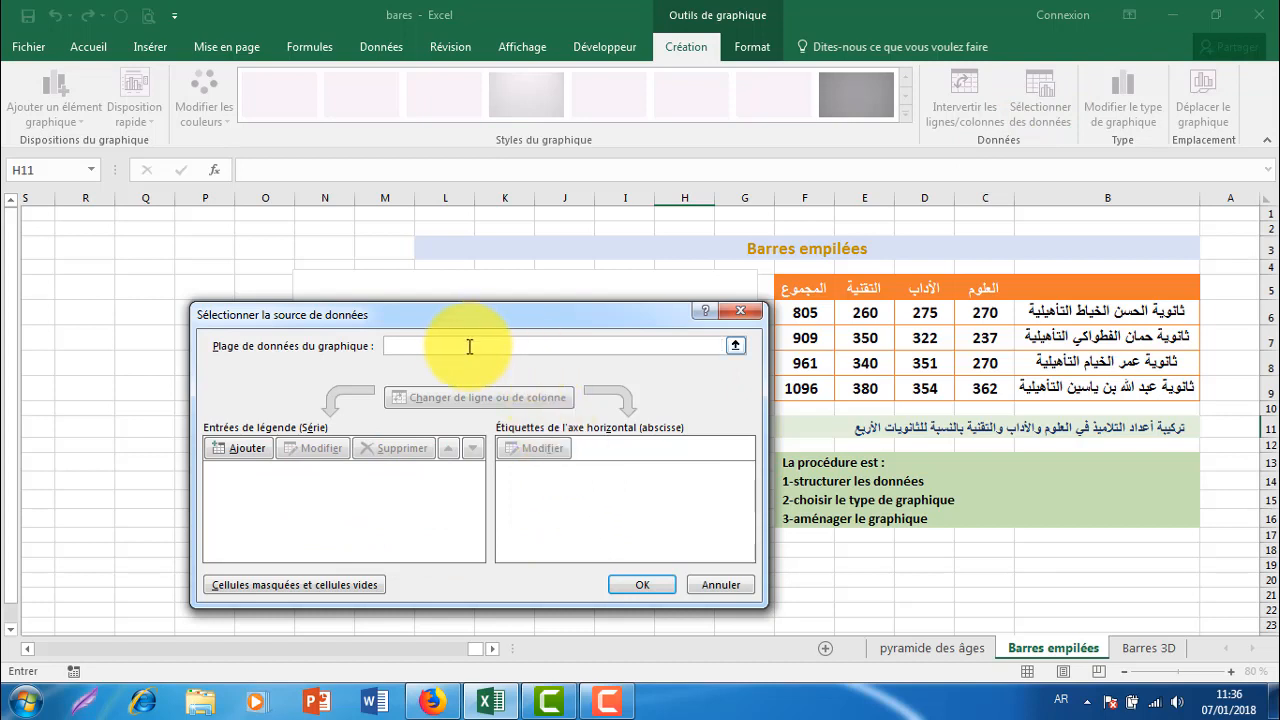
drag(517, 318, 431, 302)
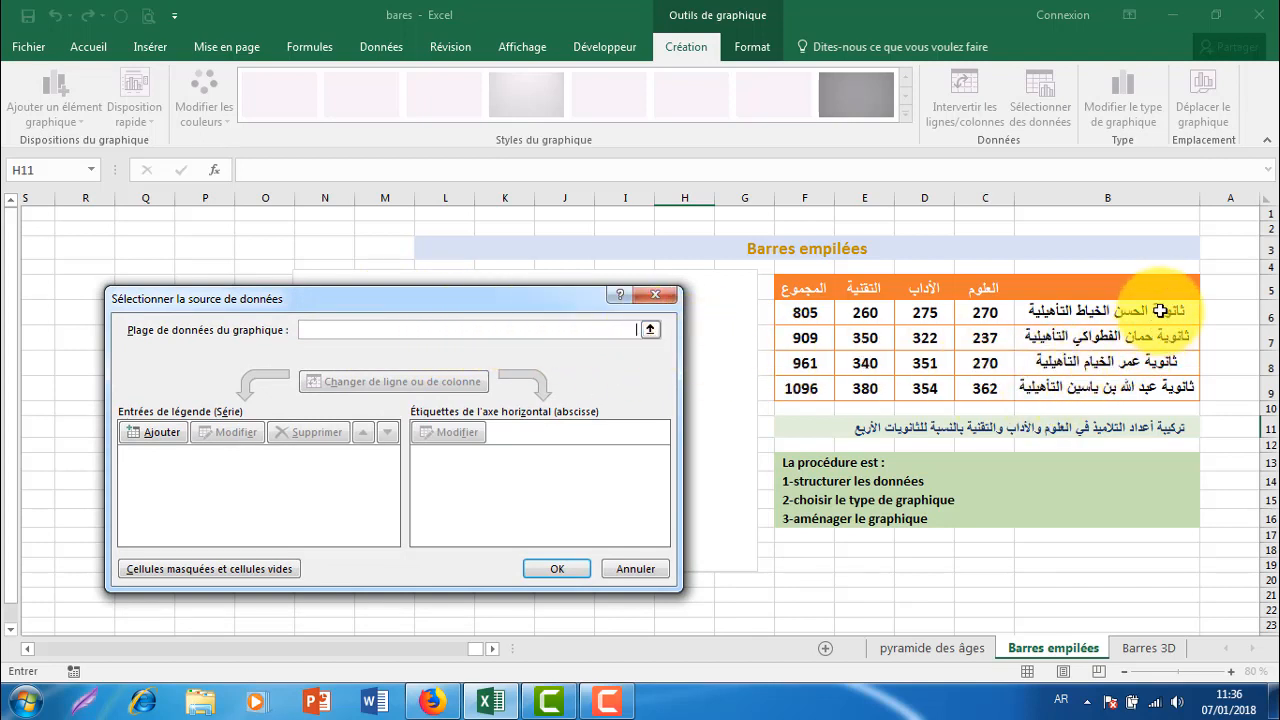
drag(1160, 311, 880, 390)
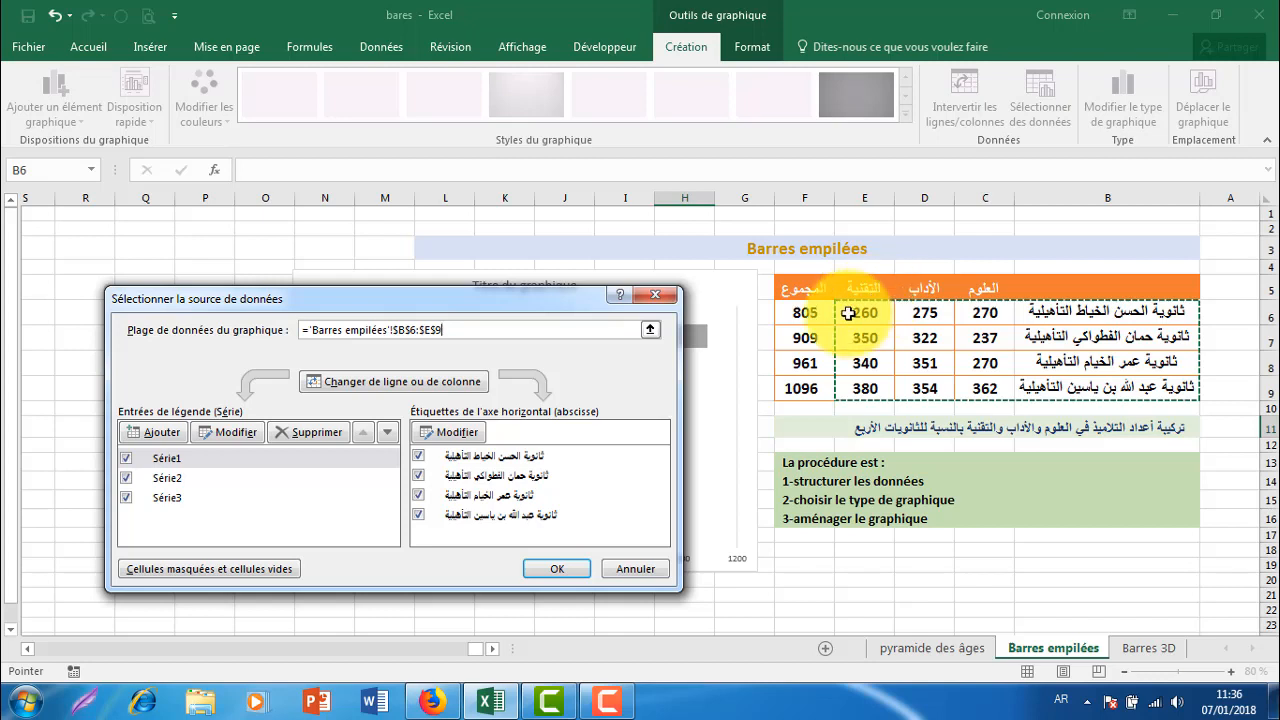
click(458, 332)
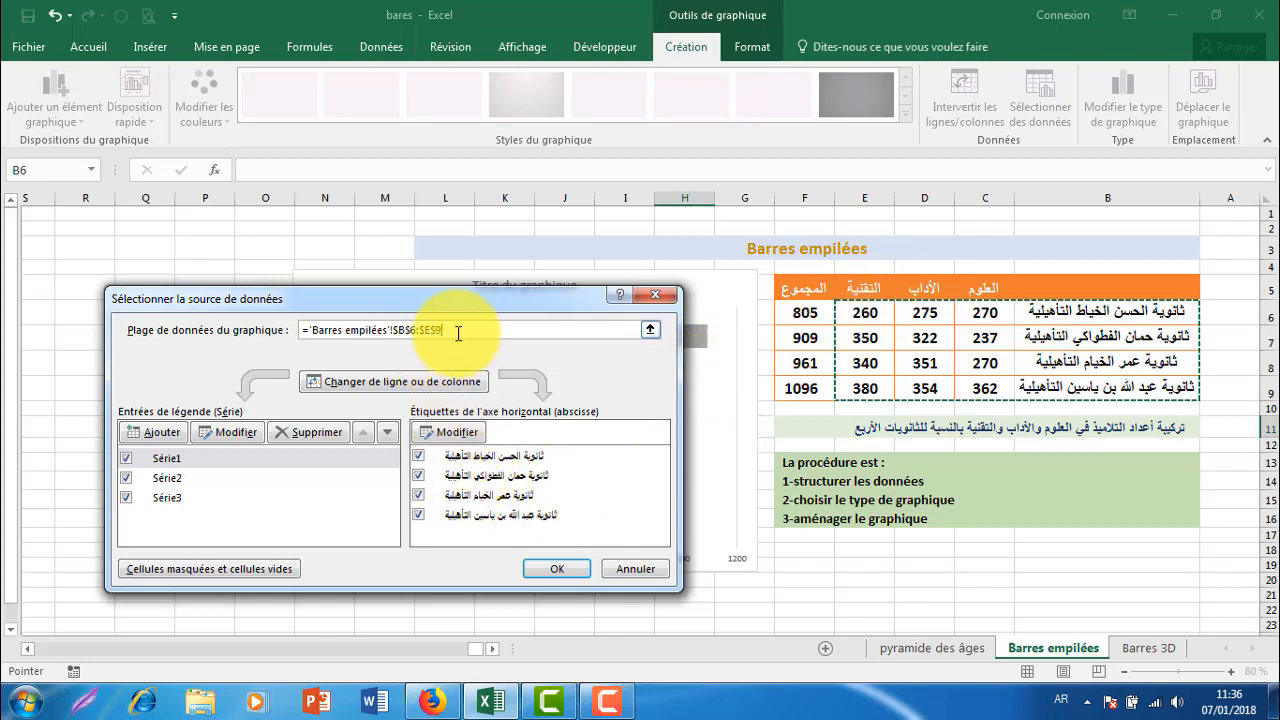
drag(456, 333, 313, 331)
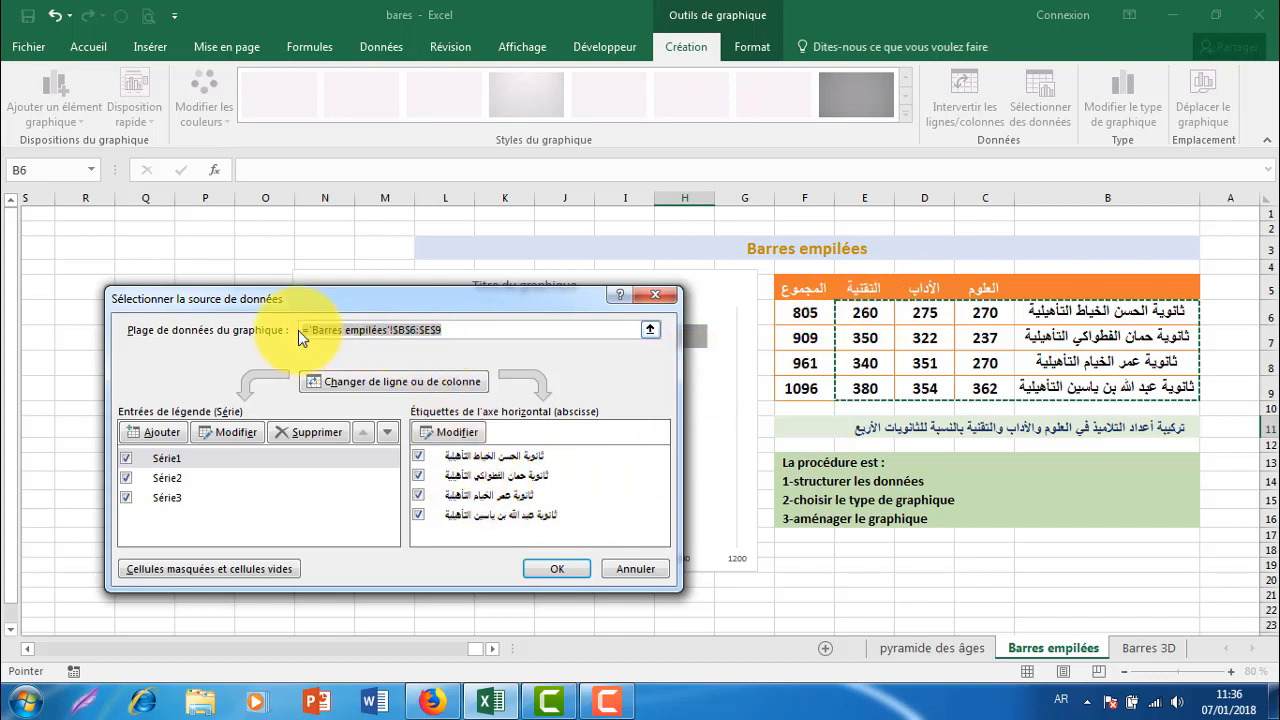
key(Delete)
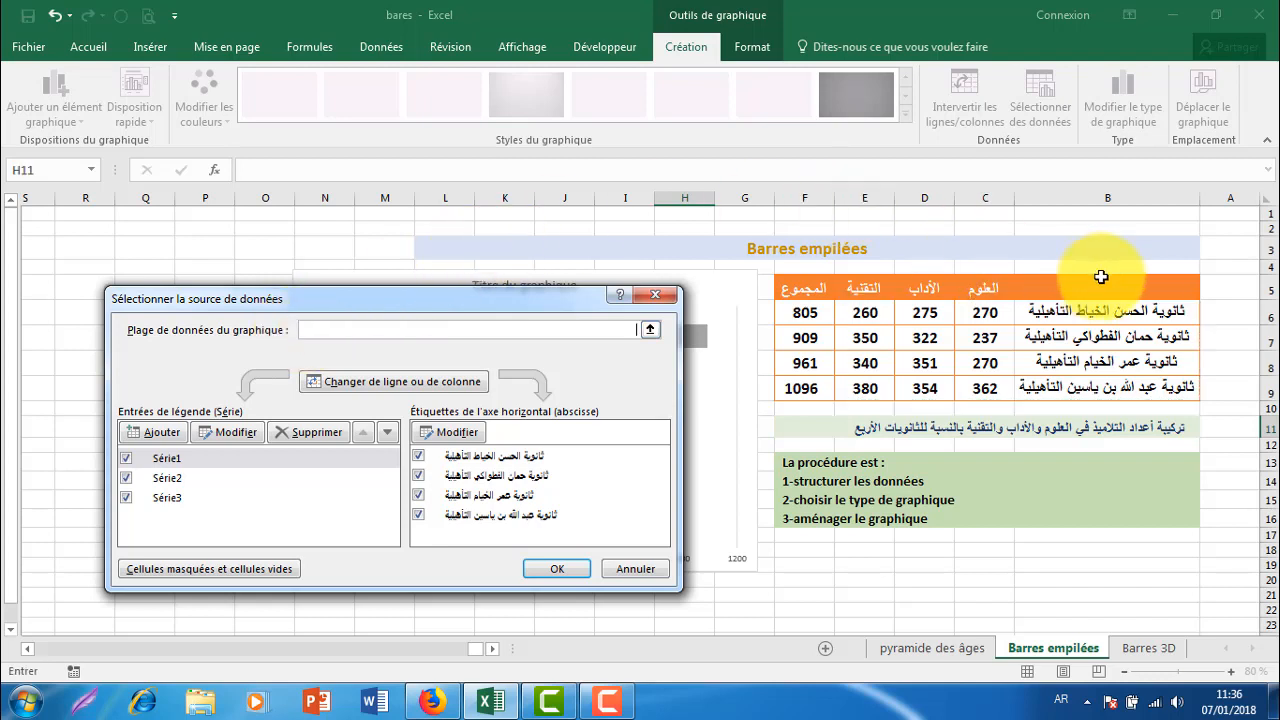
Set the chart's data range to B5:E9, including the header row, and move the chart away from the table.
drag(1100, 276, 872, 391)
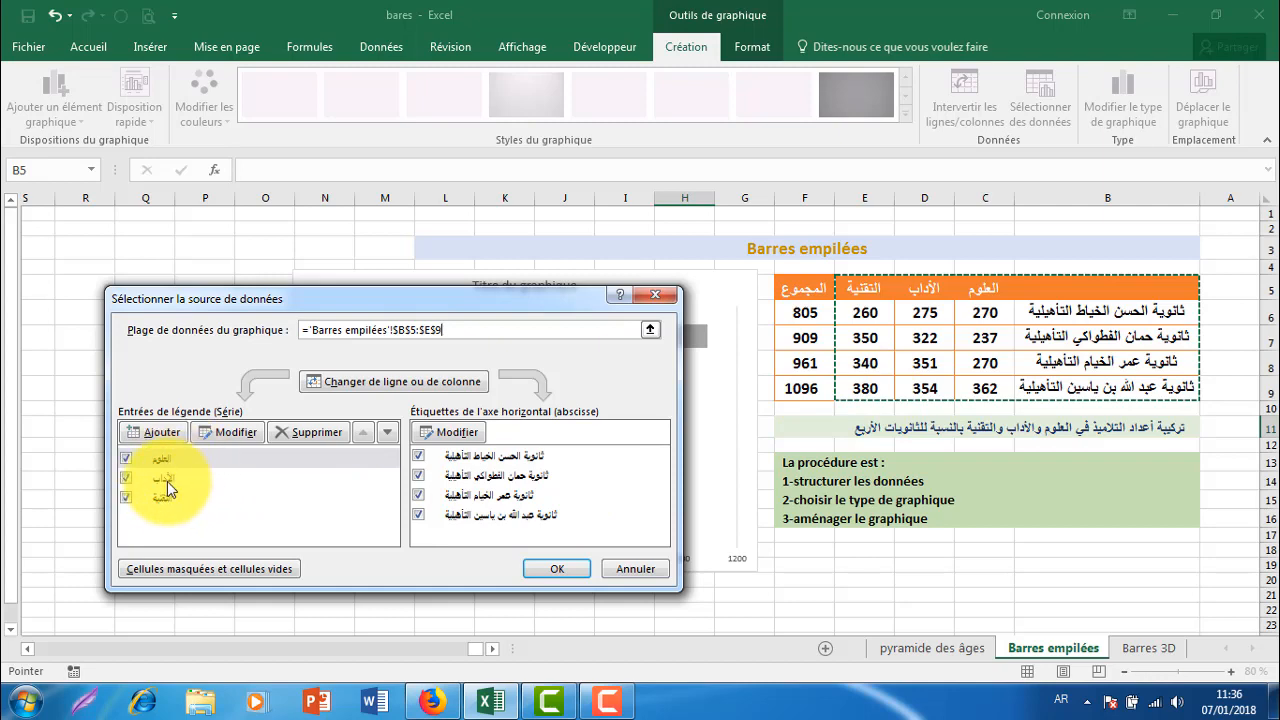
click(548, 569)
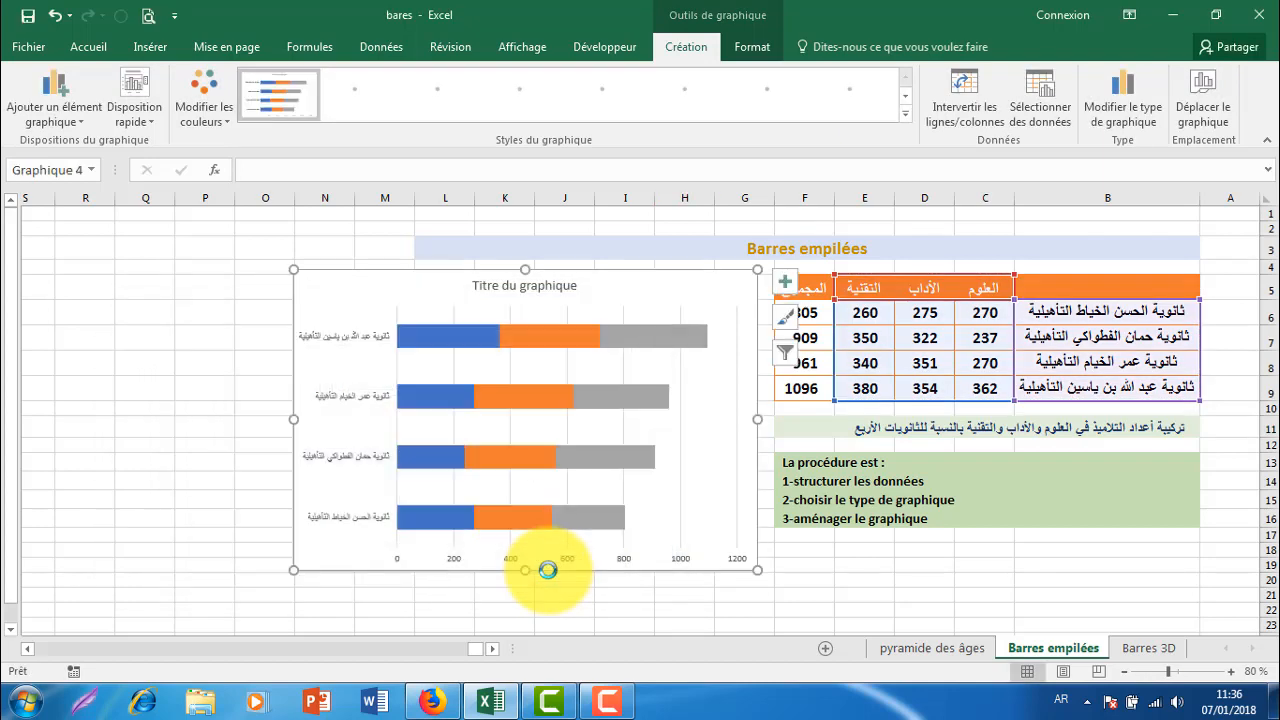
drag(654, 277, 600, 260)
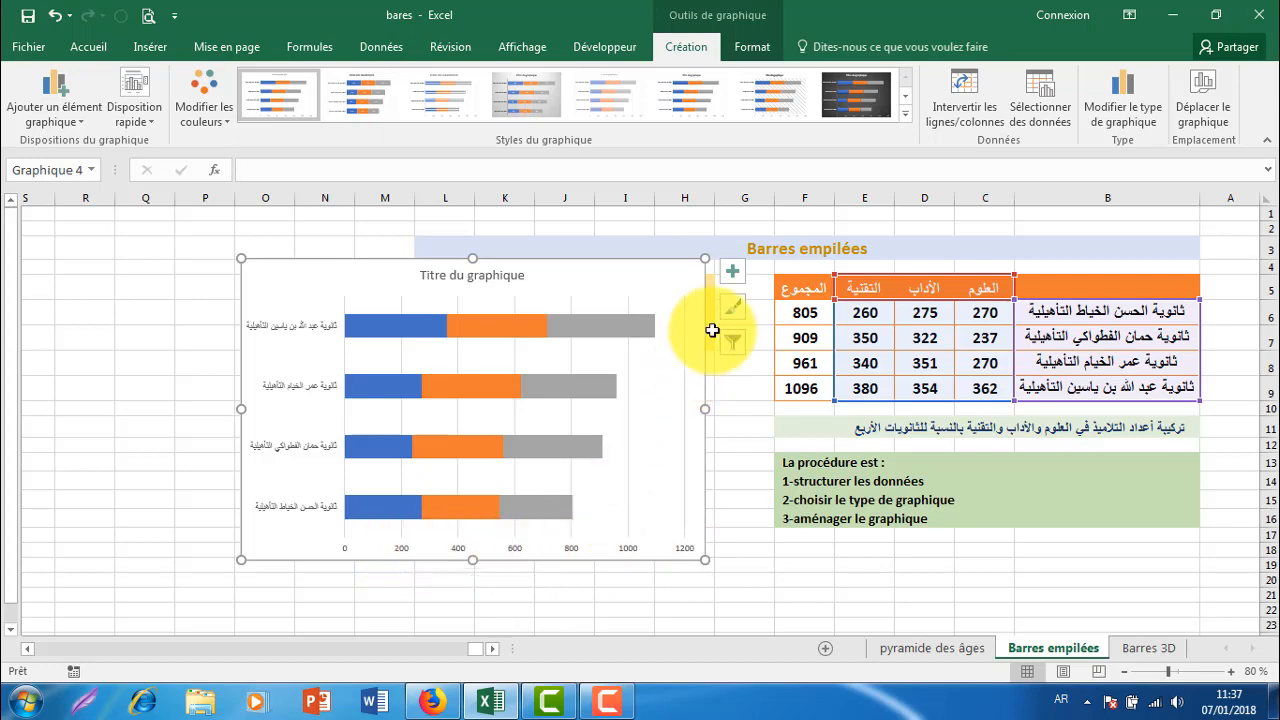
Put the horizontal value axis in reverse order and move the chart back fully into view.
double_click(464, 384)
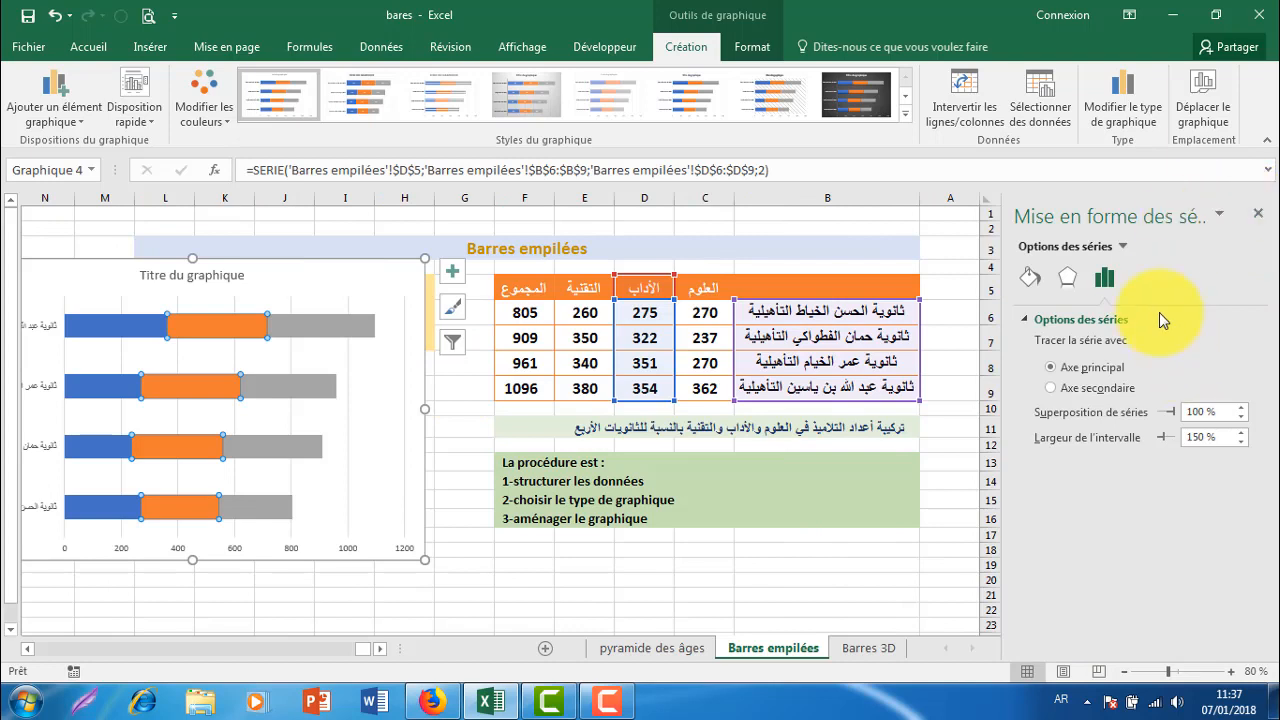
click(1121, 246)
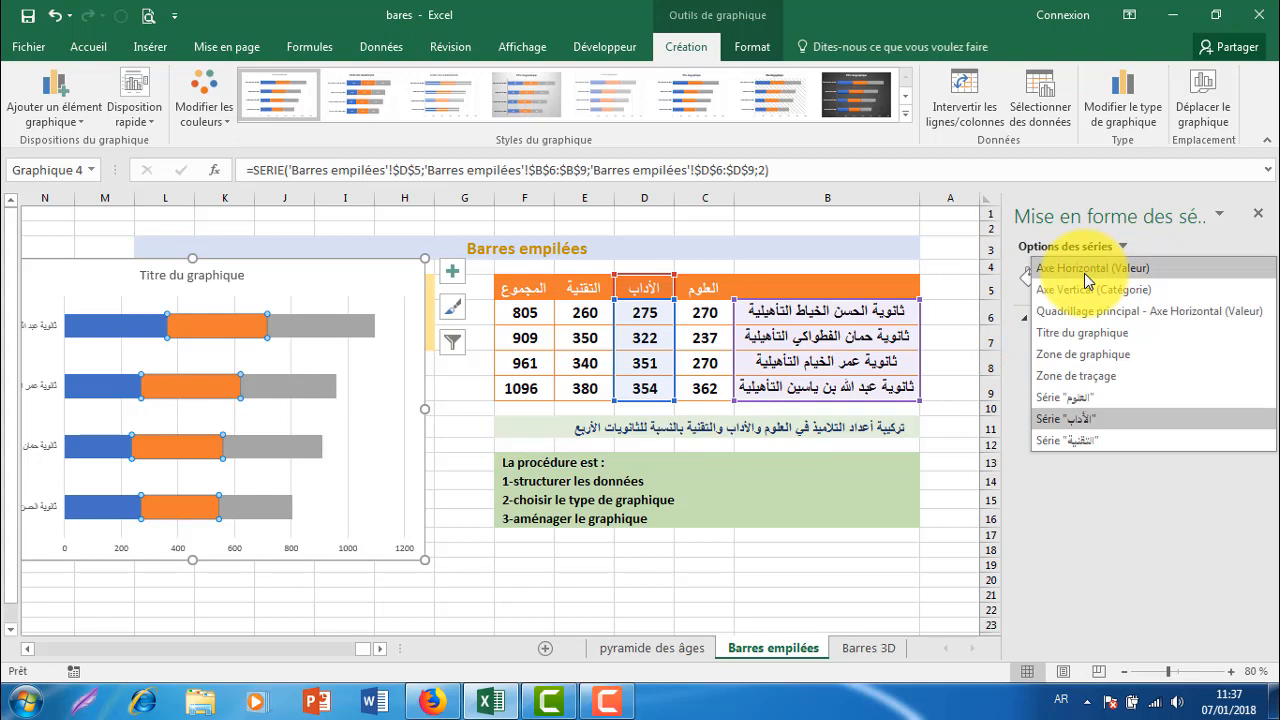
click(1084, 268)
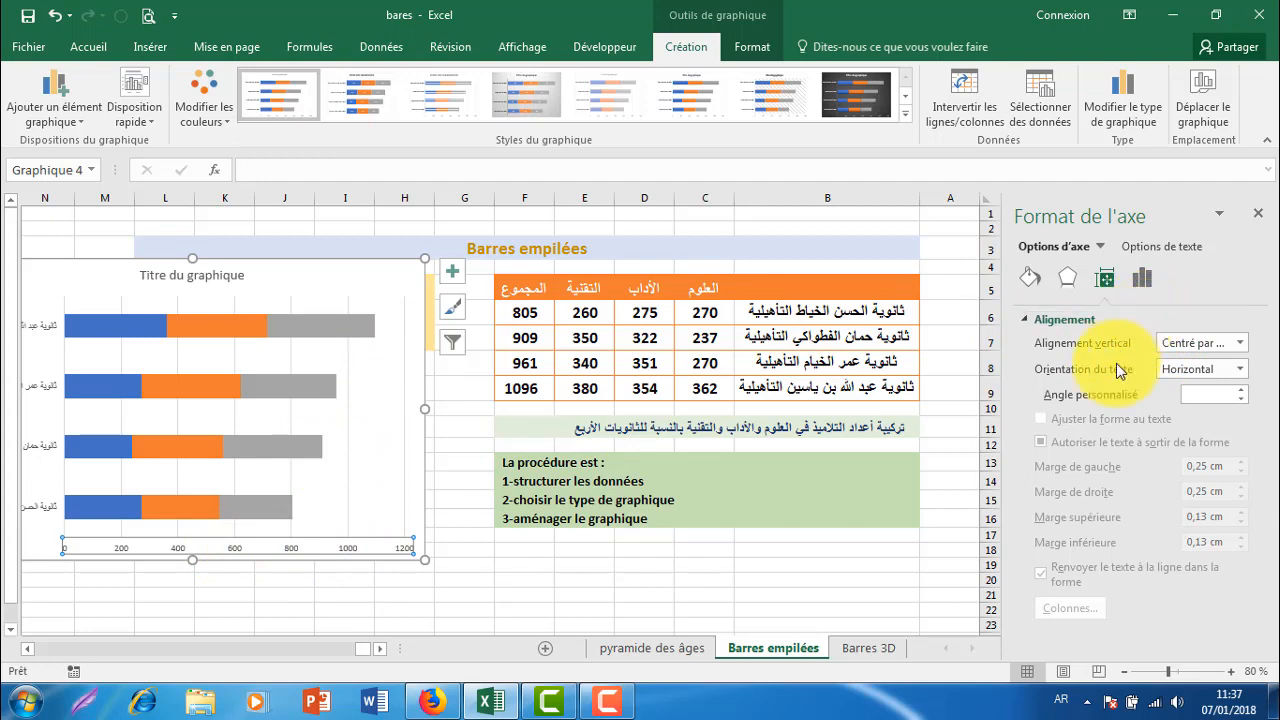
click(1142, 282)
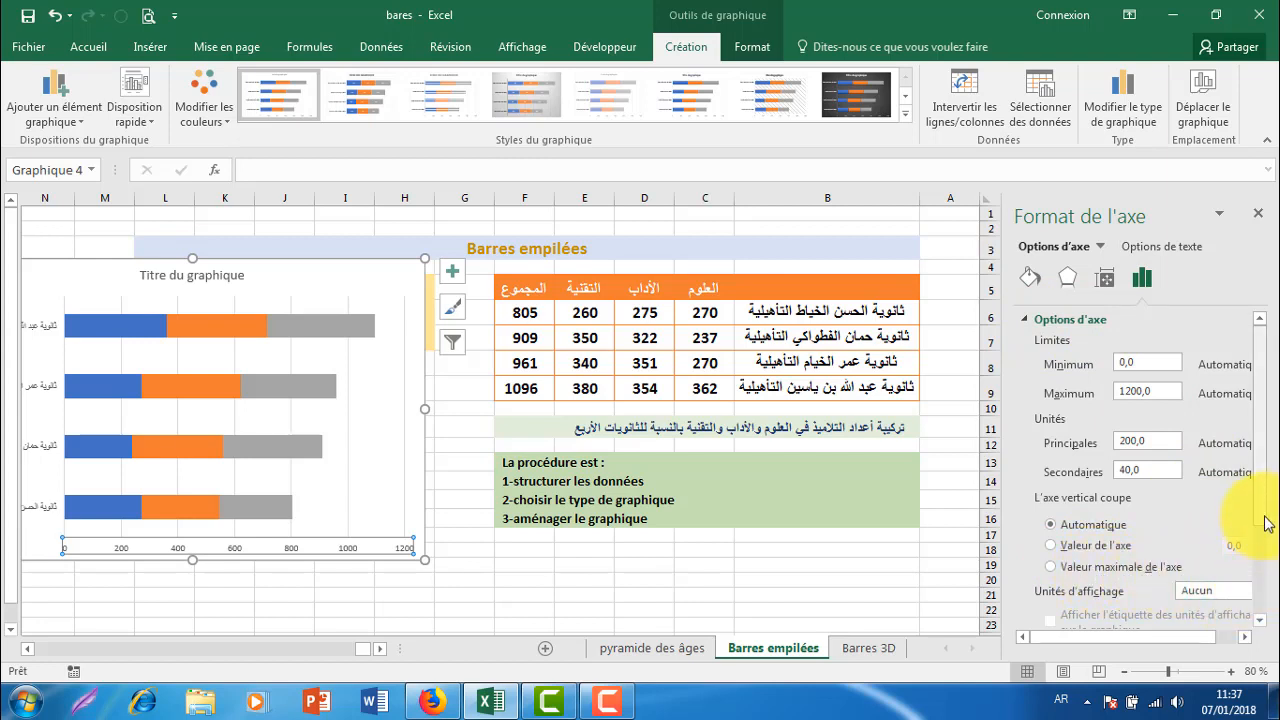
drag(1264, 516, 1267, 590)
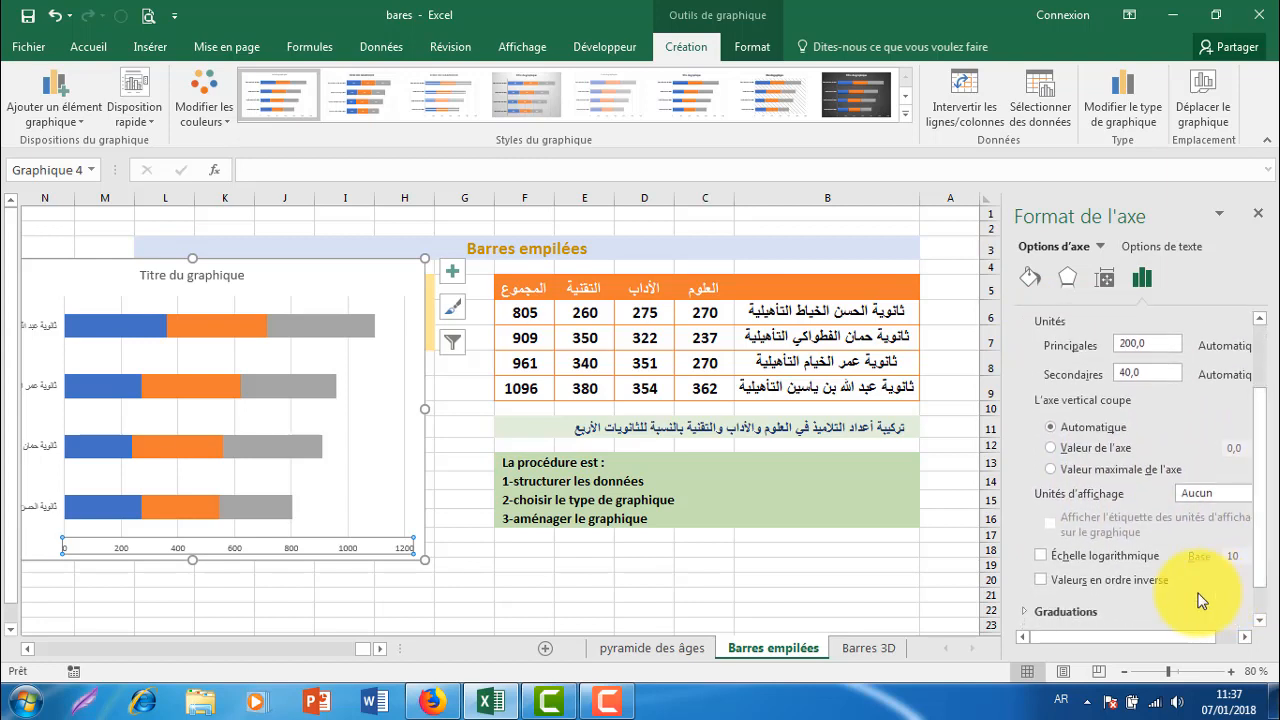
click(1040, 581)
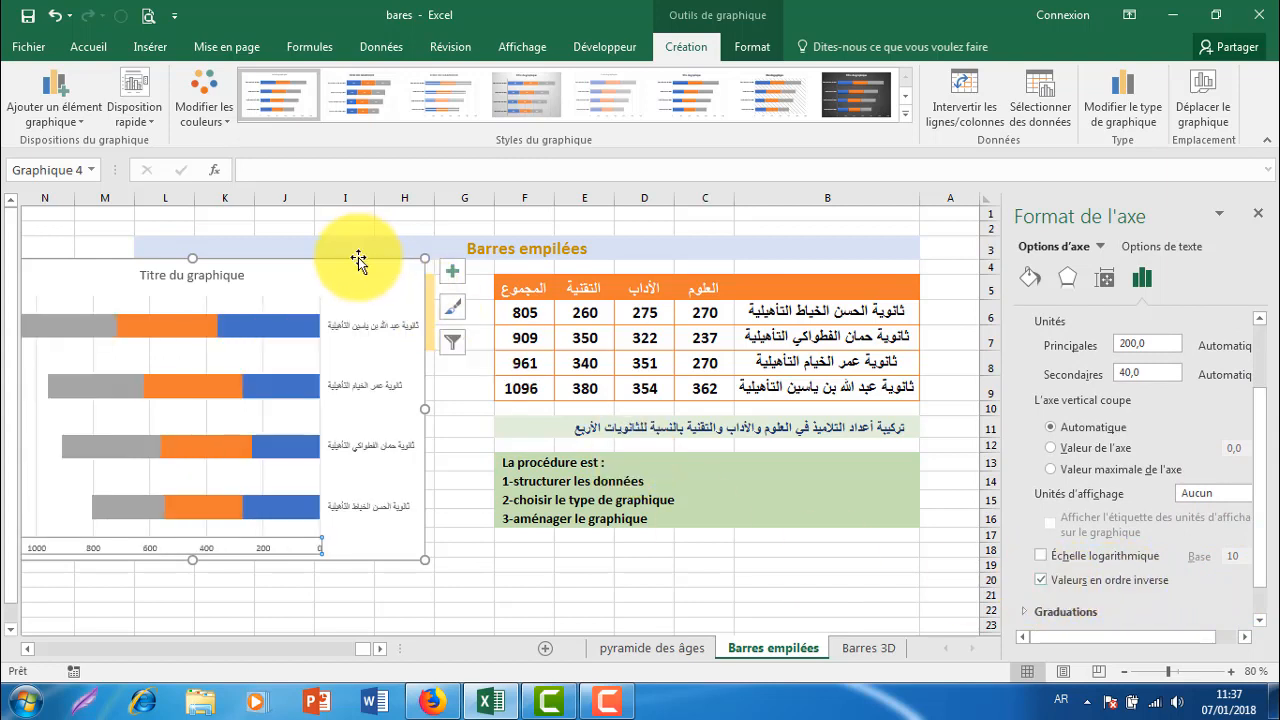
drag(426, 253, 620, 251)
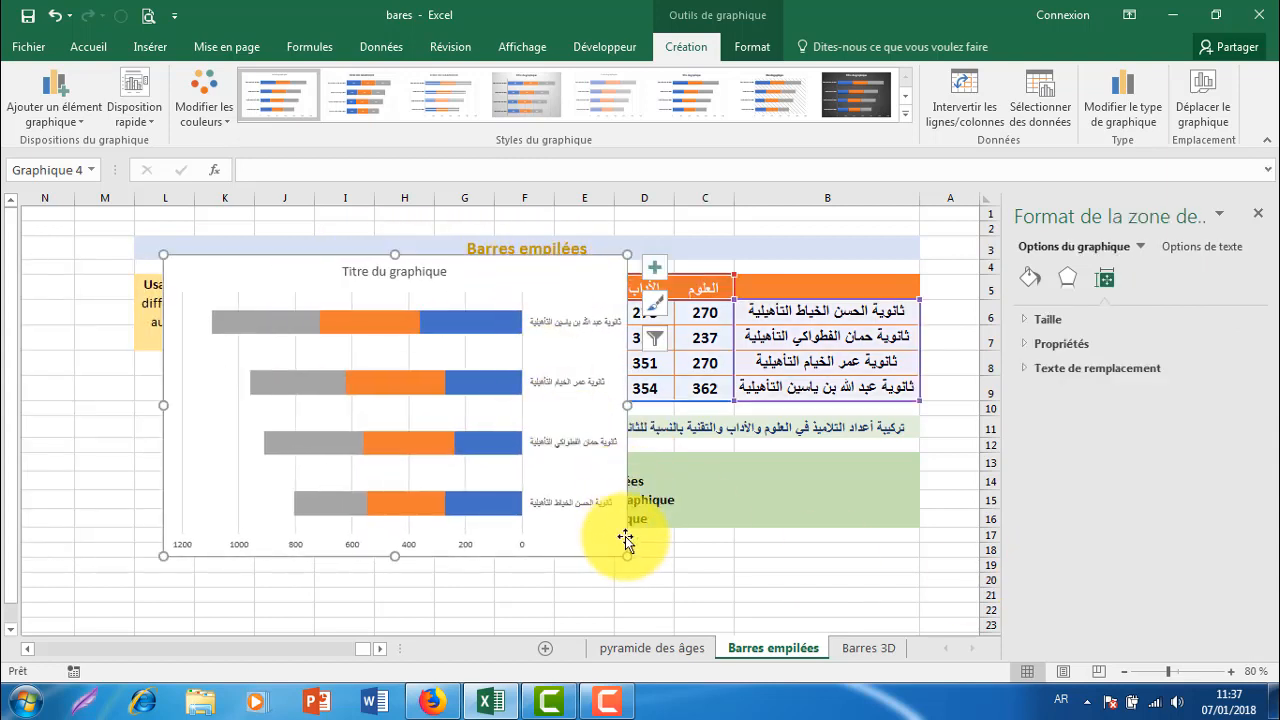
Enlarge the stacked bar chart from two opposite corners and move it so more of the data table shows.
drag(627, 556, 682, 621)
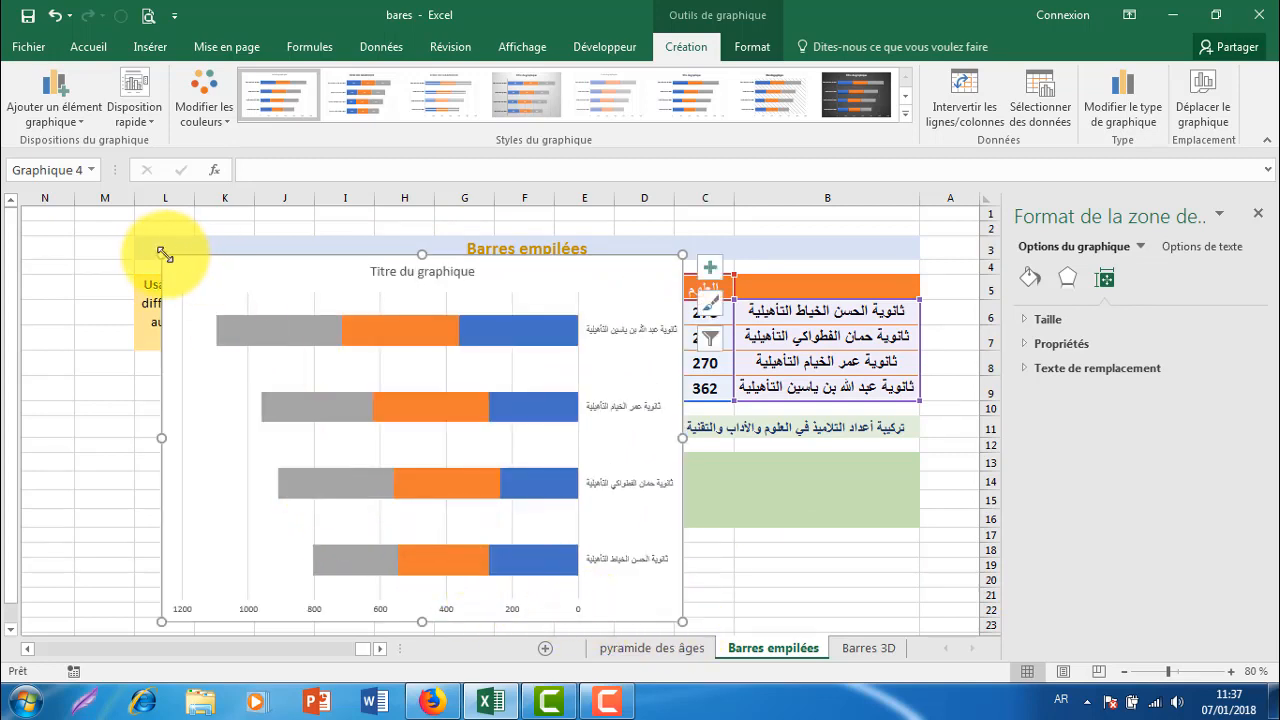
drag(157, 252, 130, 218)
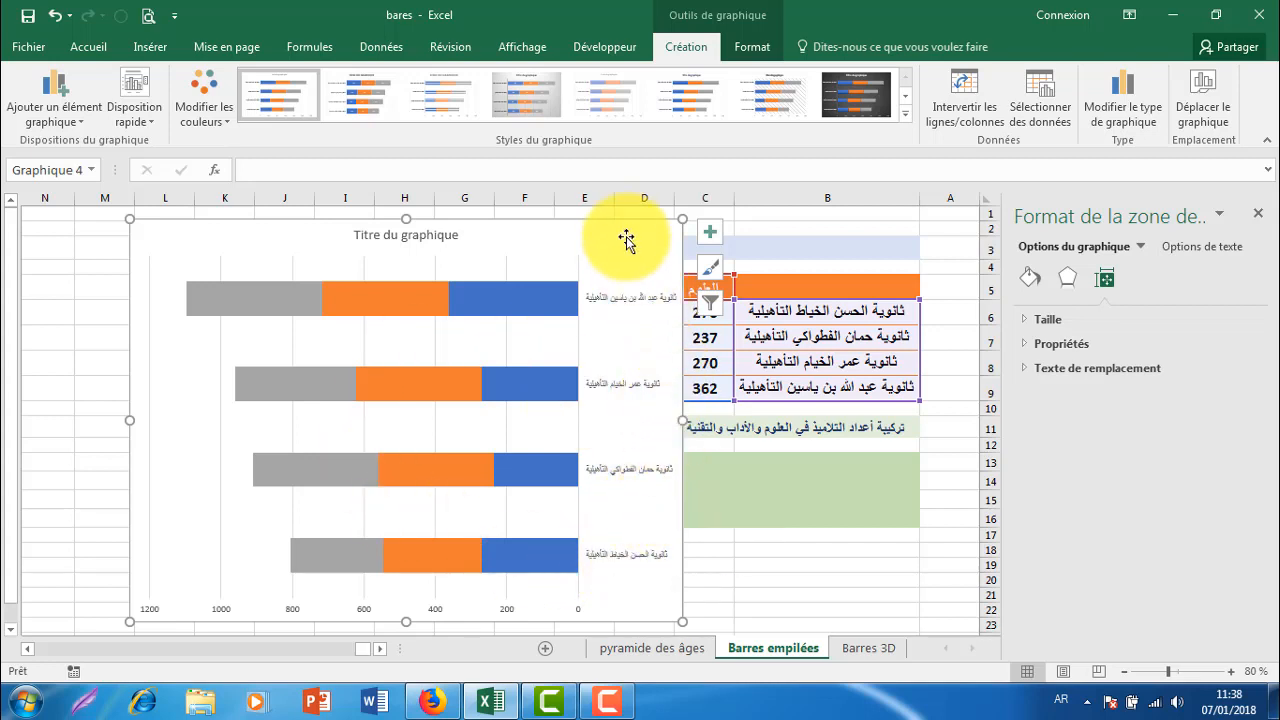
drag(616, 220, 583, 237)
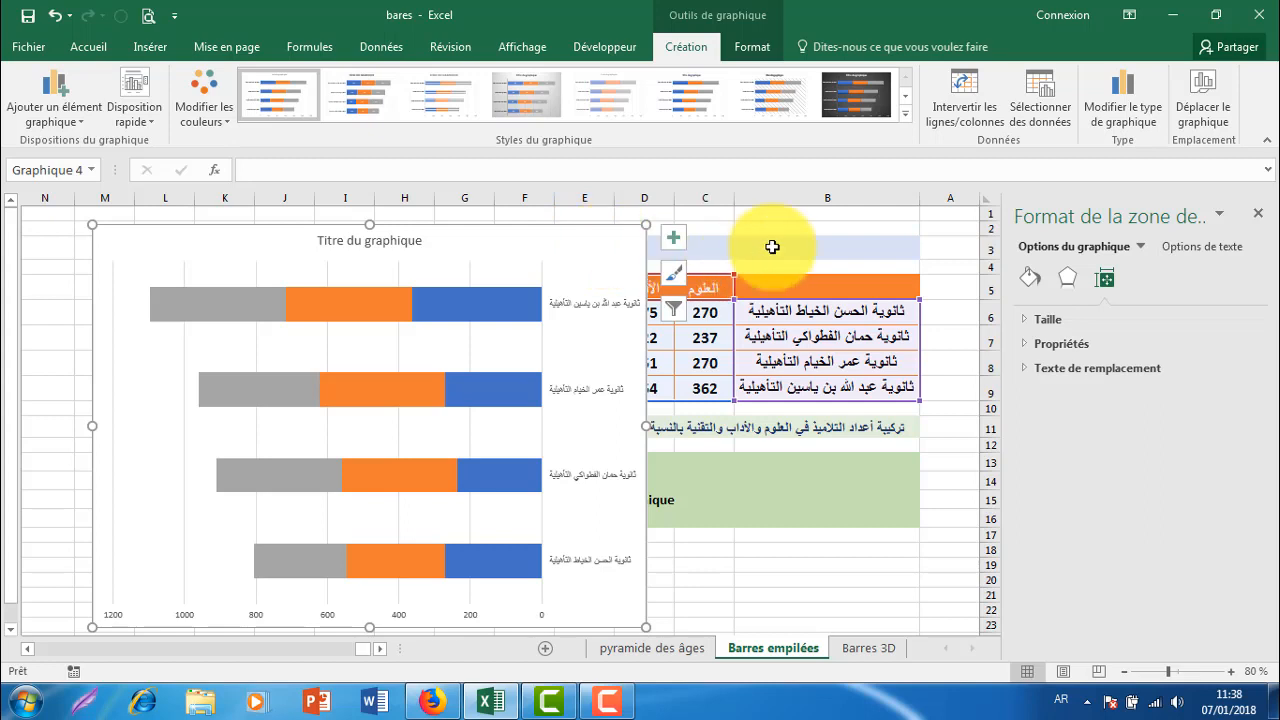
Fill the chart area with a solid light blue, after trying a light green.
click(1137, 246)
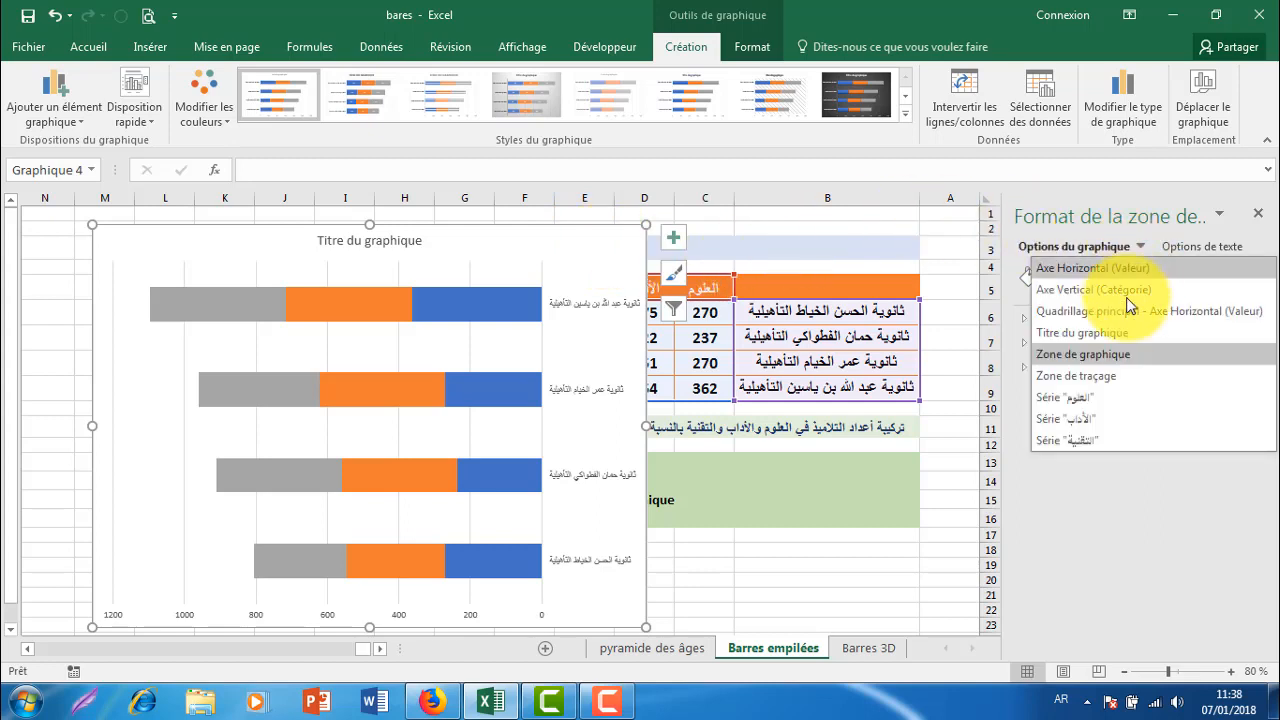
click(1100, 352)
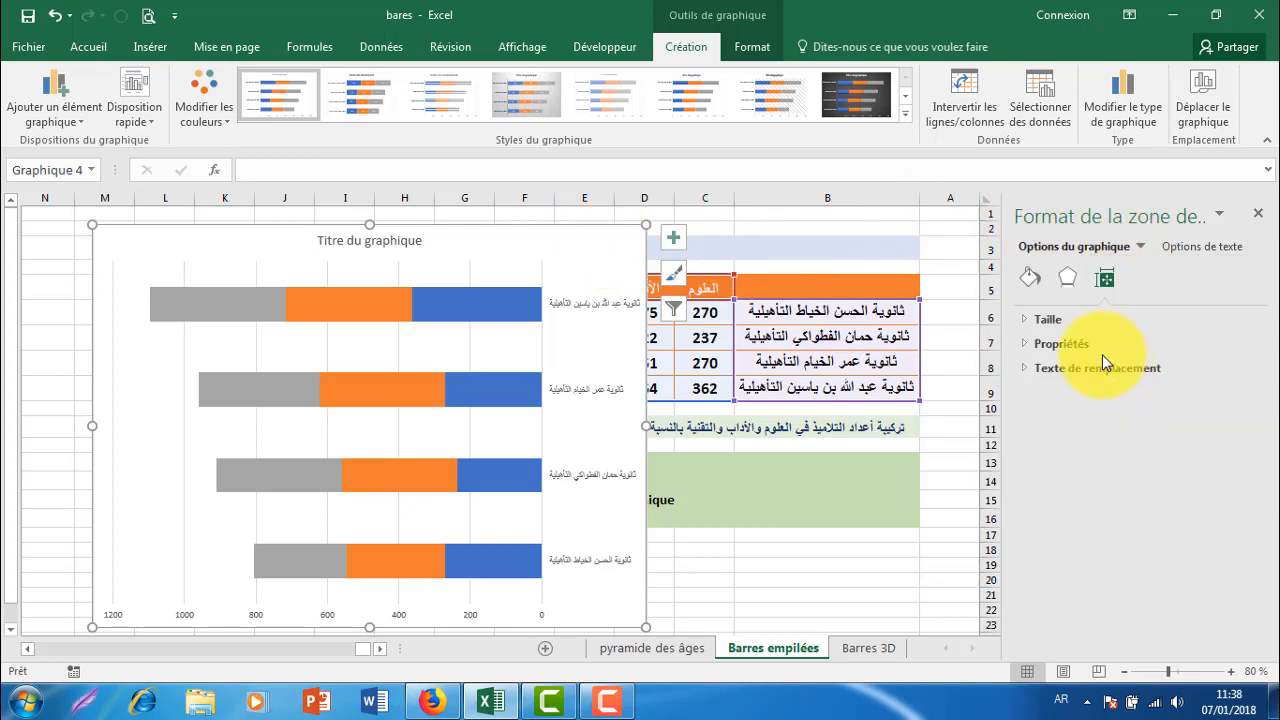
click(1032, 280)
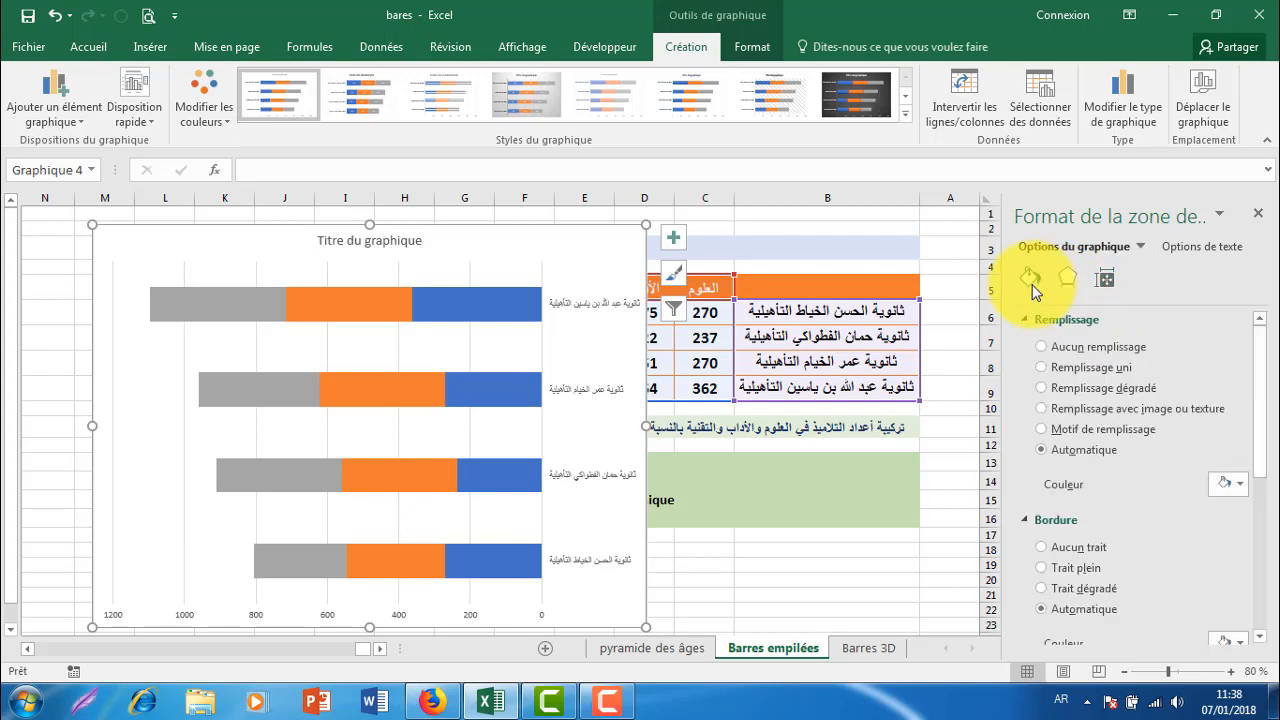
click(1243, 486)
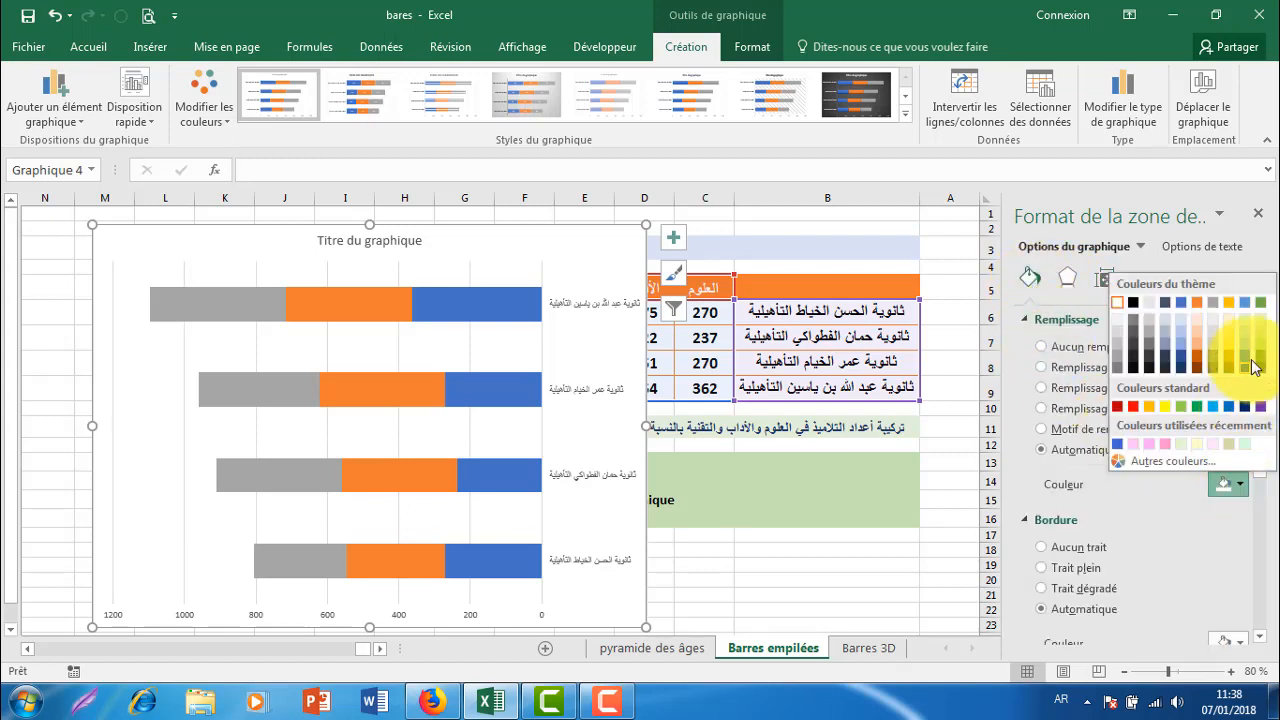
click(1261, 320)
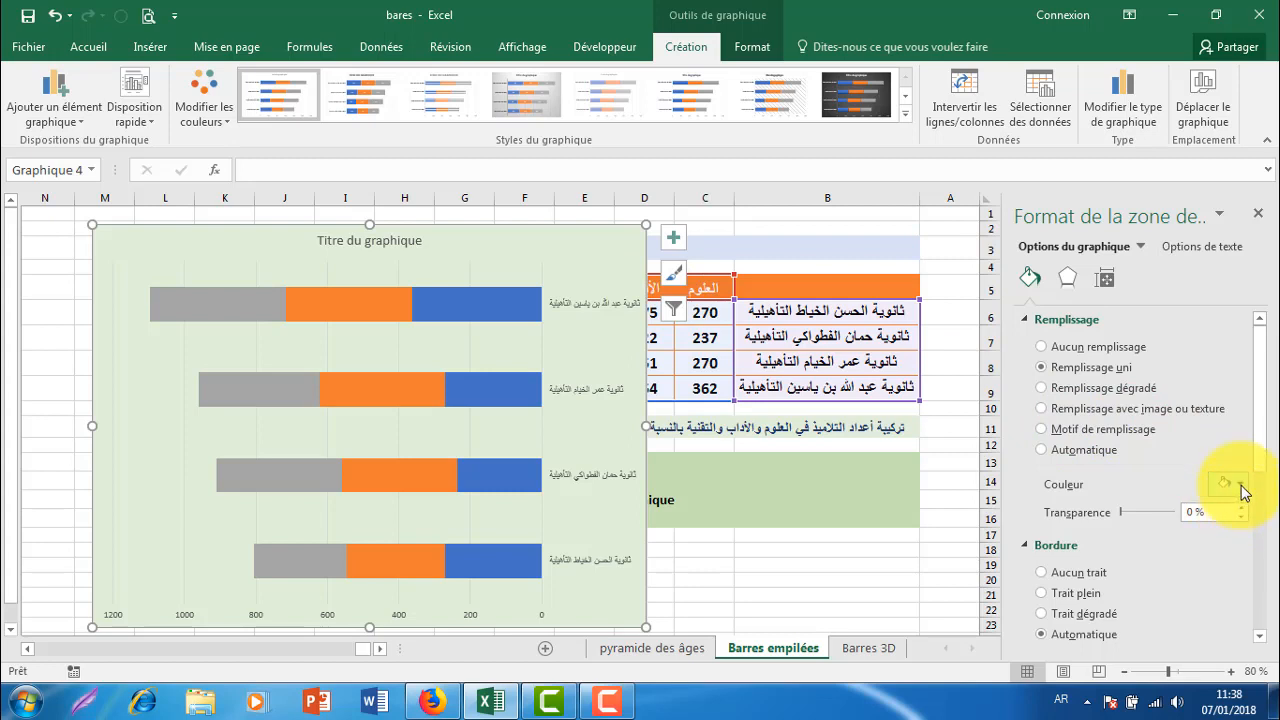
click(1243, 488)
click(1249, 327)
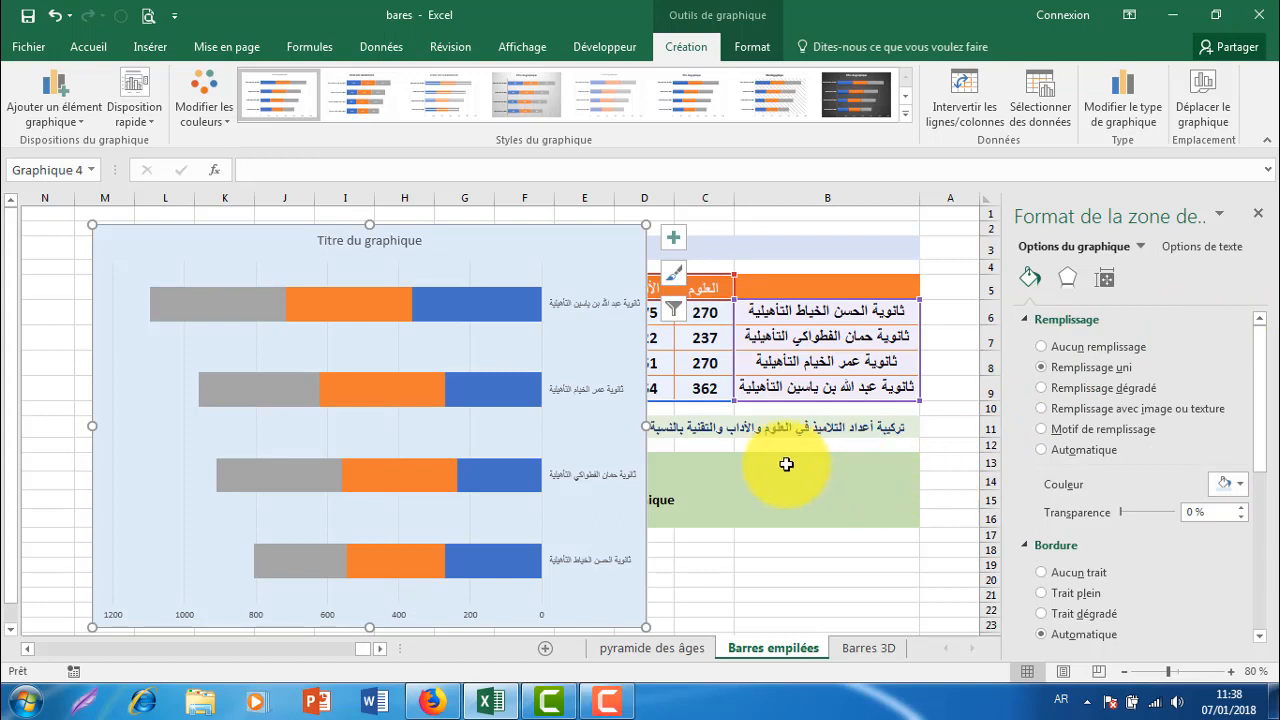
Recolour the data series with solid fills: gold-orange for العلوم, light green for الآداب and light pink for التقنية.
click(478, 310)
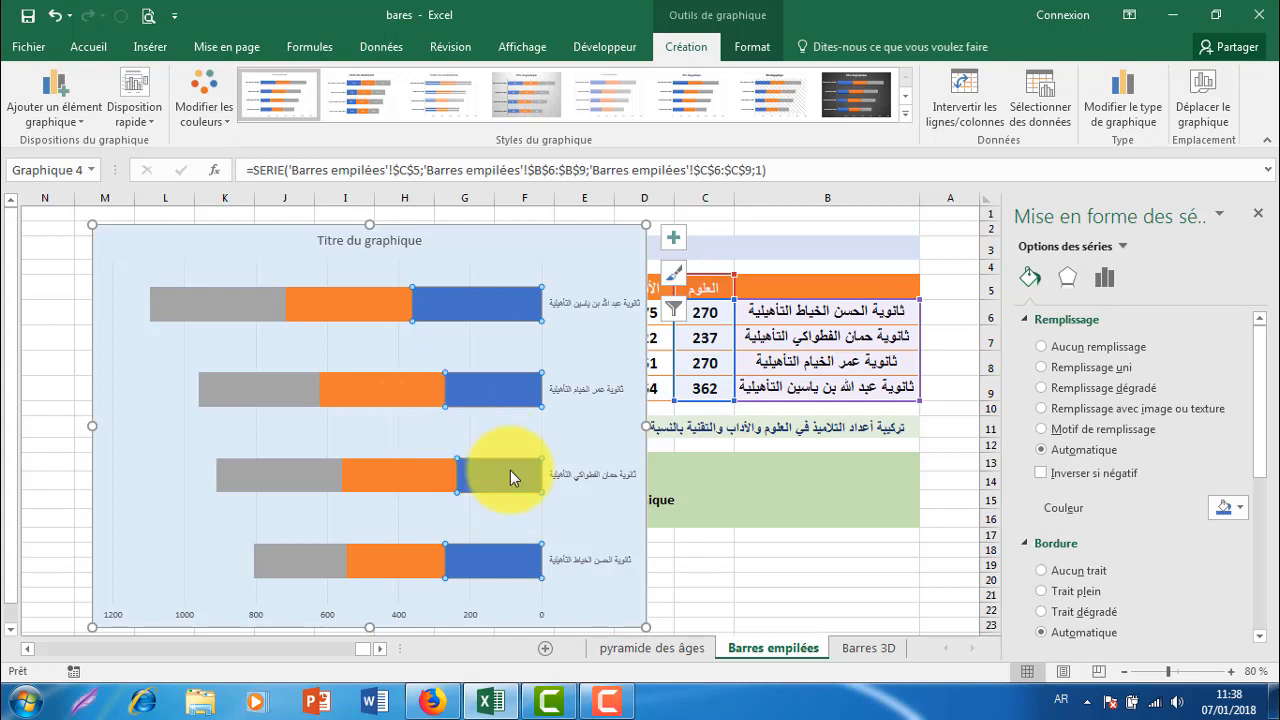
click(1238, 508)
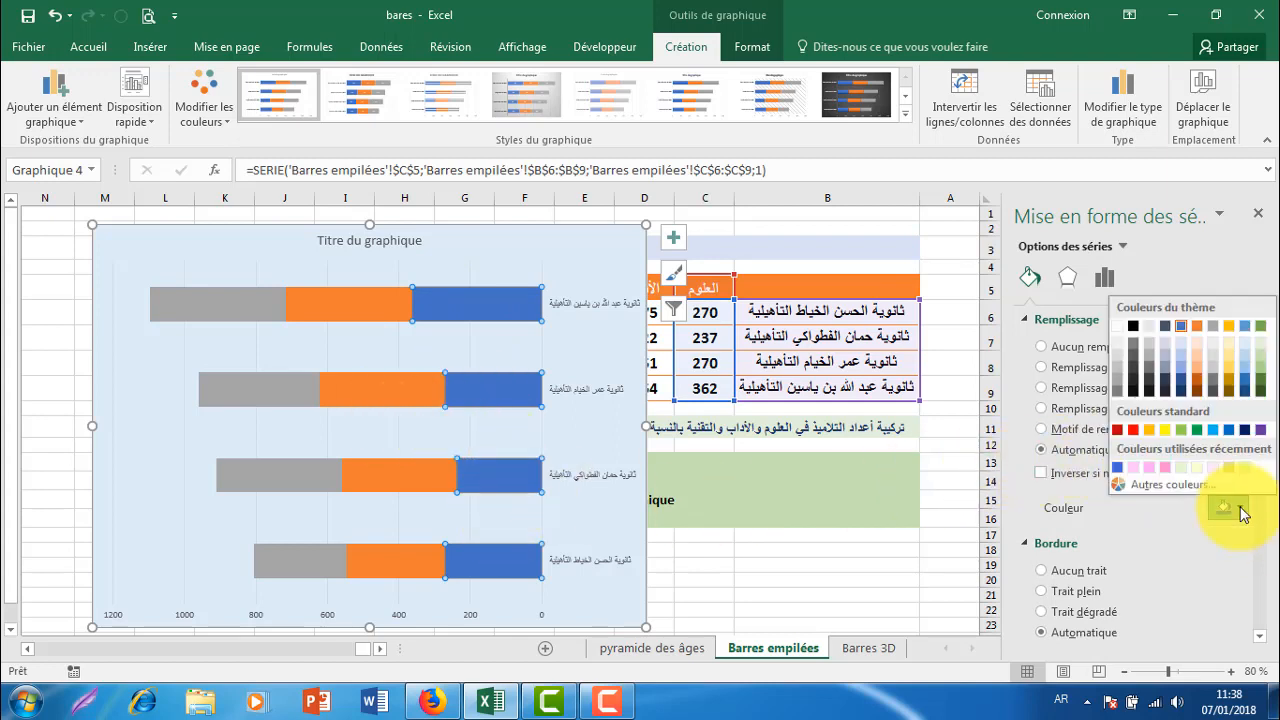
click(1150, 431)
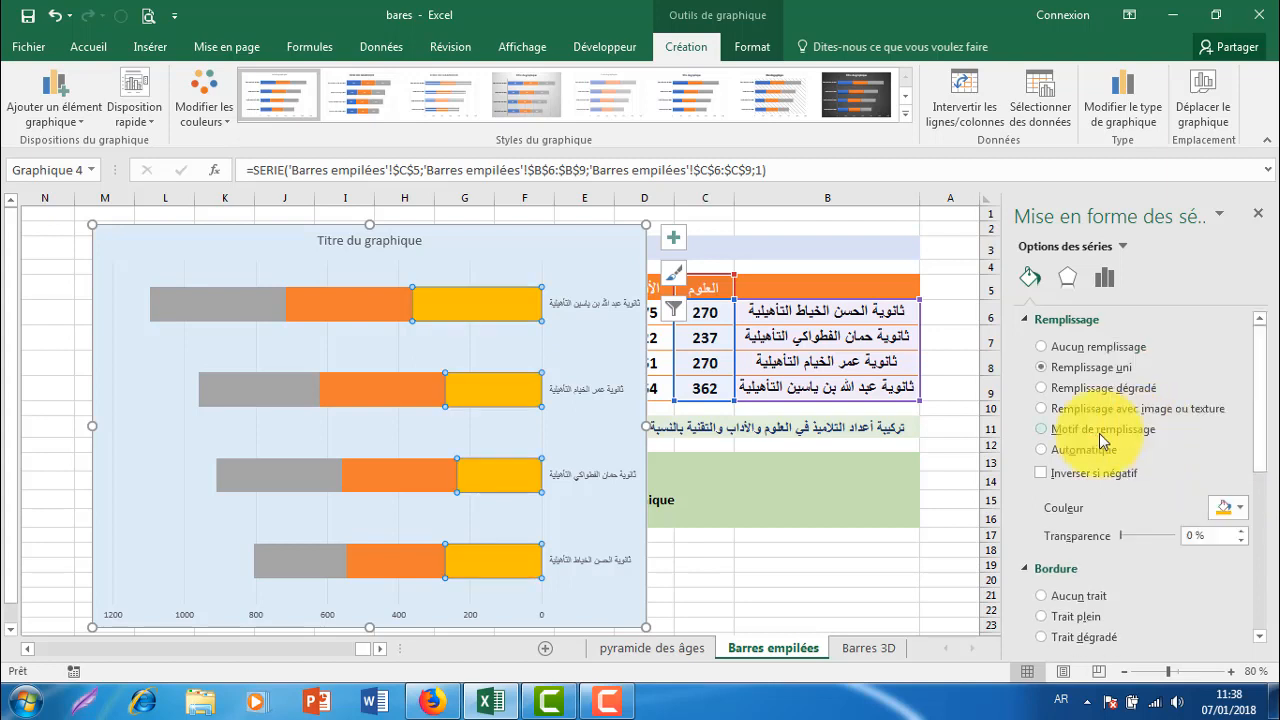
click(380, 322)
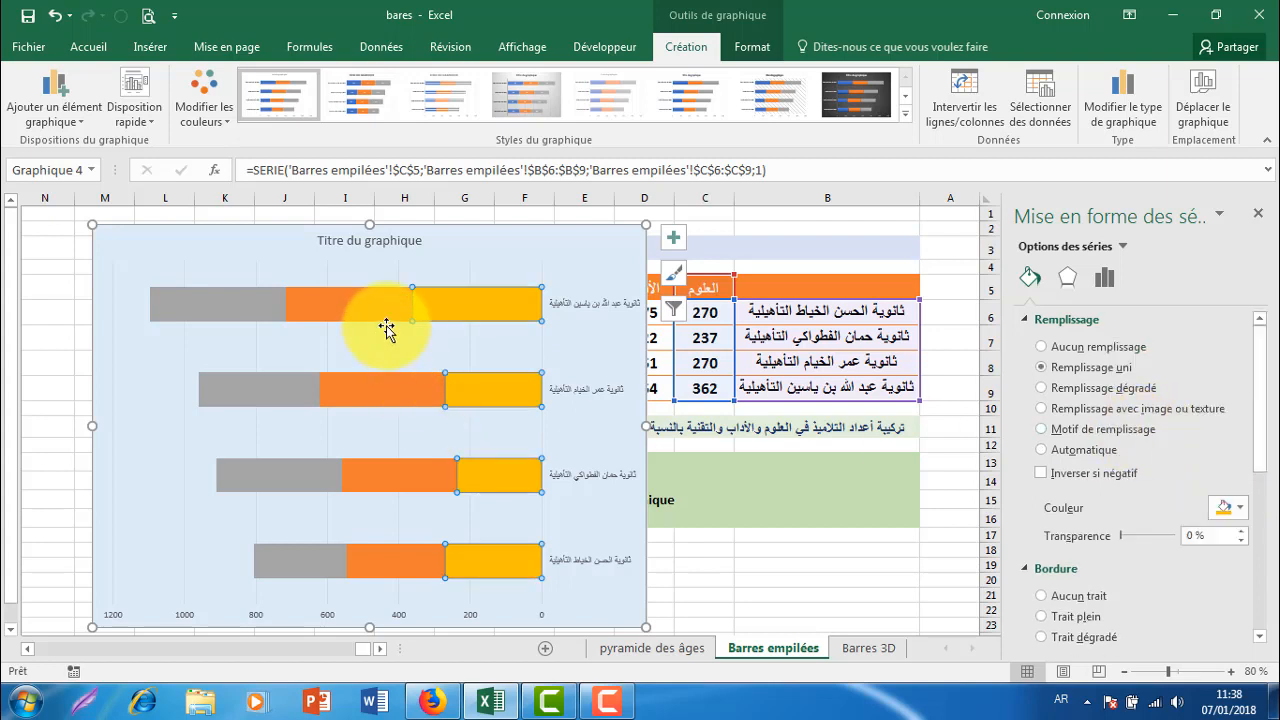
click(1243, 512)
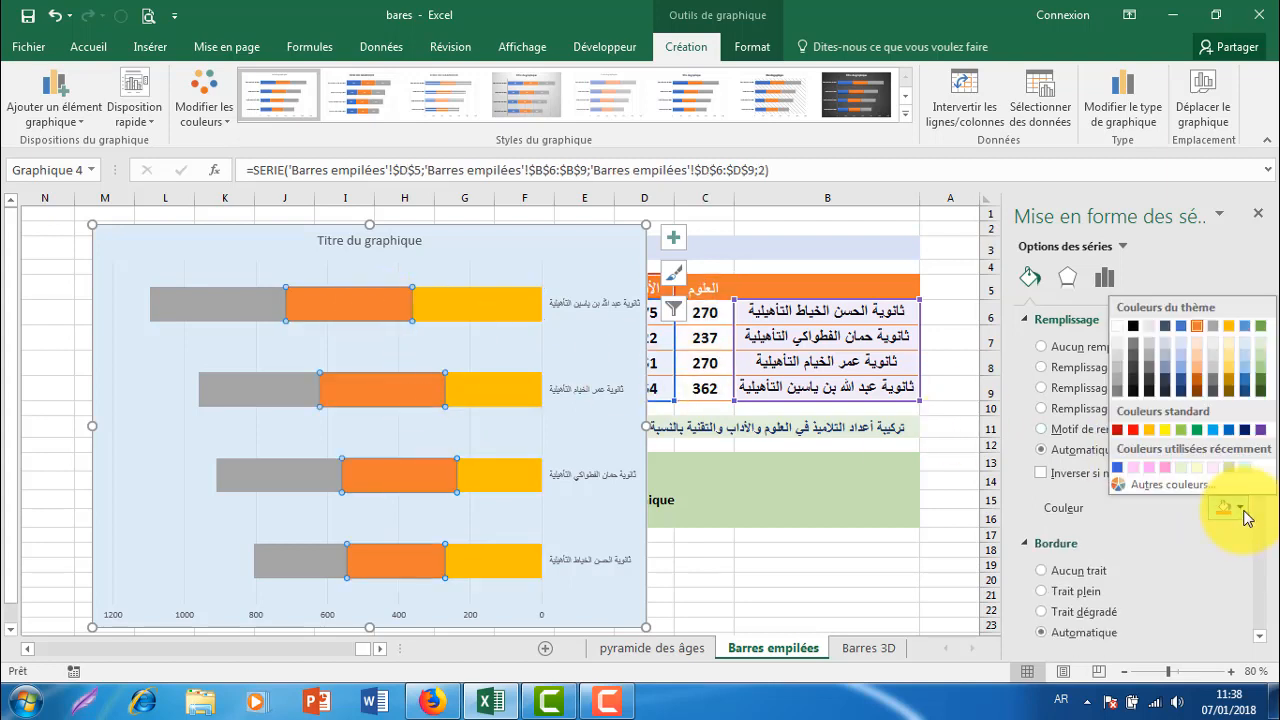
click(1261, 374)
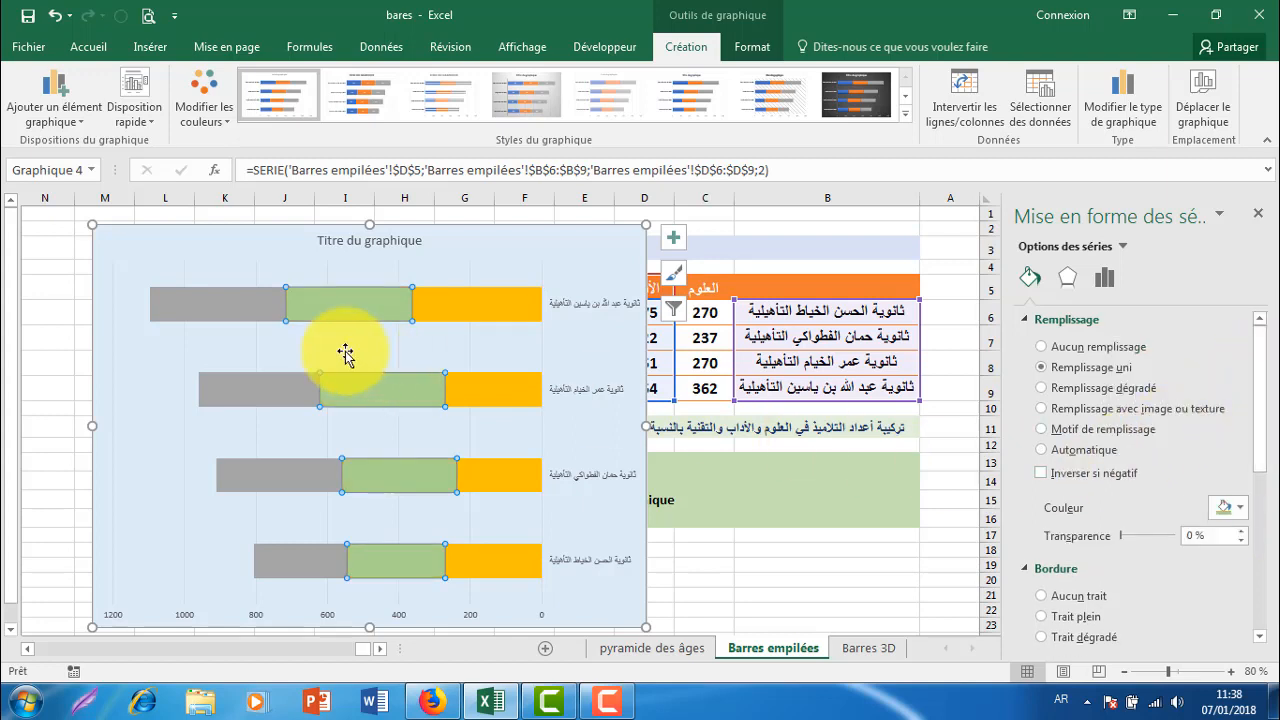
click(253, 314)
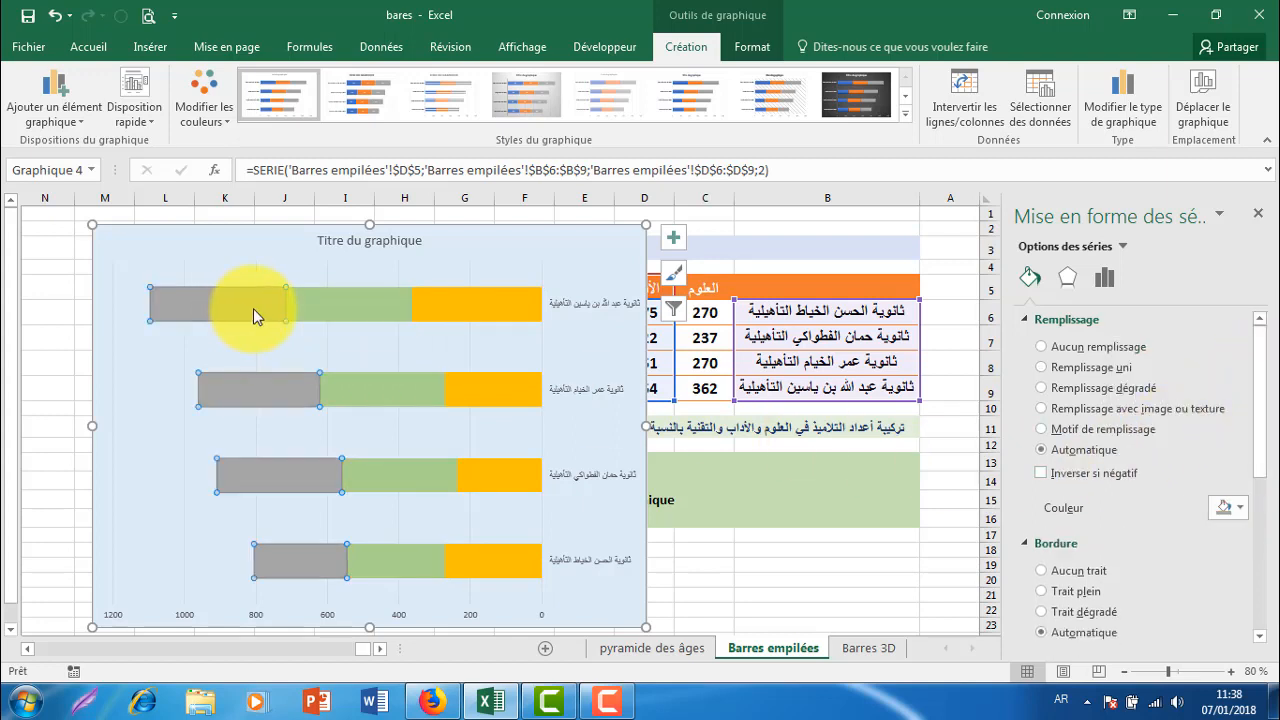
click(1244, 510)
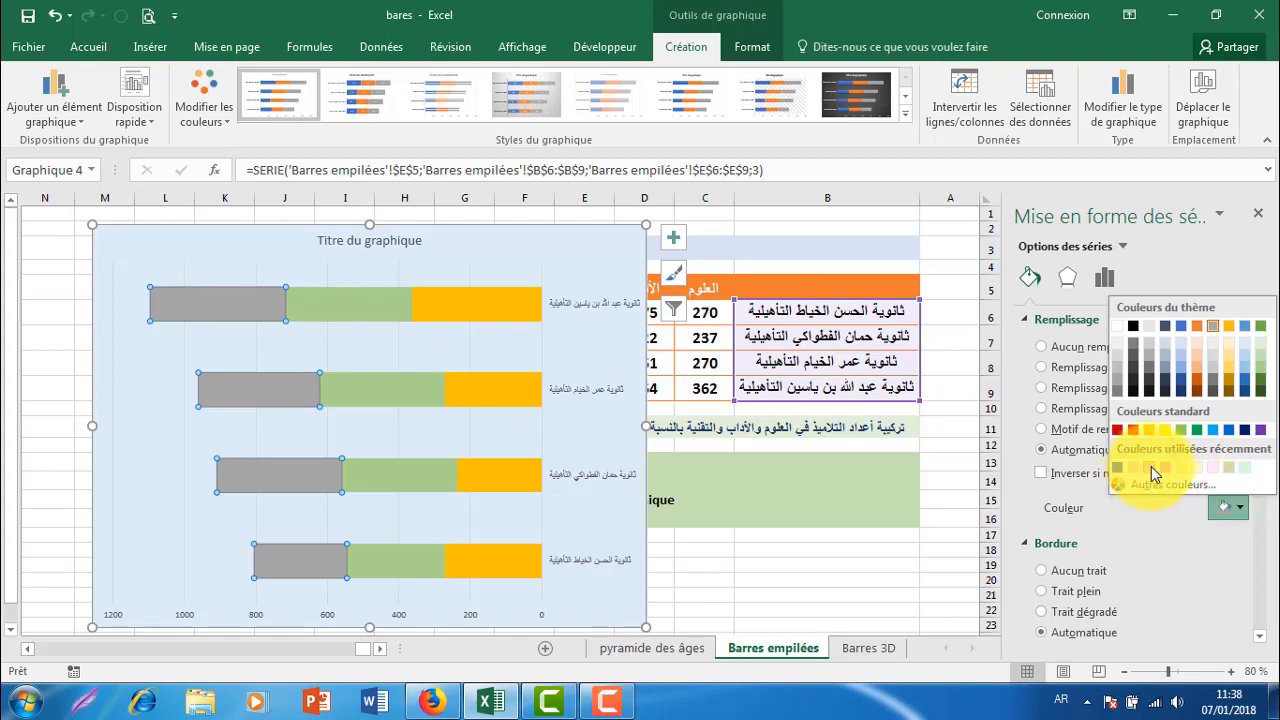
click(1155, 472)
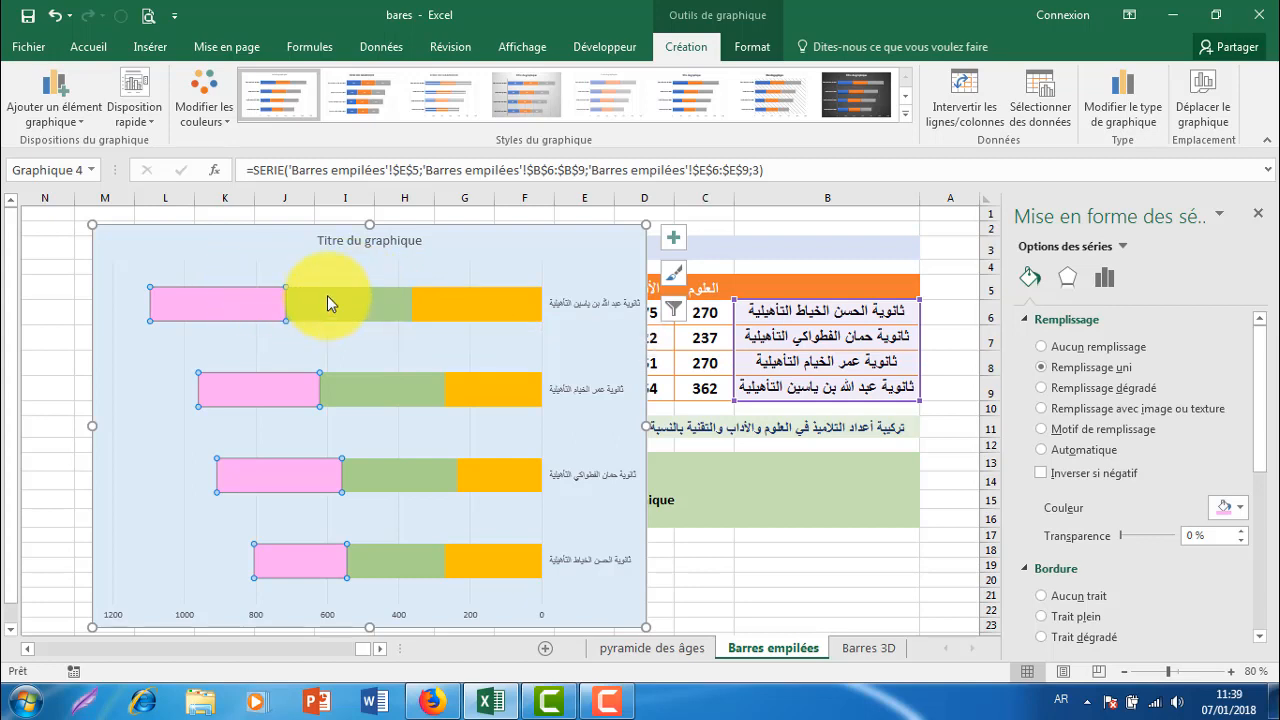
Reduce the series overlap of the stacked bars to 58 %.
click(474, 316)
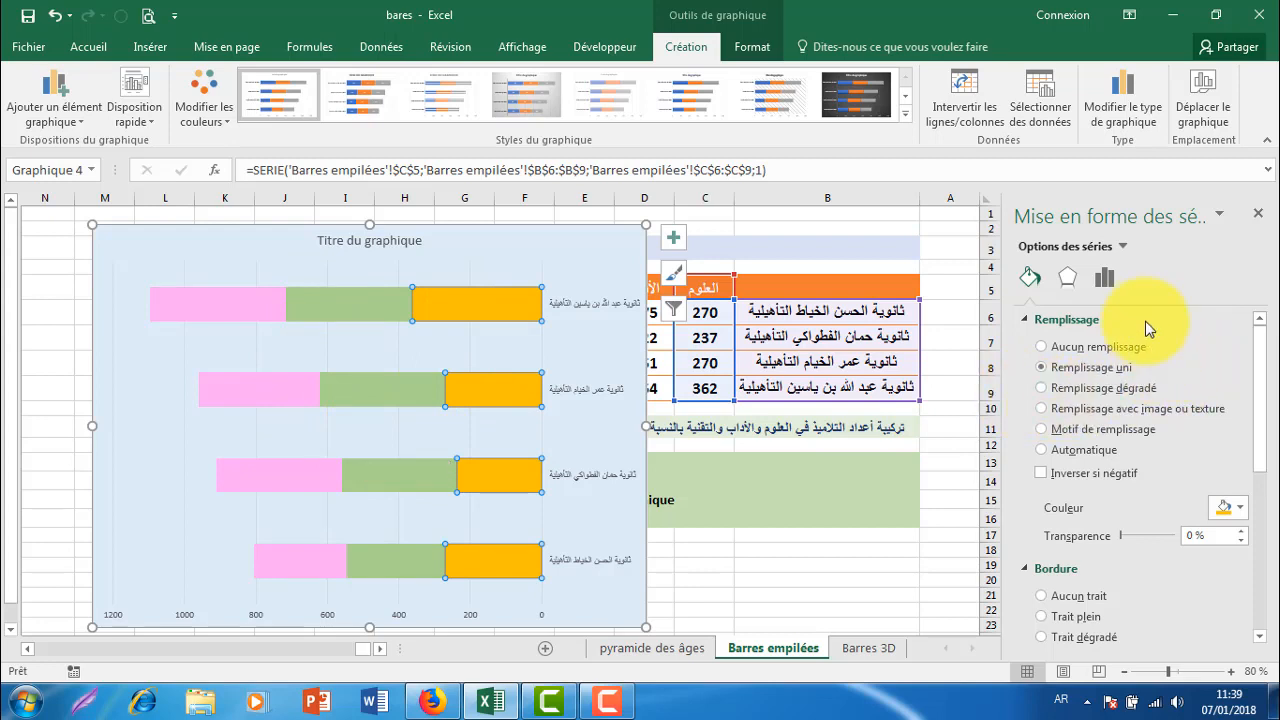
click(1106, 282)
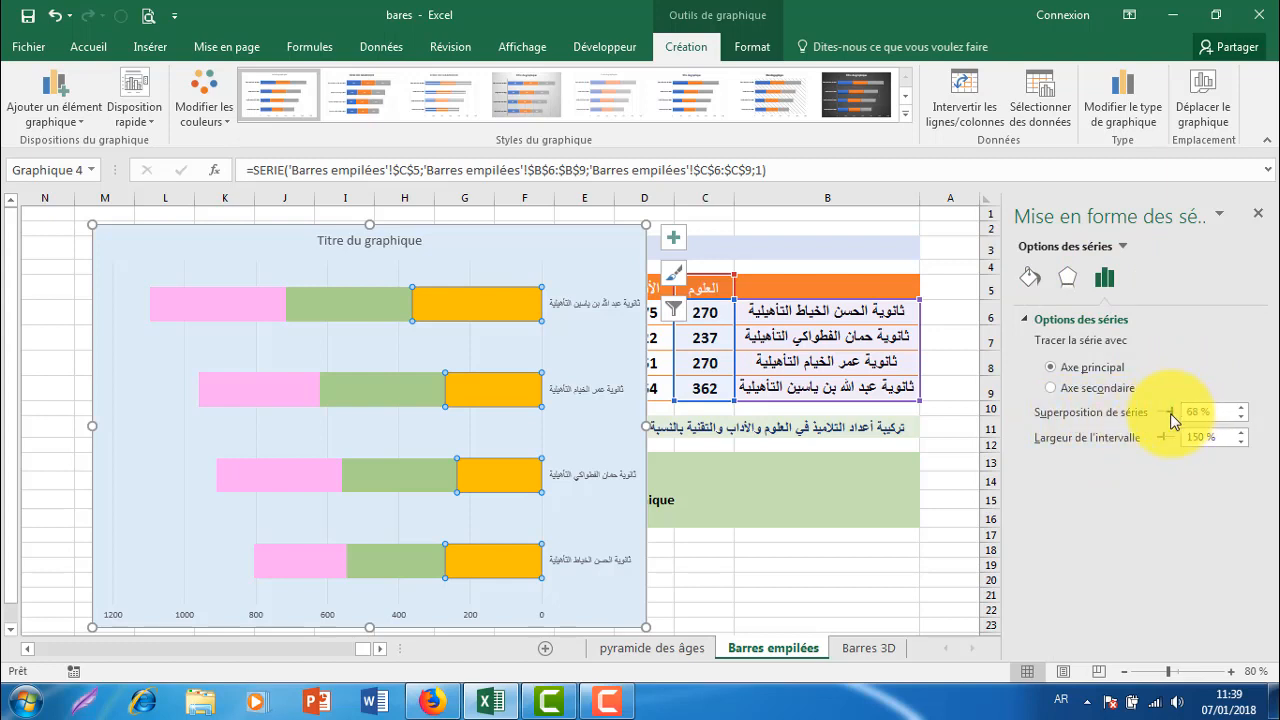
drag(1171, 414, 1168, 414)
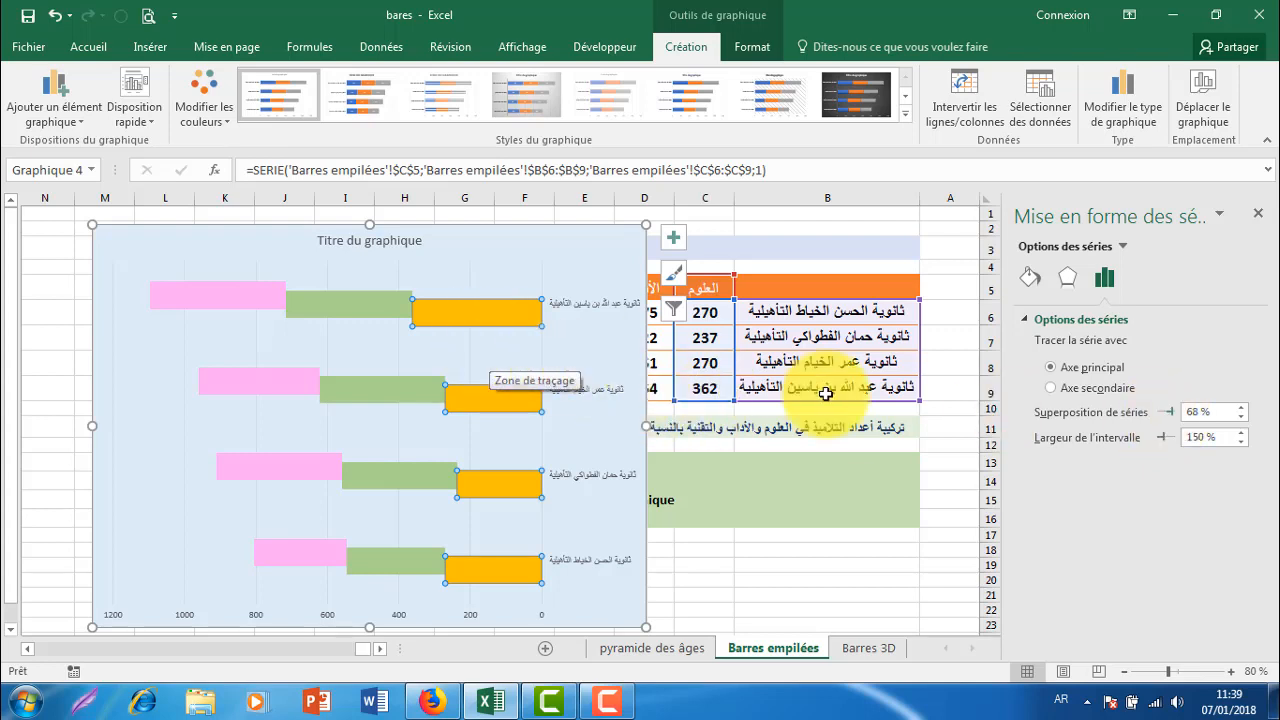
click(1241, 421)
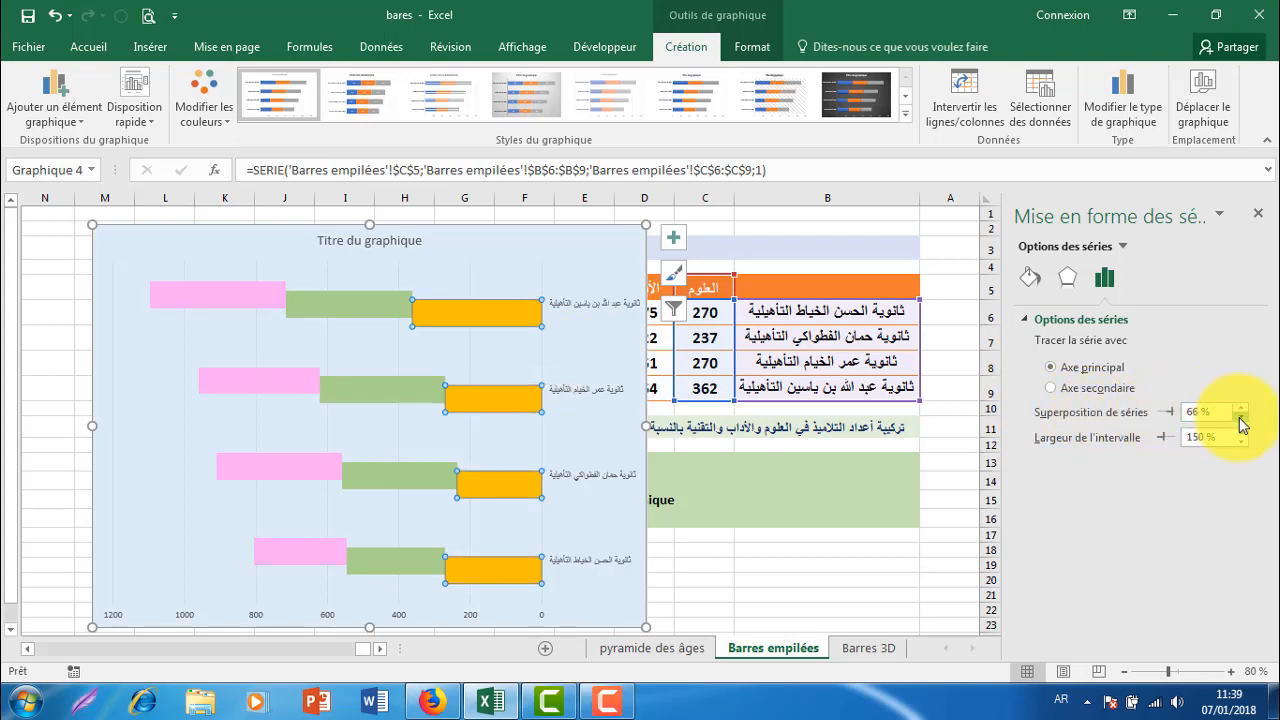
click(1241, 421)
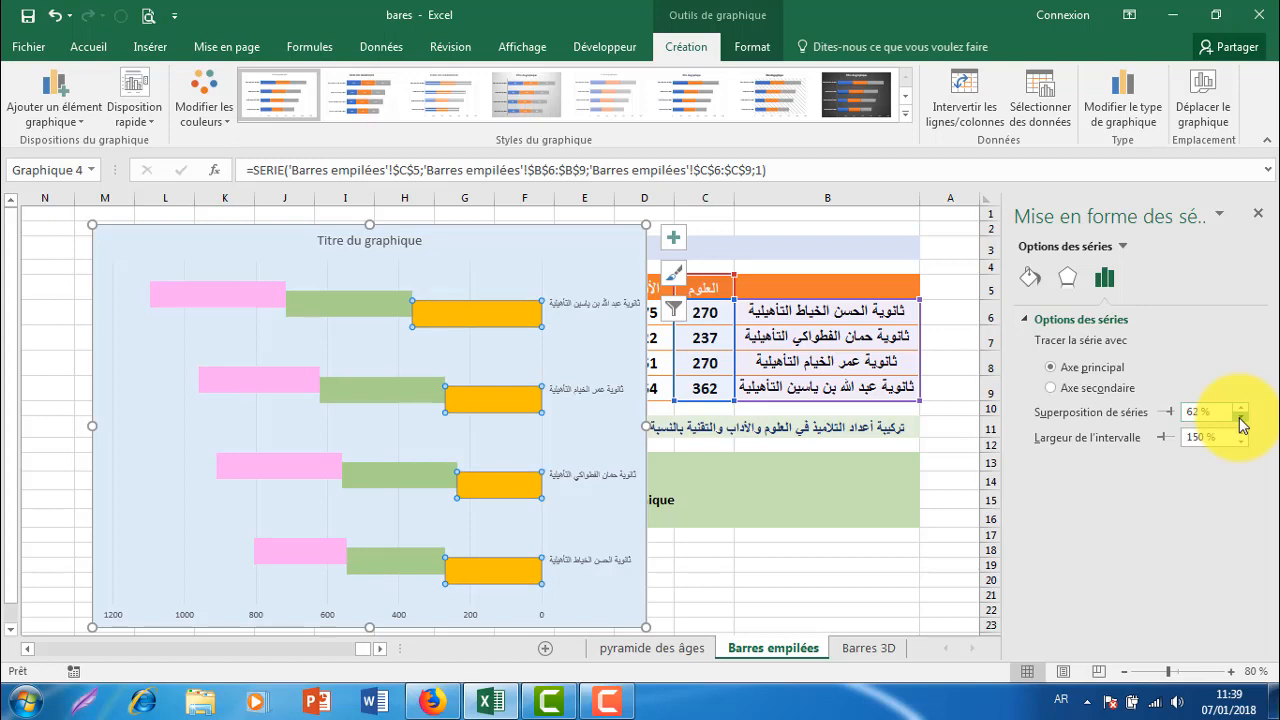
click(1241, 421)
click(1241, 421)
click(1241, 421)
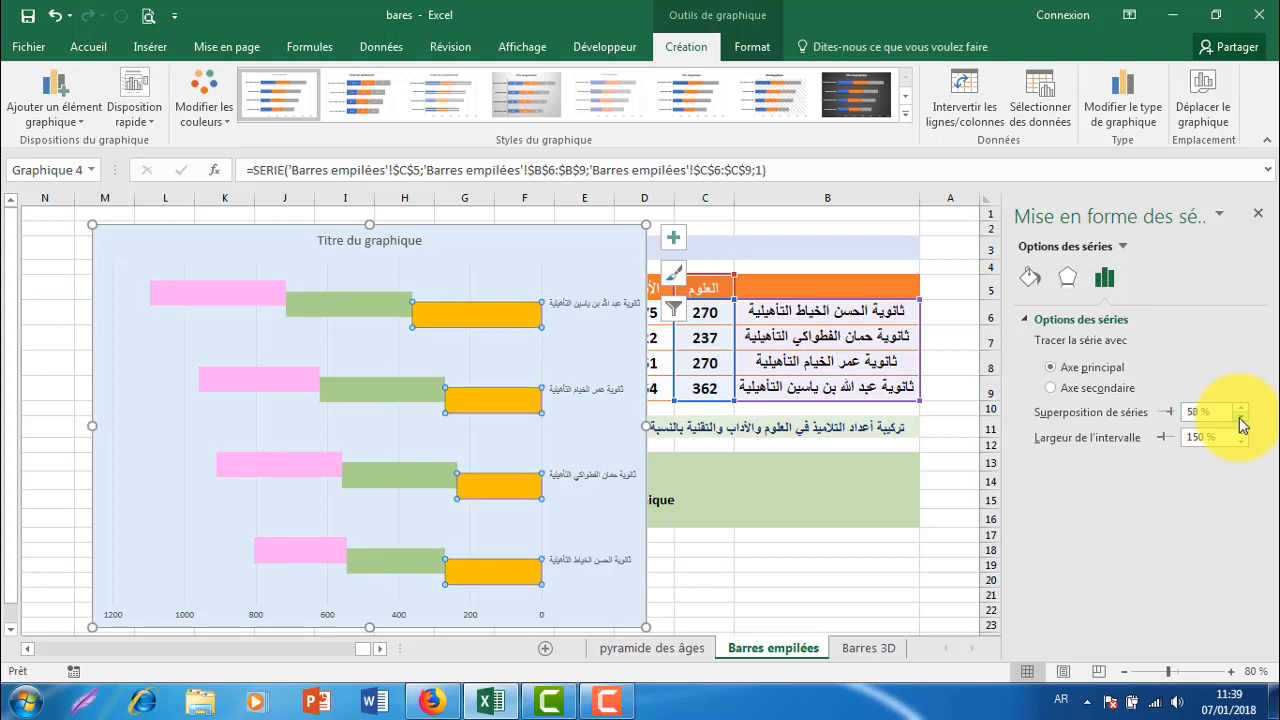
click(1241, 421)
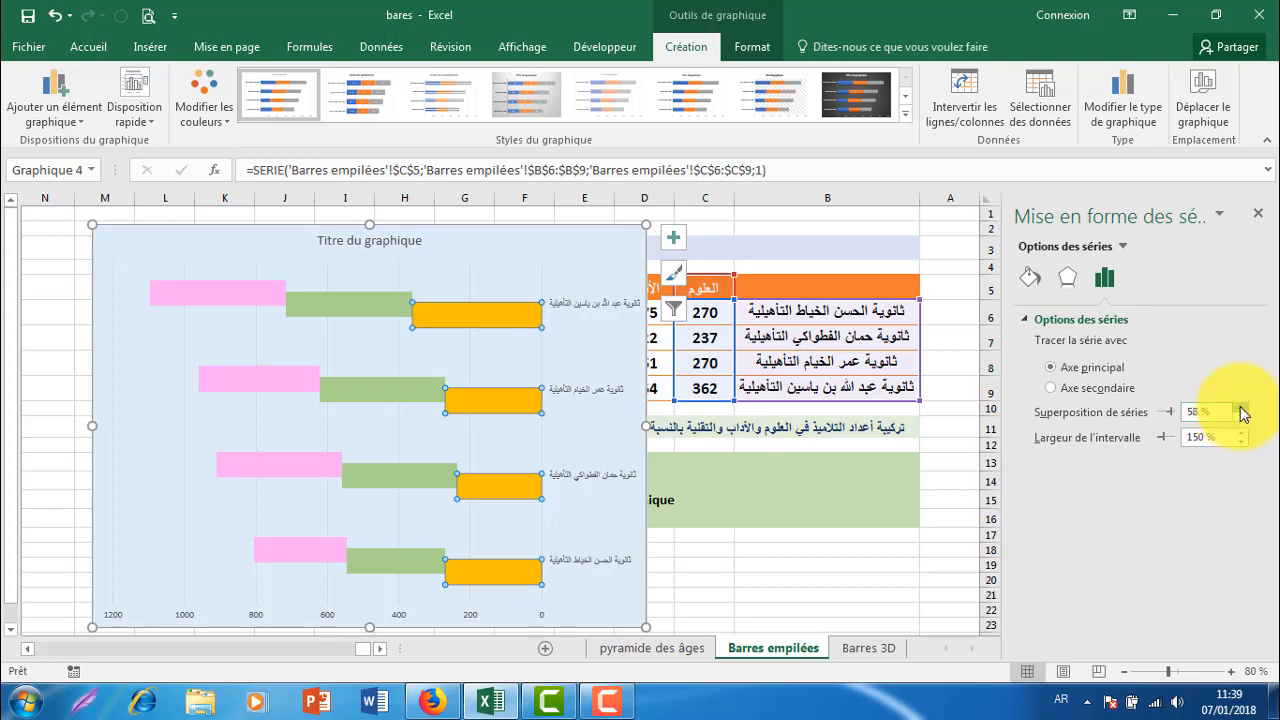
Raise the series overlap to 85 % so the stacked segments are only slightly staggered.
click(1241, 408)
click(1241, 408)
click(1241, 408)
click(1241, 408)
click(1241, 408)
click(1241, 408)
click(1241, 408)
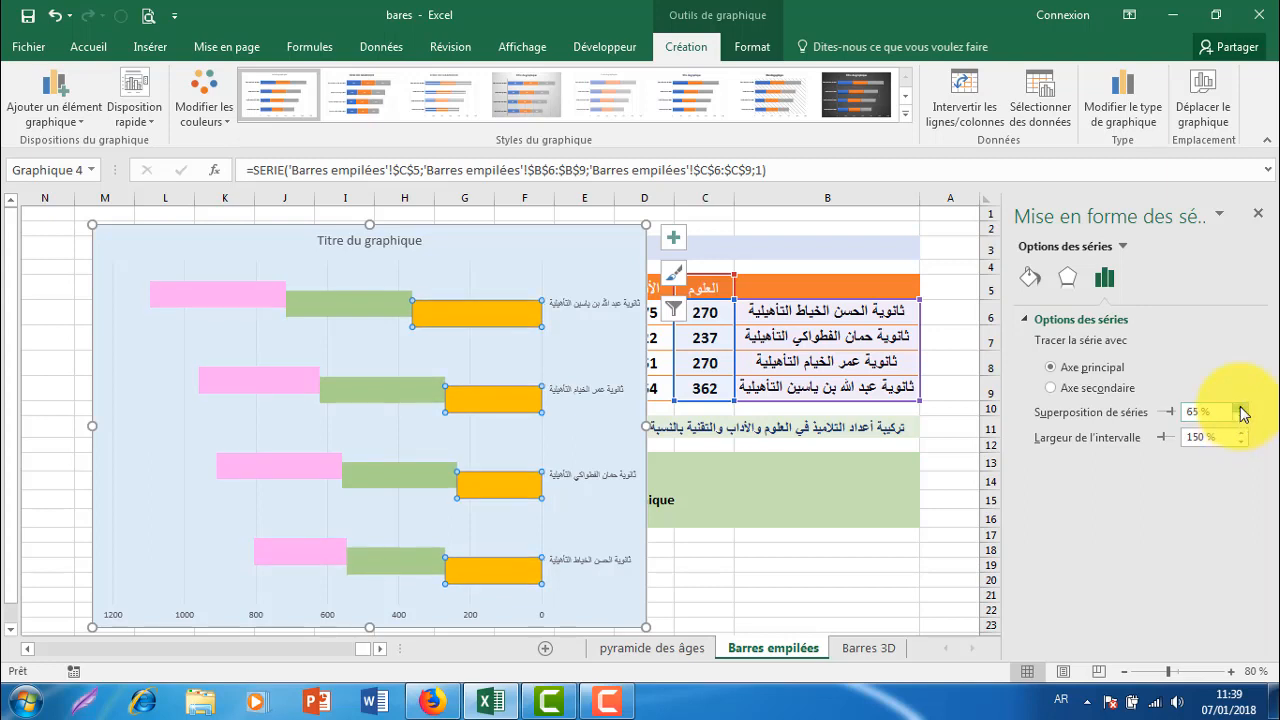
click(1241, 408)
click(1241, 408)
click(1241, 408)
click(1241, 408)
click(1241, 408)
click(1241, 408)
click(1241, 408)
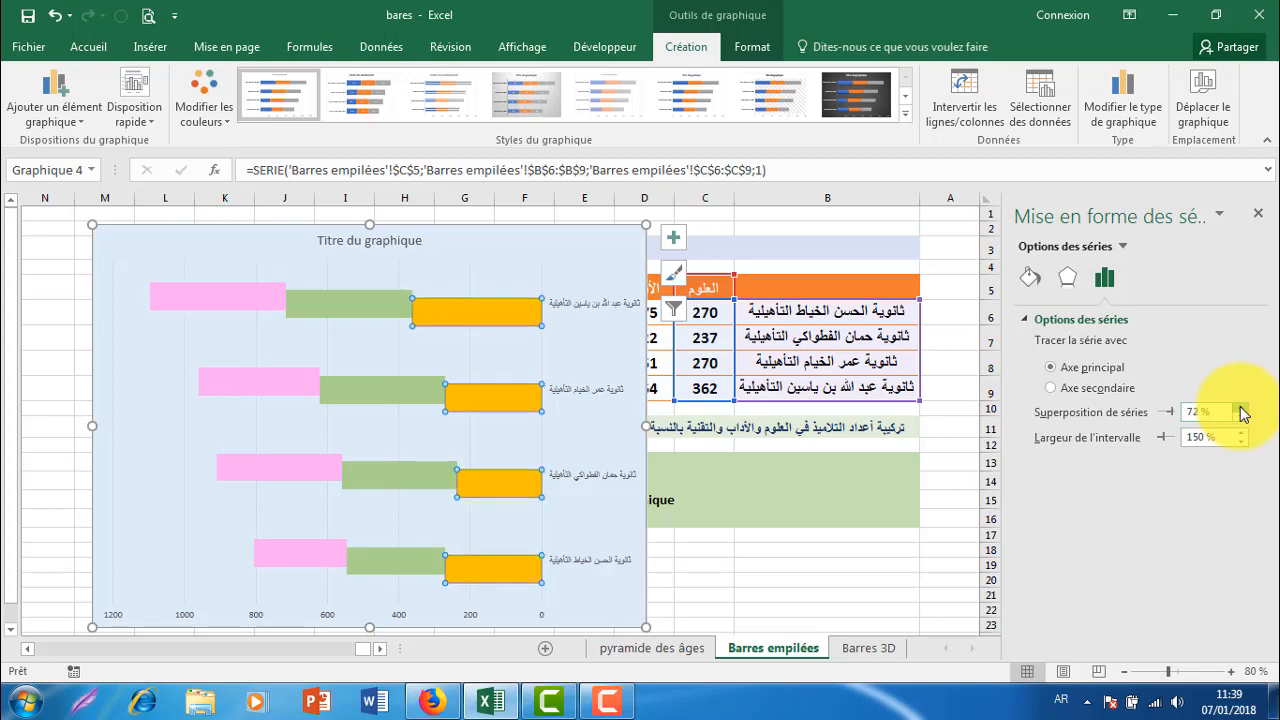
click(1241, 408)
click(1241, 408)
click(1241, 408)
click(1241, 408)
click(1241, 408)
click(1241, 408)
click(1241, 408)
click(1241, 408)
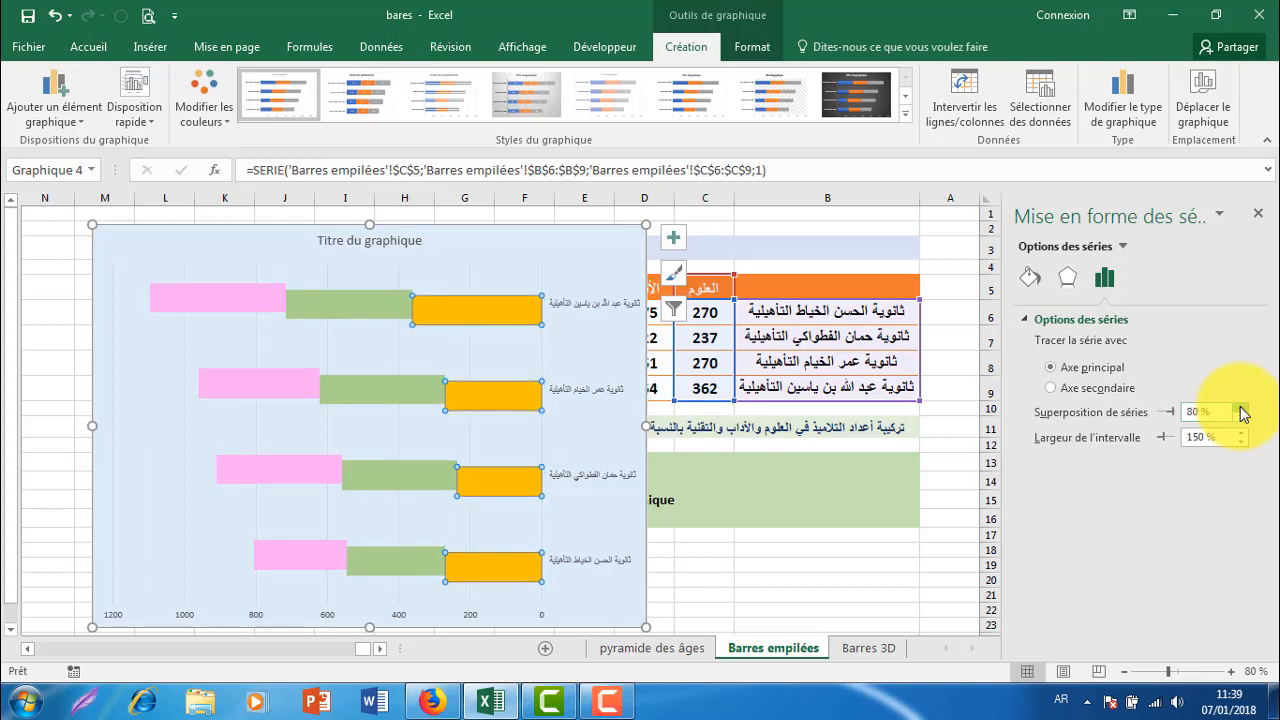
click(1241, 408)
click(1241, 408)
click(1241, 408)
click(1241, 408)
click(1241, 408)
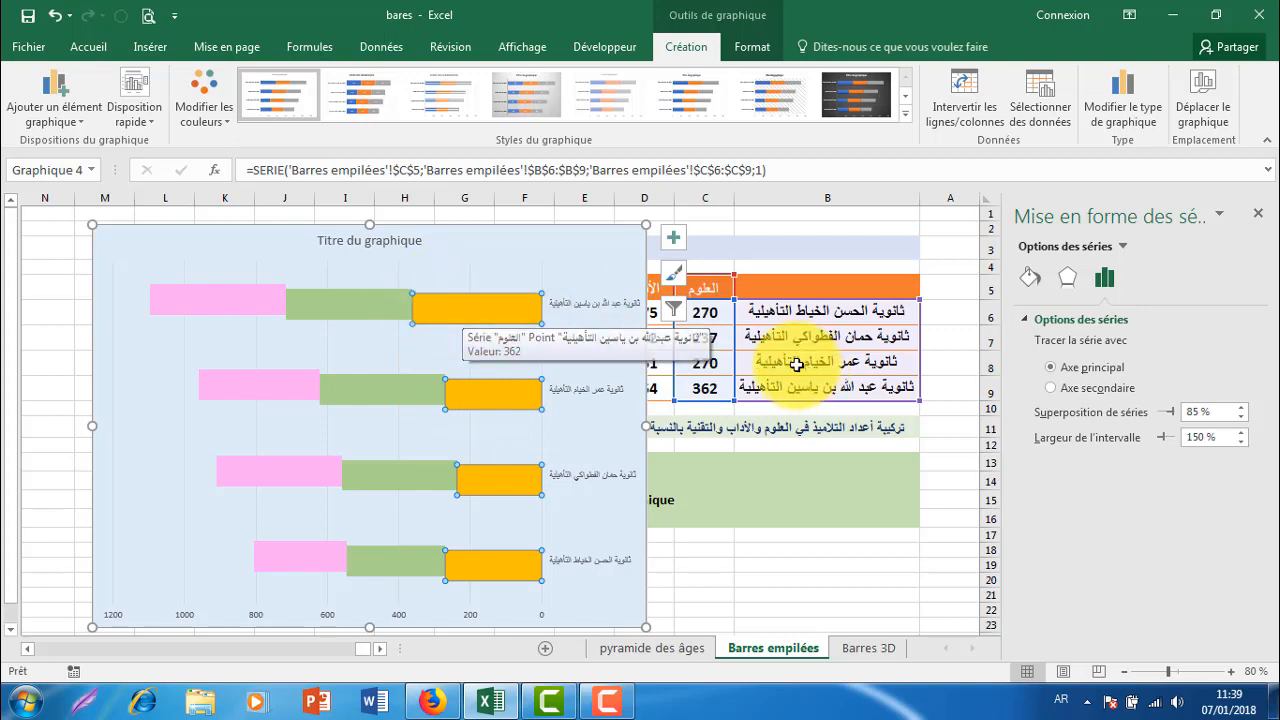
Add data labels to the gold-orange, green and pink series.
click(673, 237)
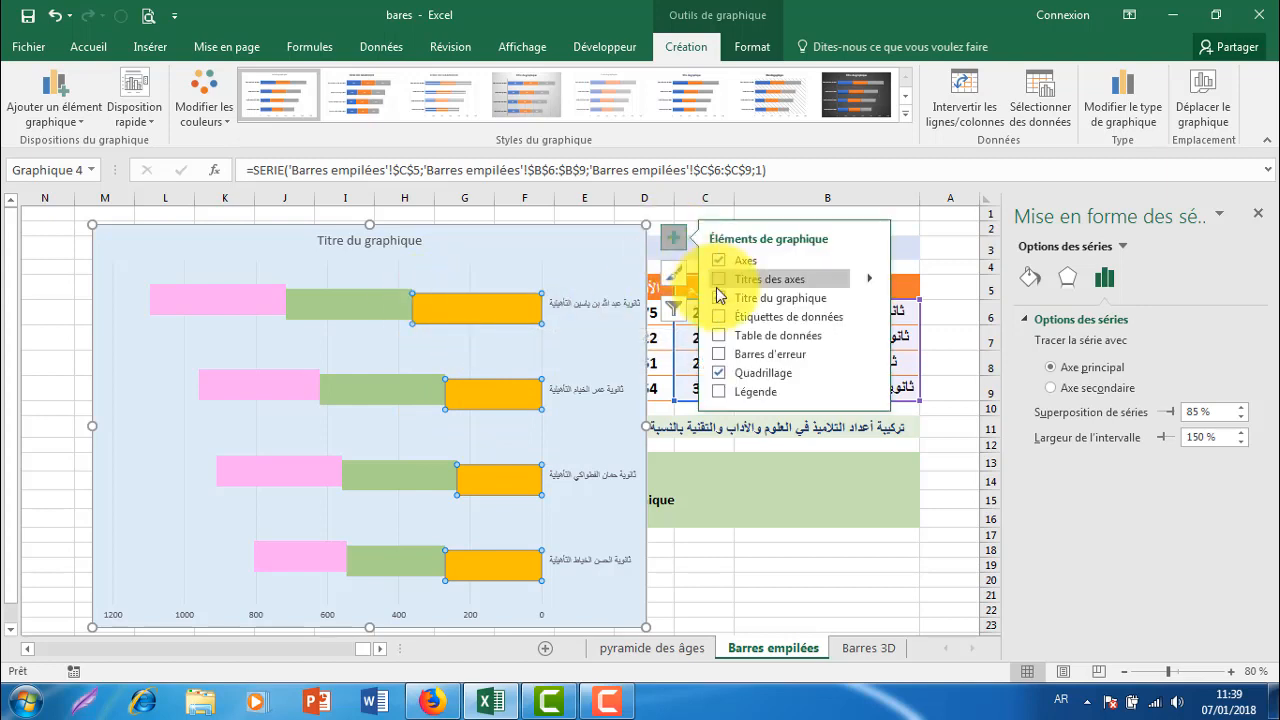
click(719, 318)
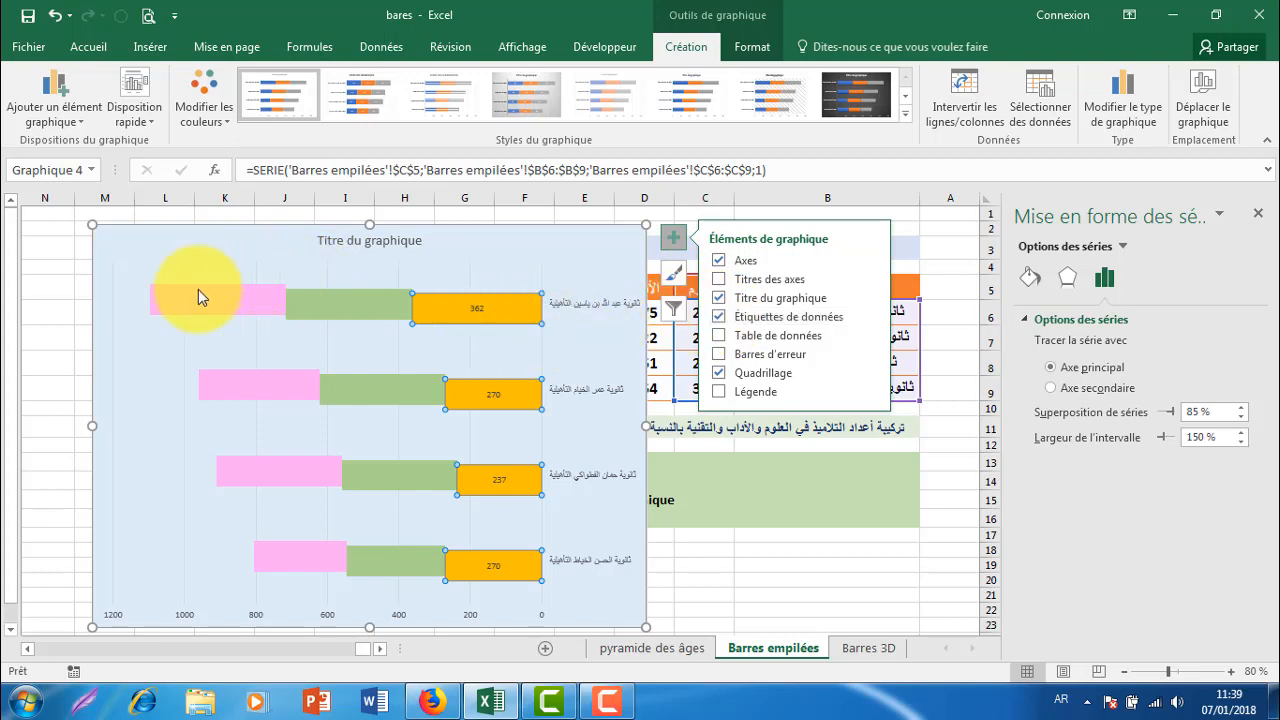
click(375, 302)
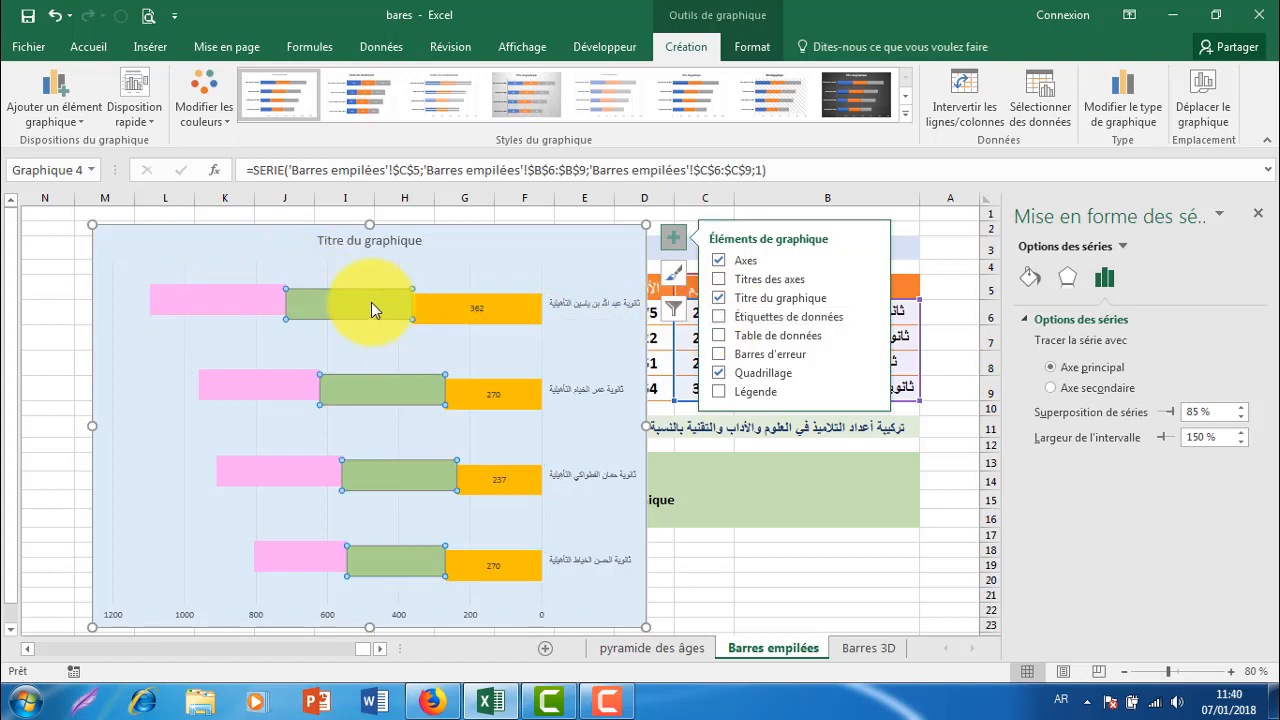
click(722, 318)
click(239, 311)
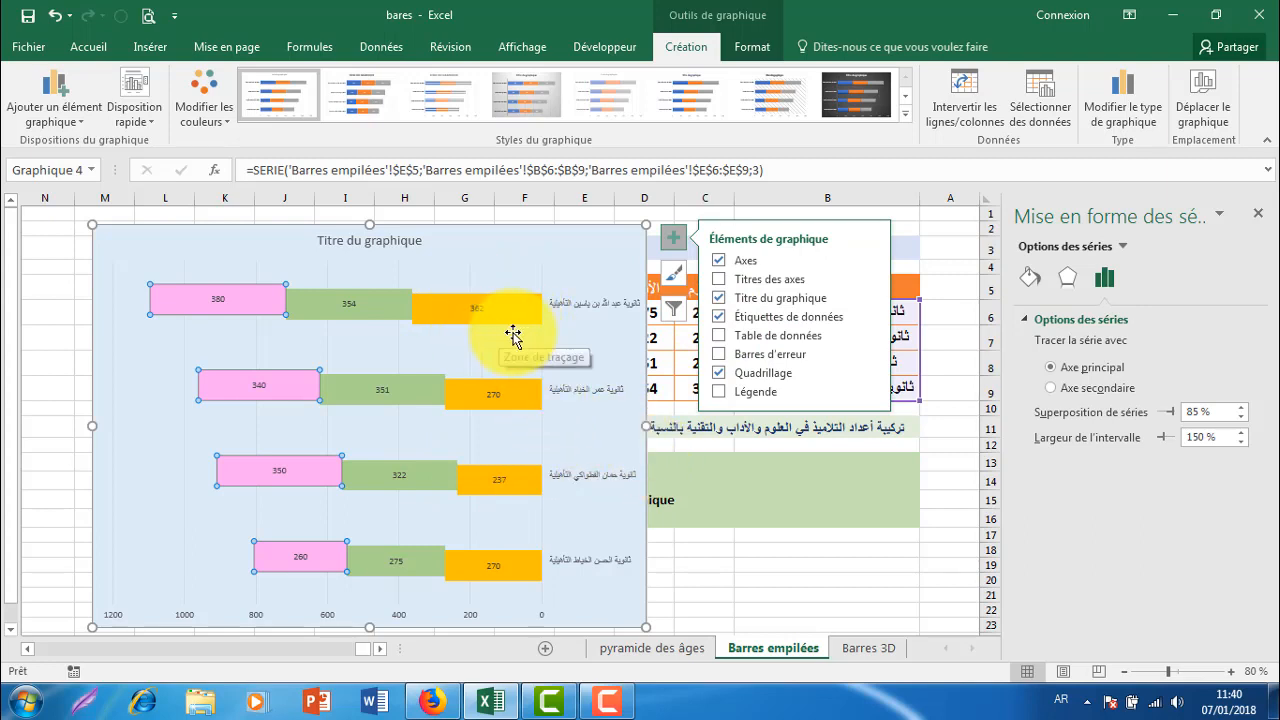
Apply the first inner shadow preset (225° angle, shading from the top-left) to the pink data series.
mouse_move(483, 331)
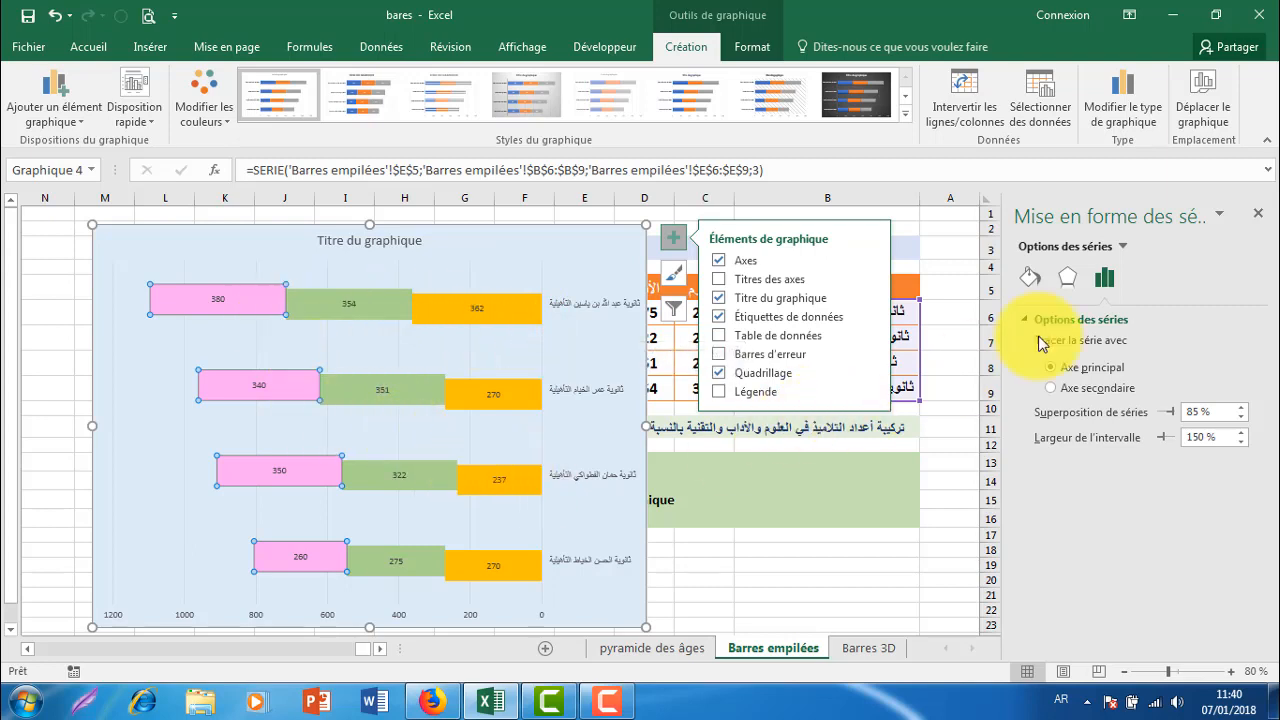
click(1032, 281)
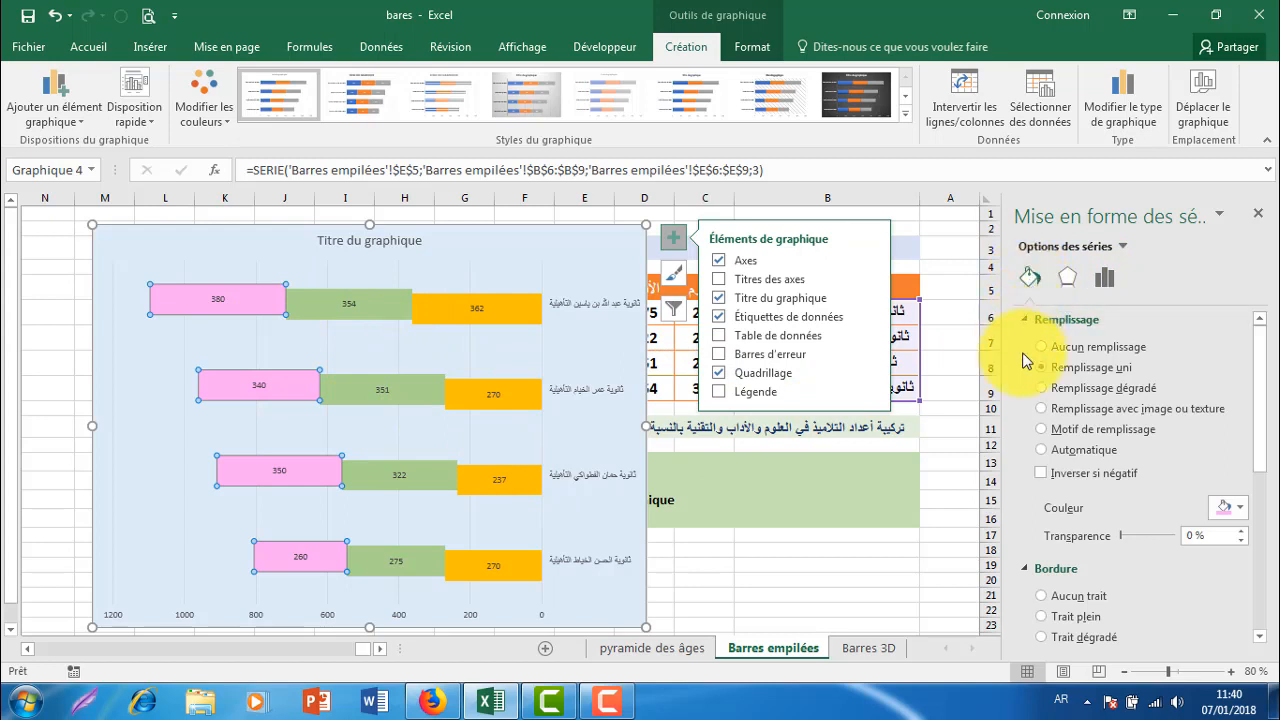
click(1070, 281)
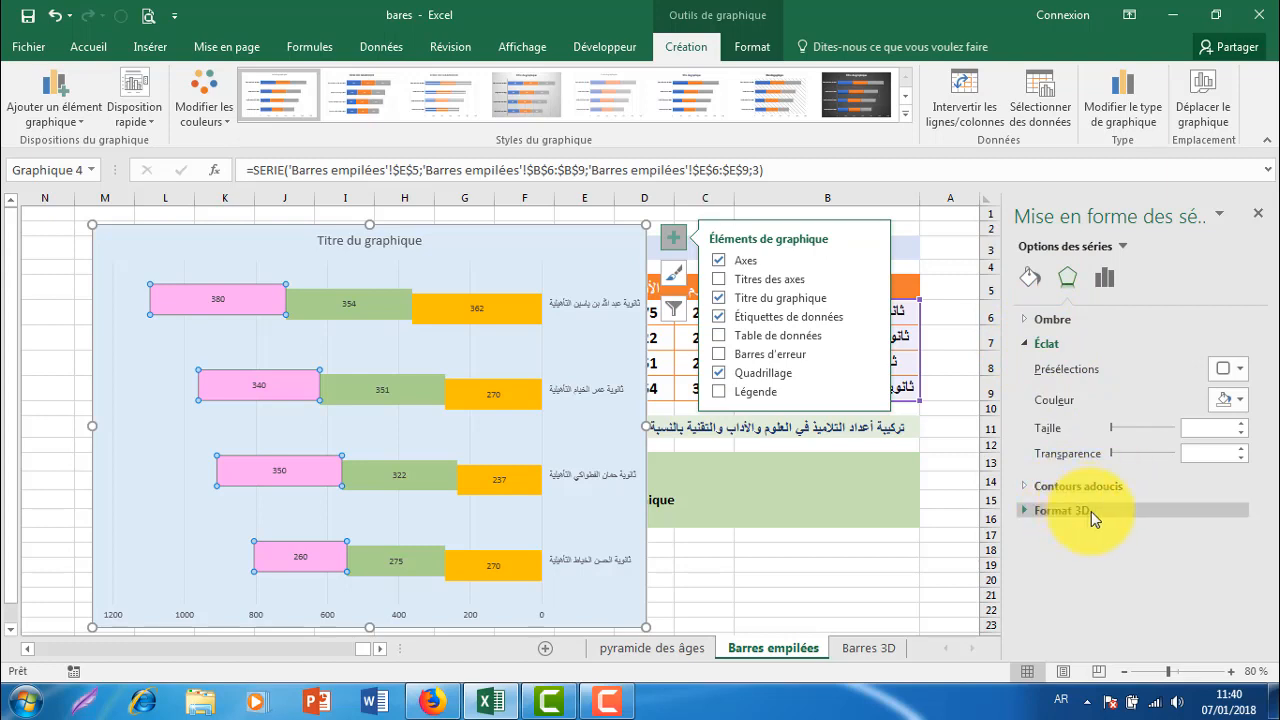
click(1059, 320)
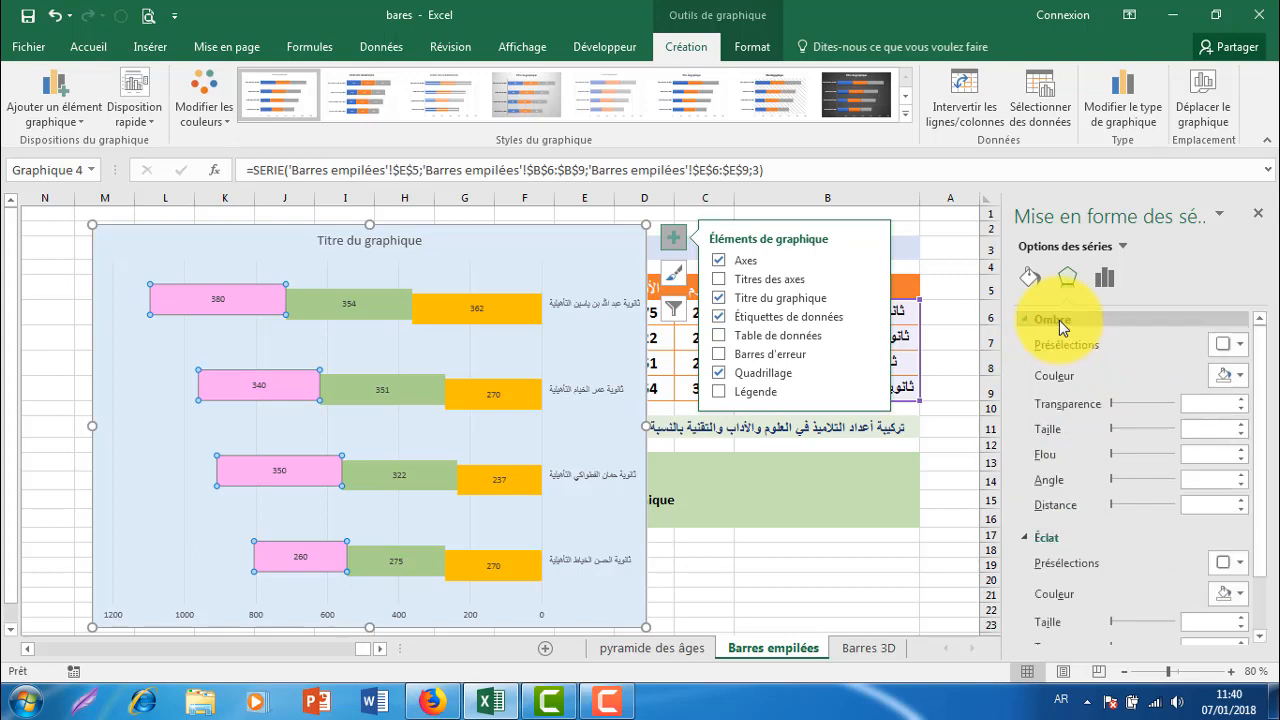
click(1240, 345)
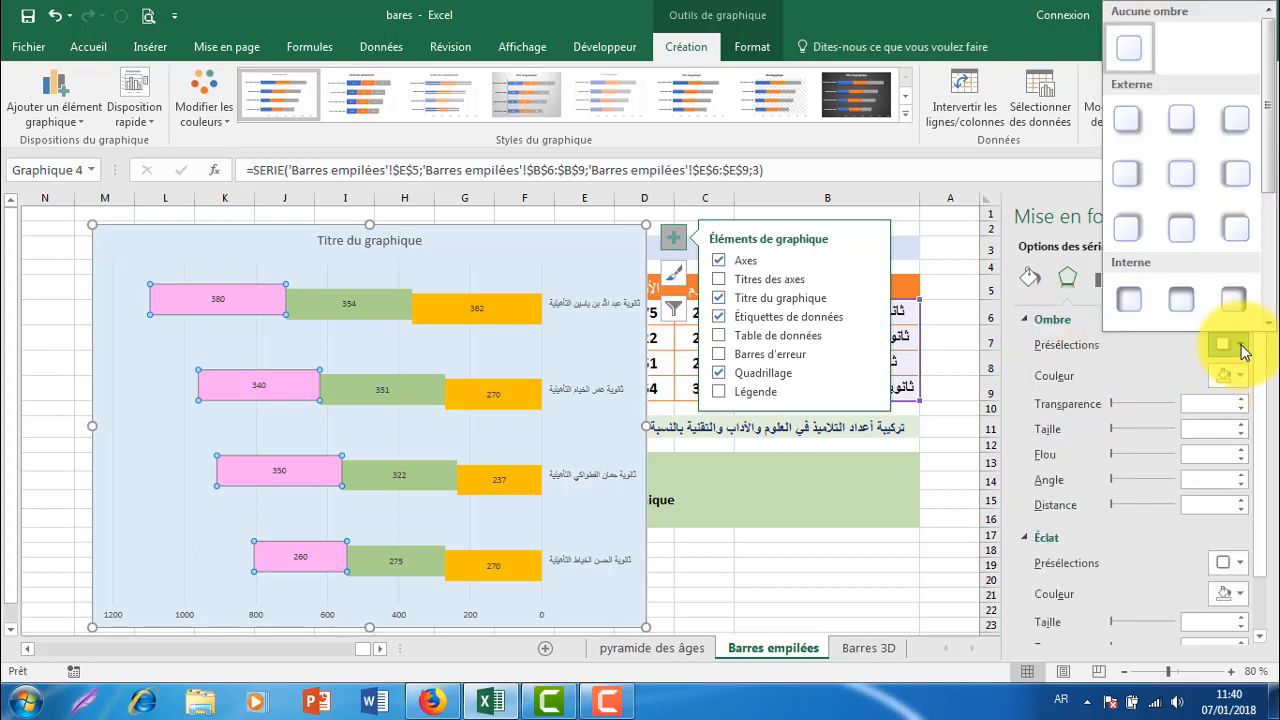
click(1128, 298)
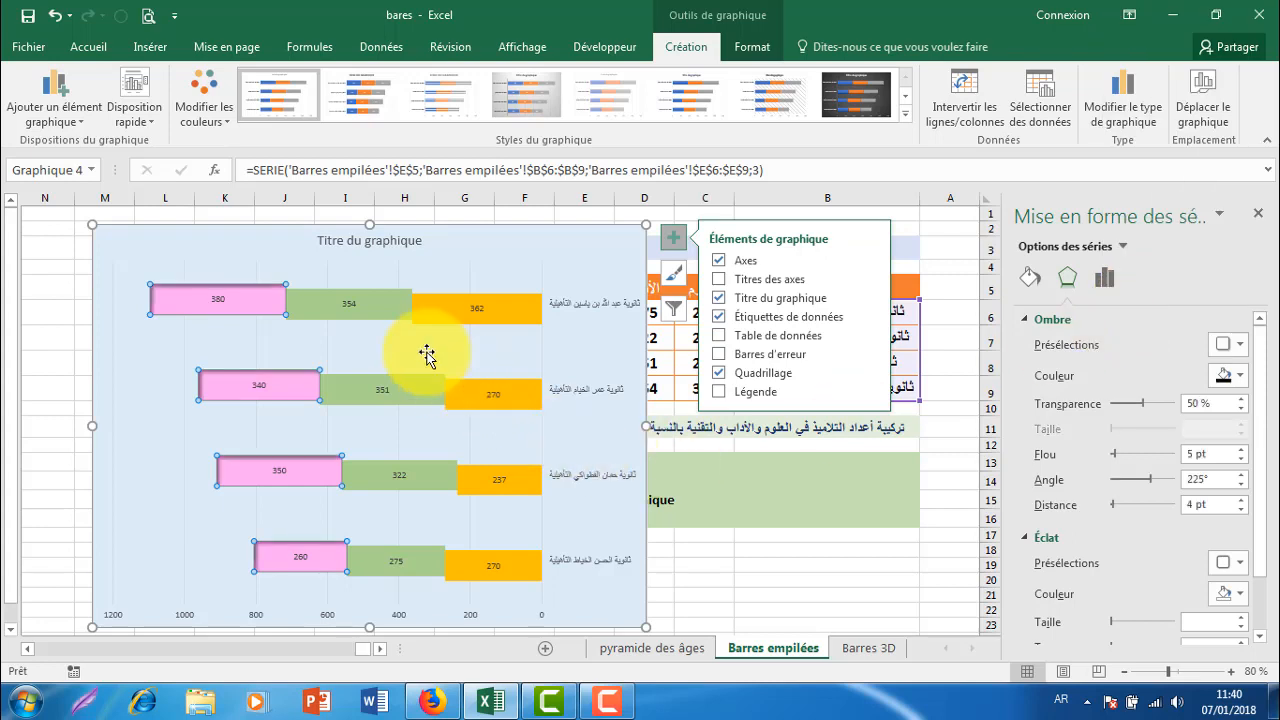
Apply outer shadow presets to the other two series: 315° angle for the green bars and 180° for the gold-orange bars.
click(390, 318)
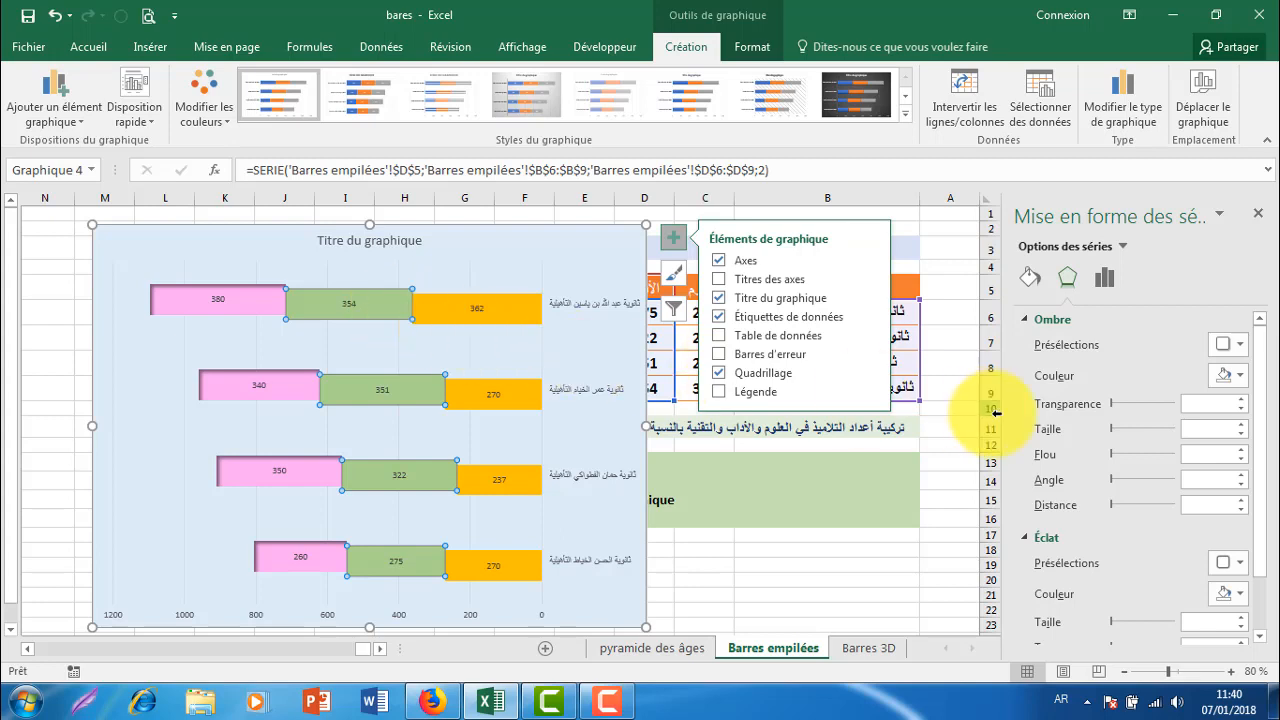
click(1240, 346)
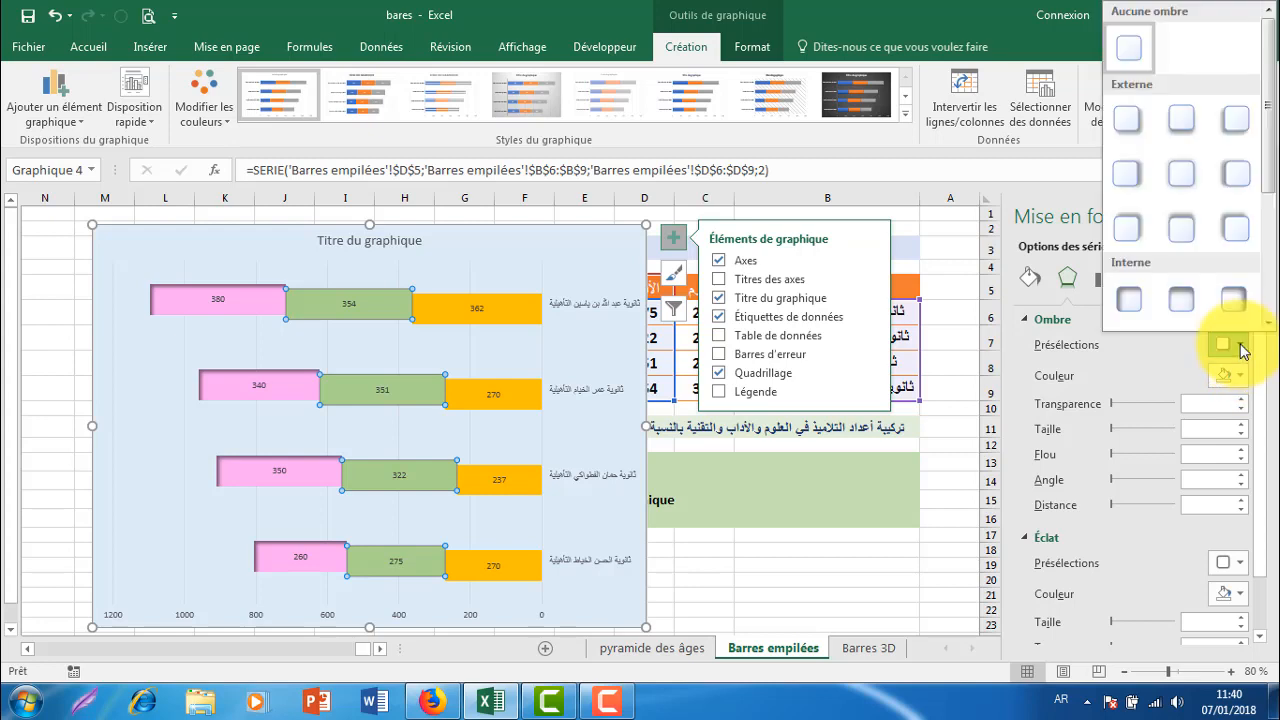
click(1135, 226)
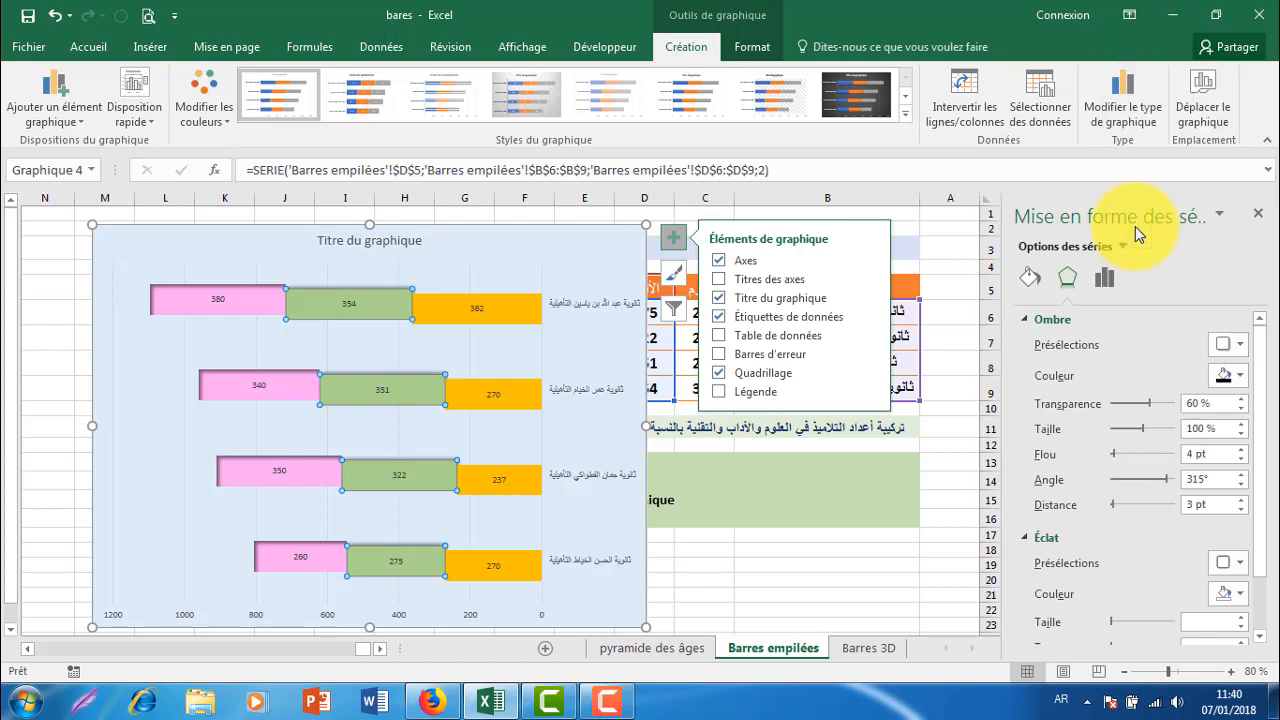
click(510, 322)
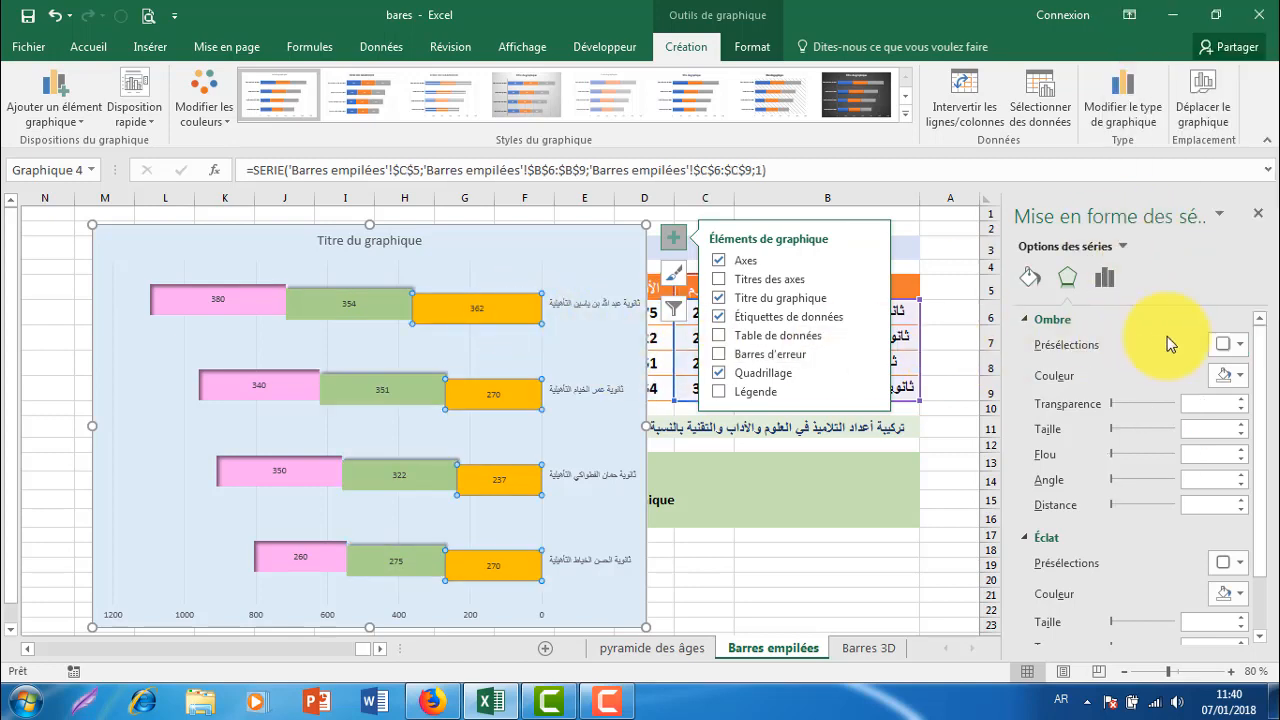
click(1239, 350)
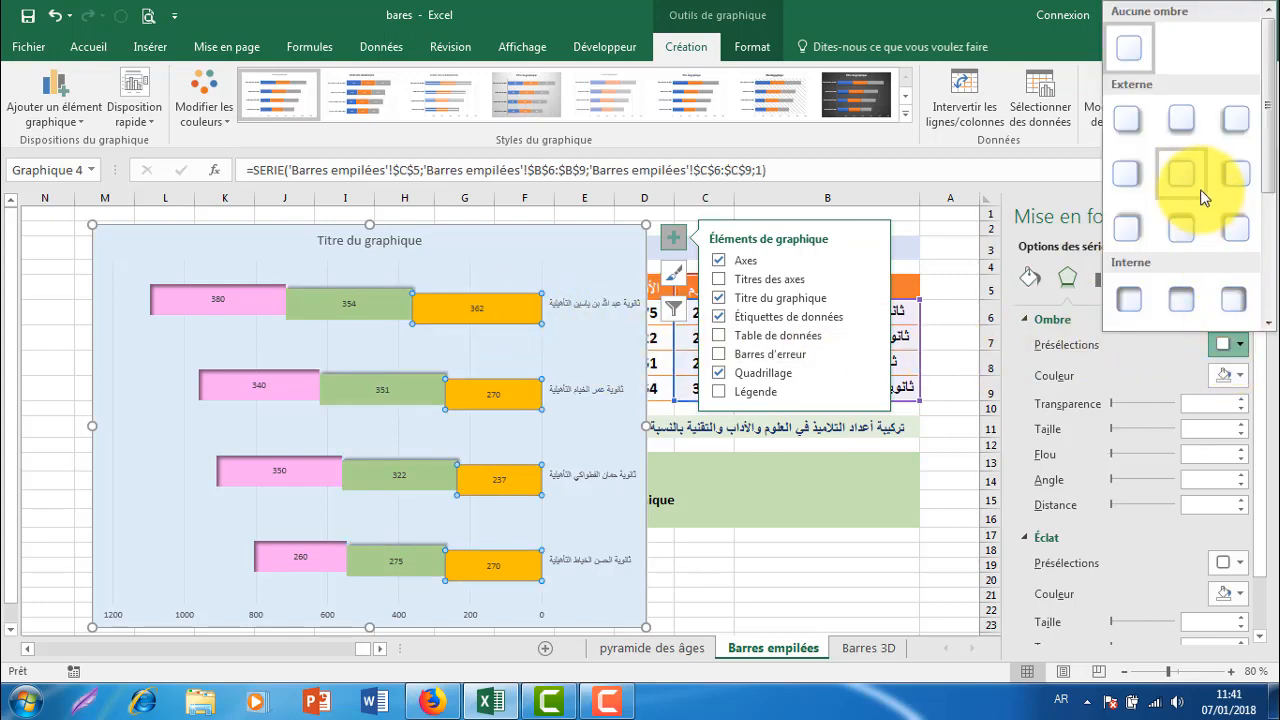
click(1238, 176)
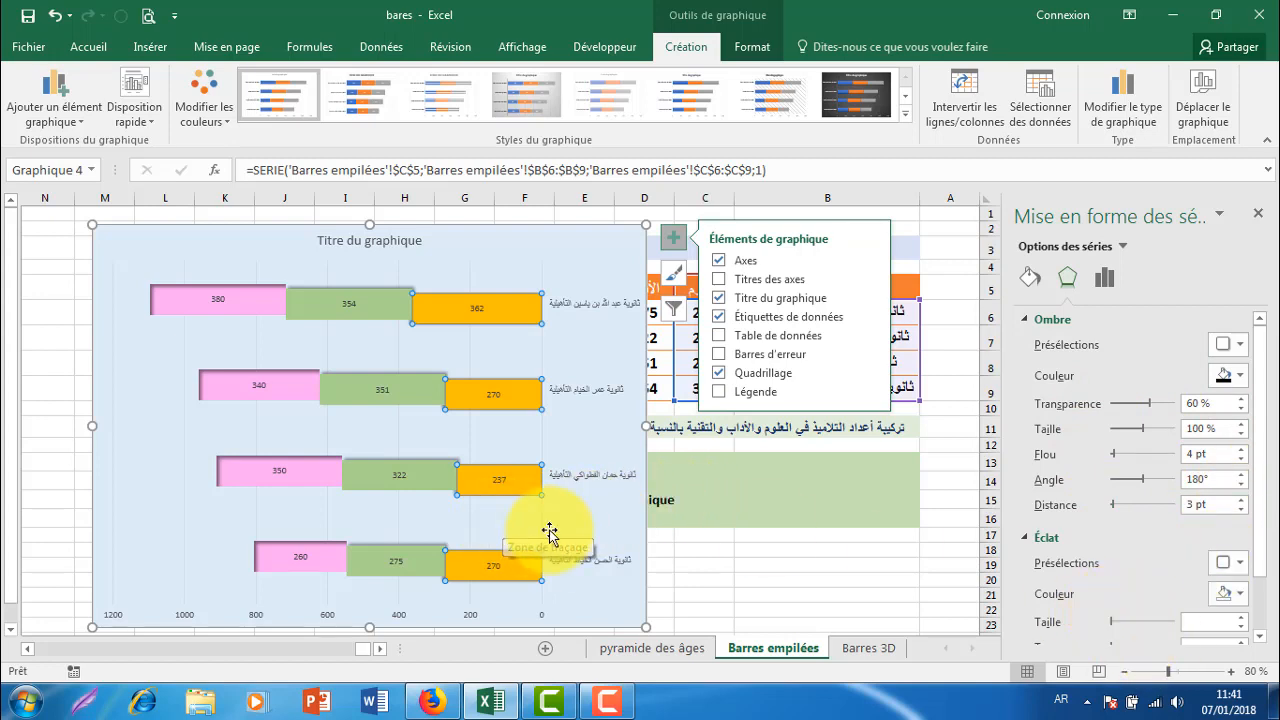
click(578, 312)
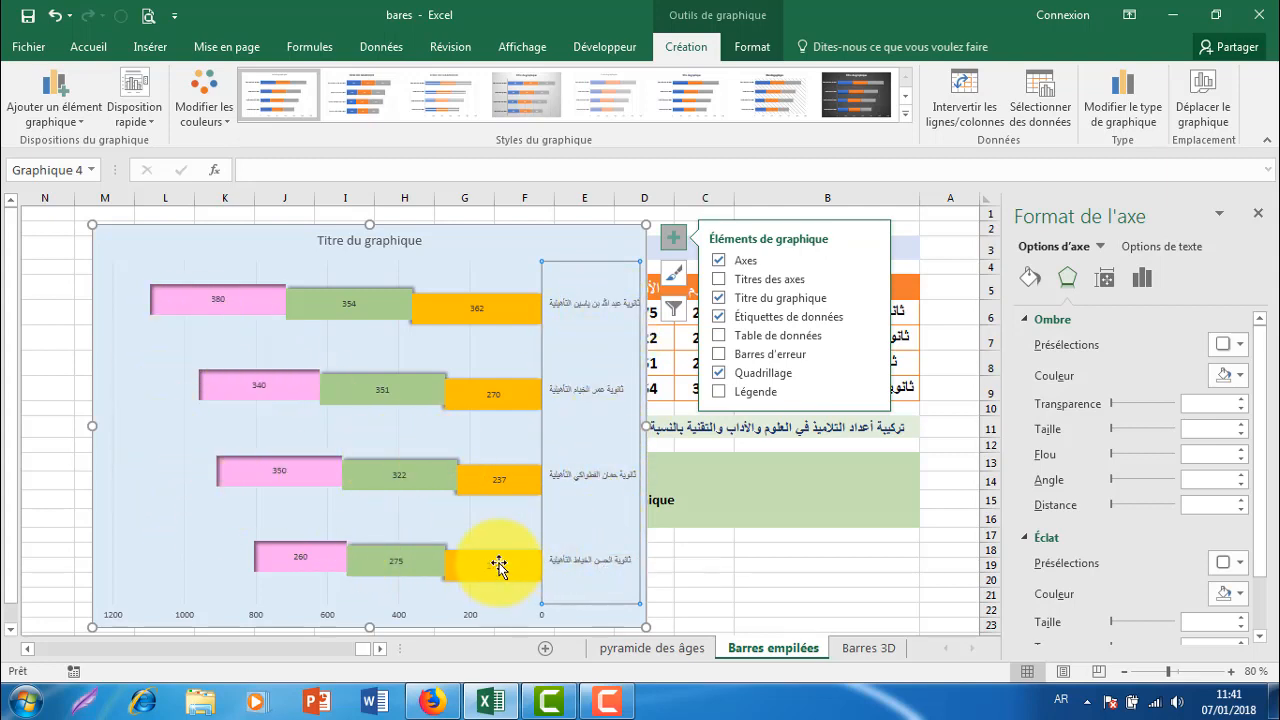
click(688, 582)
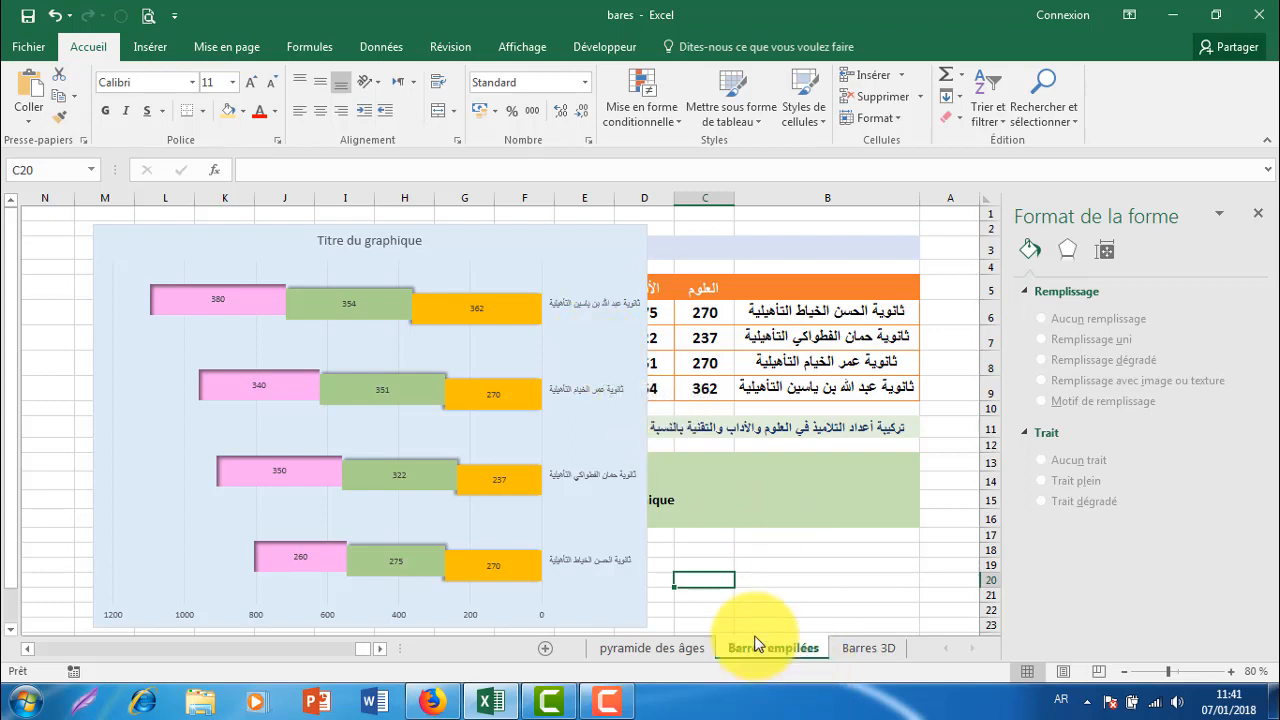
On the pyramide des âges sheet, insert a 2D clustered bar chart from the age-group table.
click(668, 649)
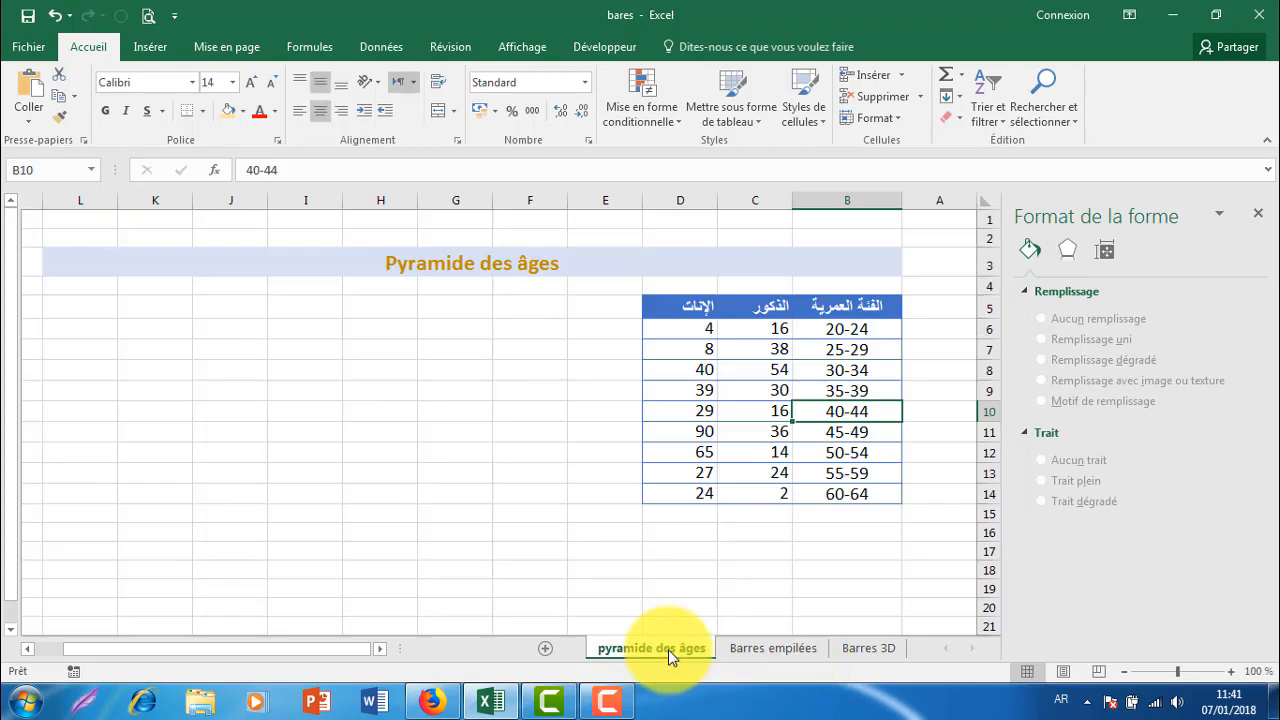
click(780, 552)
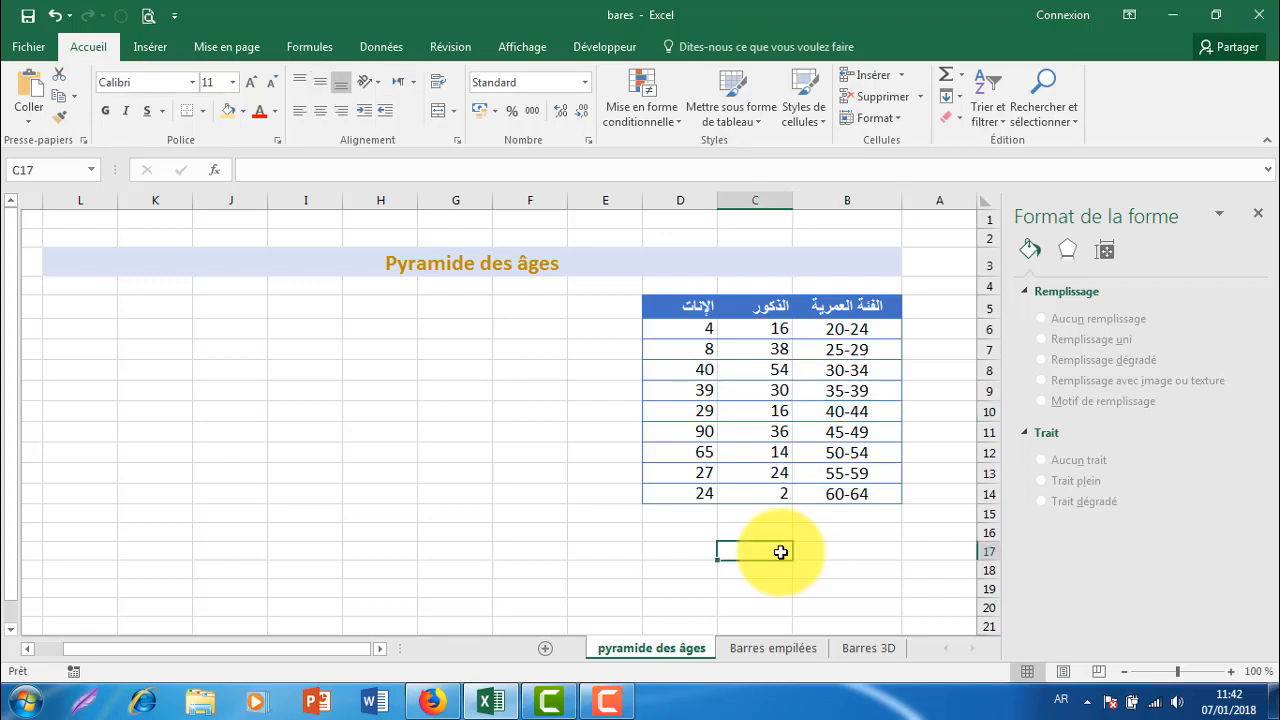
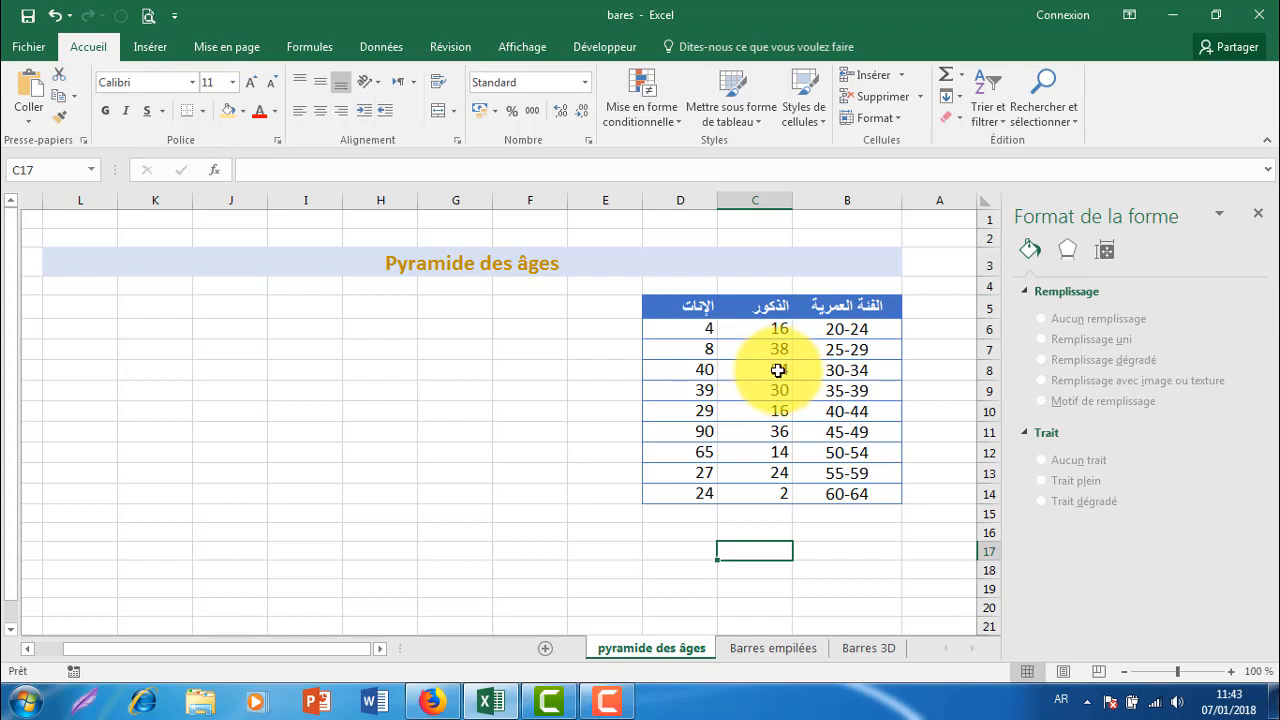
click(779, 370)
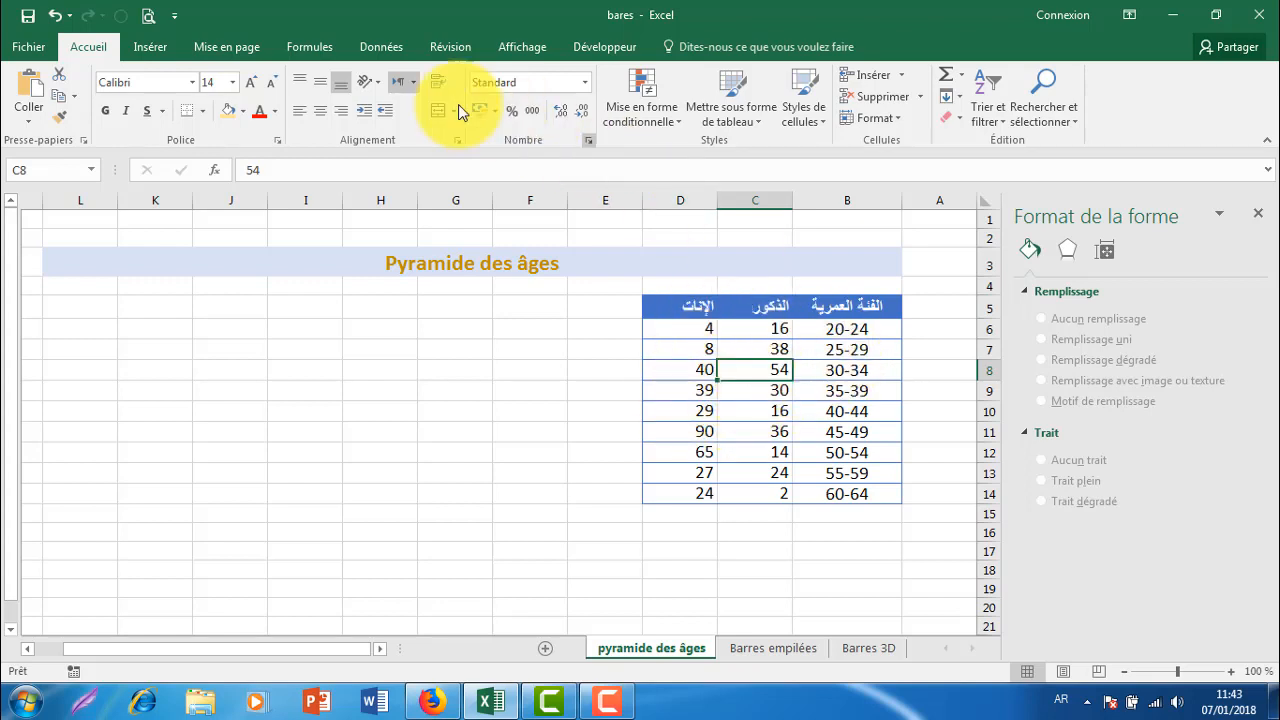
click(148, 46)
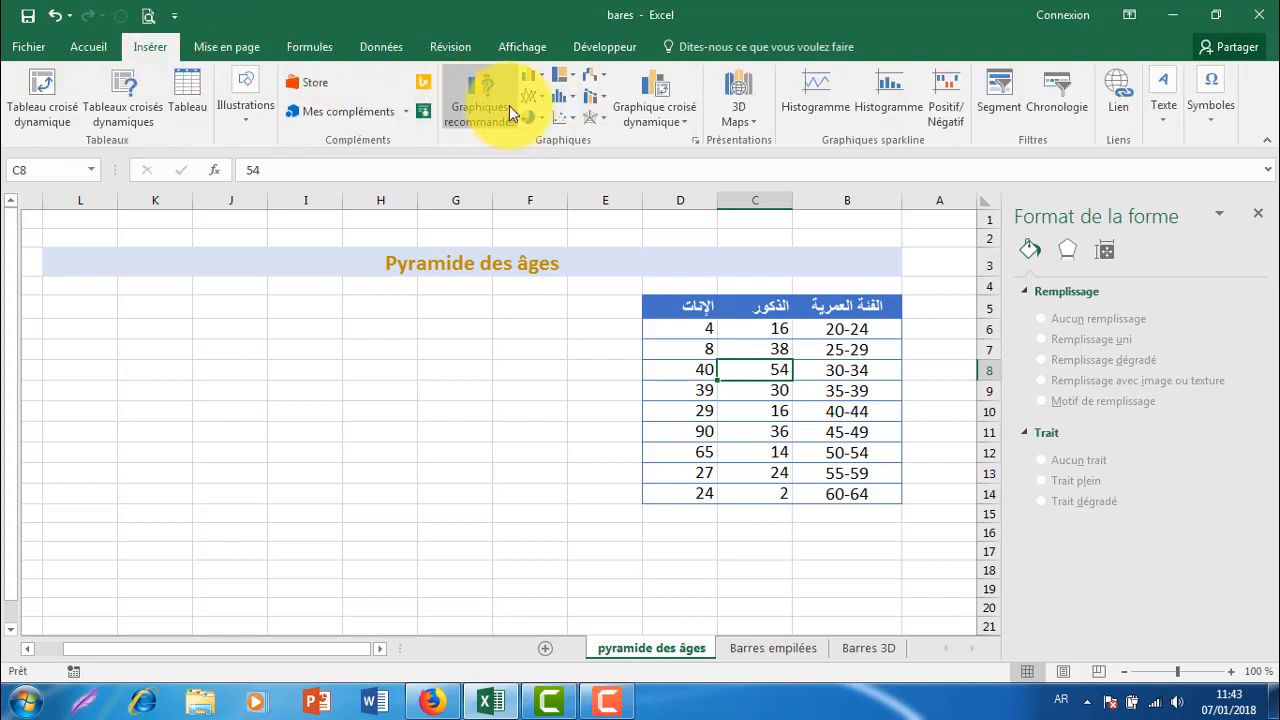
click(539, 83)
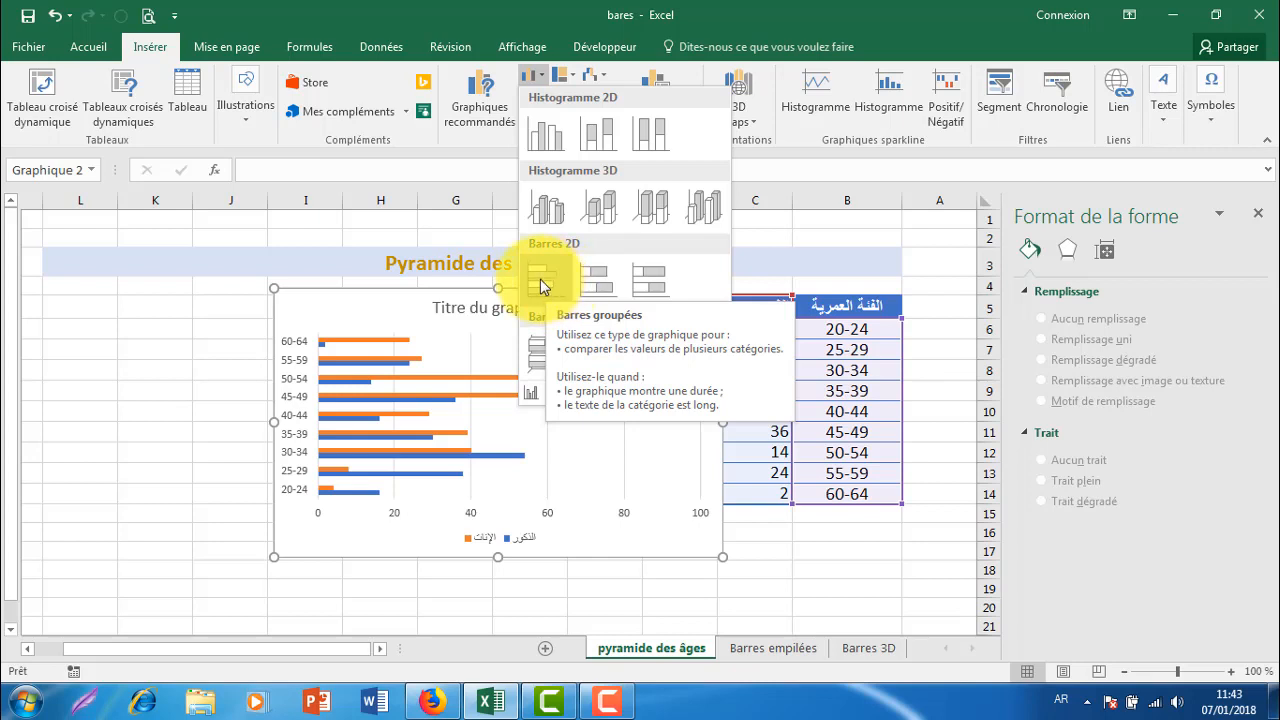
click(540, 285)
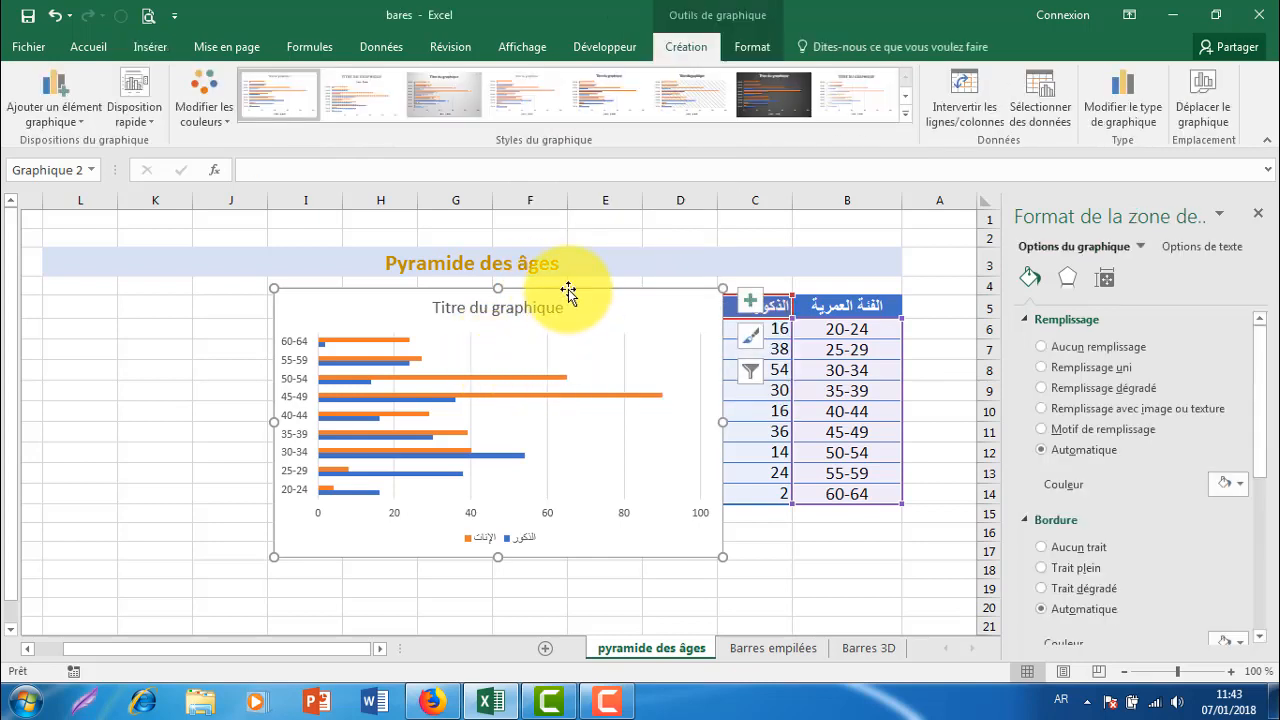
Enlarge the age chart slightly and place it over columns F to L, clear of the data table.
drag(568, 290, 618, 296)
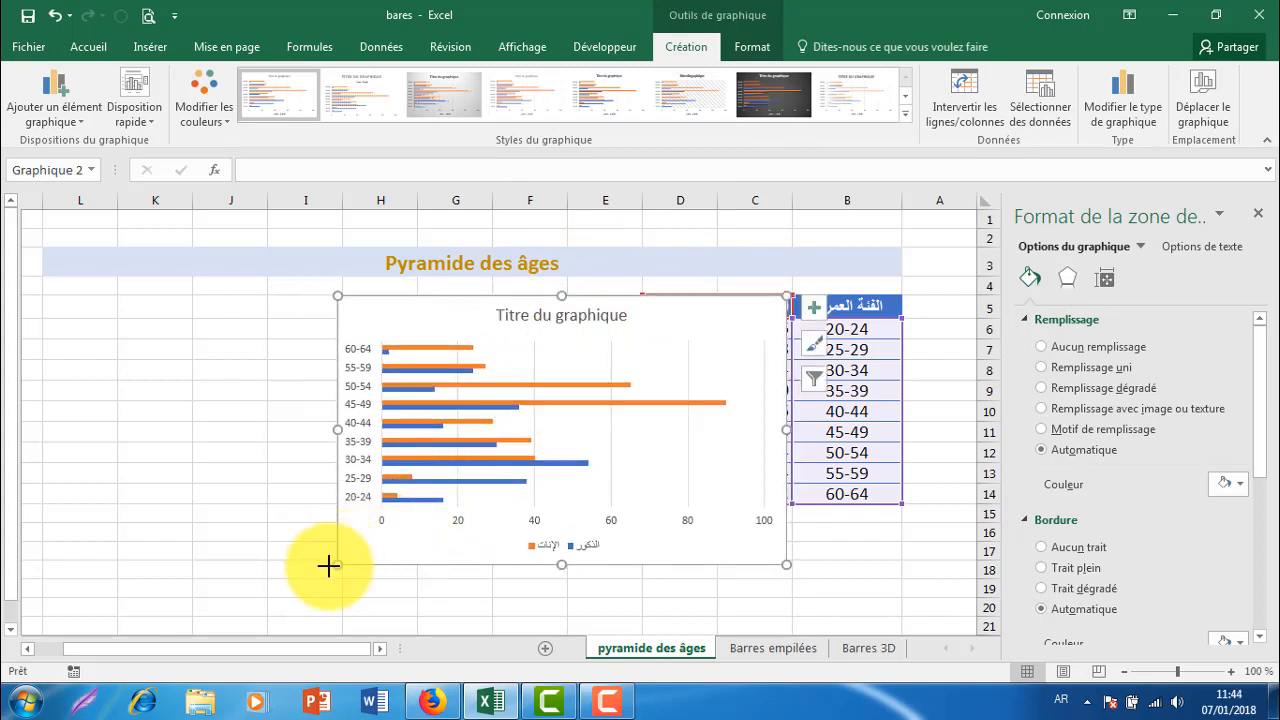
drag(337, 564, 266, 581)
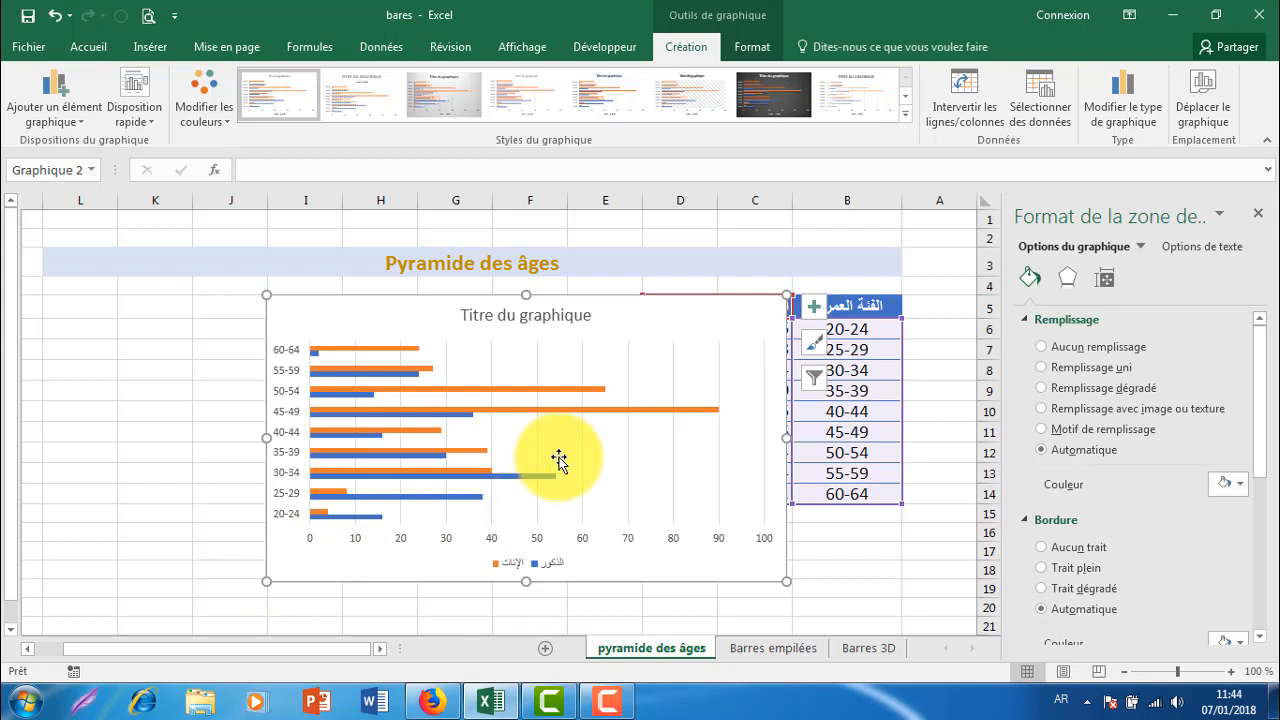
mouse_move(460, 458)
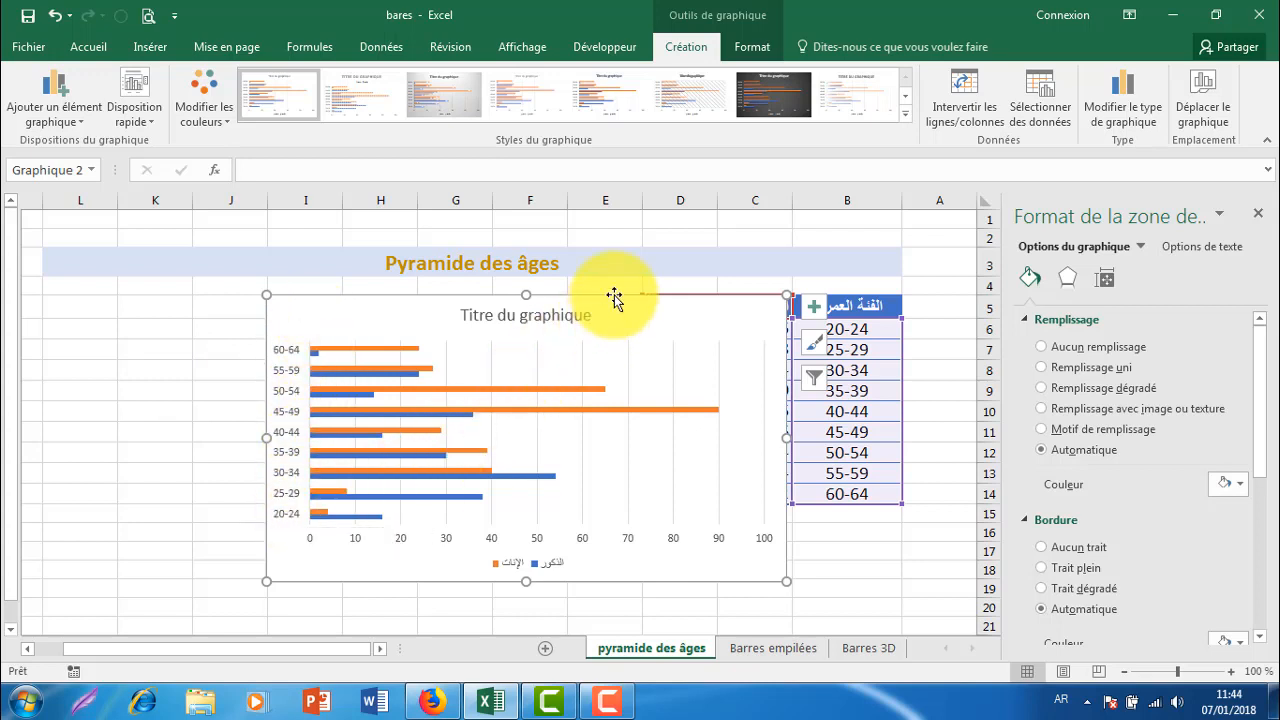
drag(614, 297, 427, 240)
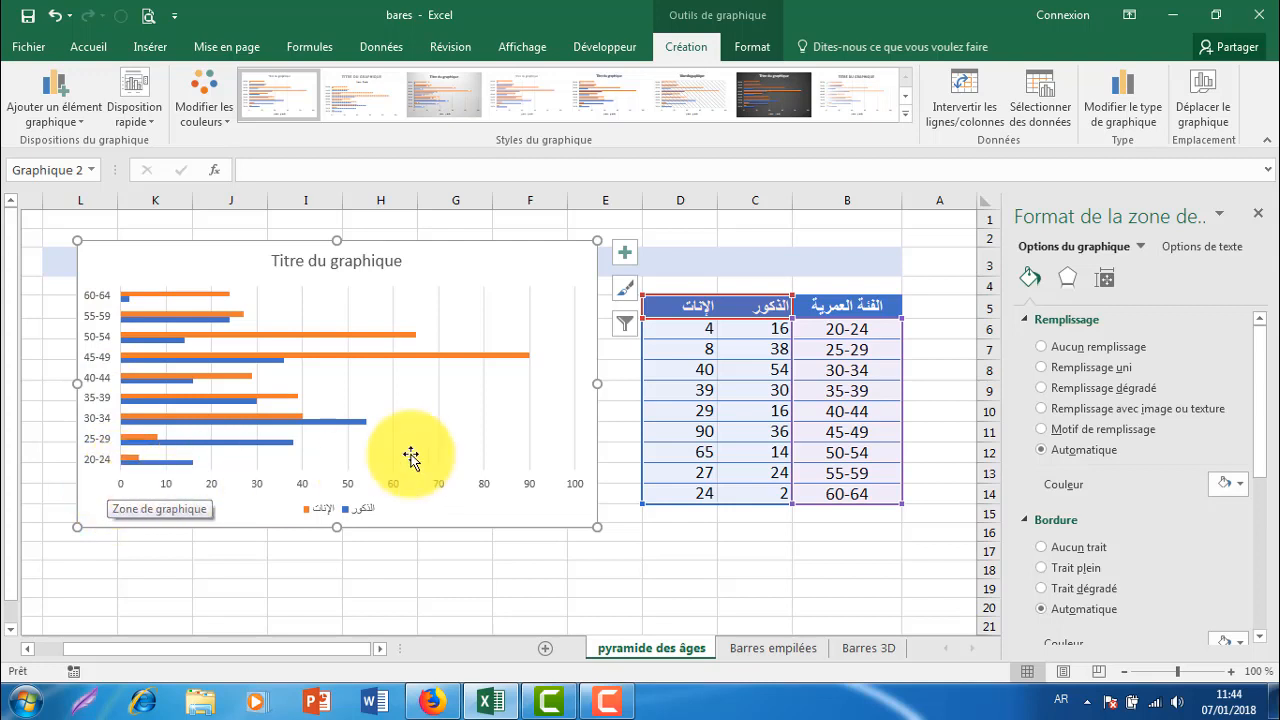
Make the الذكور value for the 20-24 age group negative, entering -16 in C6.
click(765, 334)
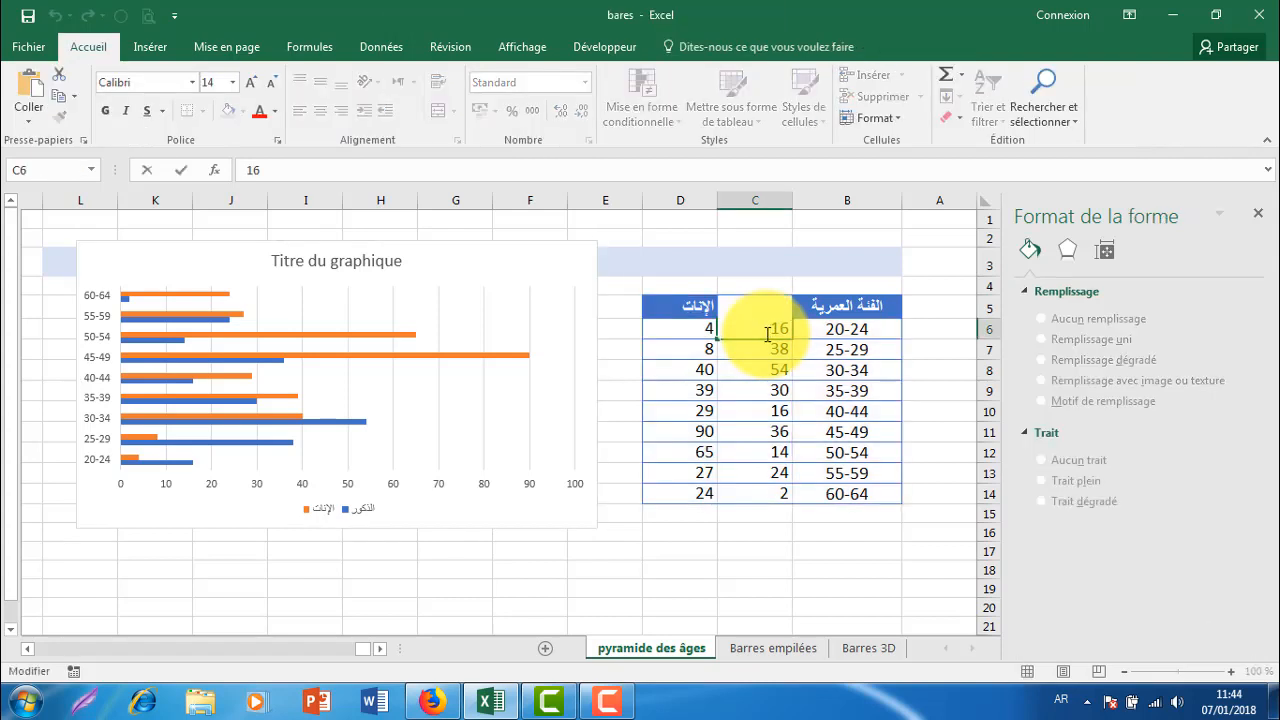
double_click(767, 334)
text(-)
key(Return)
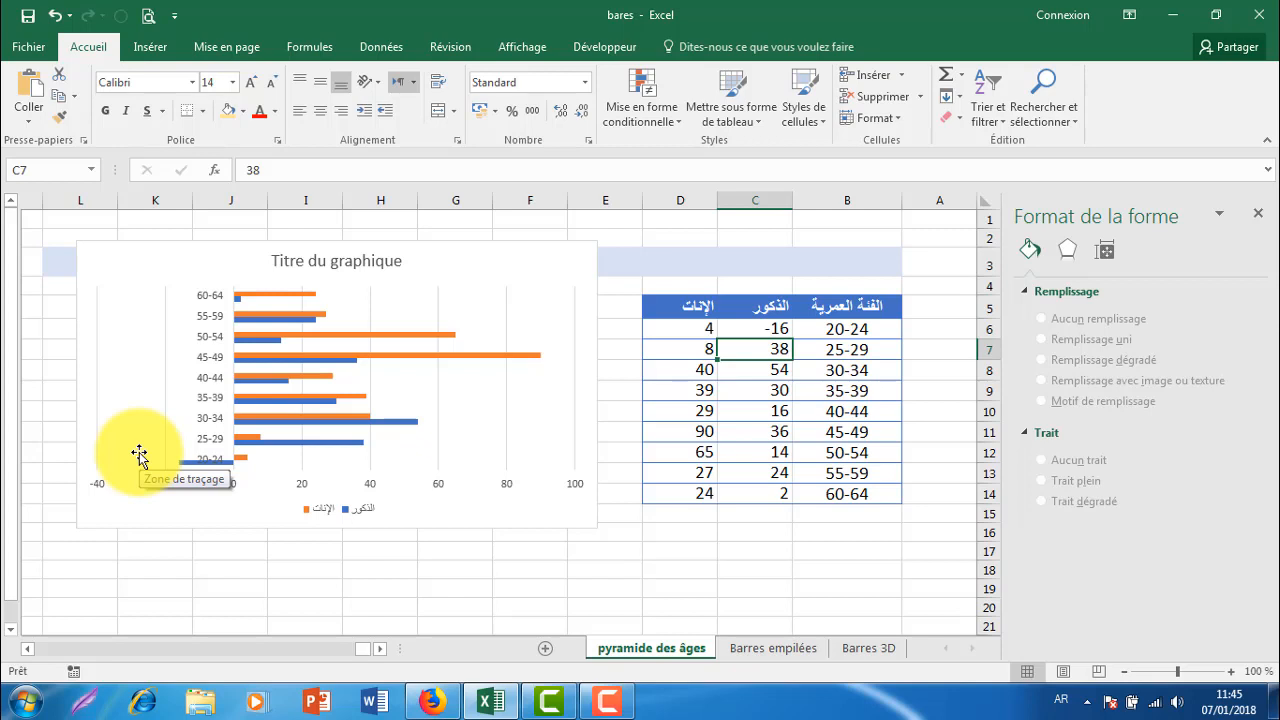
Make the remaining الذكور values in C7:C14 negative: -38, -54, -30, -16, -36, -14, -24 and -2.
double_click(771, 352)
key(Return)
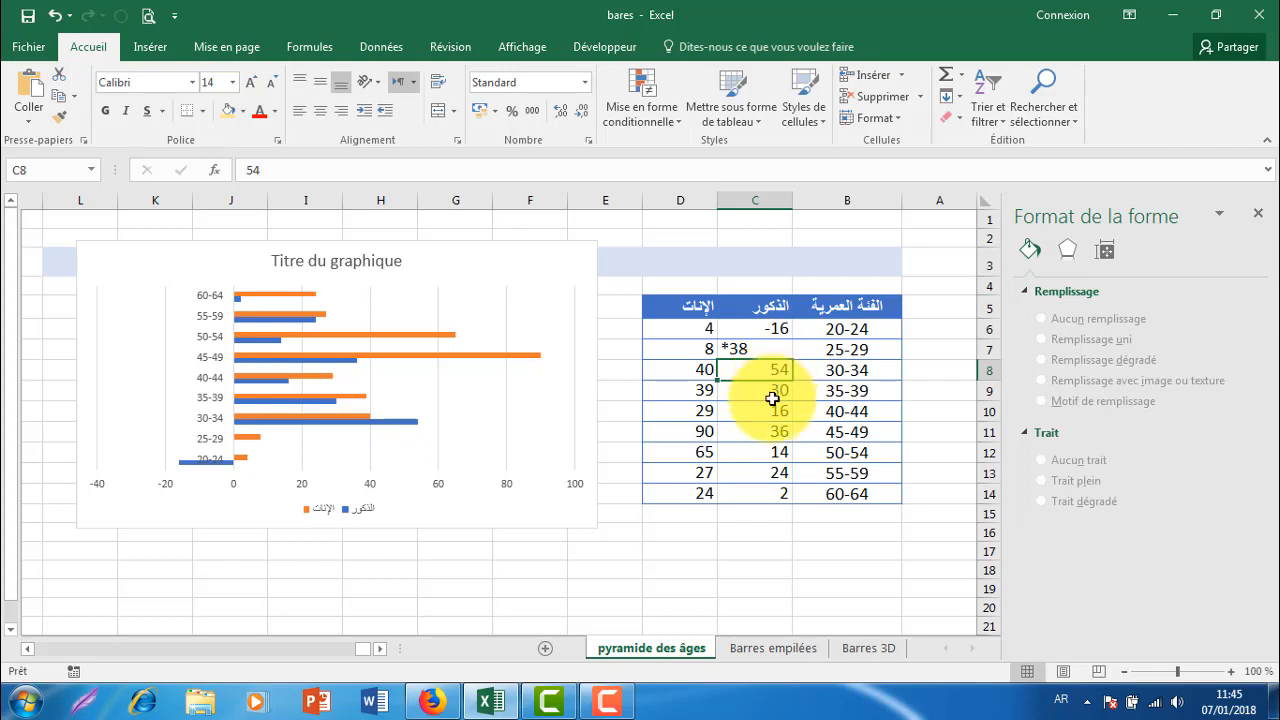
click(729, 346)
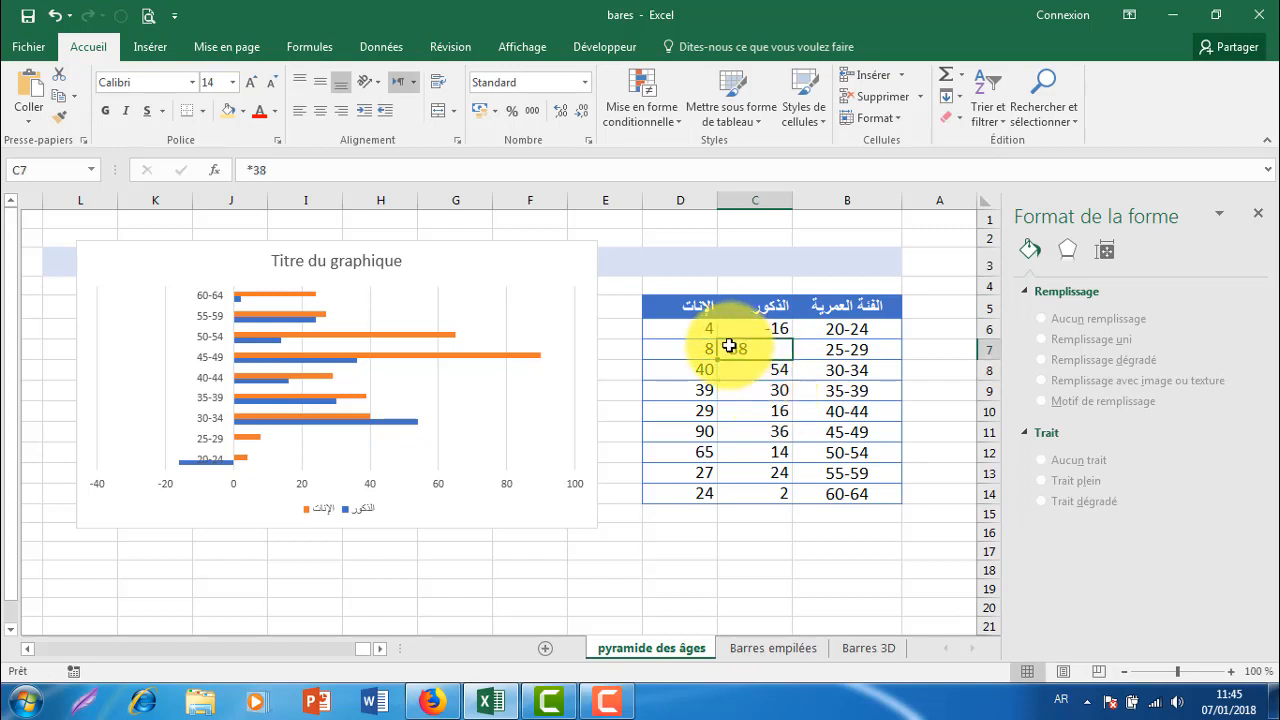
double_click(729, 346)
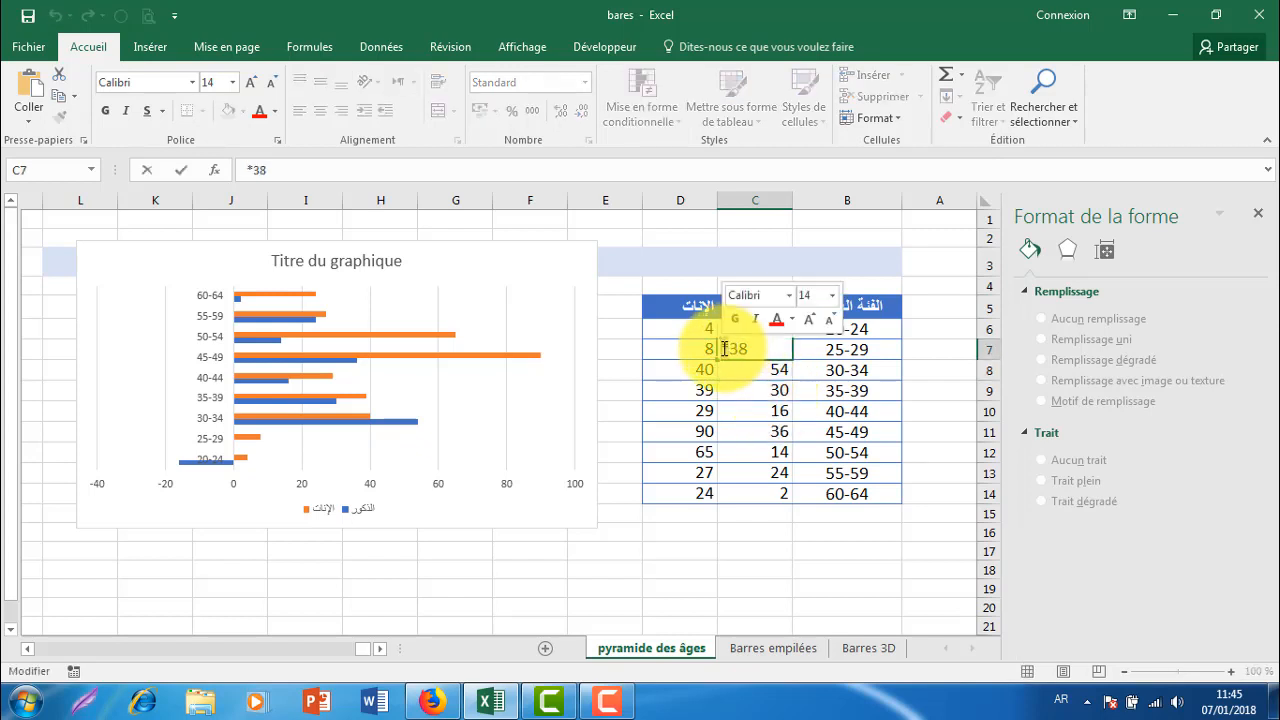
key(BackSpace)
text(-)
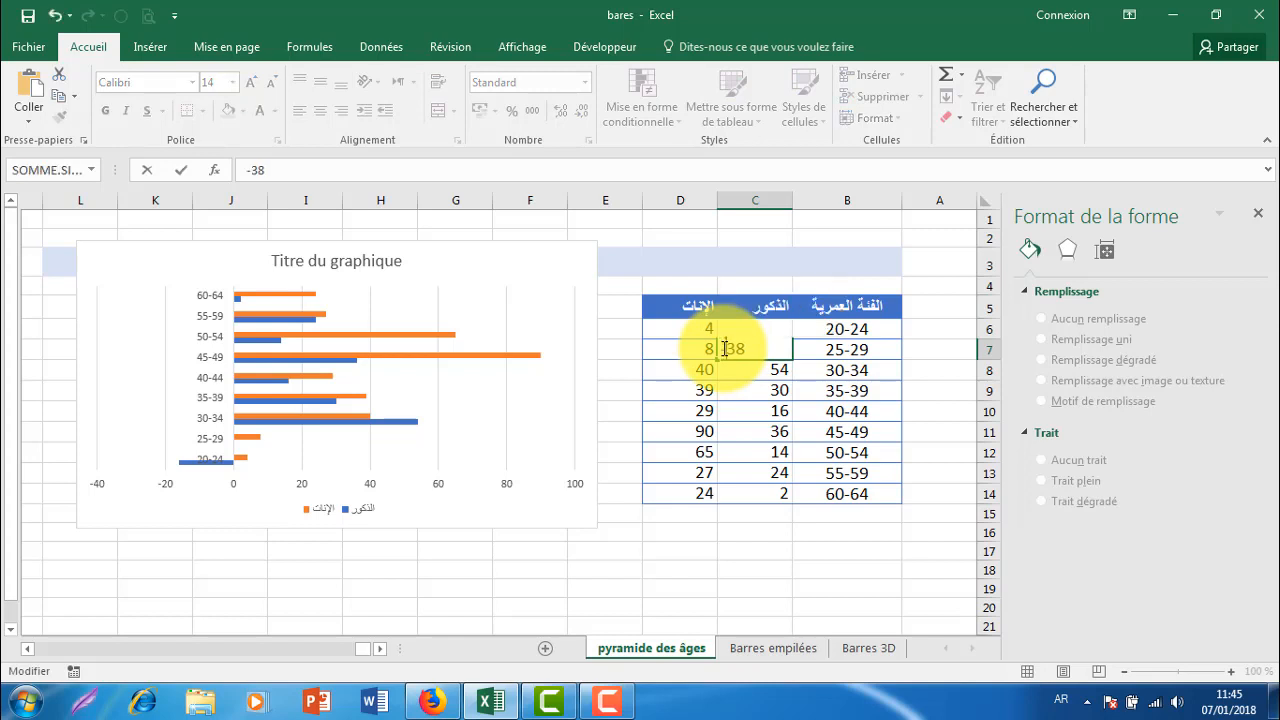
key(Return)
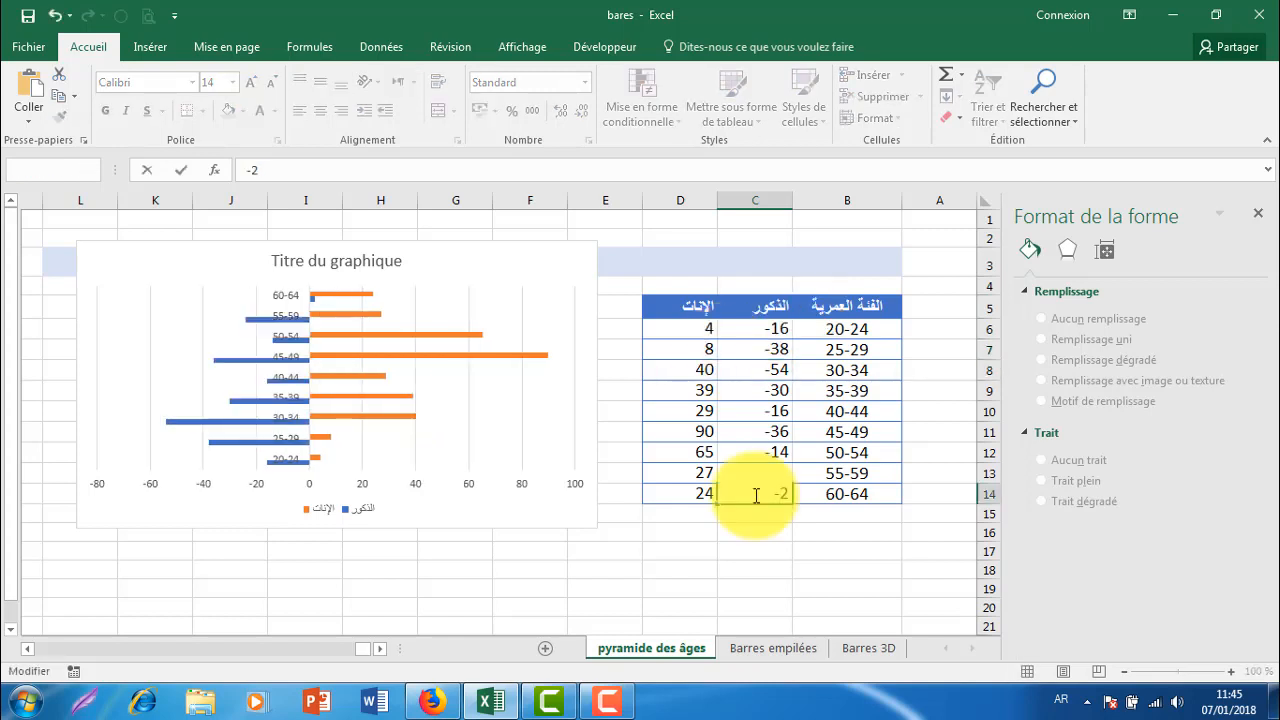
key(Return)
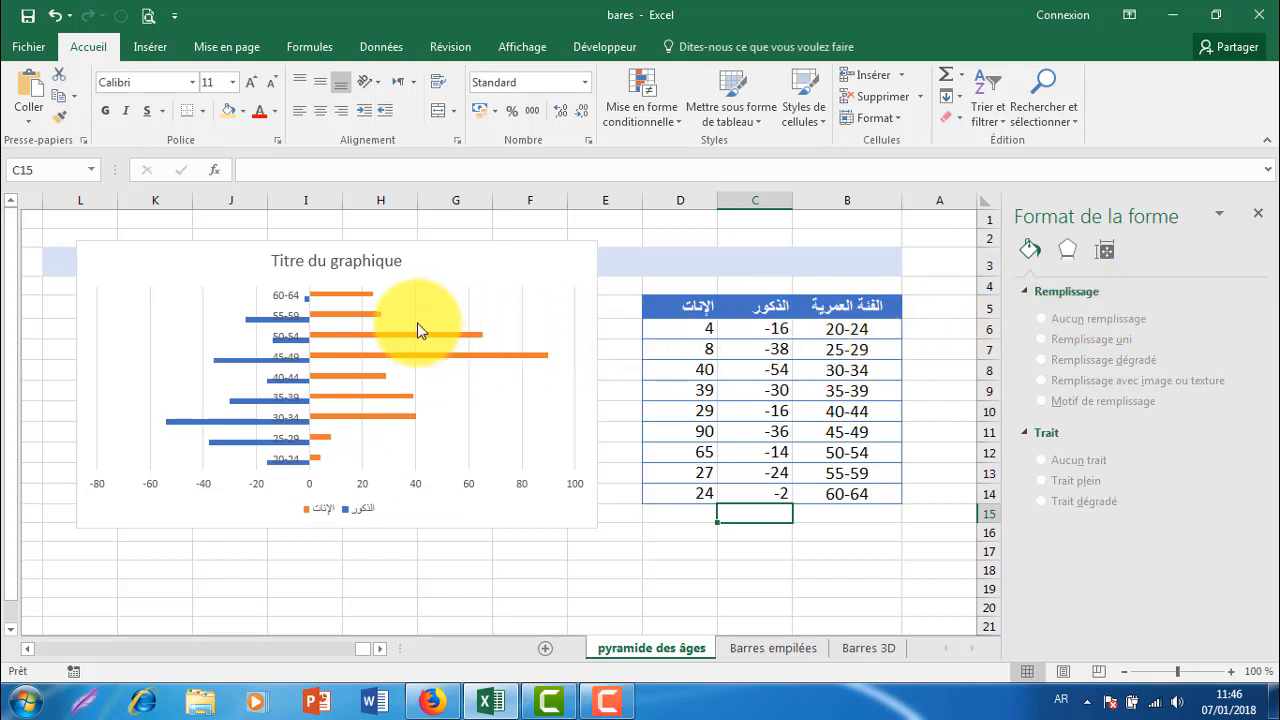
Set the series overlap of the age chart's bars to 100 % so male and female bars share one line.
mouse_move(381, 321)
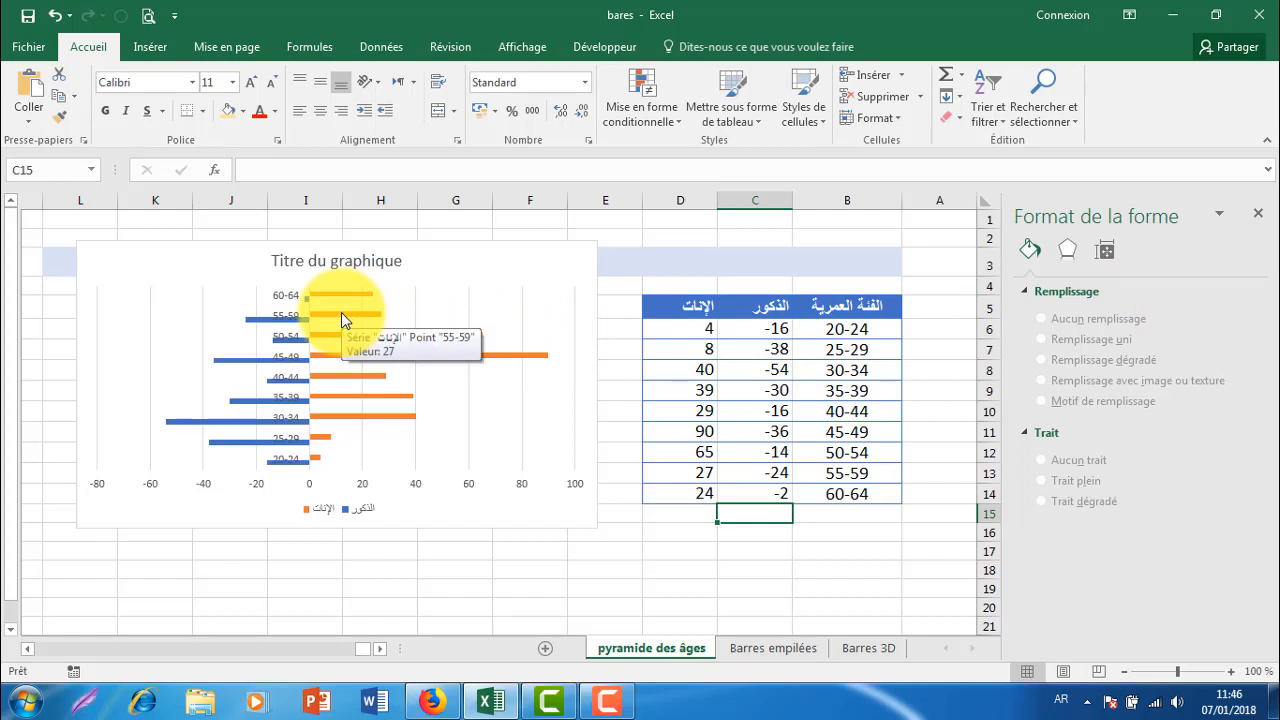
click(340, 312)
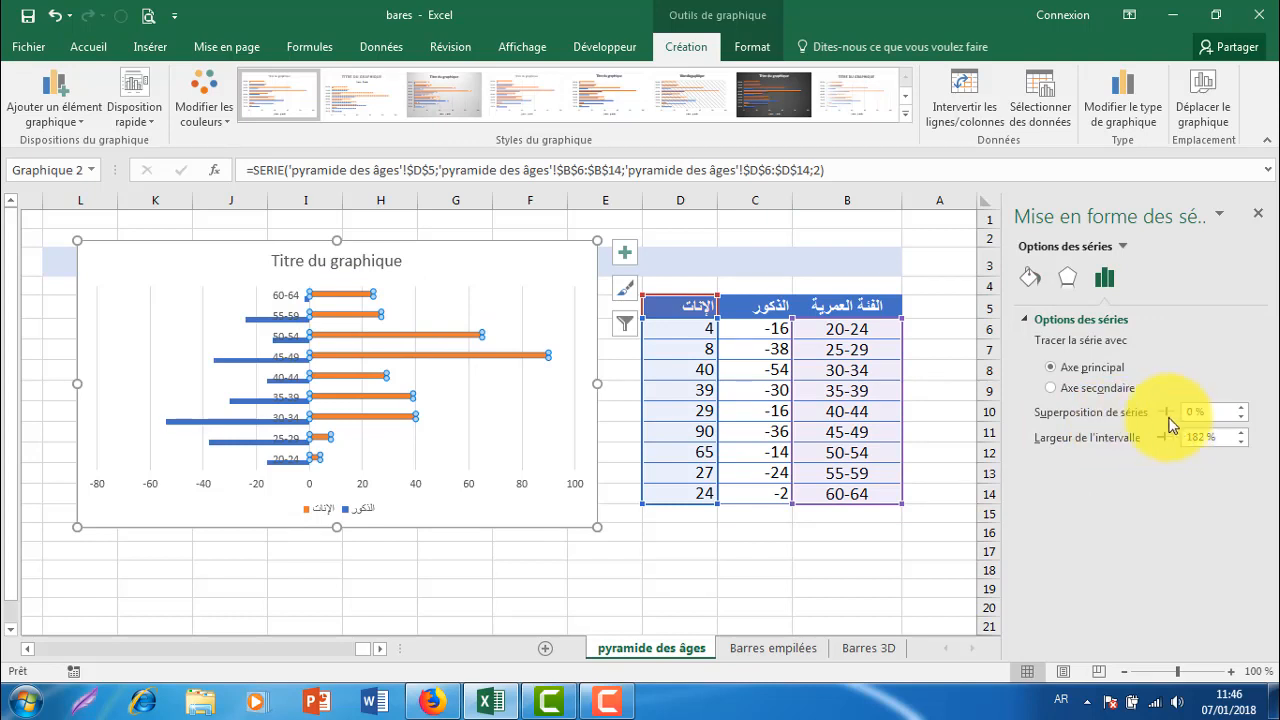
drag(1167, 412, 1163, 412)
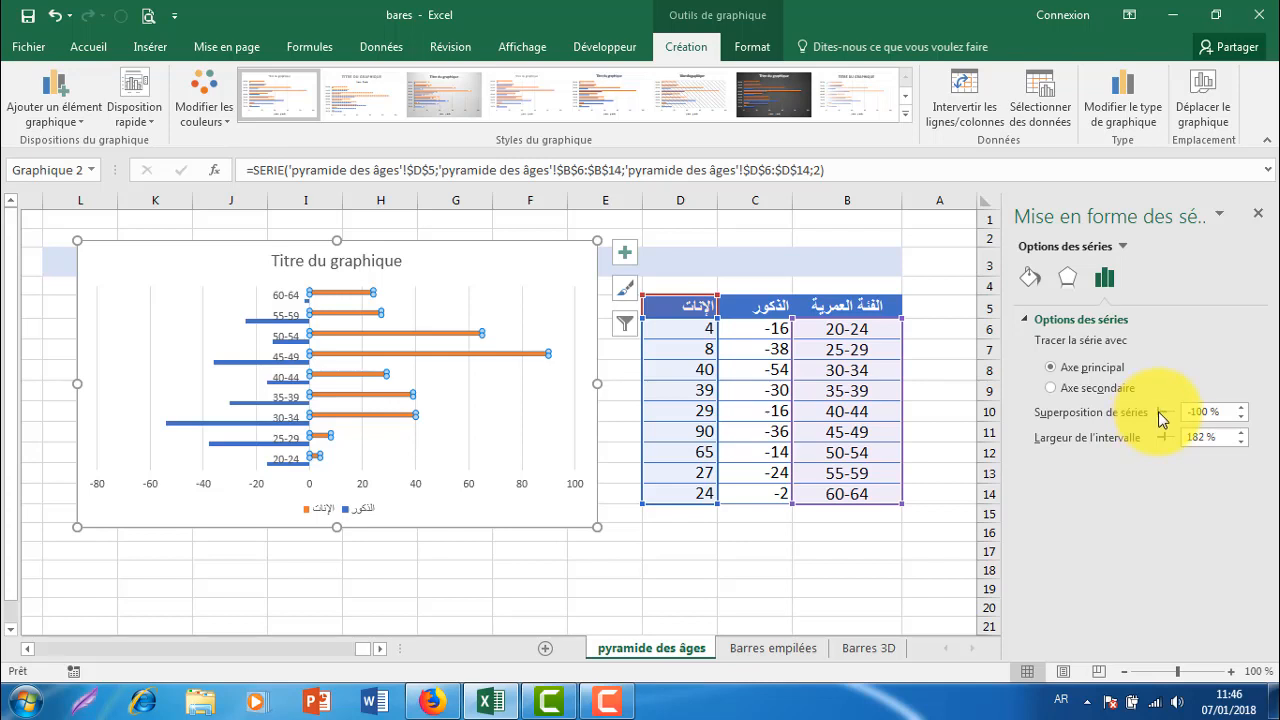
drag(1159, 411, 1170, 412)
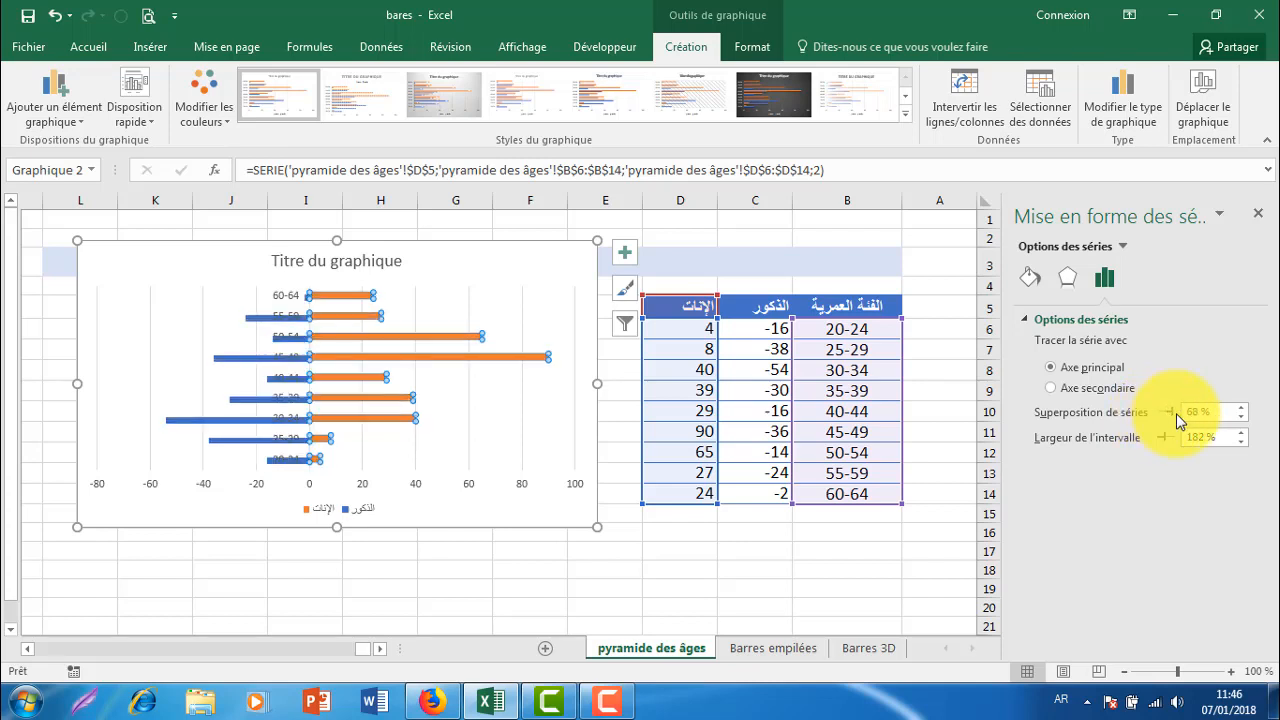
drag(1173, 412, 1182, 413)
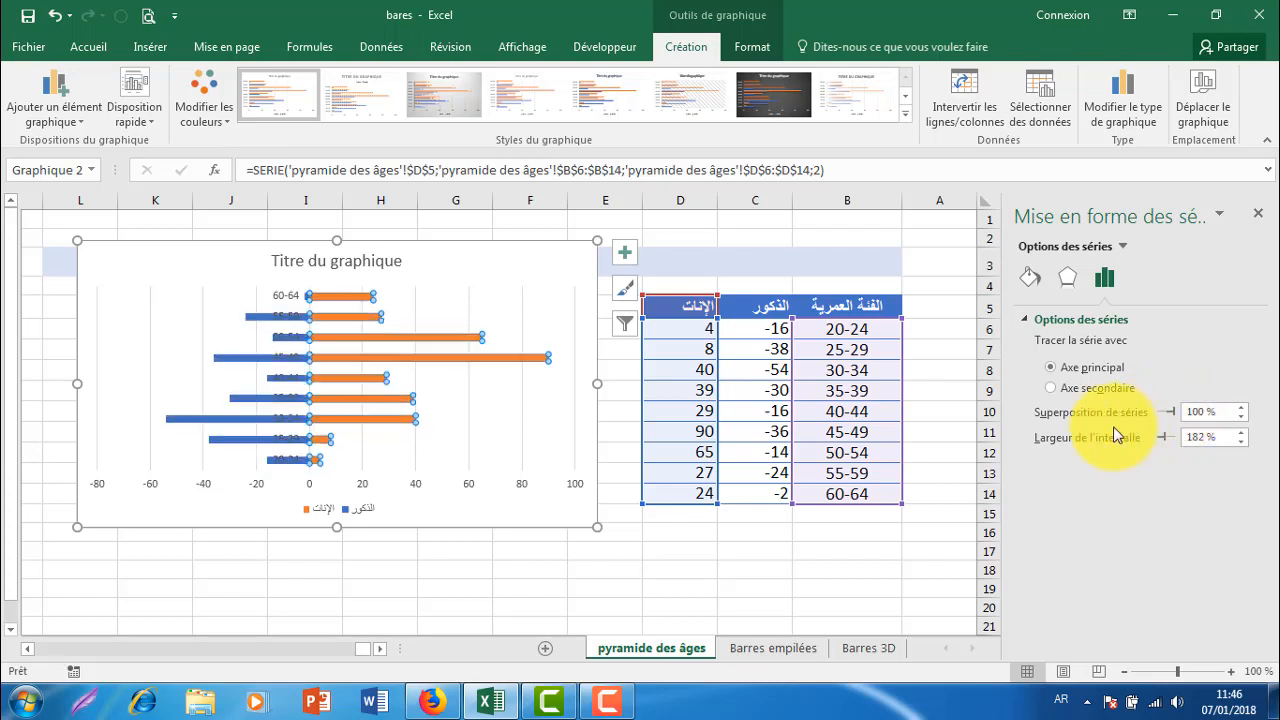
Enlarge the age chart in width and height and place it beside the data table, beginning at row 3.
click(410, 419)
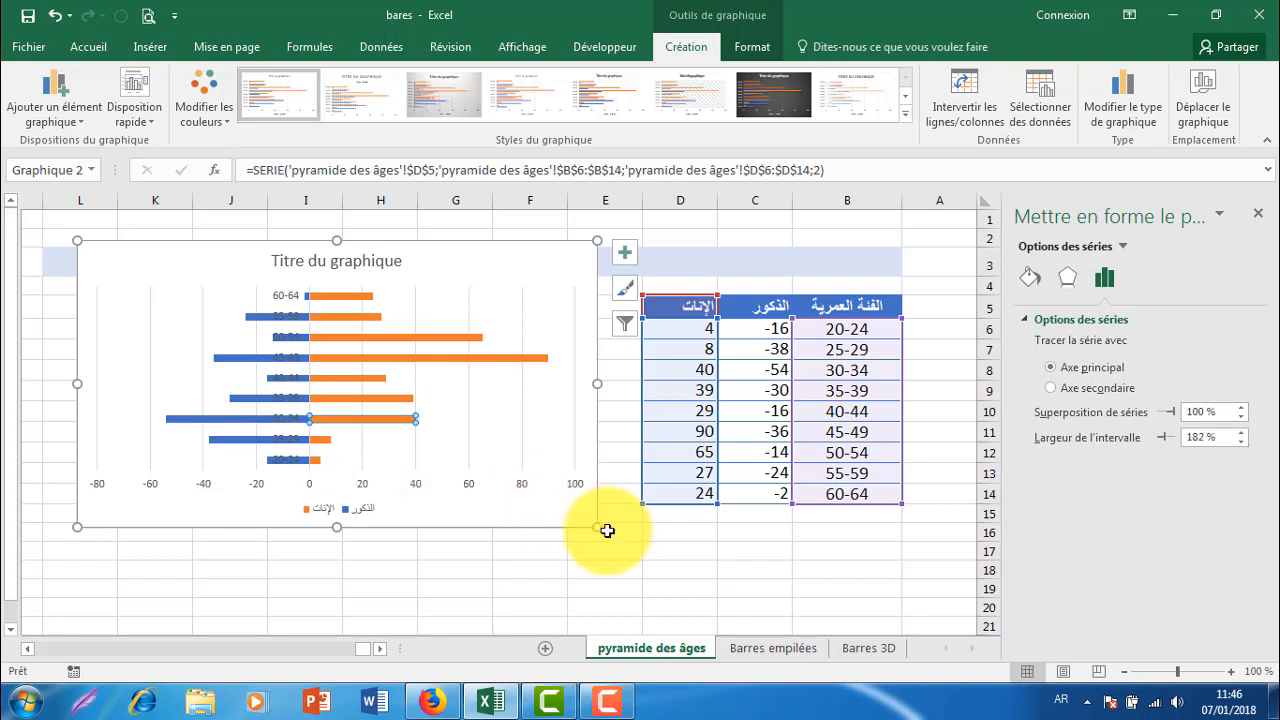
drag(598, 527, 642, 579)
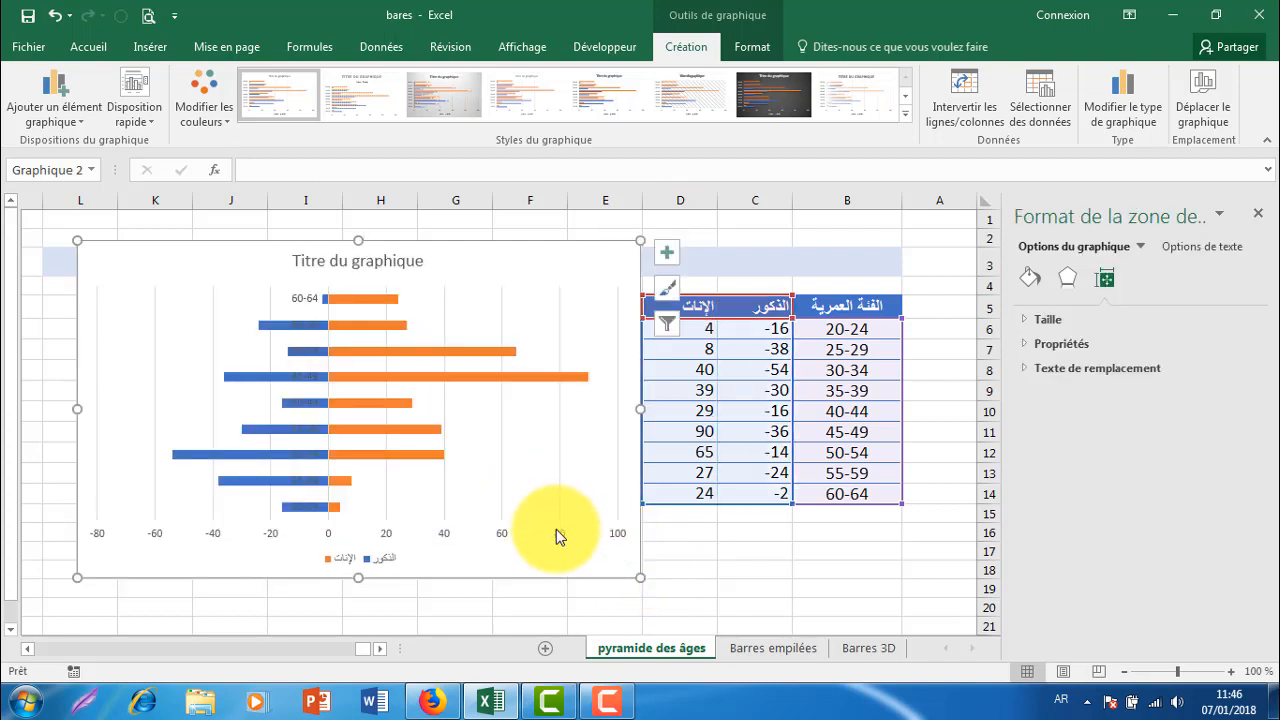
click(365, 352)
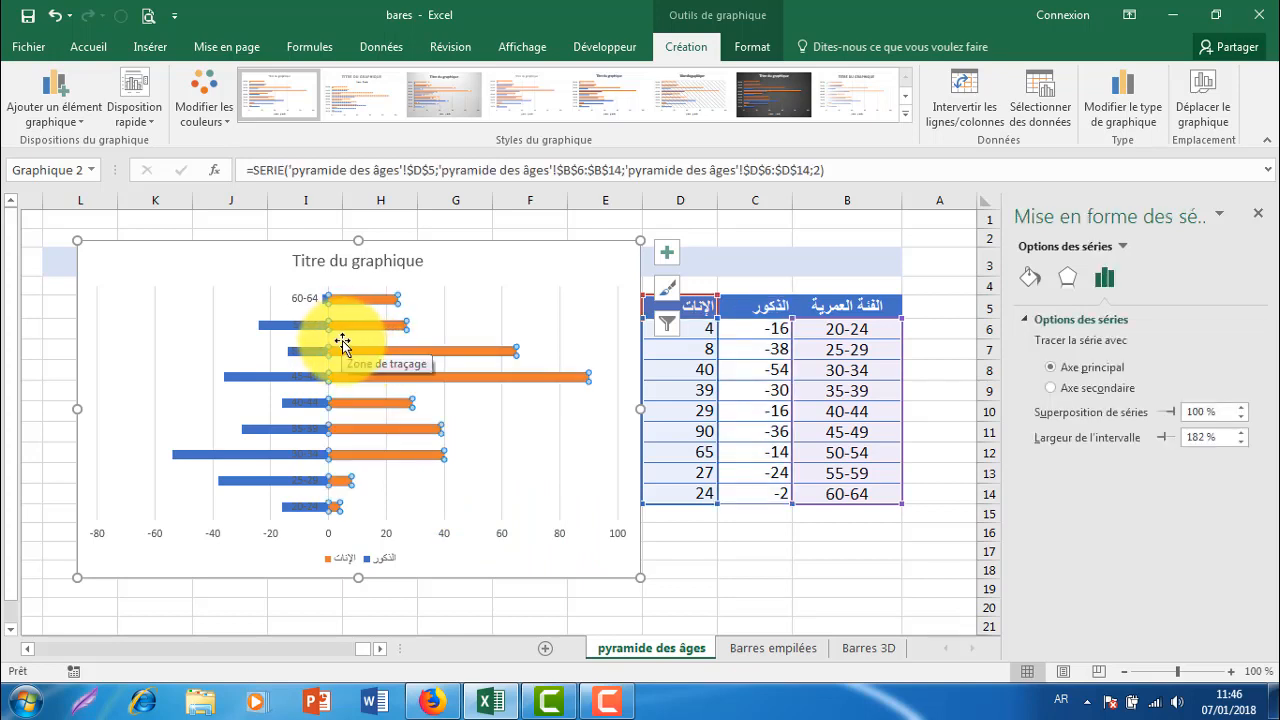
drag(360, 242, 363, 219)
drag(438, 238, 357, 260)
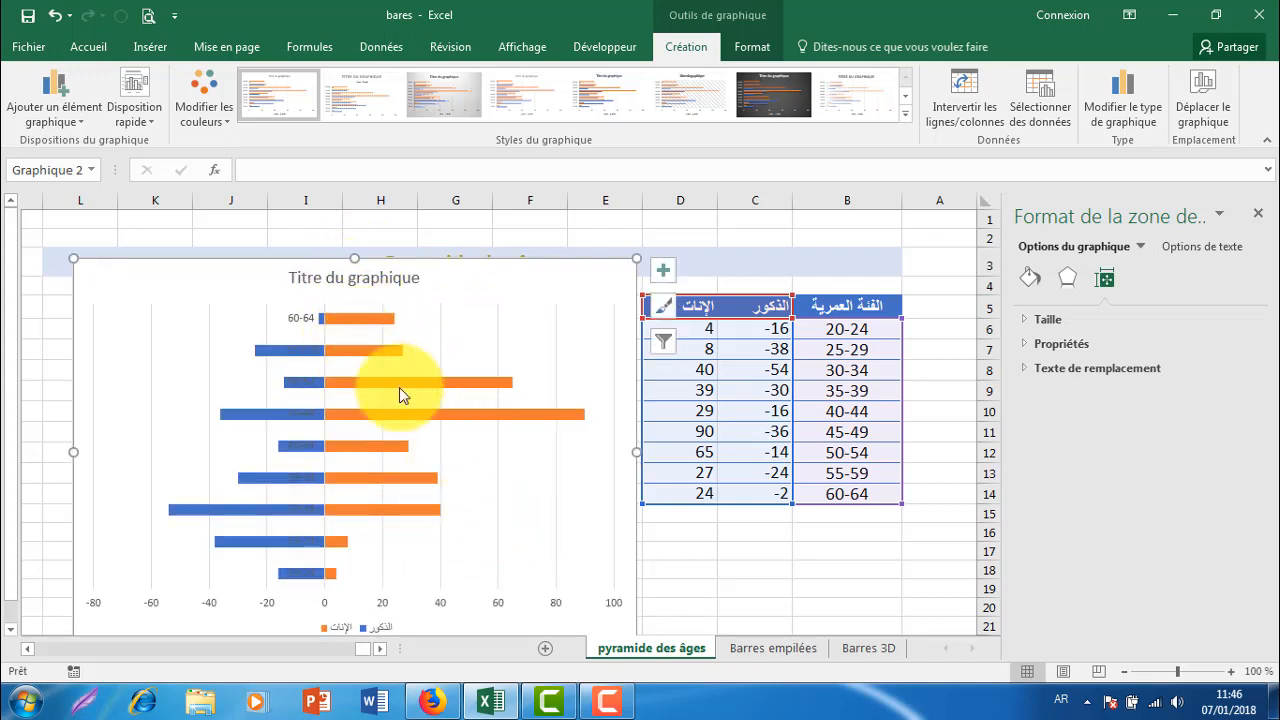
Thicken the age chart's bars by reducing the gap width of the series to 10 %.
click(362, 318)
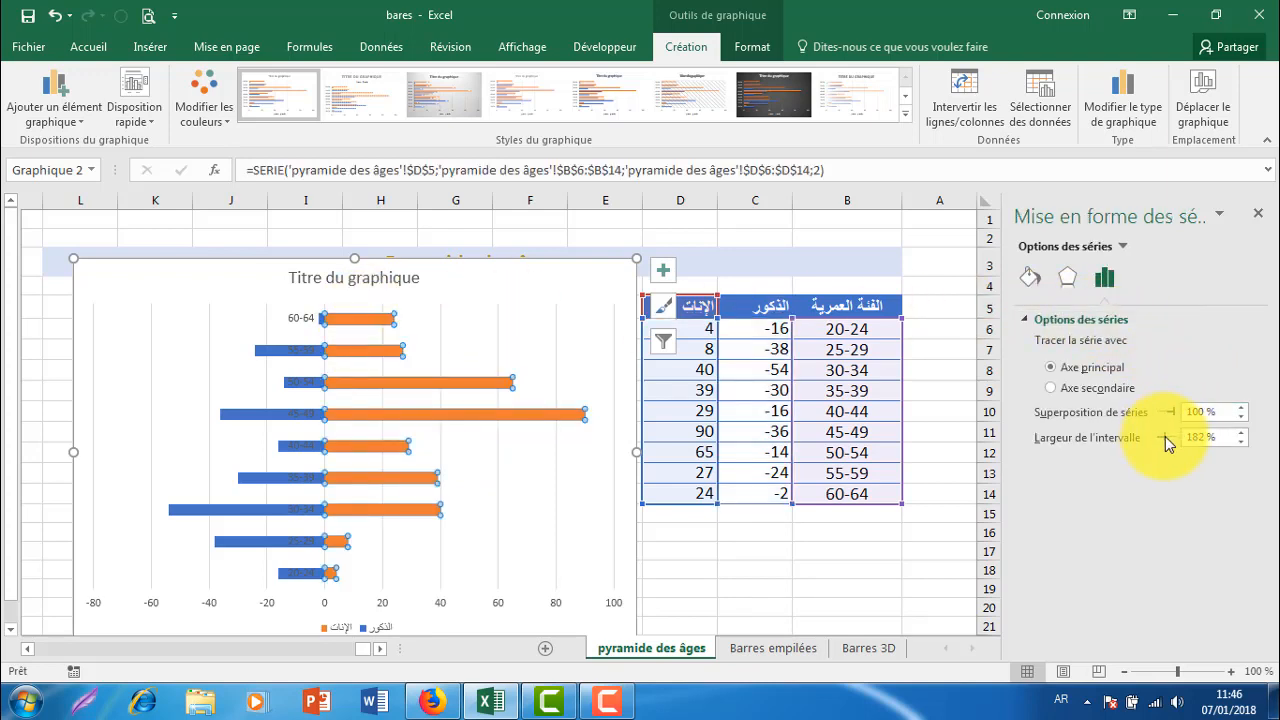
drag(1162, 437, 1159, 437)
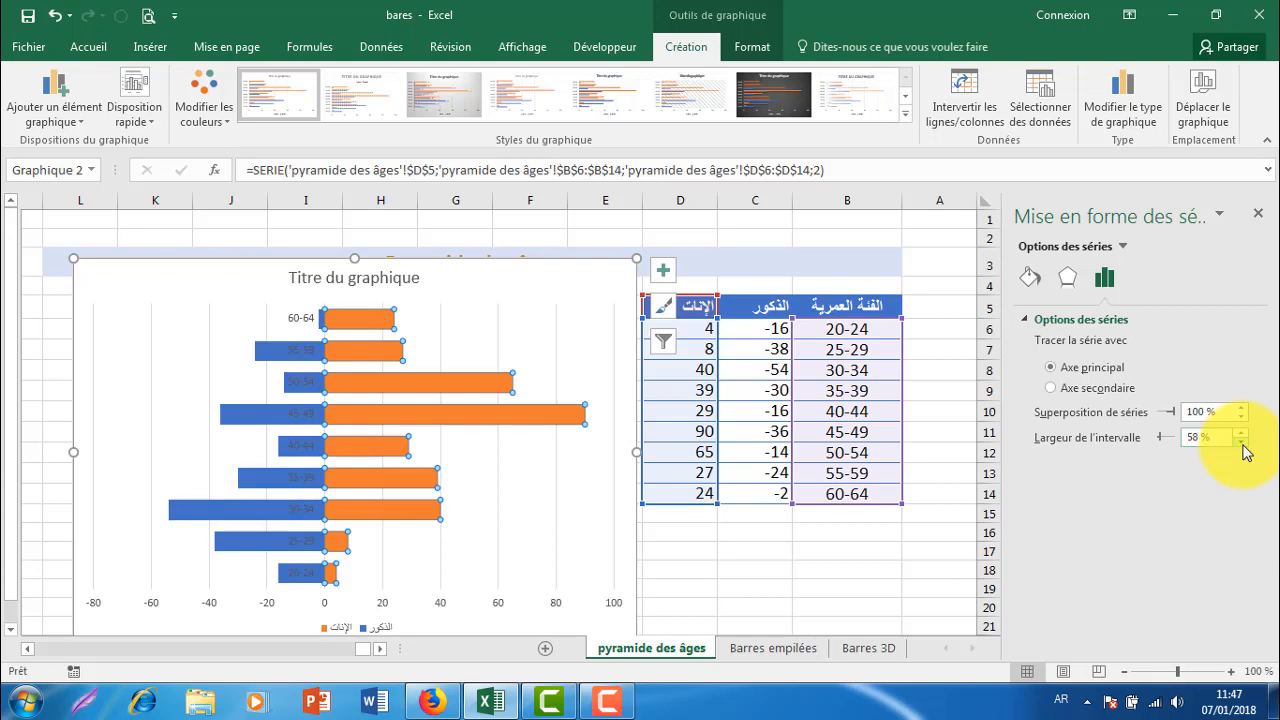
click(1241, 442)
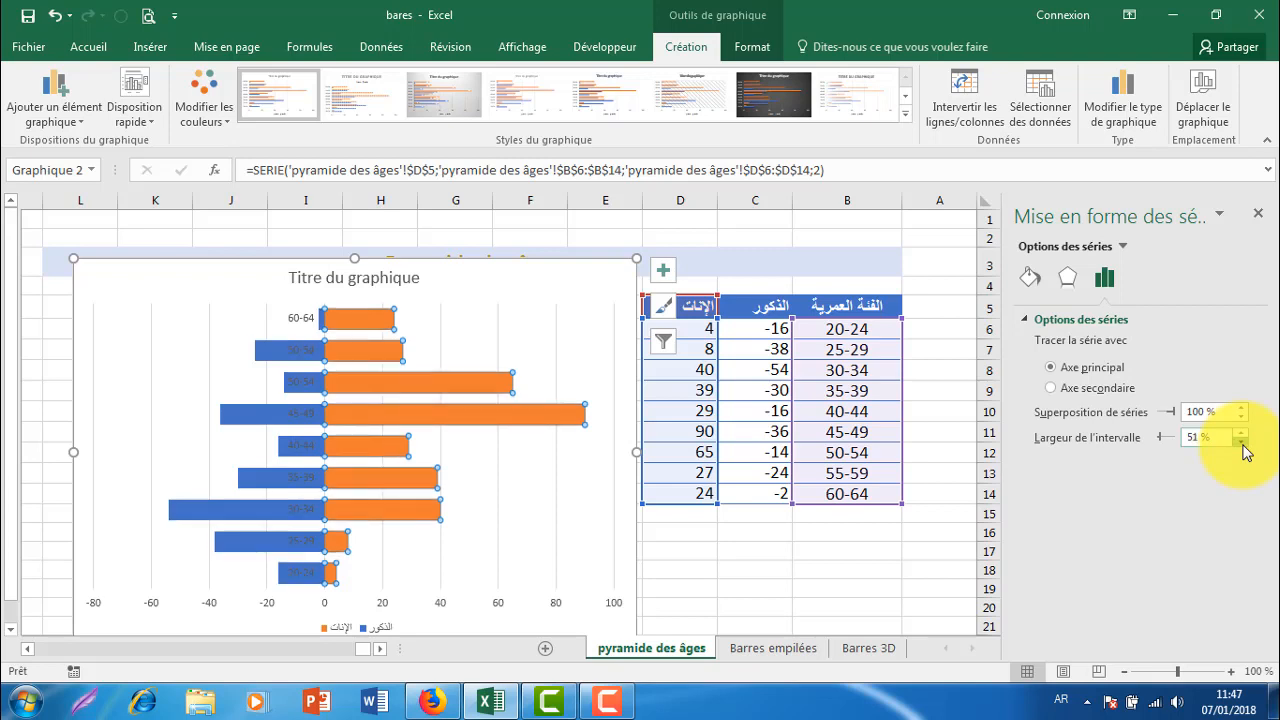
click(1241, 442)
click(1241, 442)
click(1241, 442)
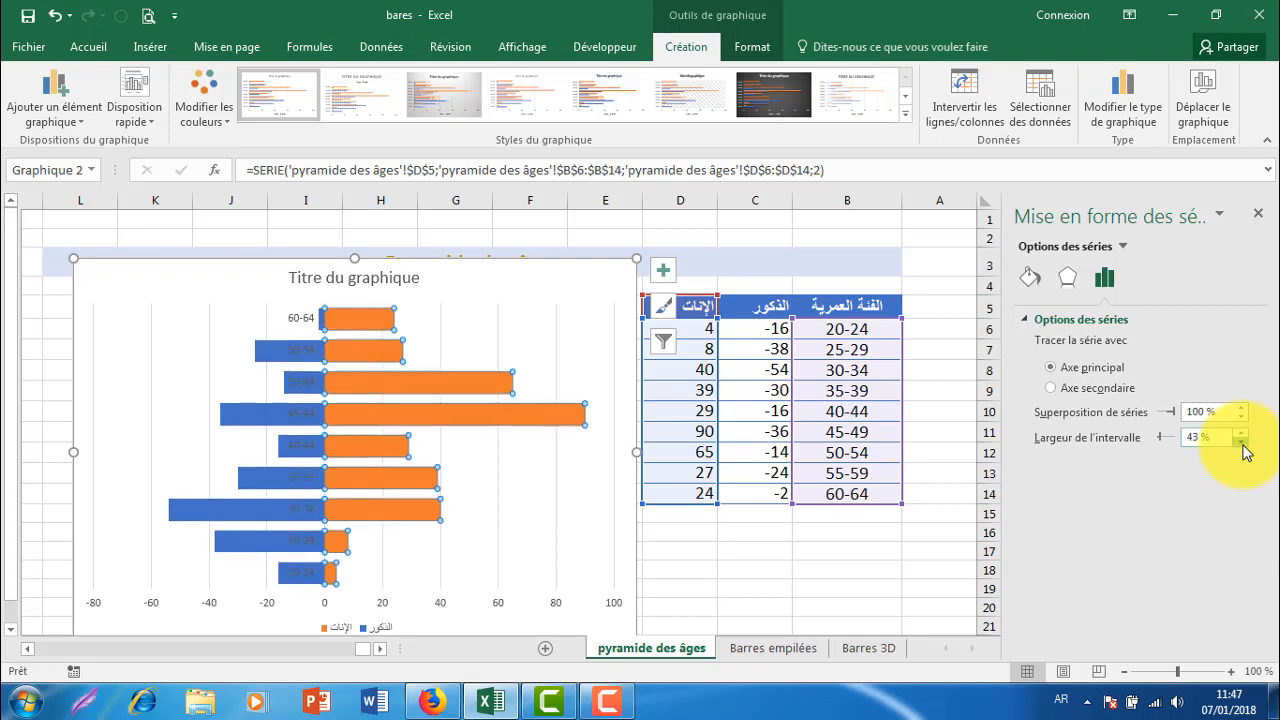
click(1241, 442)
click(1241, 442)
click(1241, 442)
click(1241, 442)
click(1241, 442)
click(1241, 442)
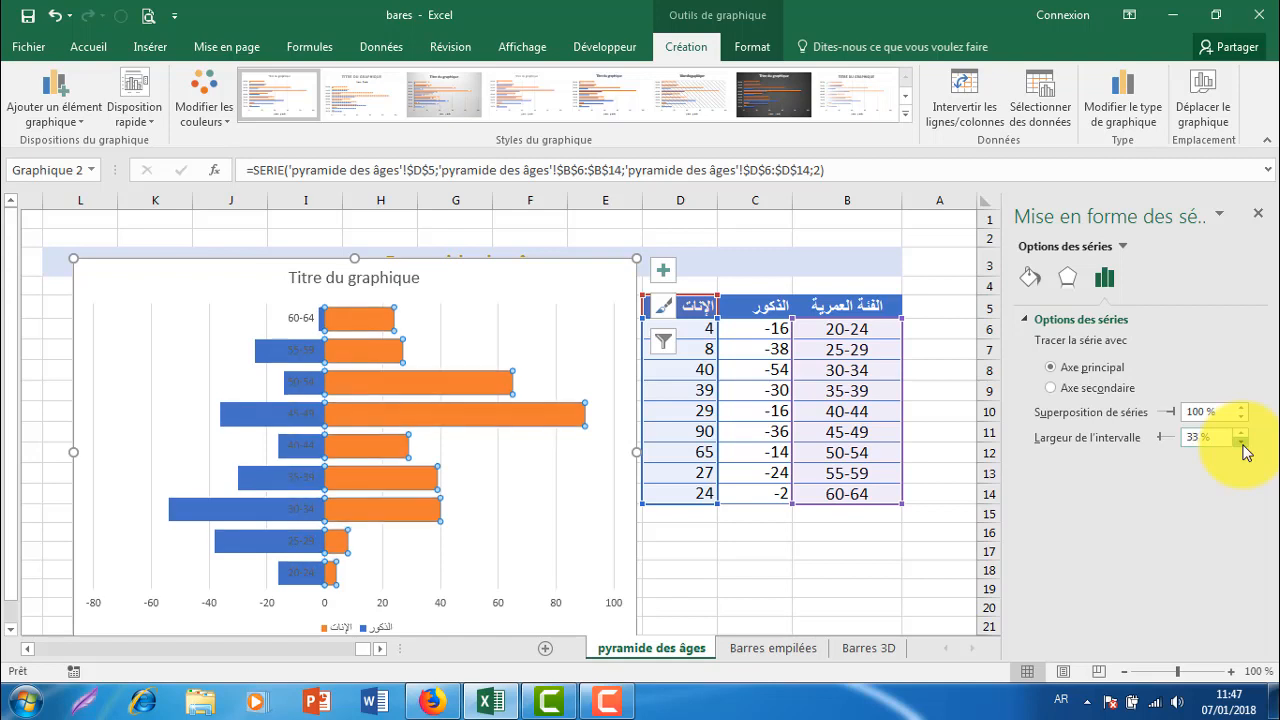
click(1241, 442)
click(1241, 442)
click(1241, 442)
click(1241, 442)
click(1241, 442)
click(1241, 442)
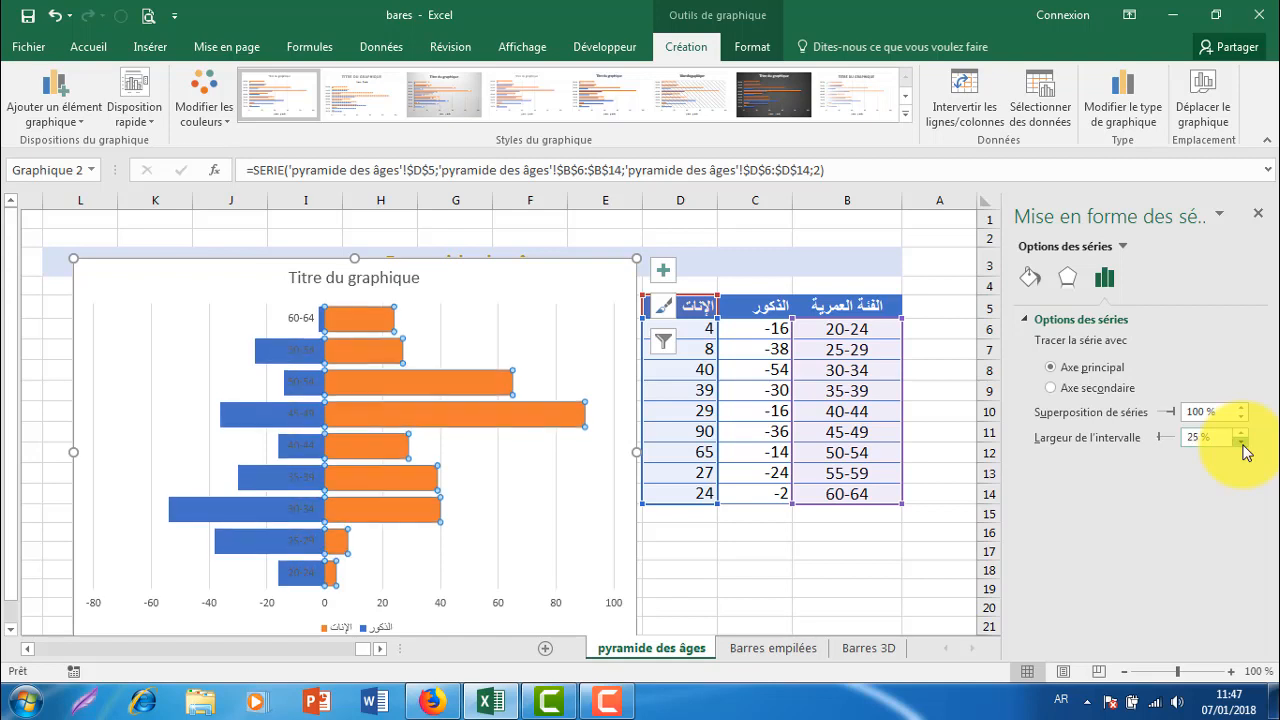
click(1241, 442)
click(1241, 442)
click(1241, 442)
click(1241, 442)
click(1241, 442)
click(1241, 442)
click(1241, 442)
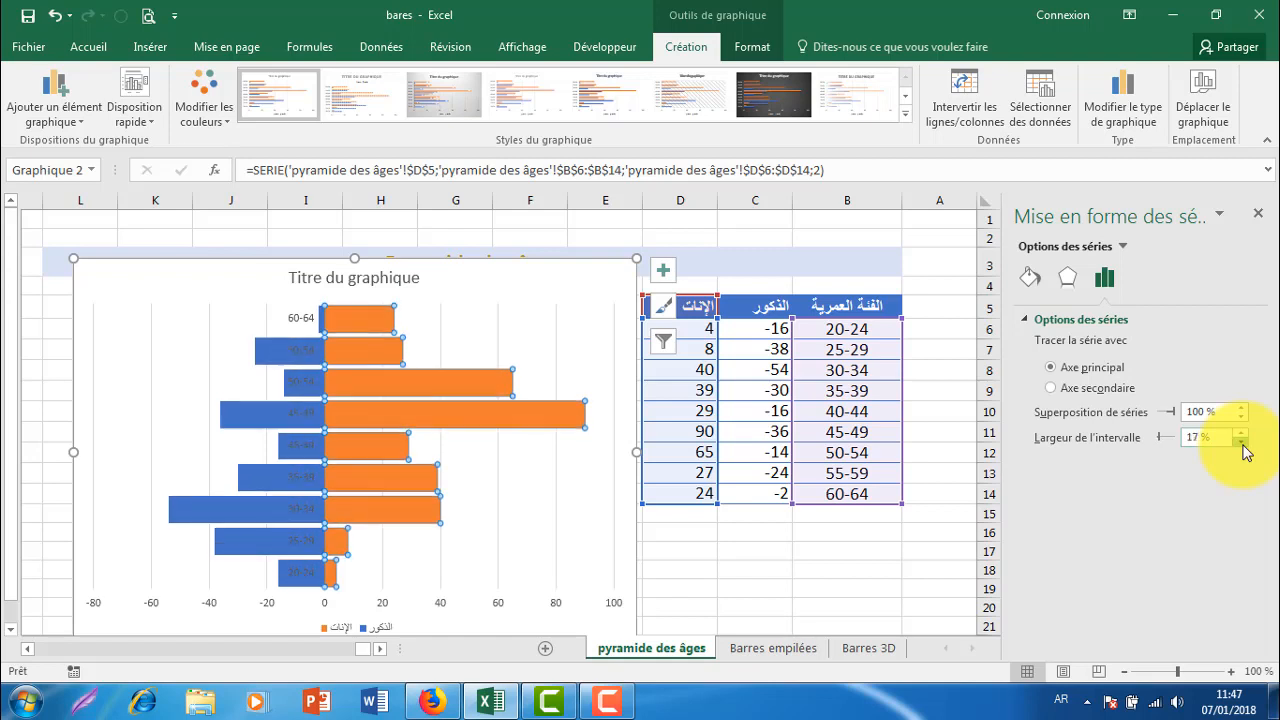
click(1241, 442)
click(1241, 442)
click(1241, 442)
click(1241, 442)
click(1241, 442)
click(1241, 442)
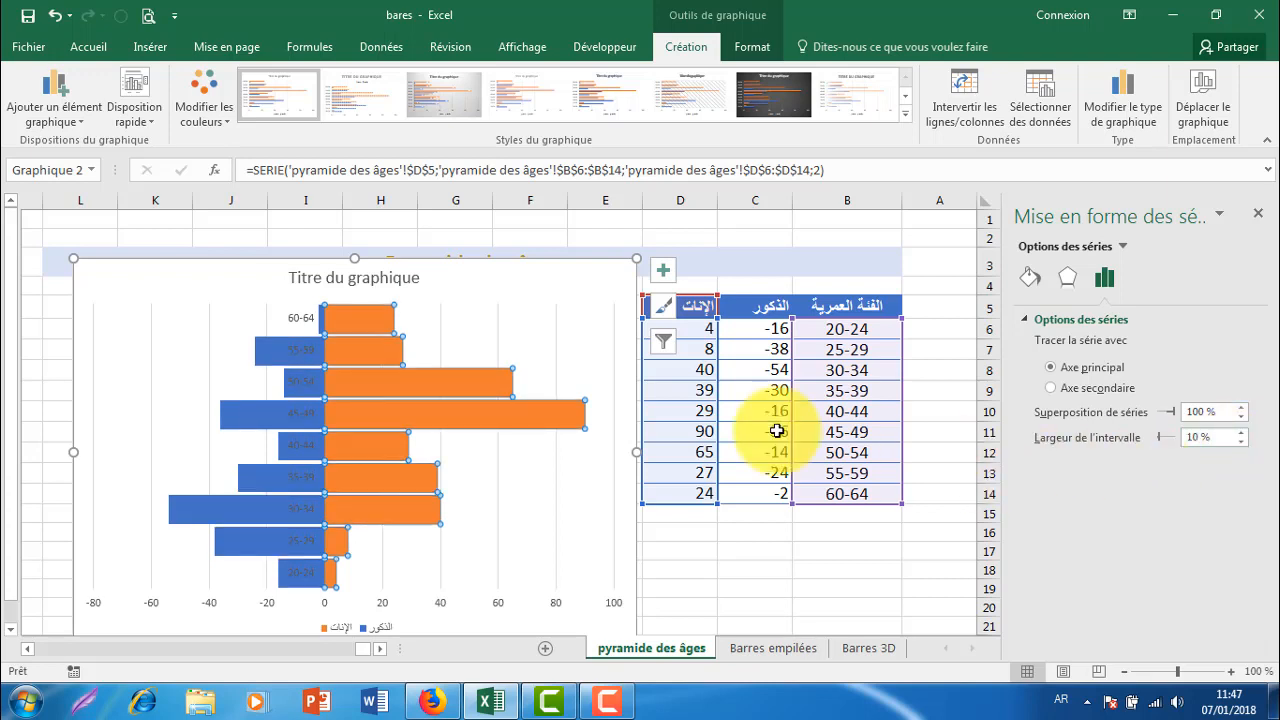
click(499, 493)
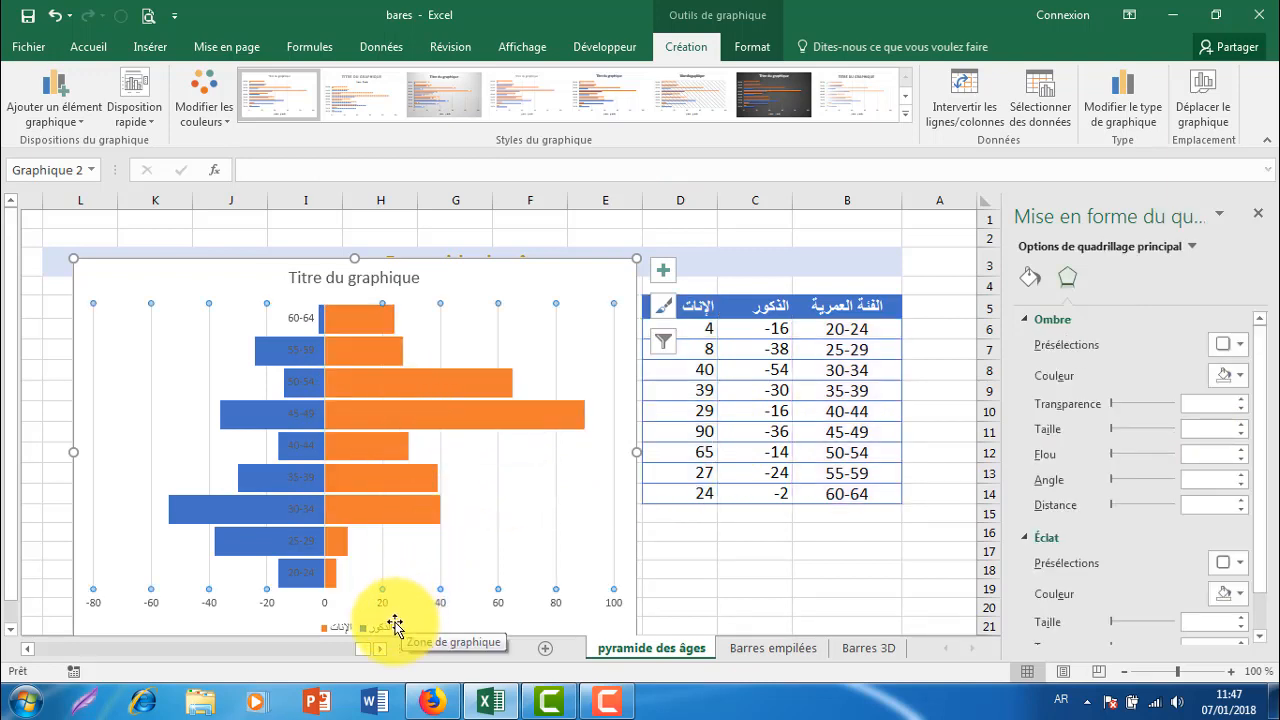
Set the label position of the age-group axis to Bas so the labels stand clear of the bars.
mouse_move(275, 485)
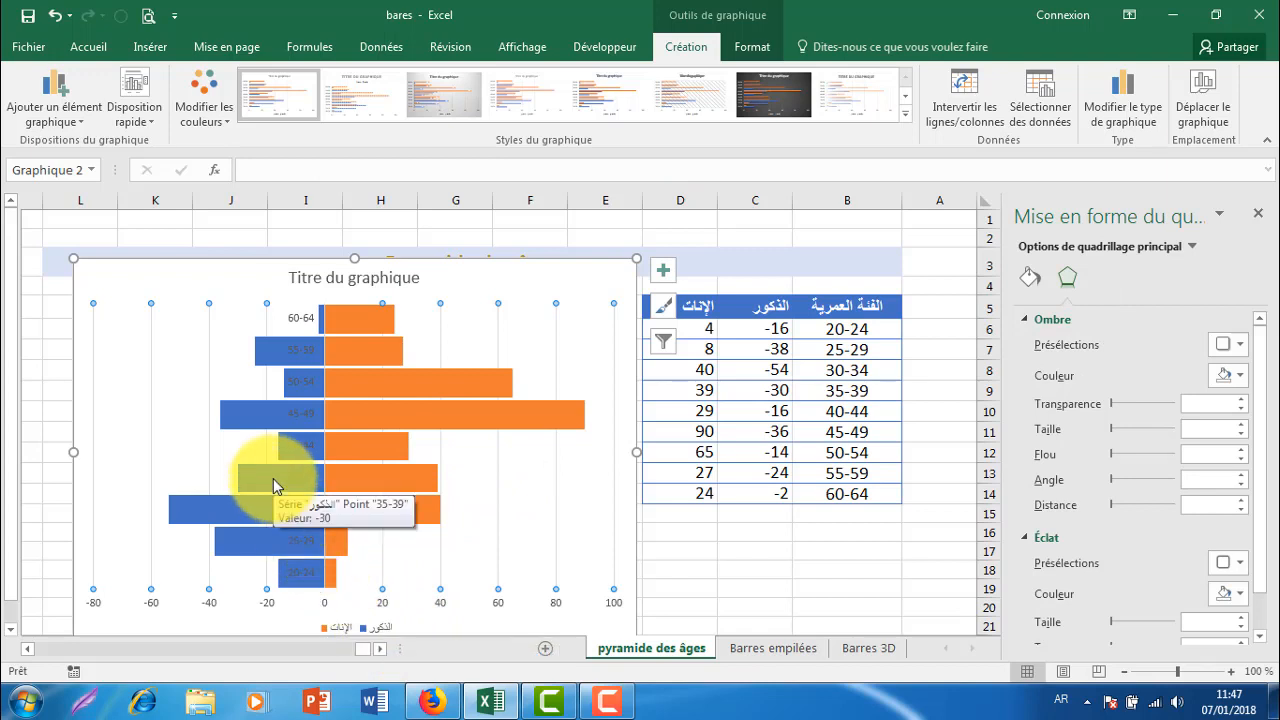
mouse_move(396, 510)
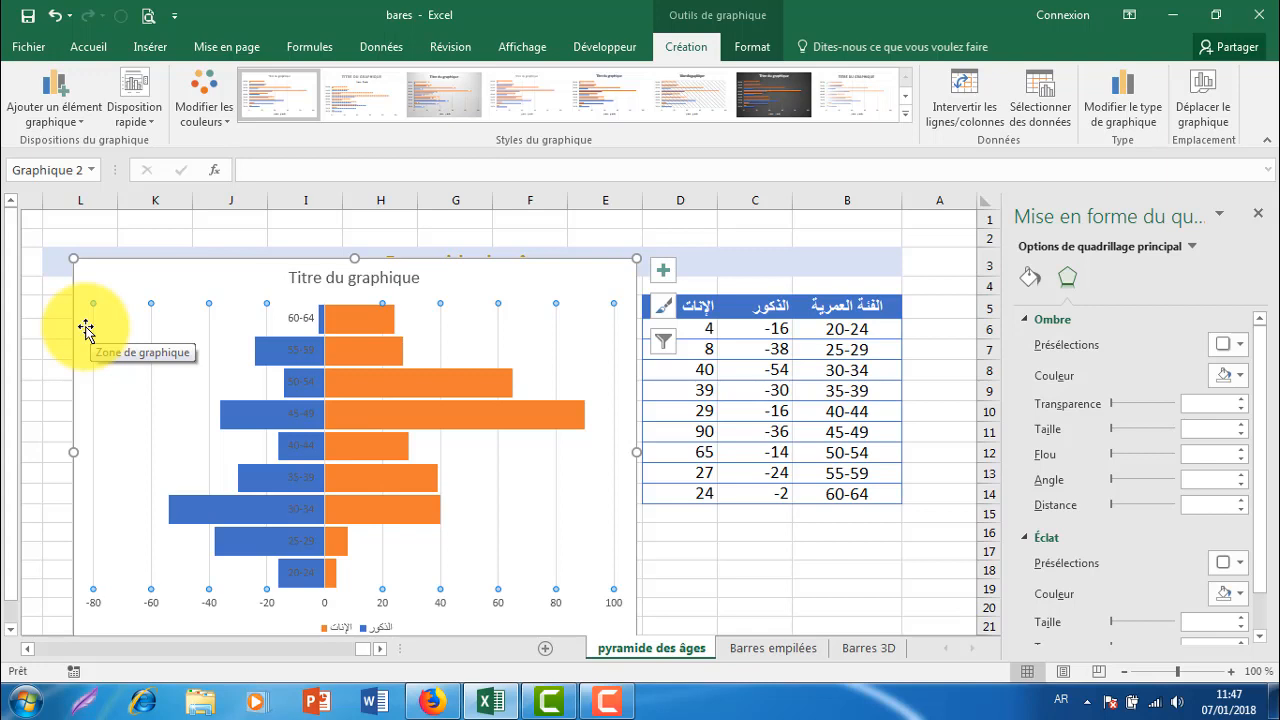
click(305, 325)
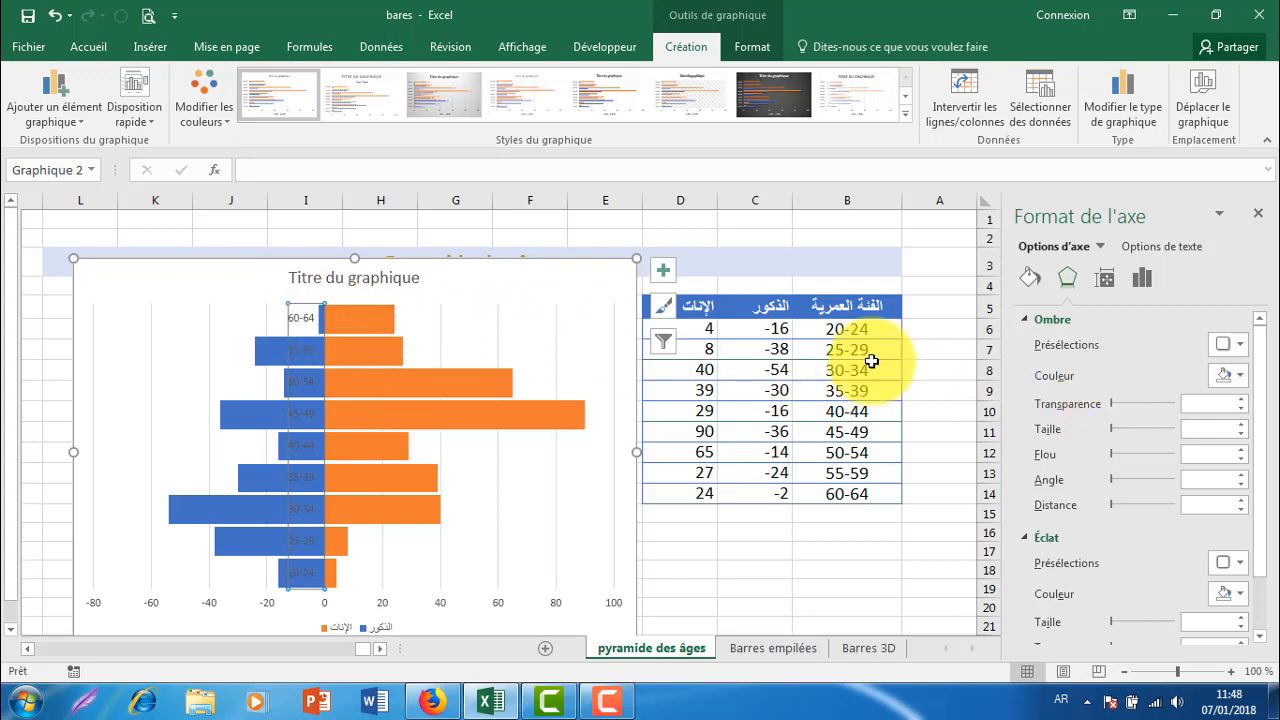
click(1141, 277)
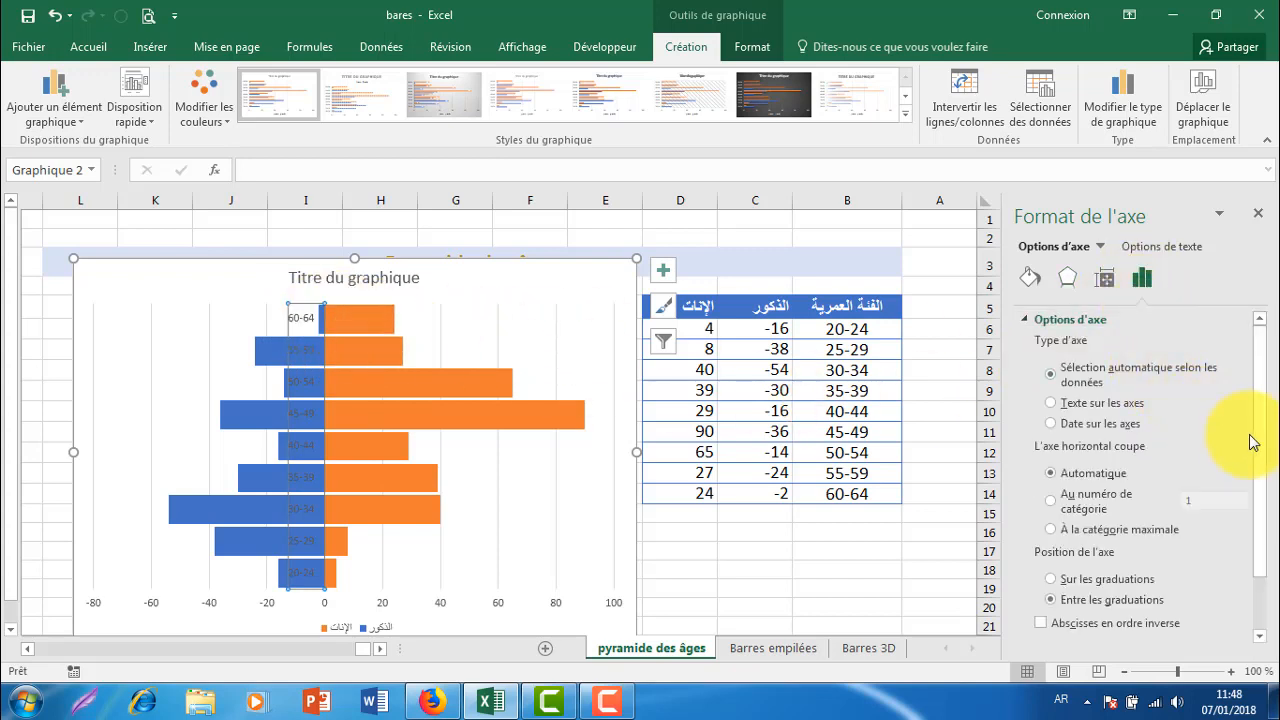
drag(1260, 449, 1262, 518)
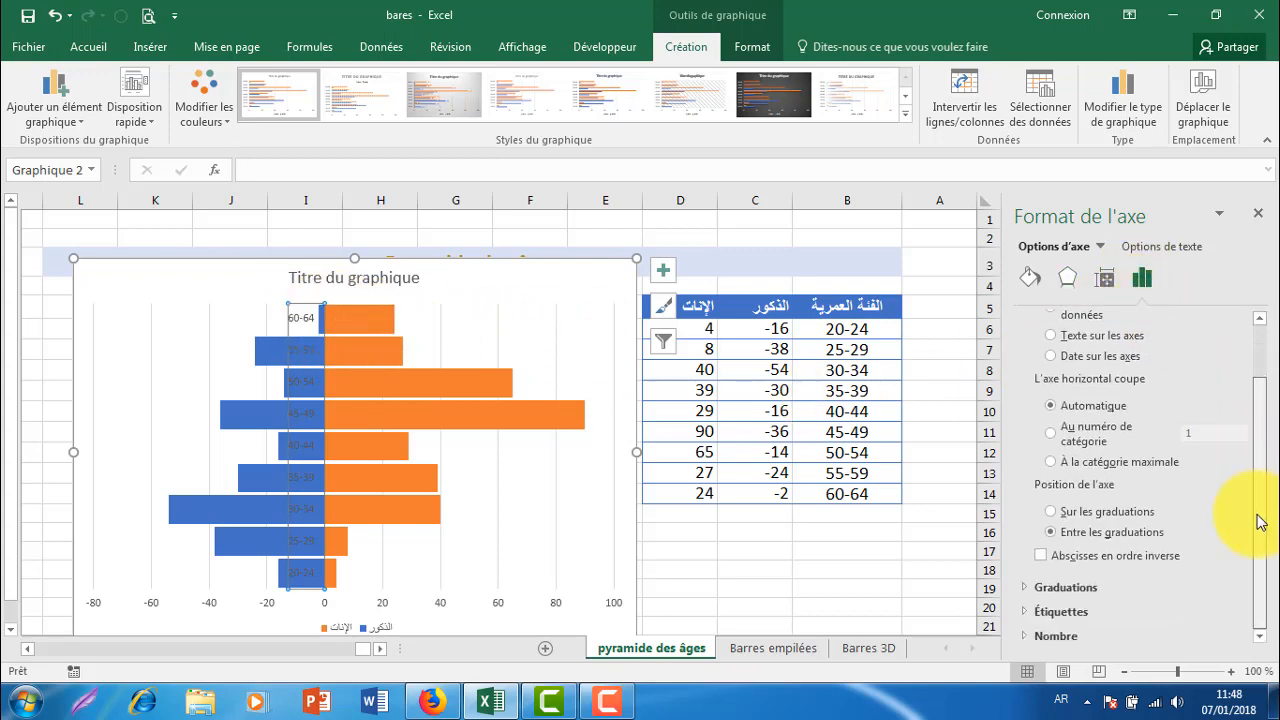
click(1066, 611)
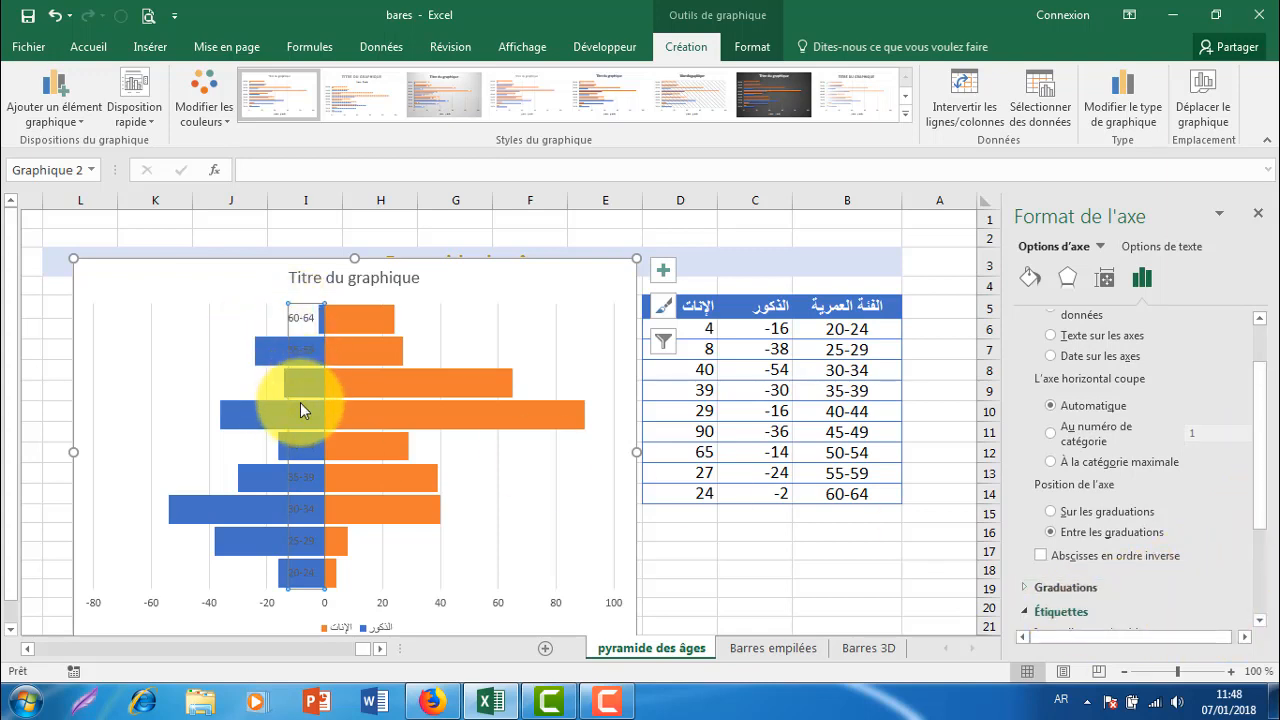
click(1265, 620)
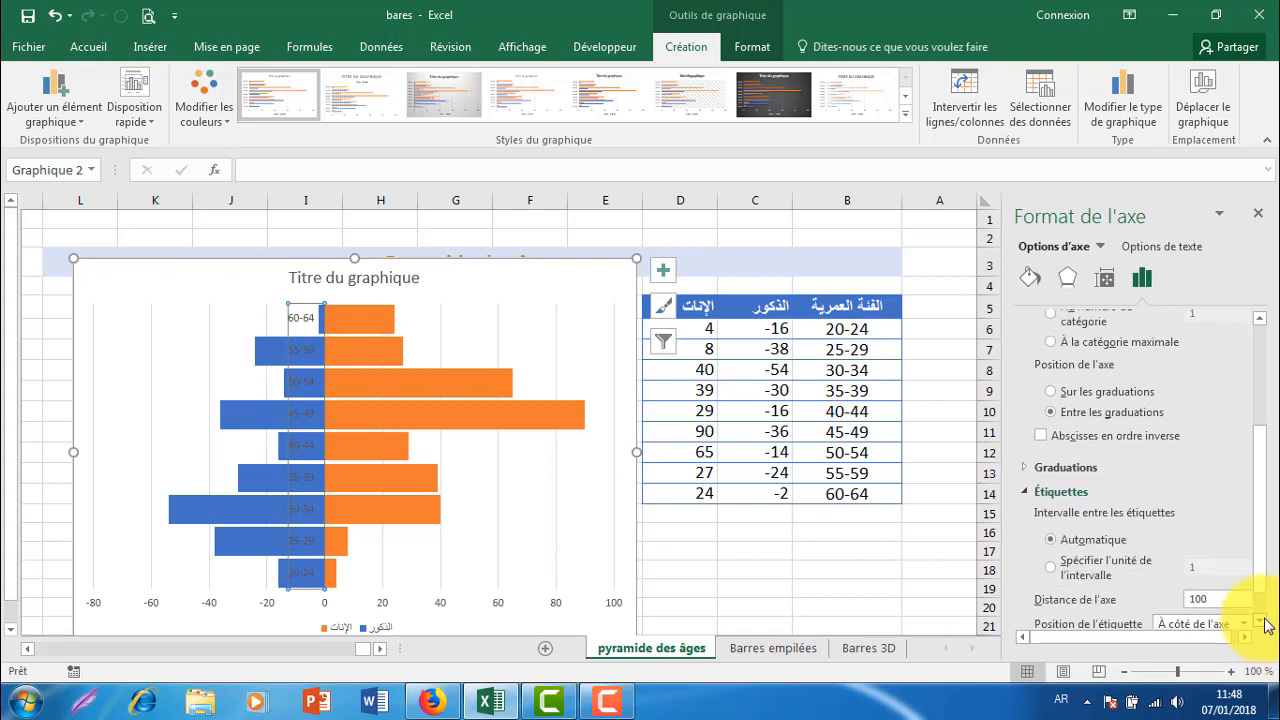
click(1265, 622)
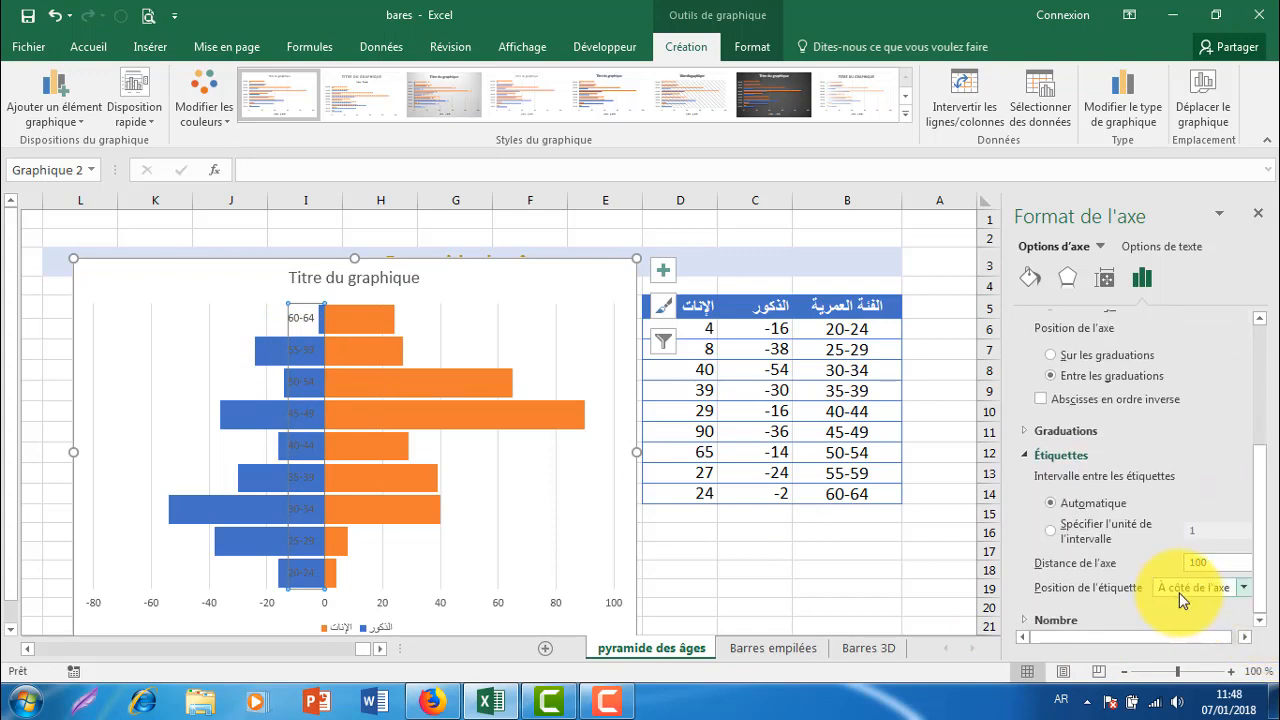
click(1245, 588)
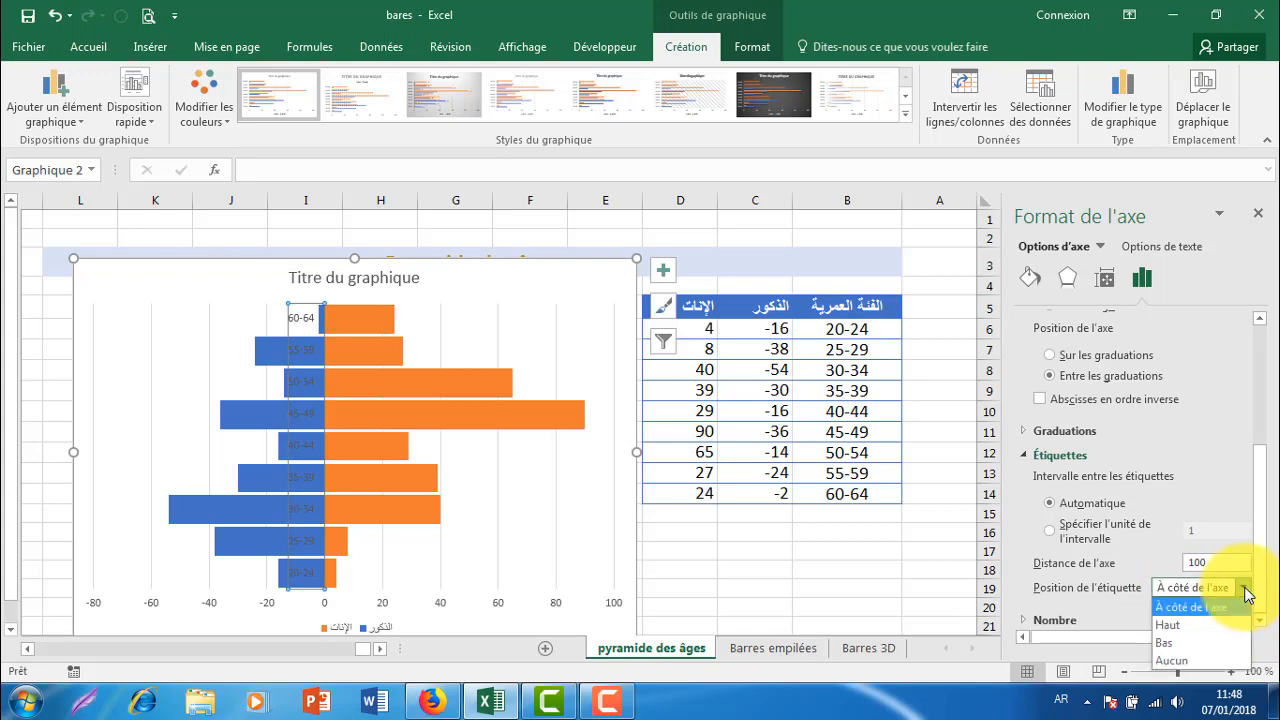
click(1172, 643)
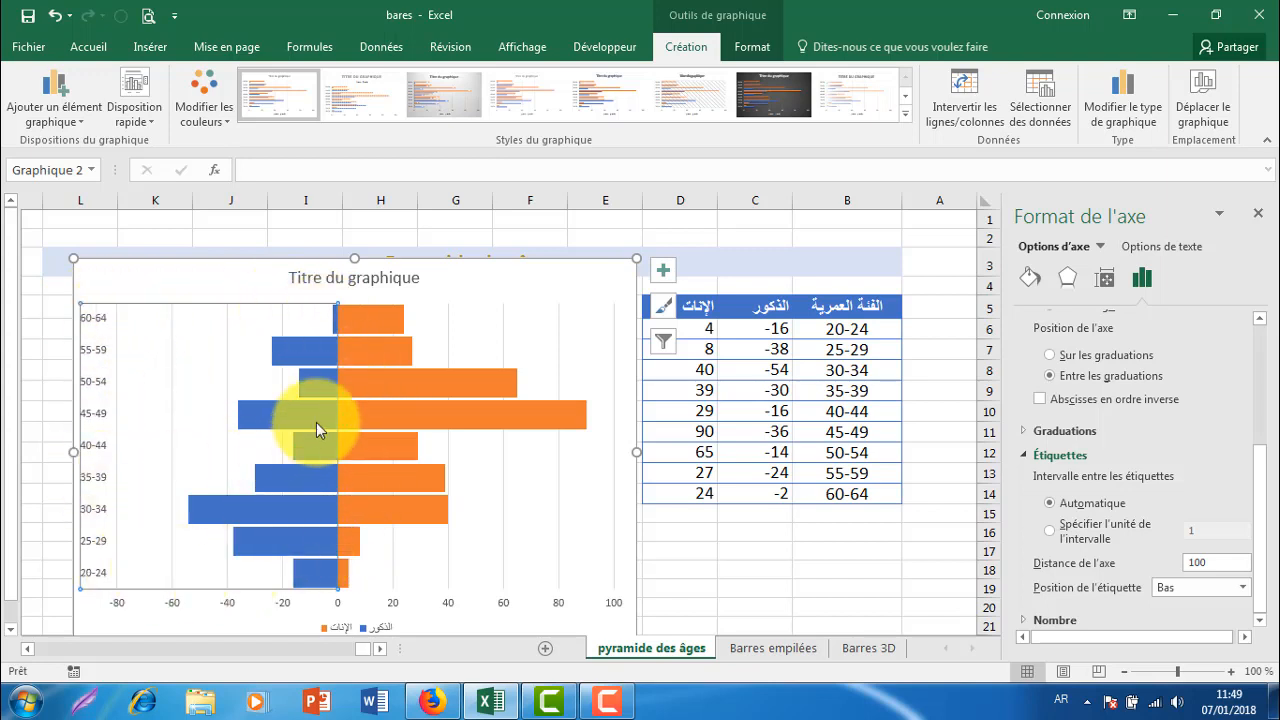
Move the age chart up to start at row 2 so that its legend fits within the visible sheet.
mouse_move(328, 425)
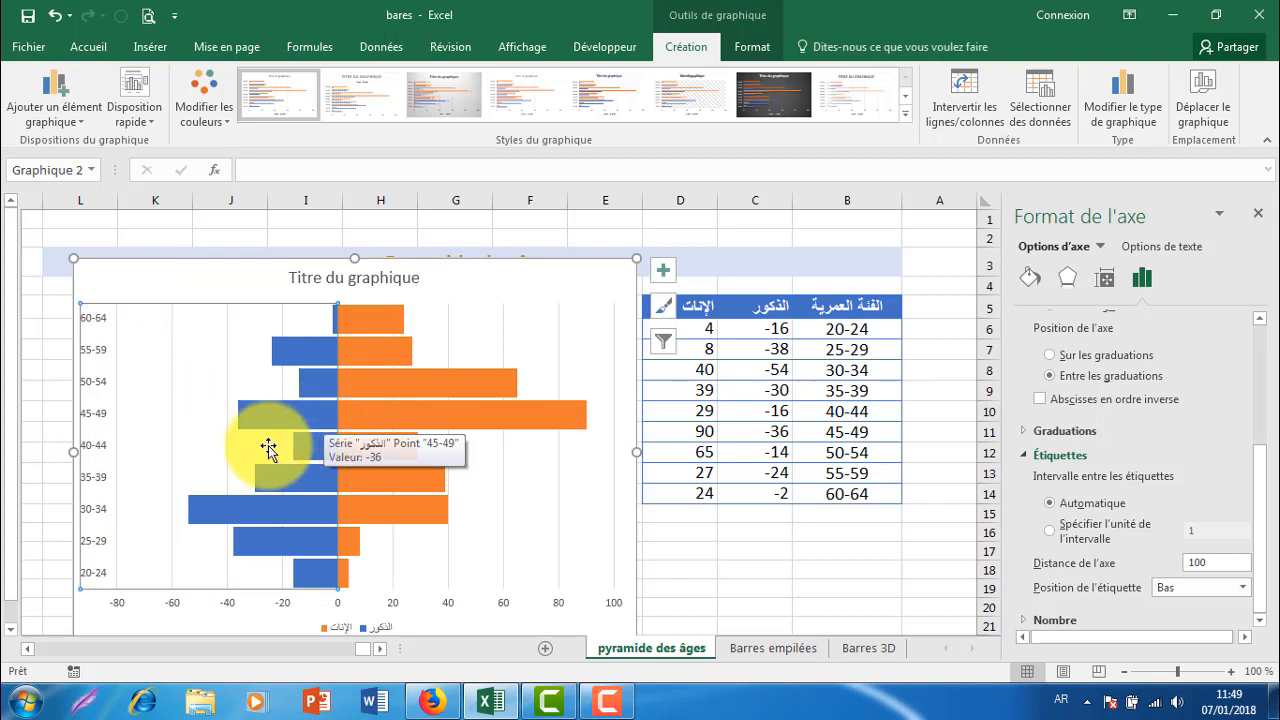
mouse_move(277, 362)
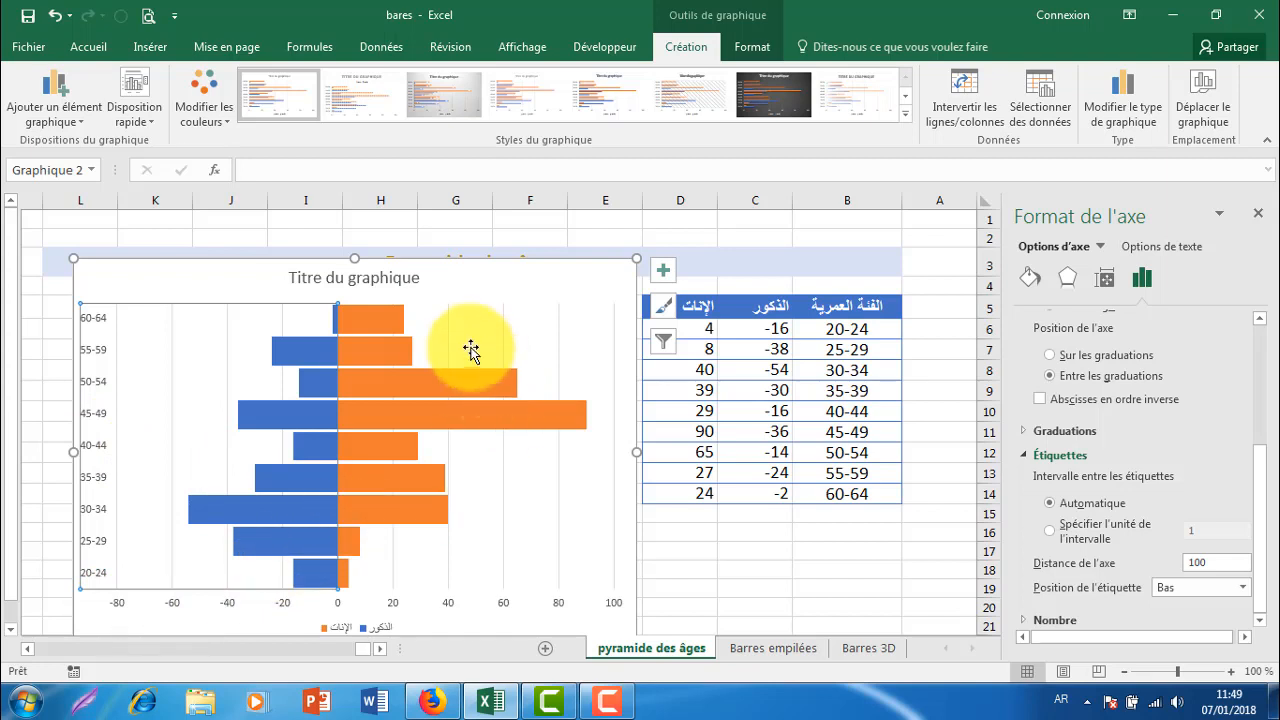
drag(474, 263, 477, 233)
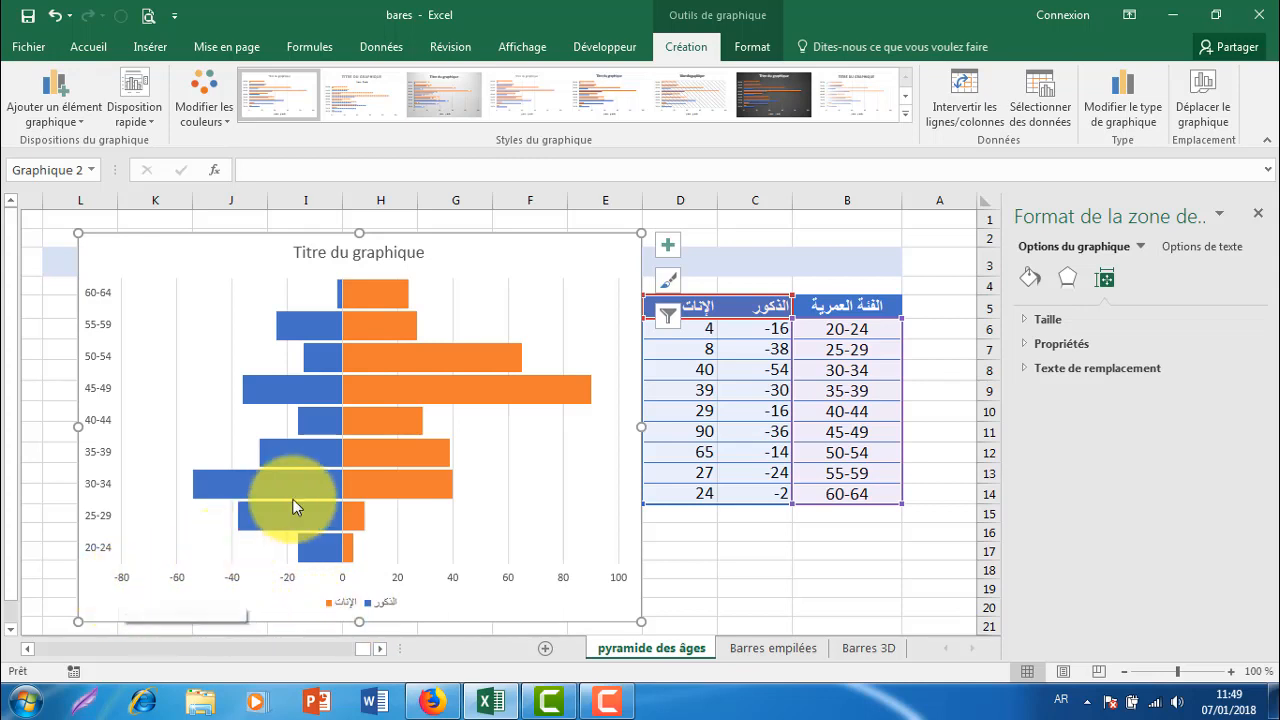
mouse_move(289, 504)
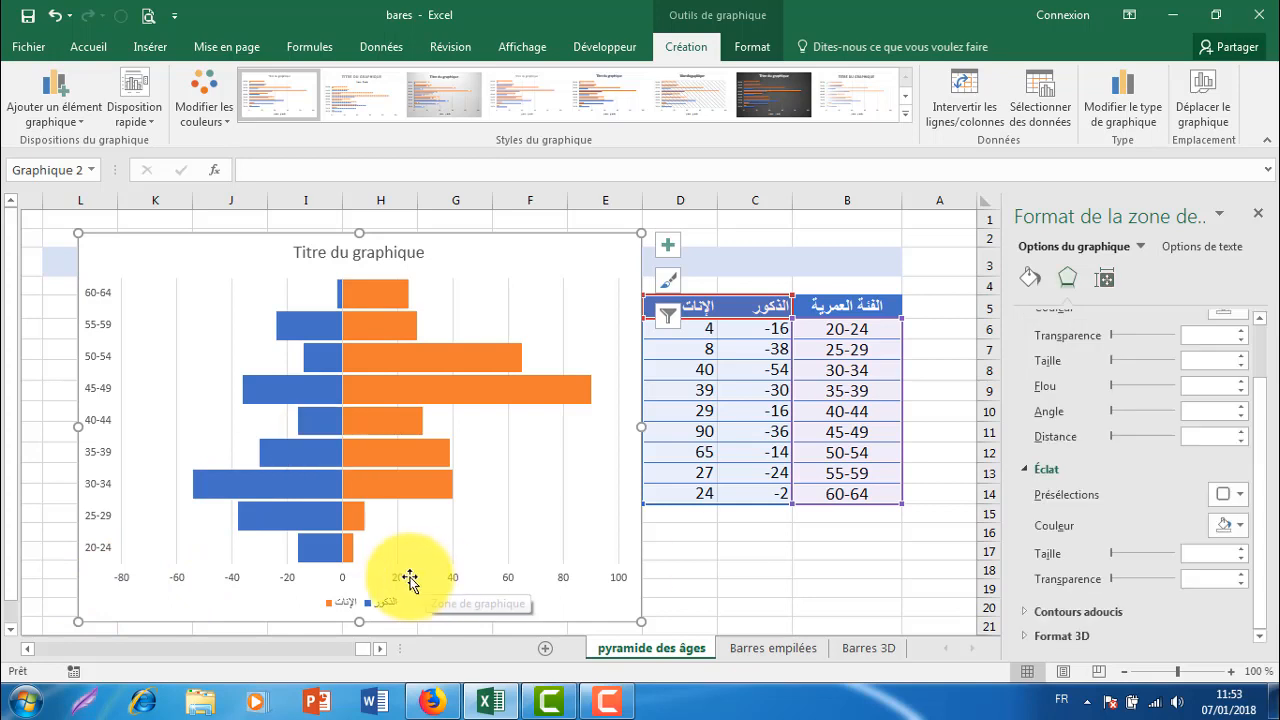
Apply the custom number format Standard;Standard to the horizontal value axis so its numbers show without minus signs.
click(398, 579)
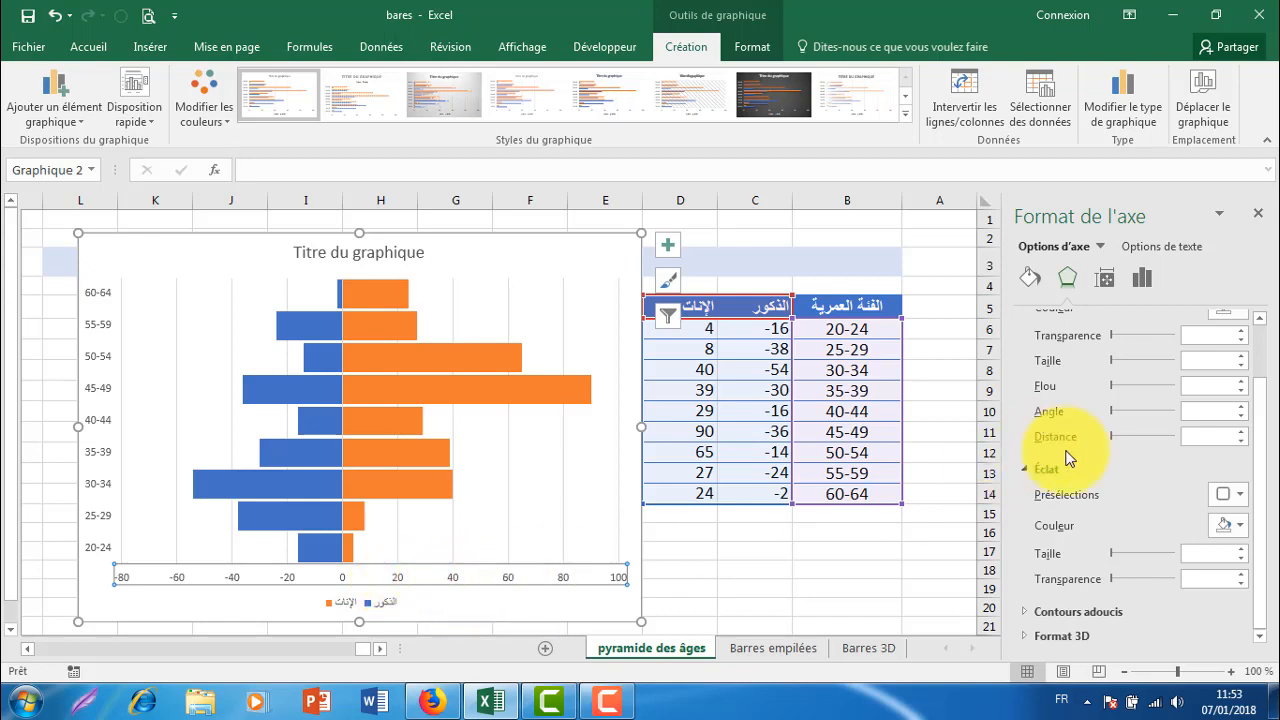
click(1143, 281)
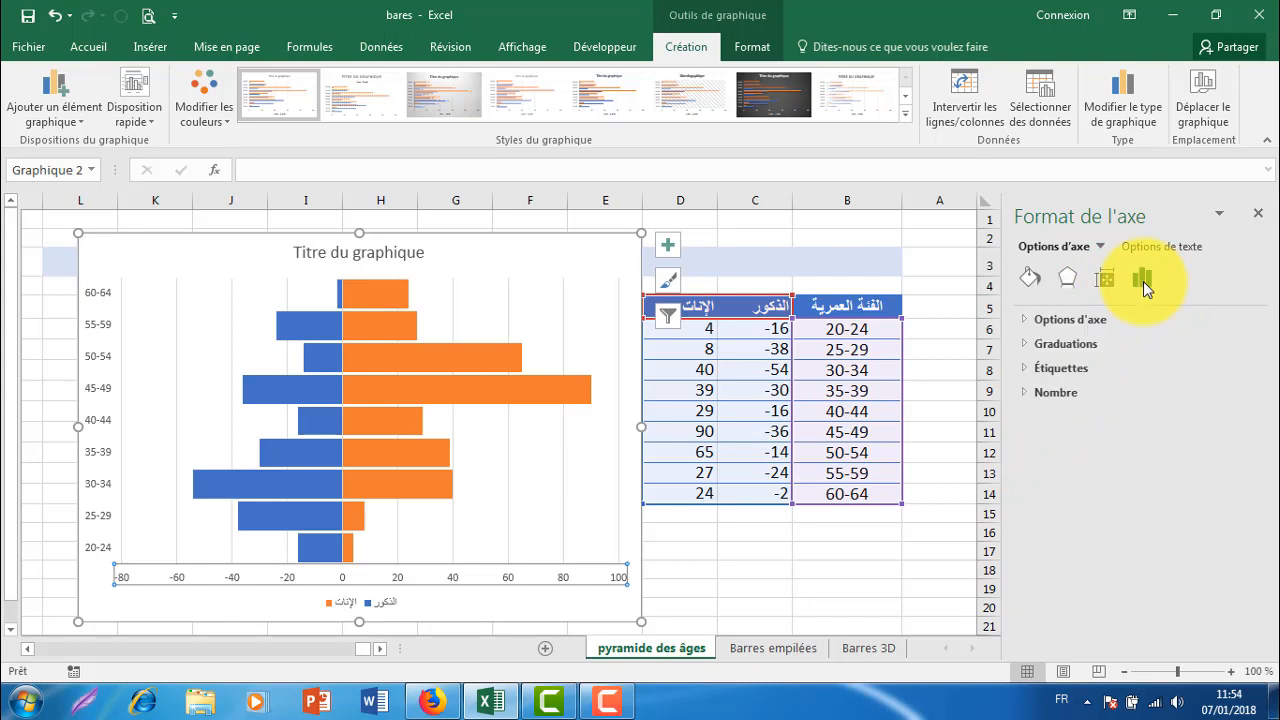
click(1058, 393)
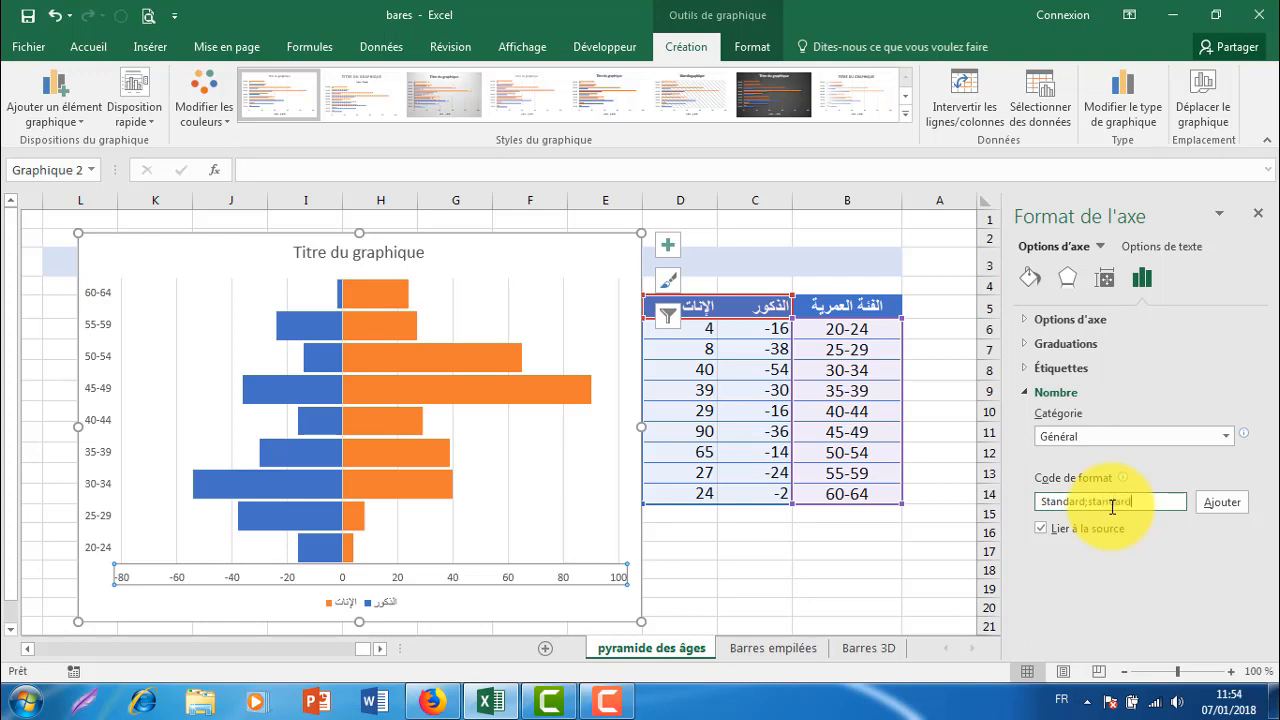
click(1224, 505)
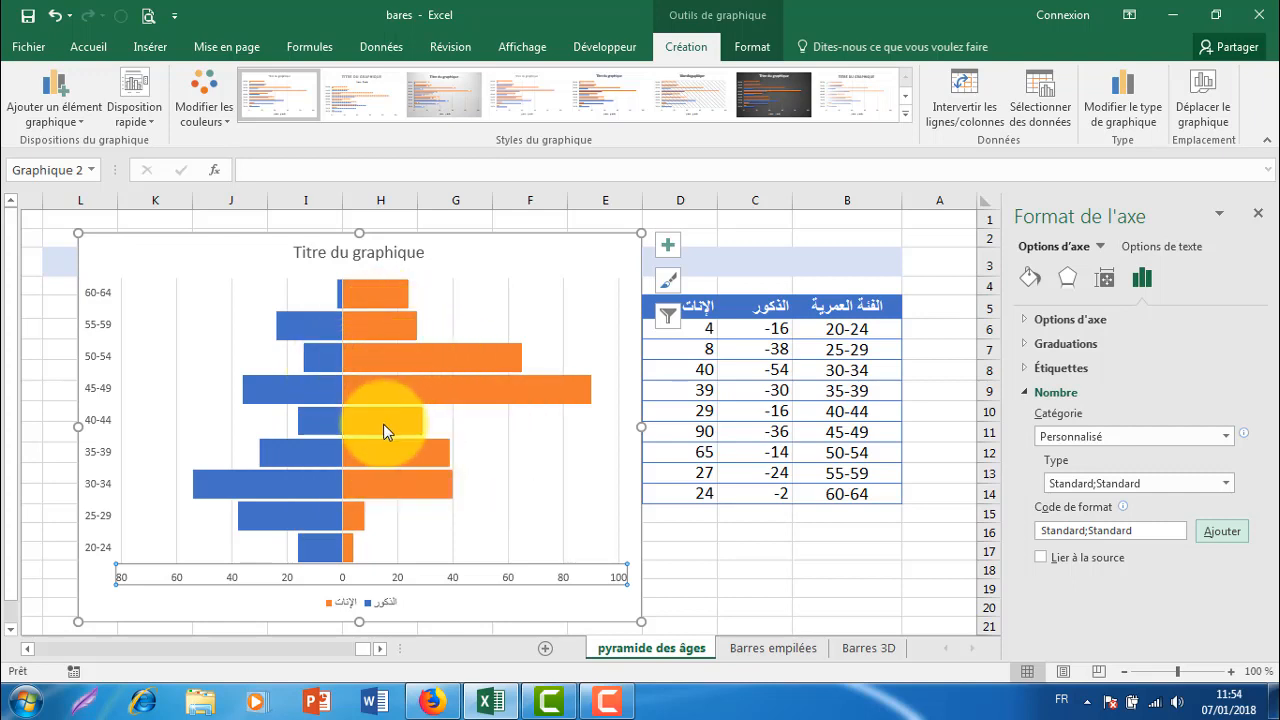
Fill the female series' bars with the picture file femme and set the picture to stack (Empiler).
mouse_move(384, 426)
mouse_move(446, 362)
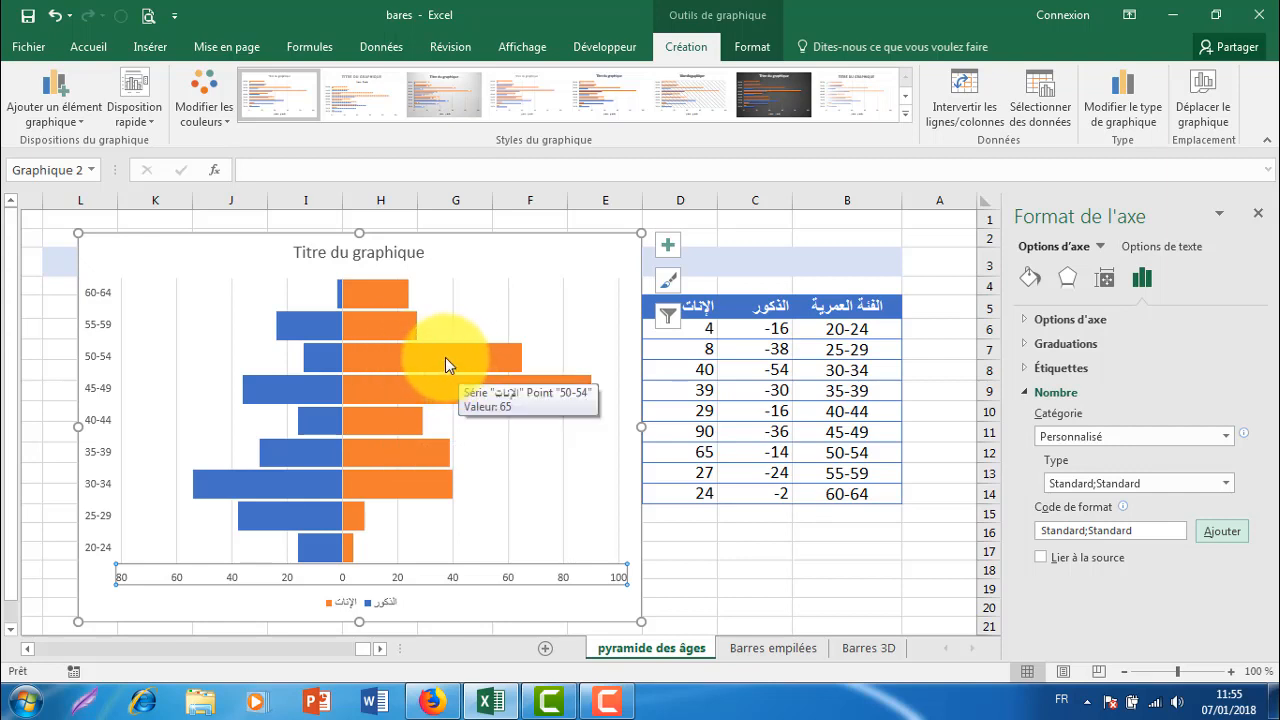
click(445, 357)
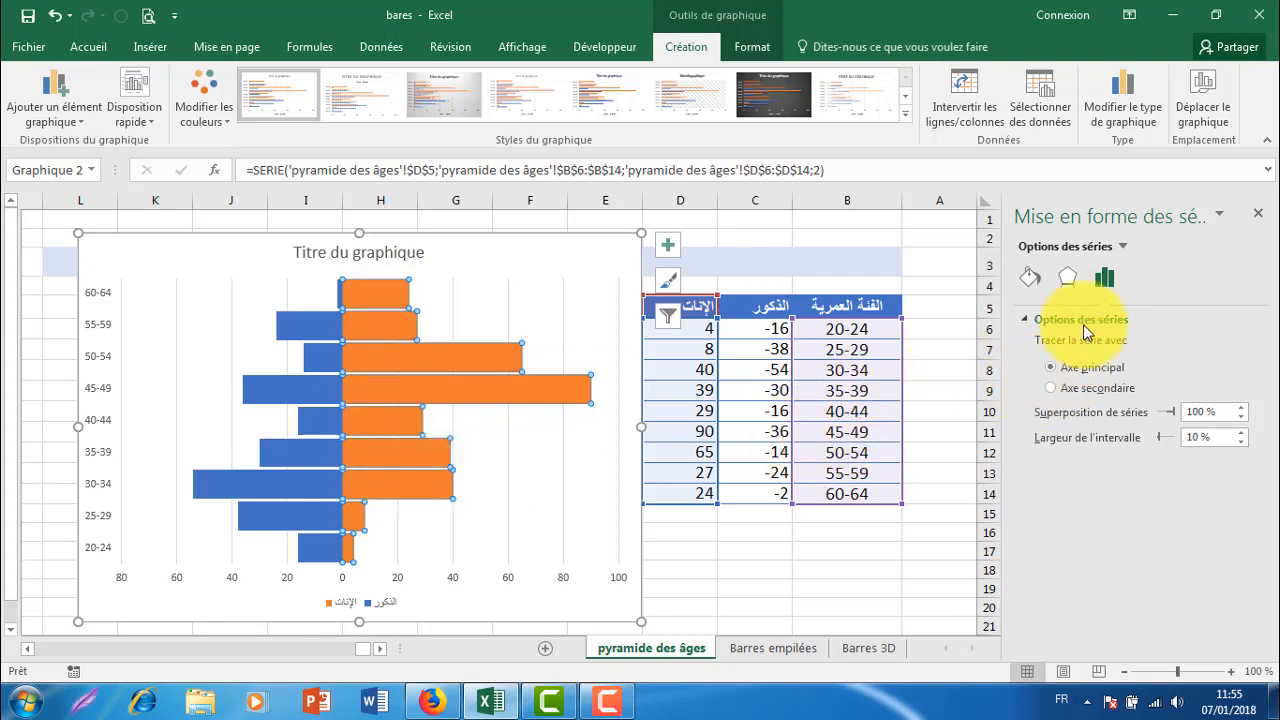
click(1031, 279)
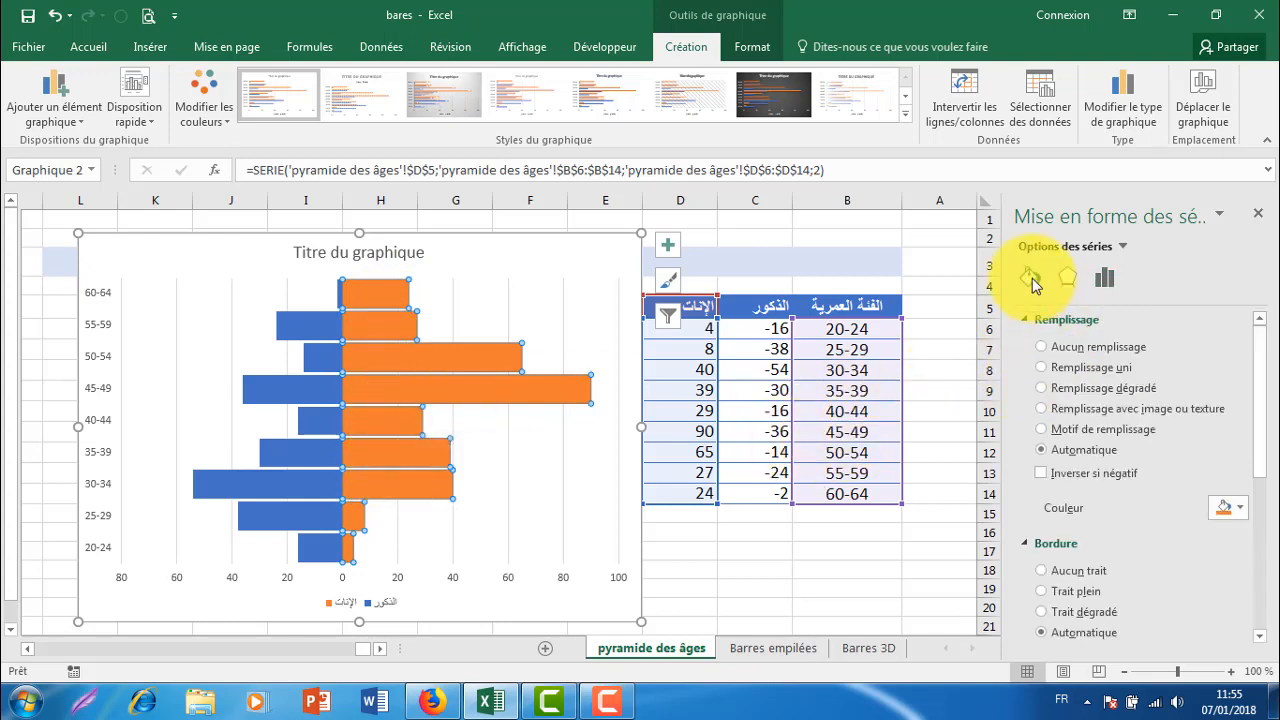
click(1064, 412)
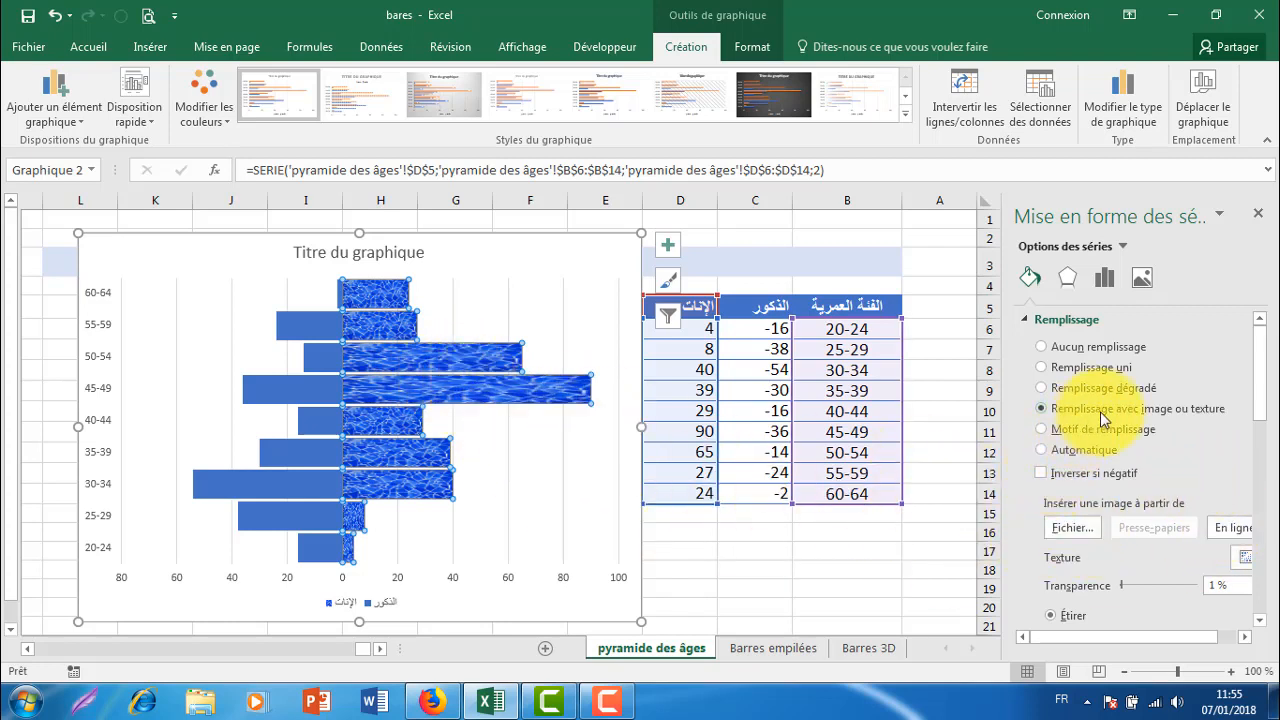
click(1072, 528)
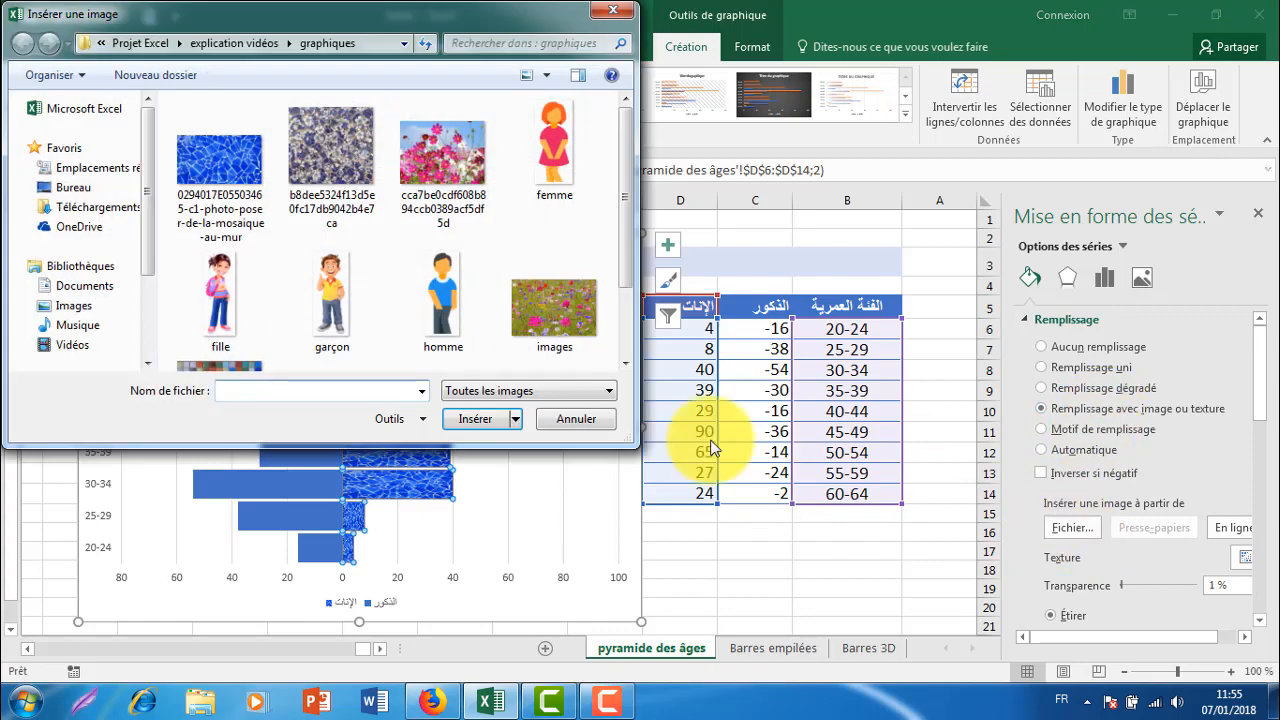
click(547, 178)
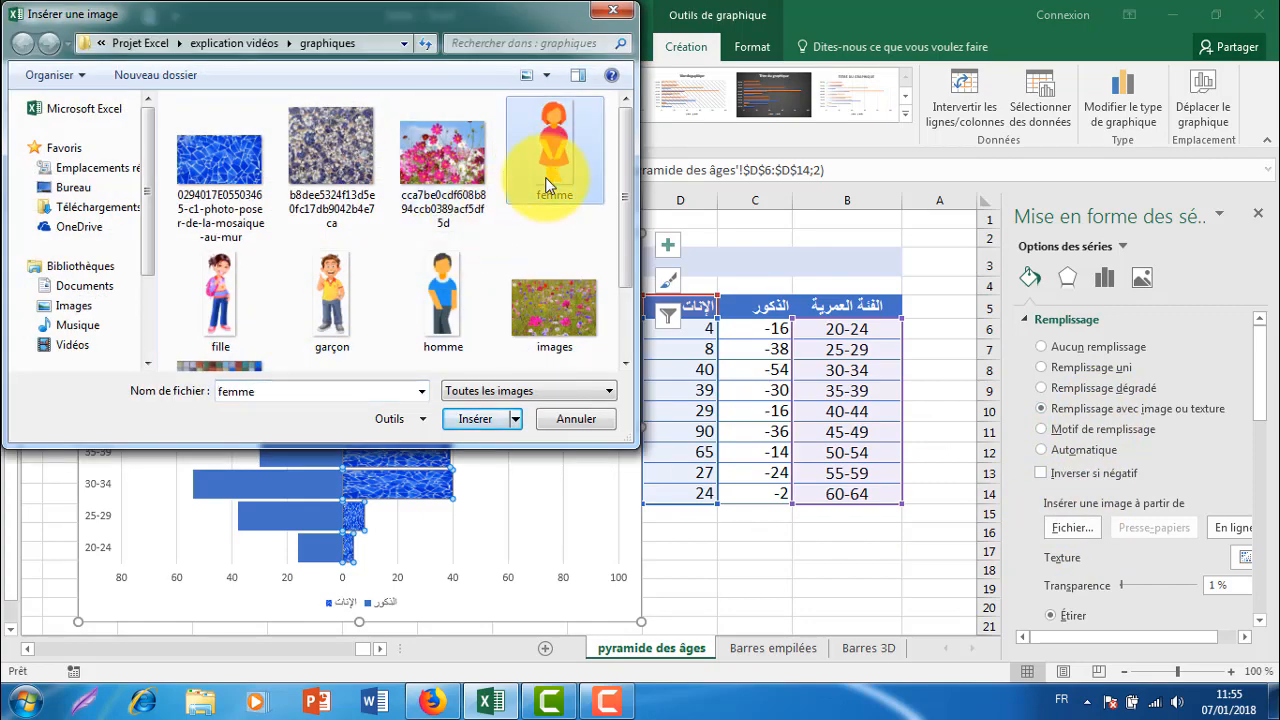
click(480, 418)
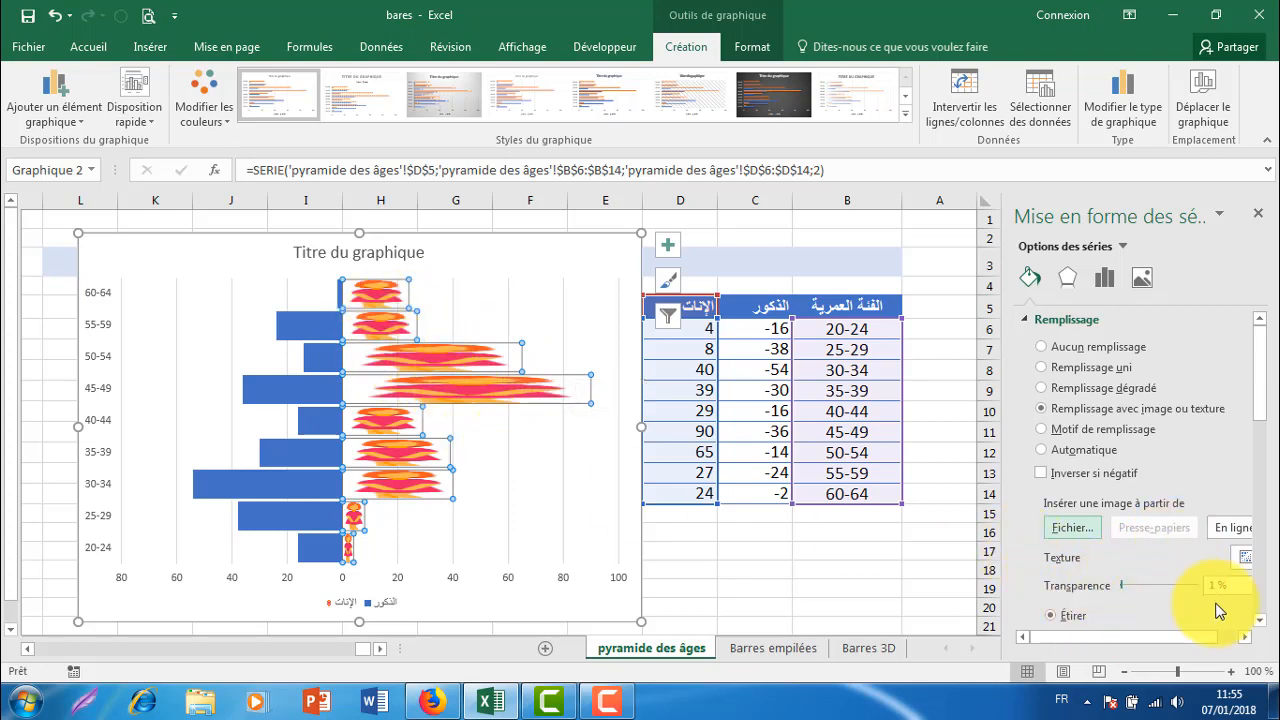
scroll(1260, 627, down, 3)
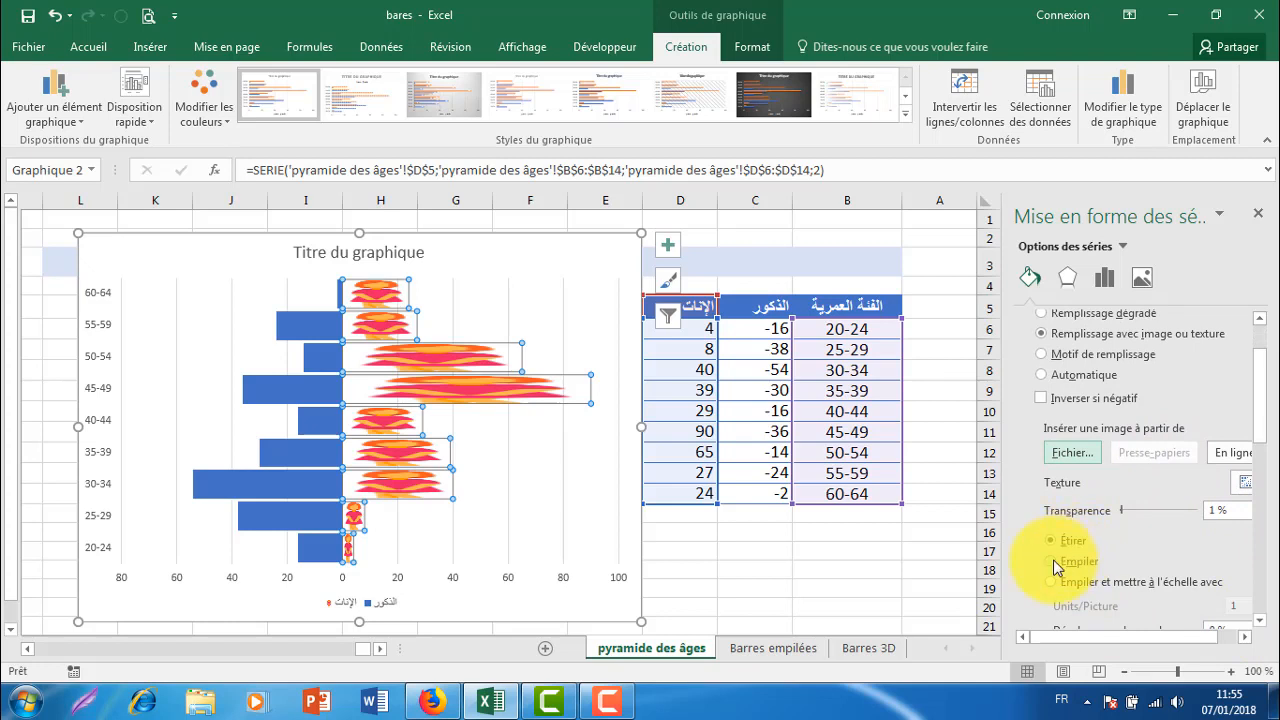
click(1053, 563)
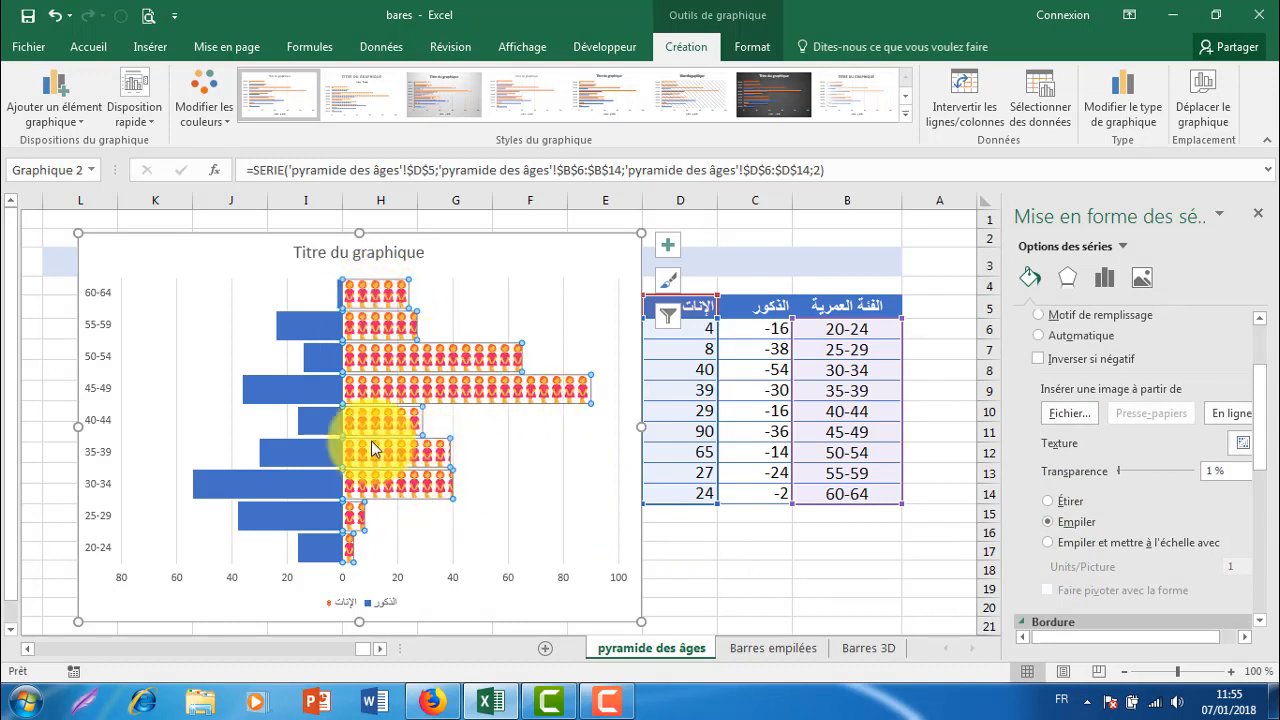
Fill the male series' bars with the picture file homme and set the picture to stack (Empiler).
mouse_move(484, 388)
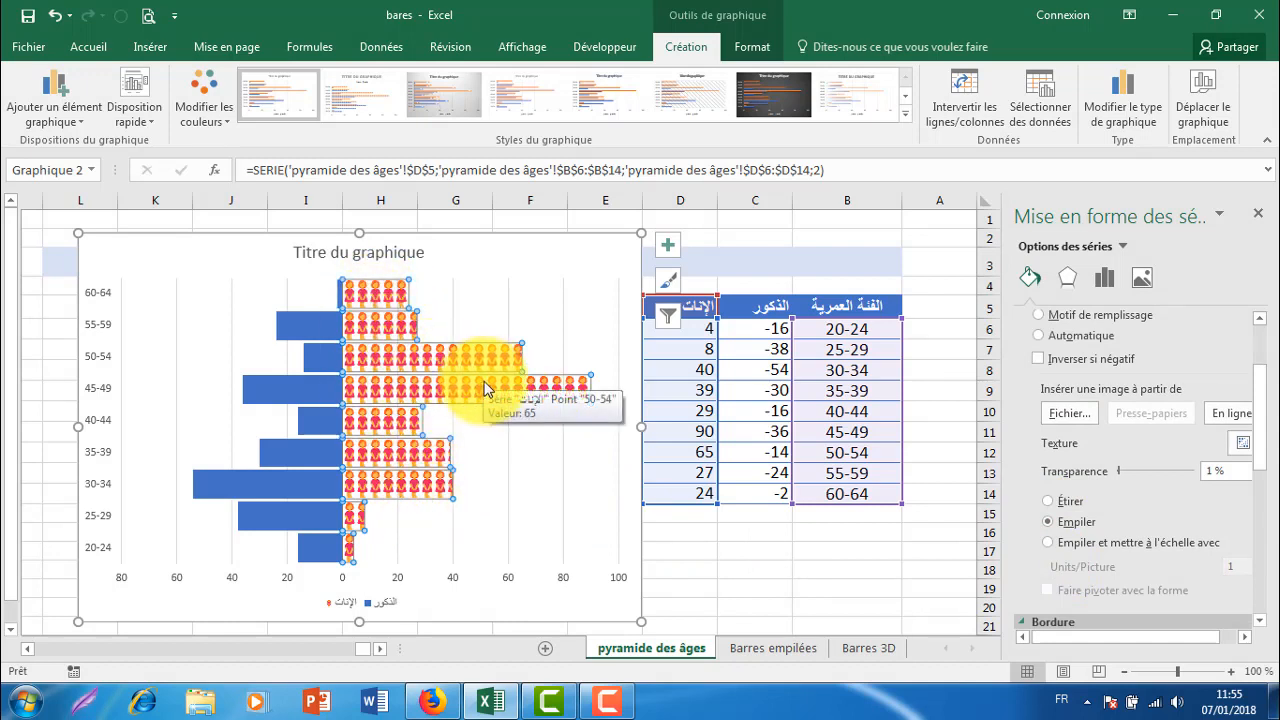
click(310, 325)
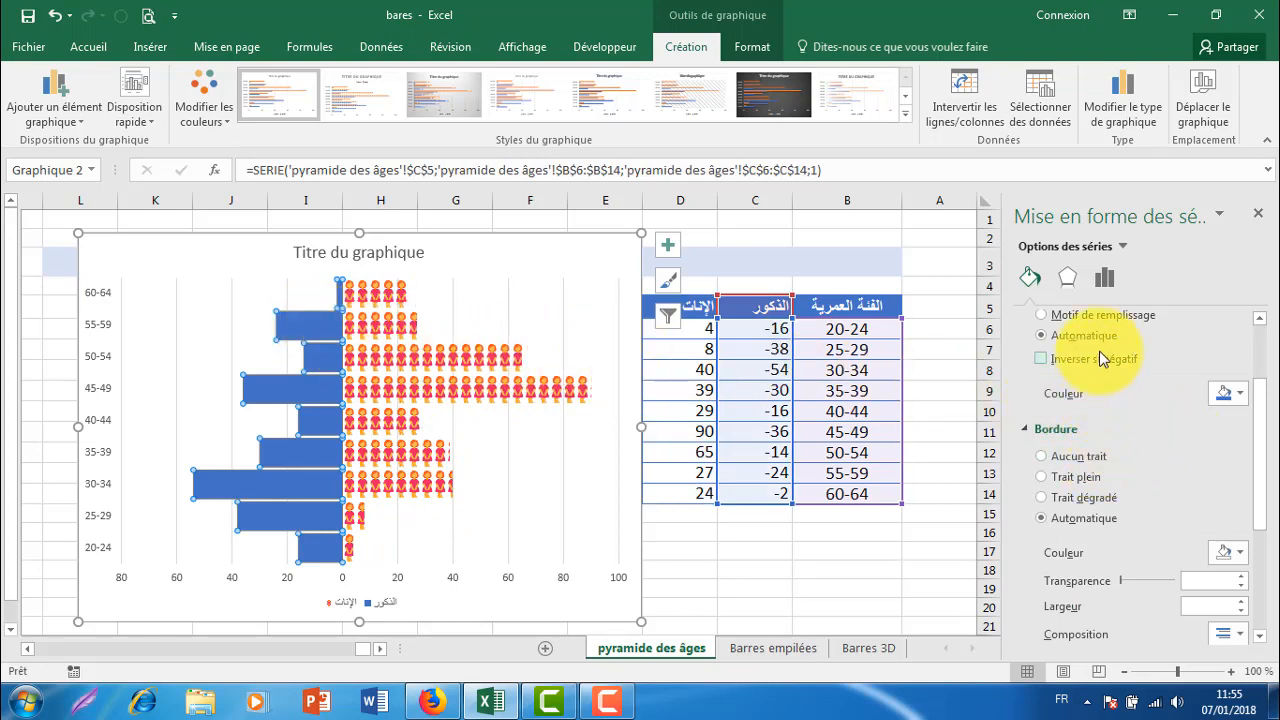
drag(1257, 397, 1260, 357)
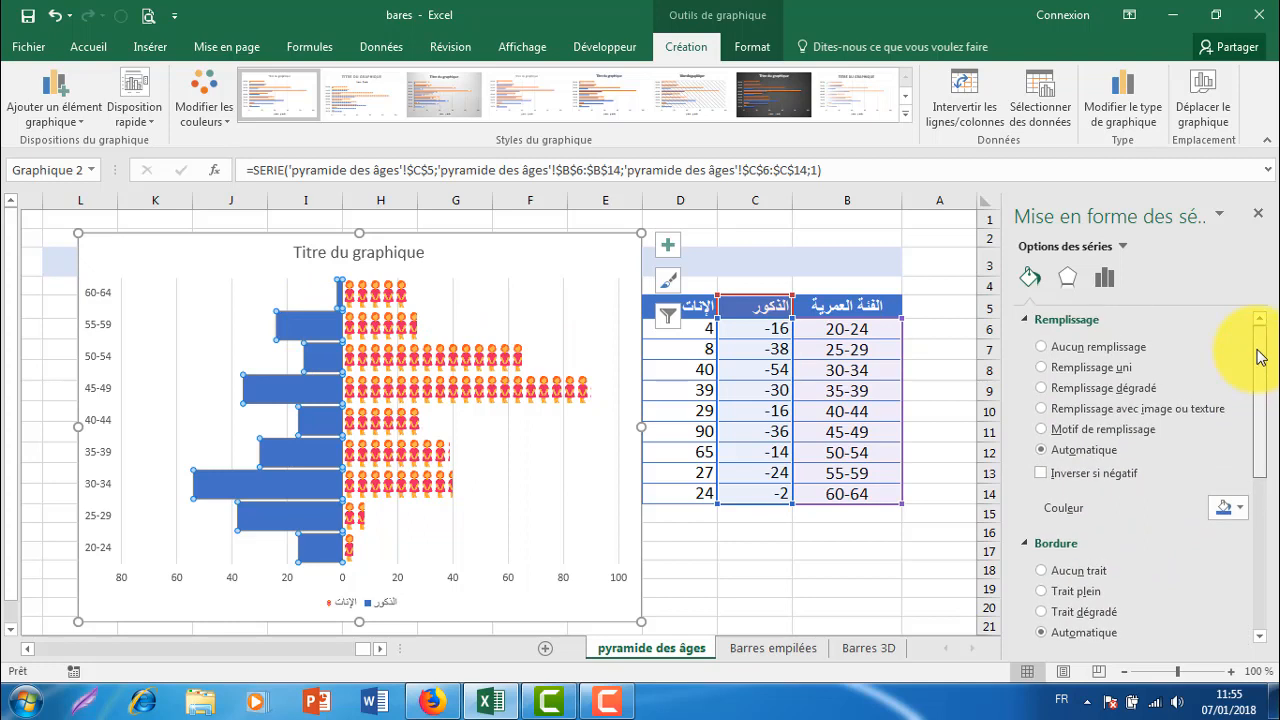
click(1100, 410)
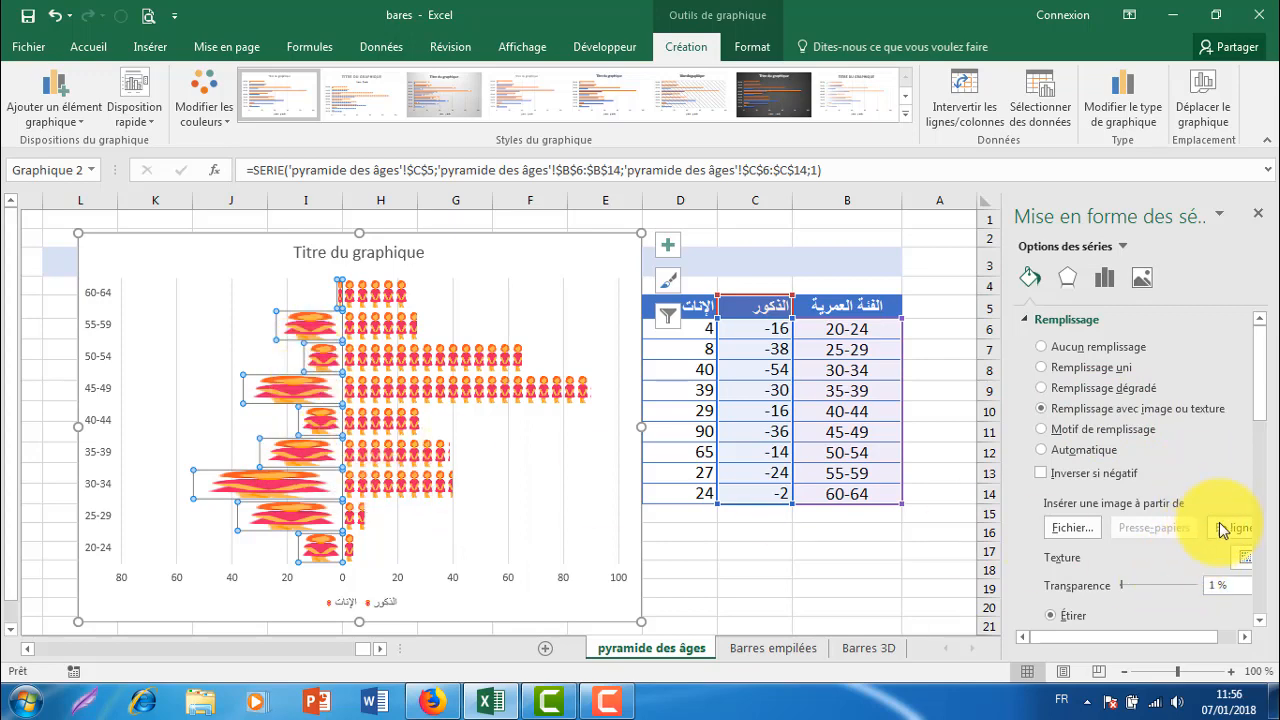
click(1068, 530)
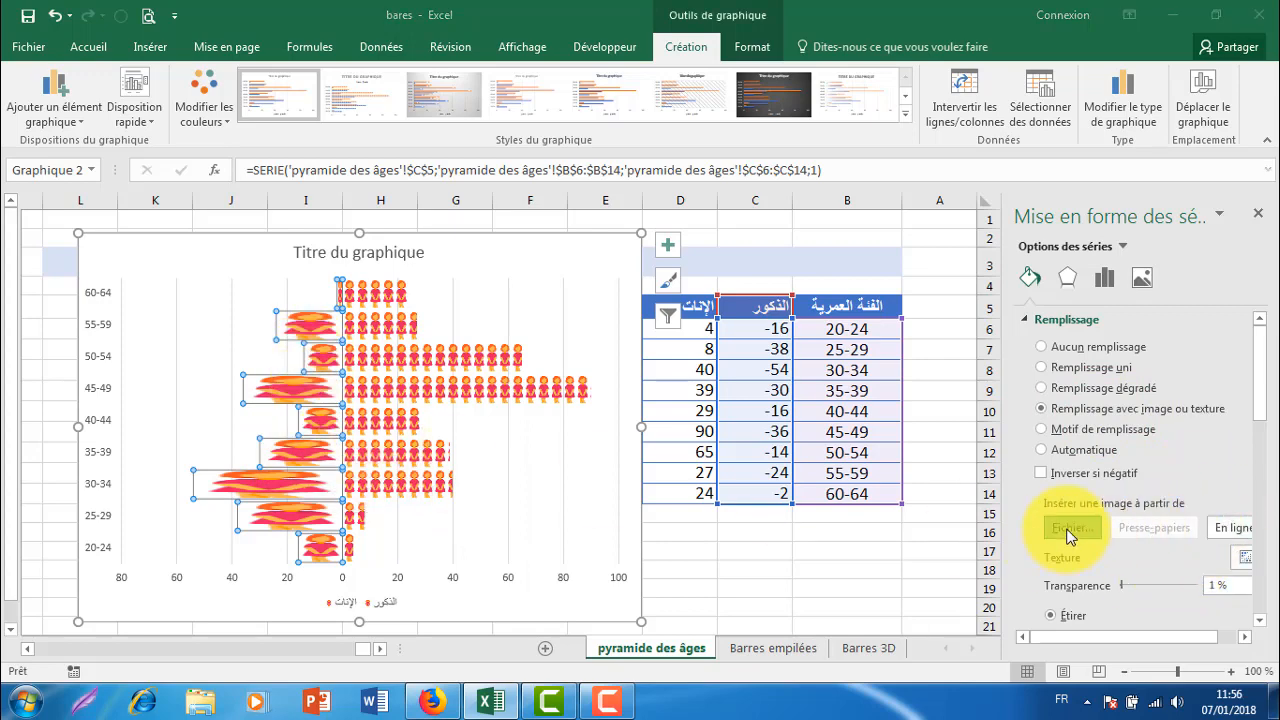
click(446, 298)
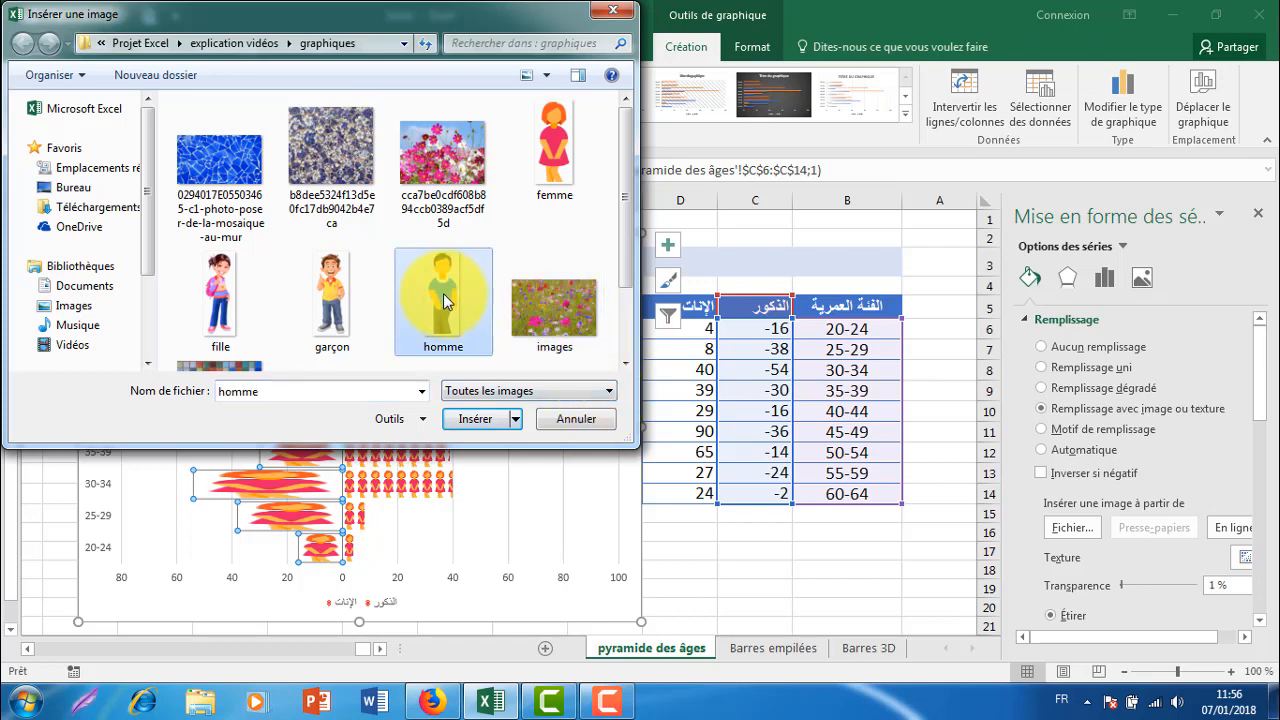
click(476, 419)
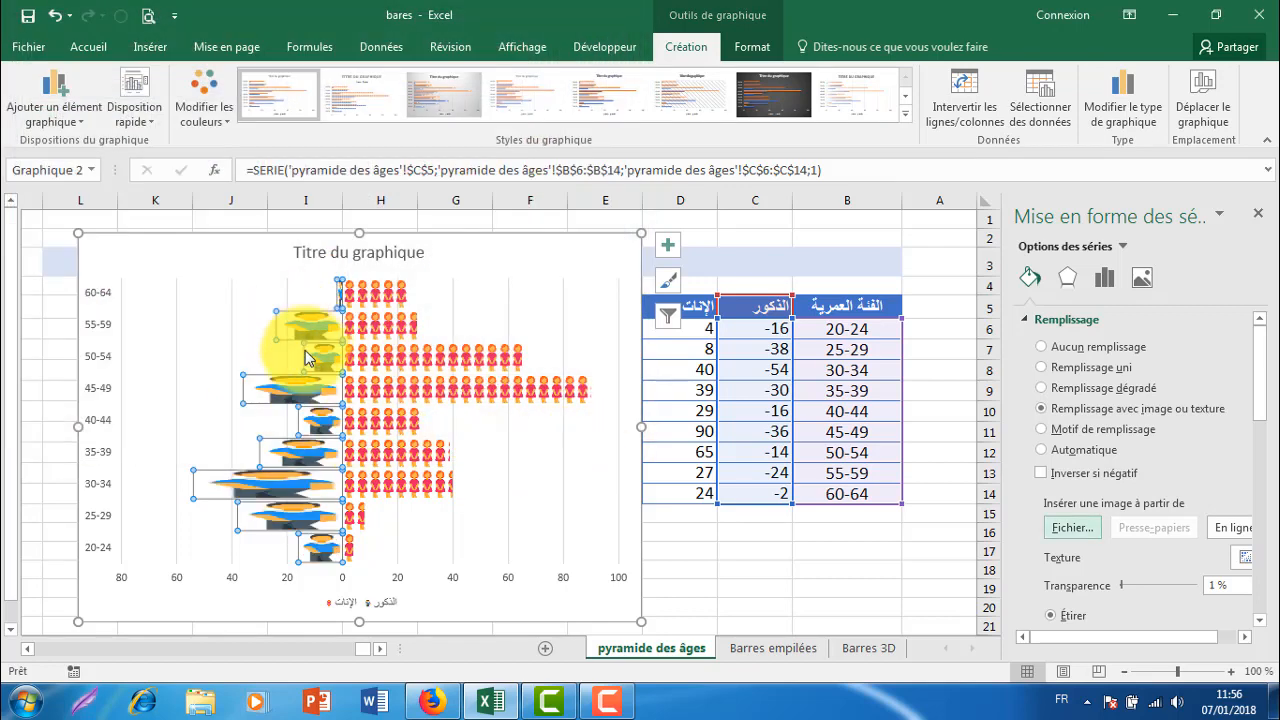
mouse_move(300, 387)
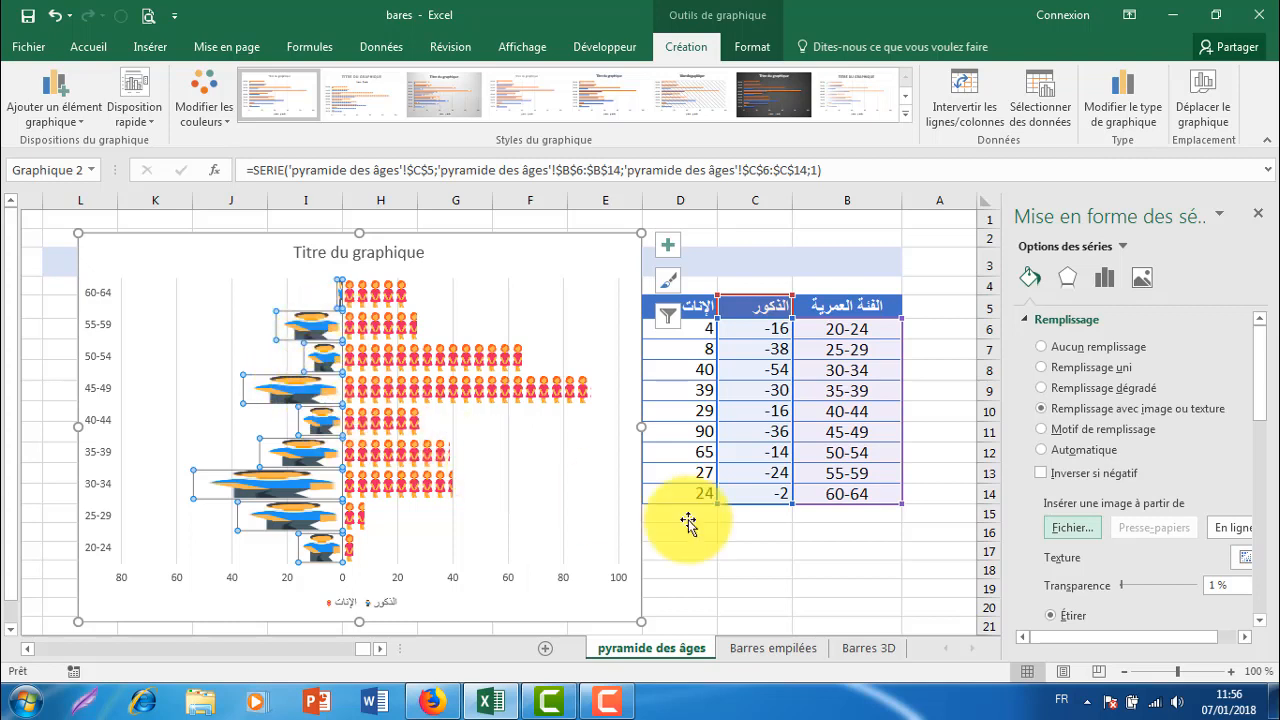
scroll(1150, 600, down, 3)
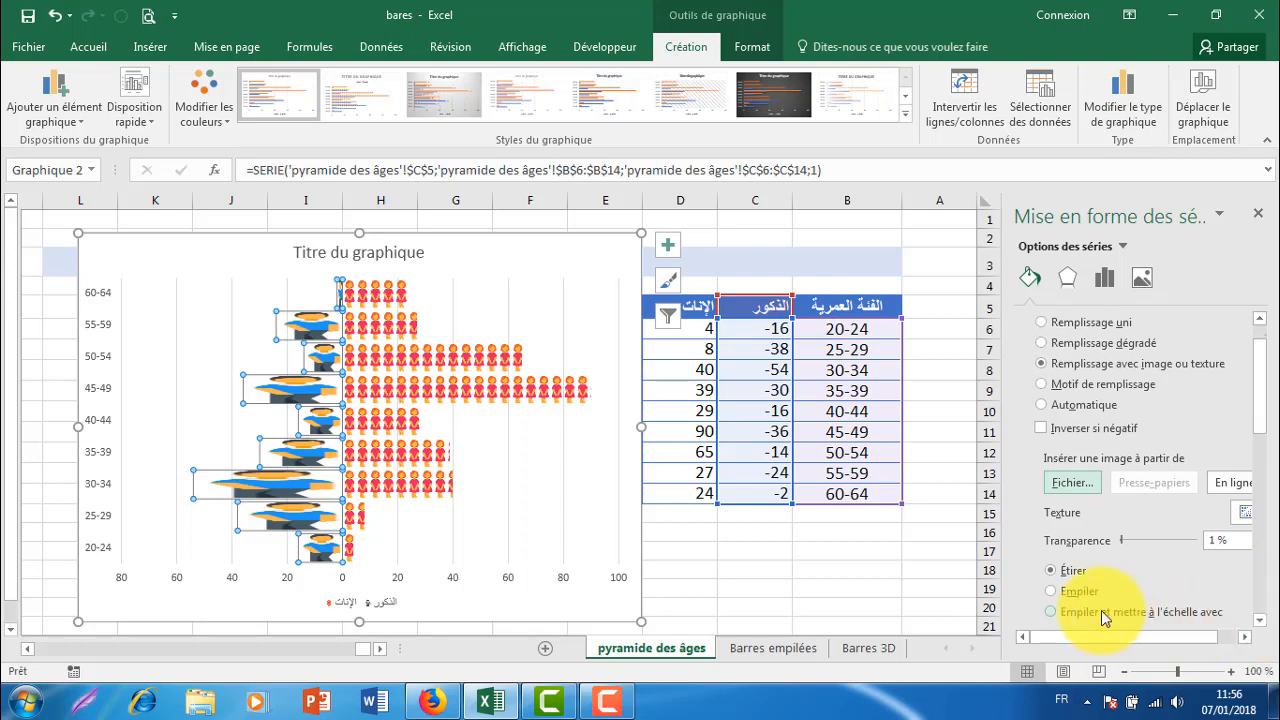
click(1054, 591)
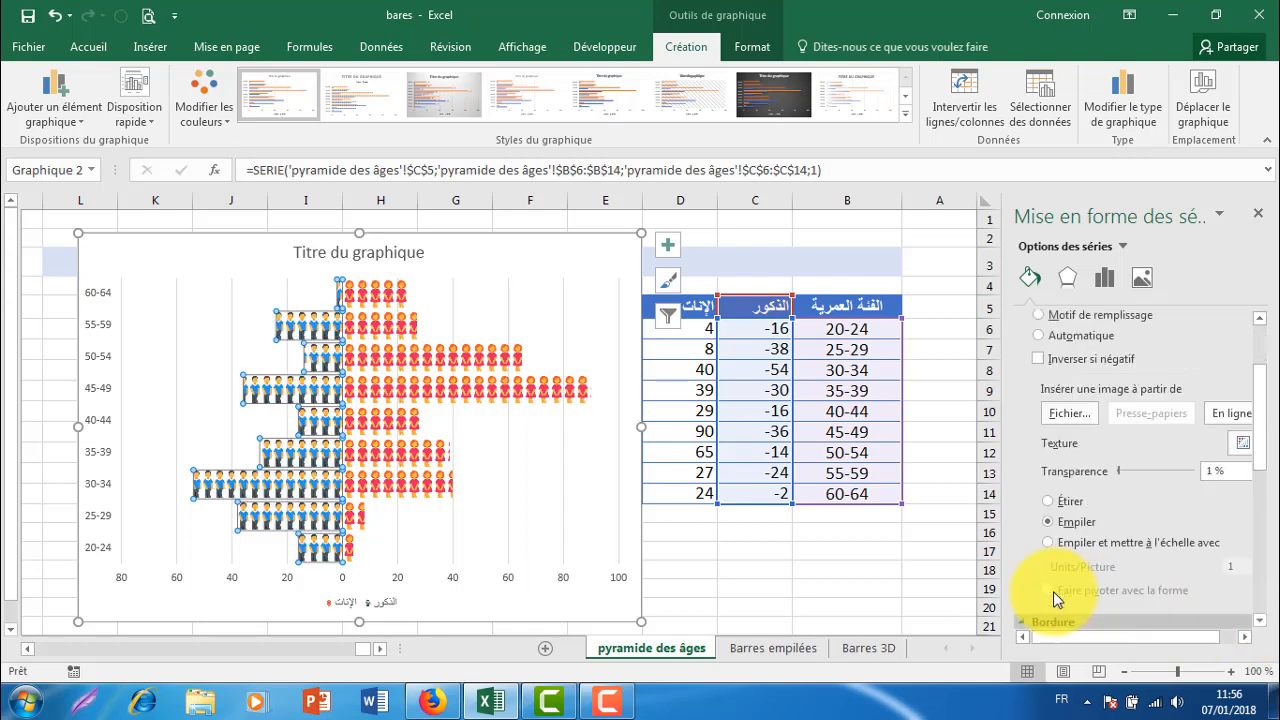
click(520, 488)
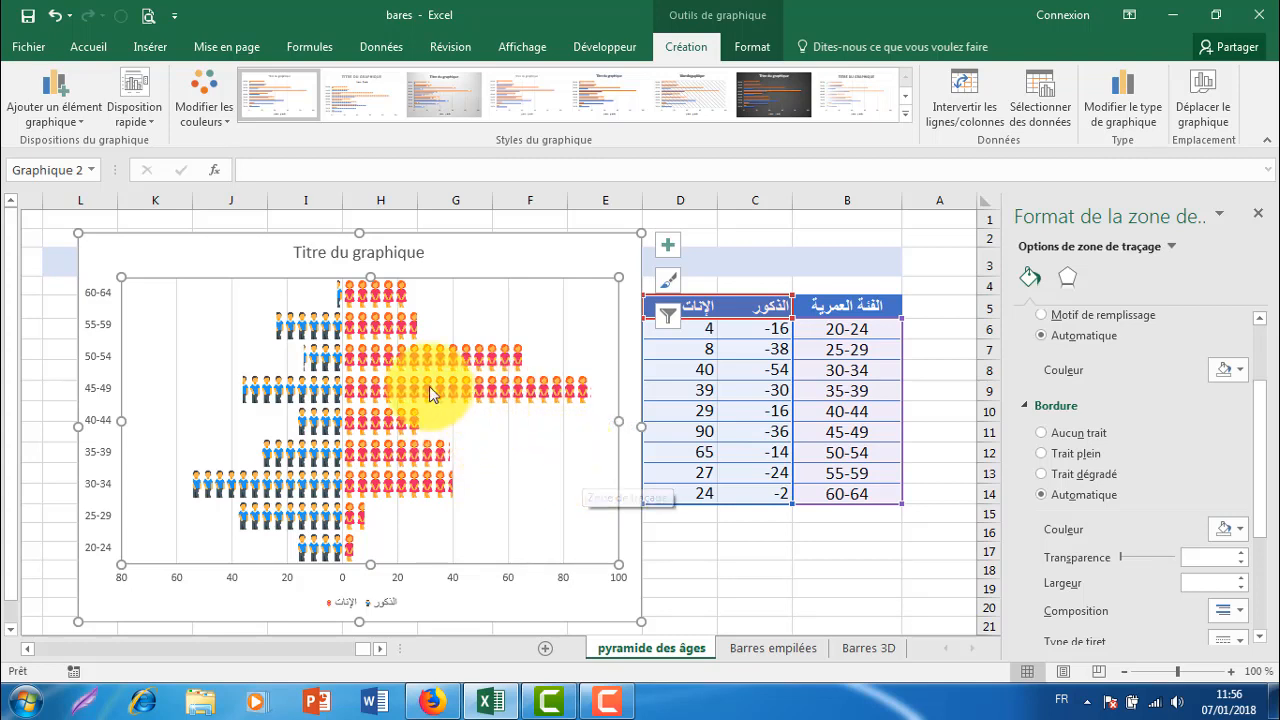
Replace the picture fill of the female bars with a solid light pink fill.
click(388, 352)
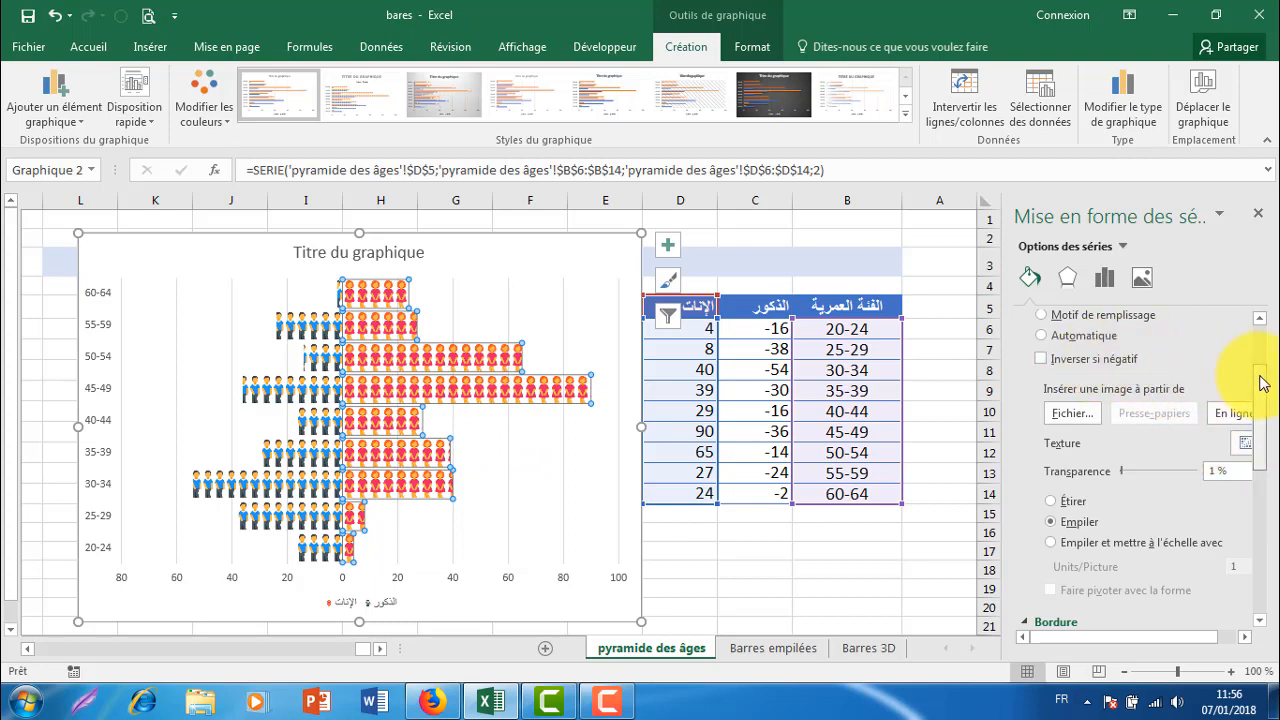
drag(1263, 383, 1260, 334)
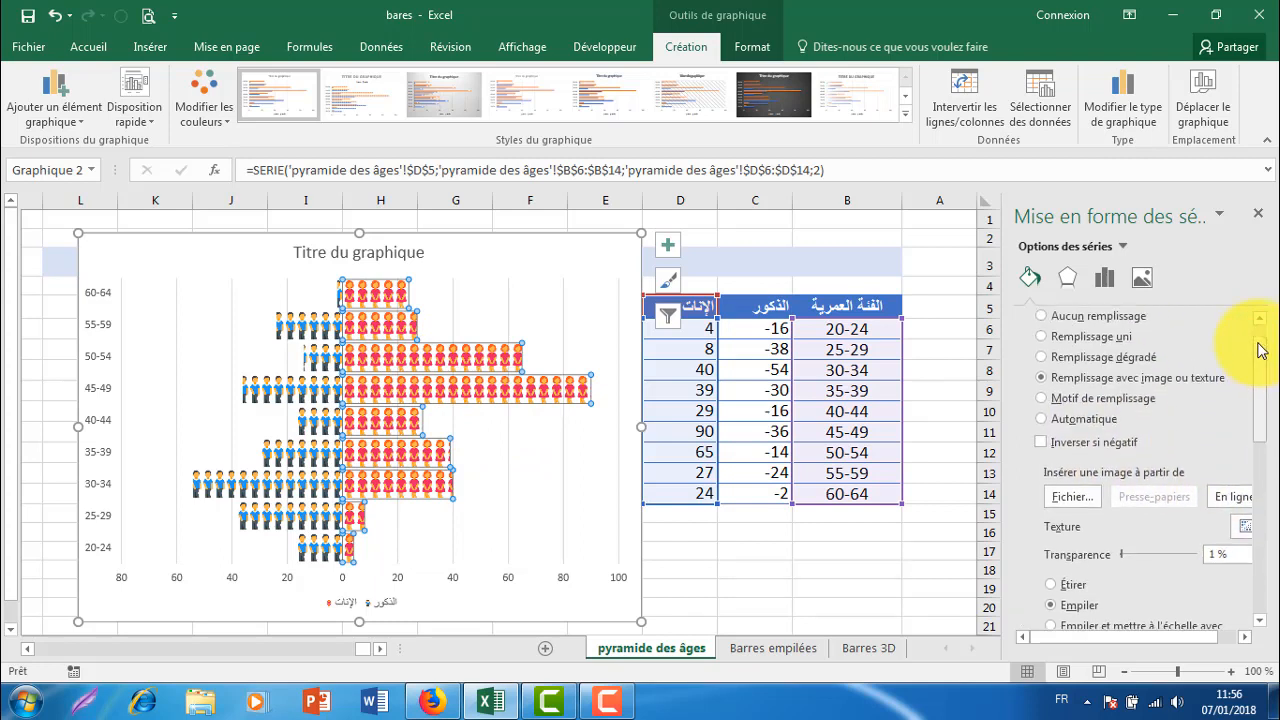
click(1043, 337)
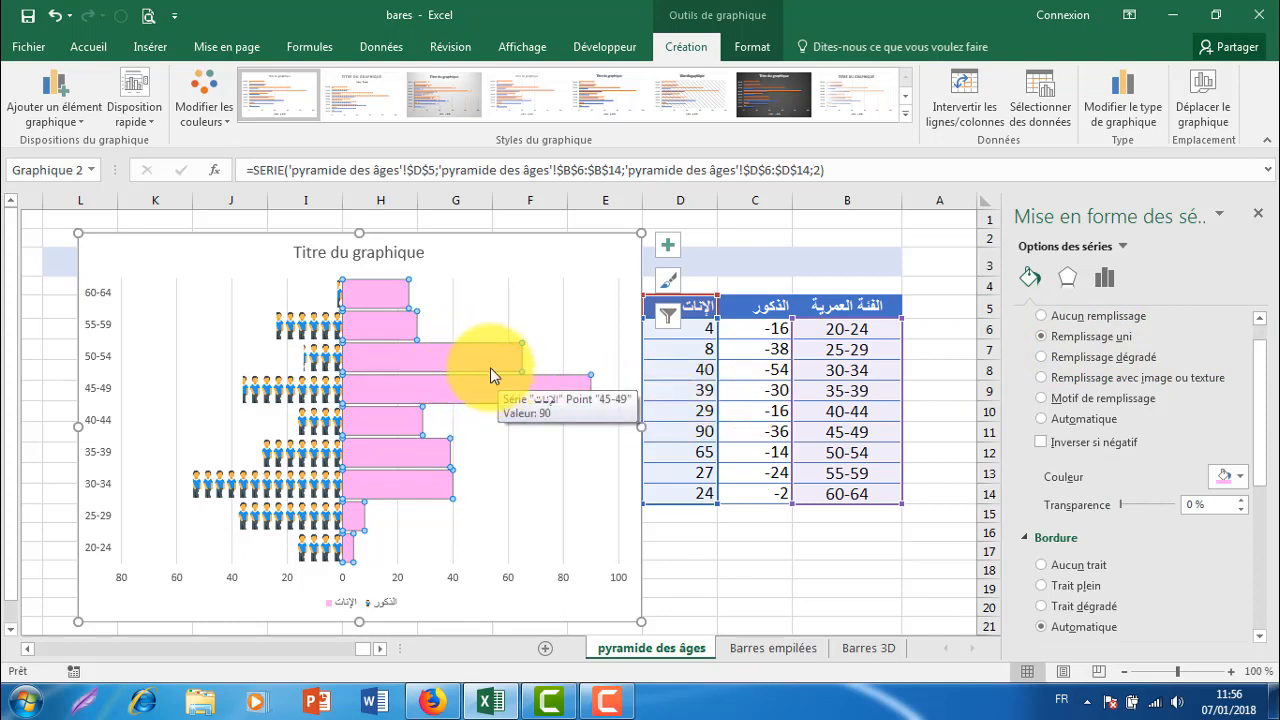
Apply a linear gradient fill (Remplissage dégradé) to the female bars and to the male bars.
mouse_move(473, 368)
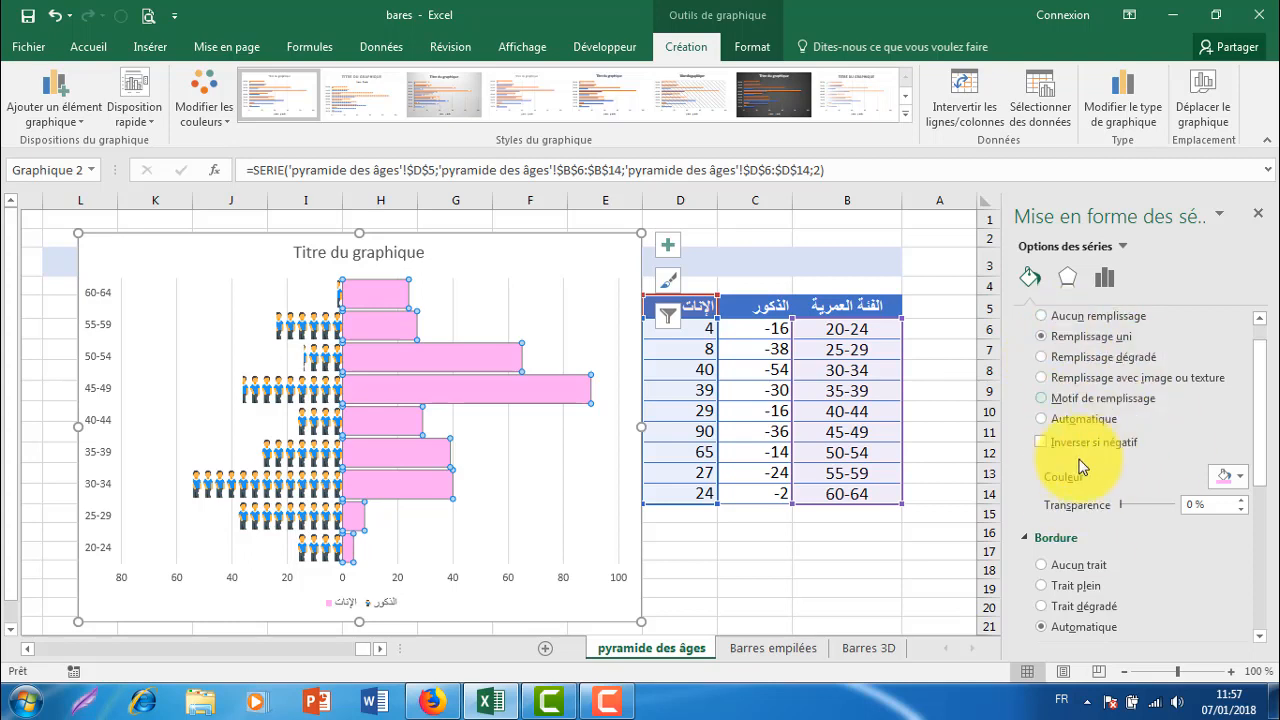
click(1067, 359)
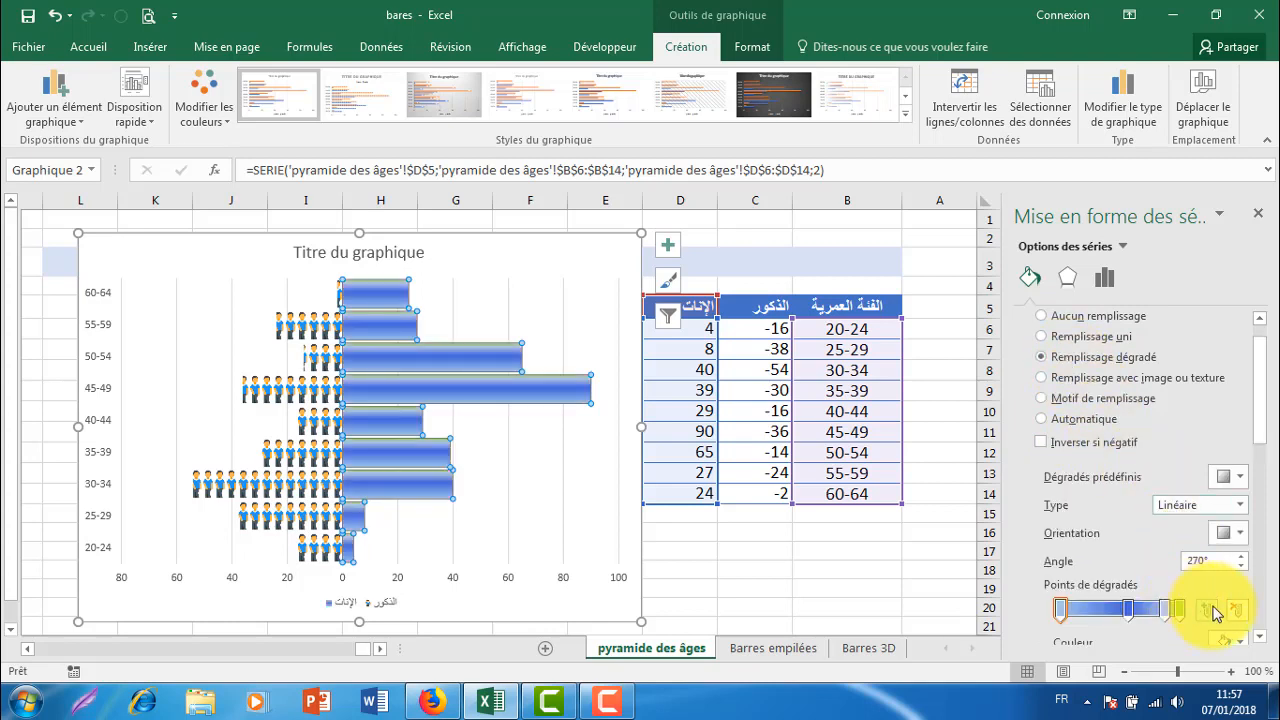
click(1060, 608)
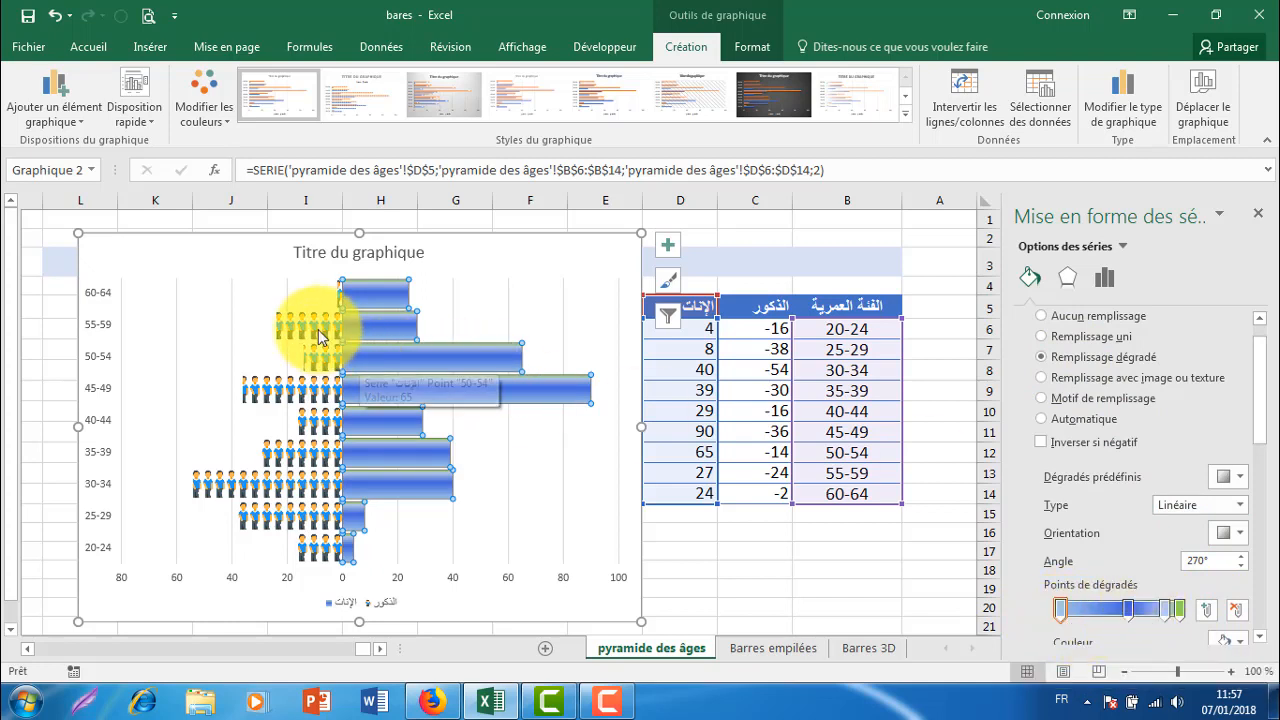
mouse_move(313, 330)
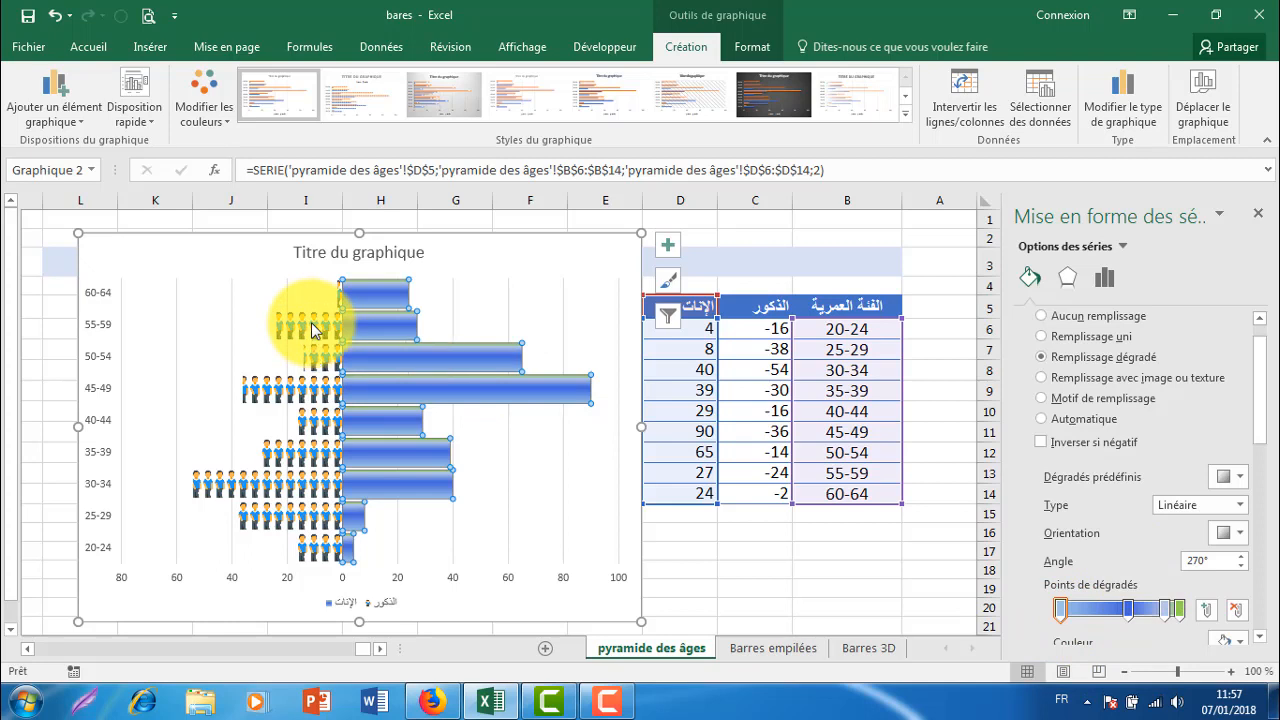
click(313, 330)
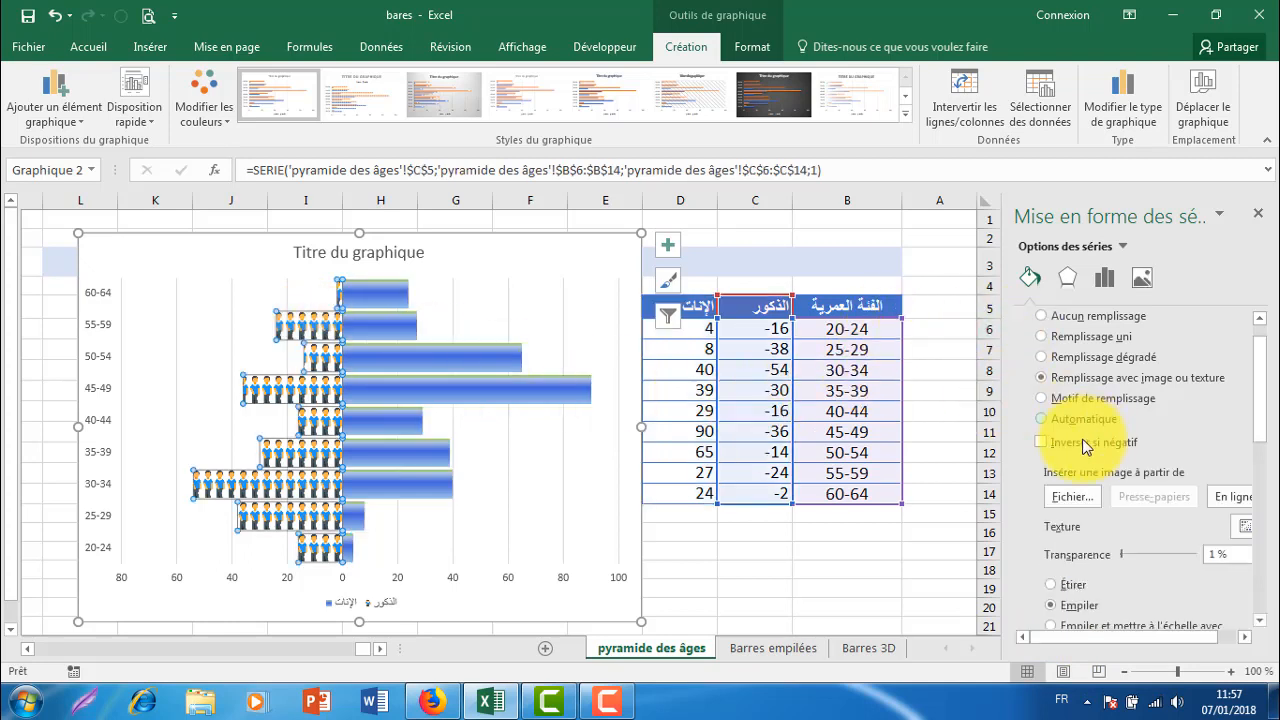
click(1054, 358)
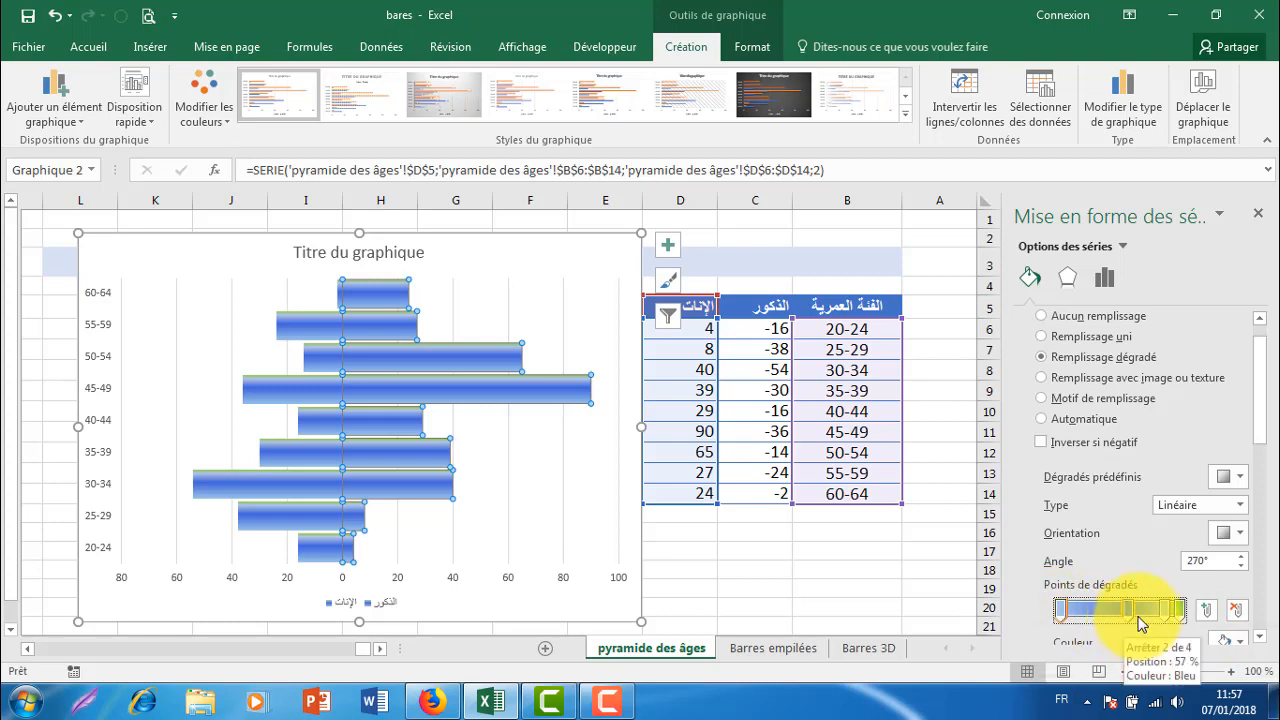
Recolour the first gradient stop of the female bars to light pink, RGB 247, 163, 237.
click(1062, 612)
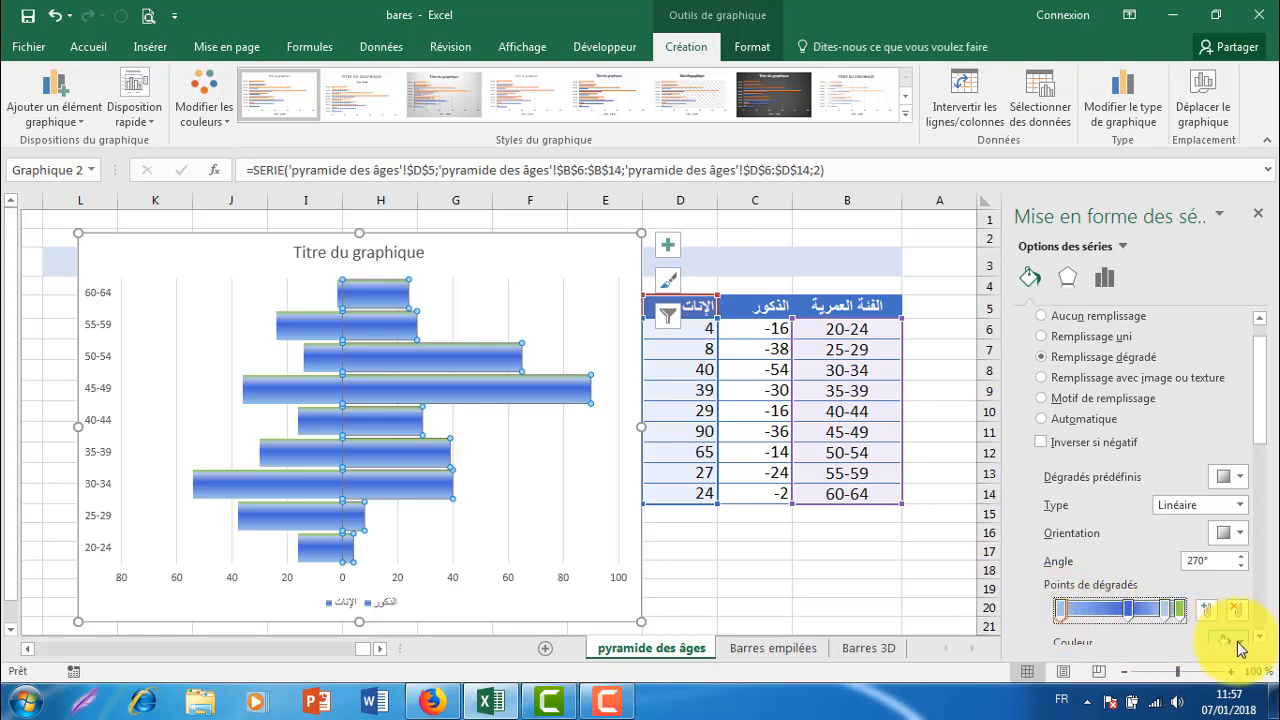
click(1240, 645)
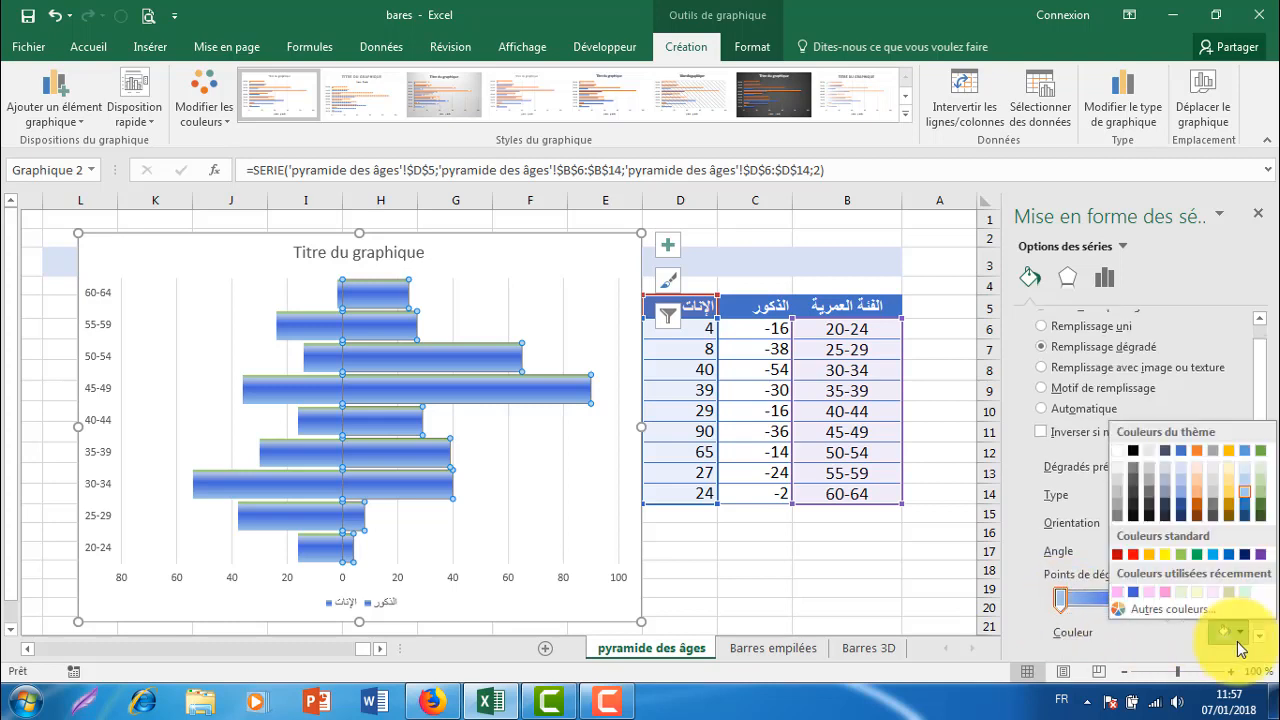
click(1171, 612)
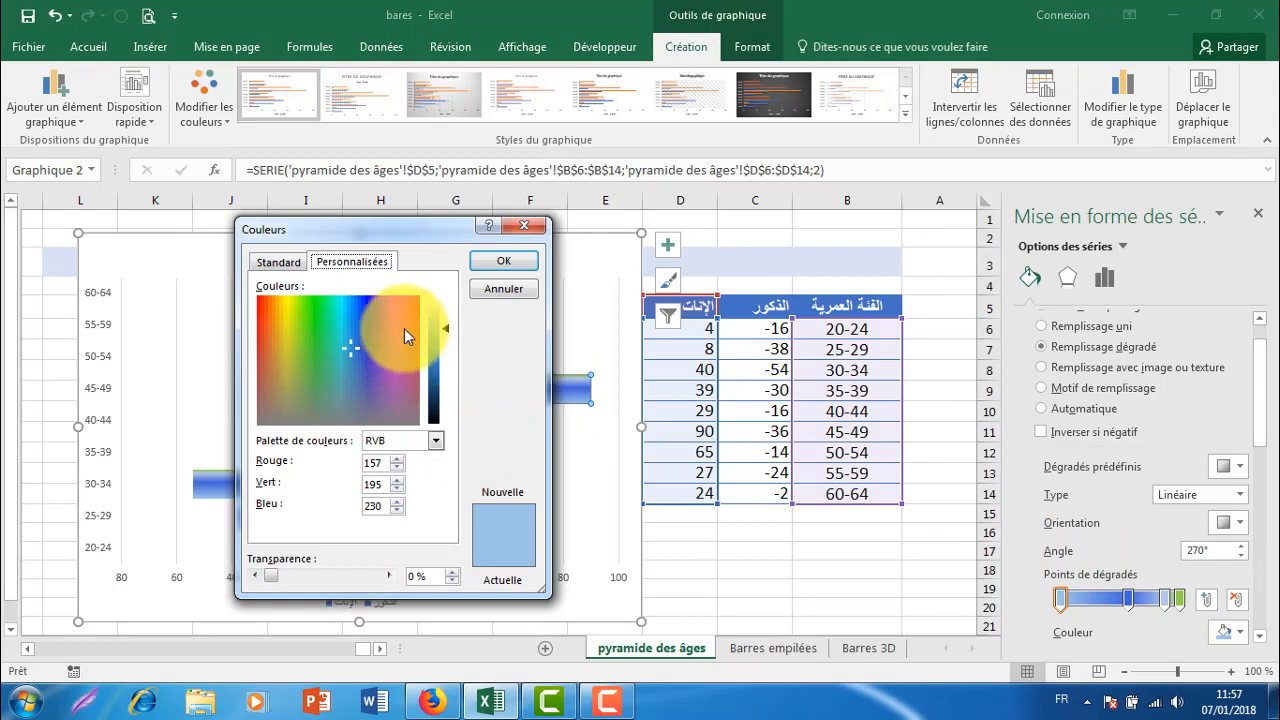
drag(437, 327, 439, 324)
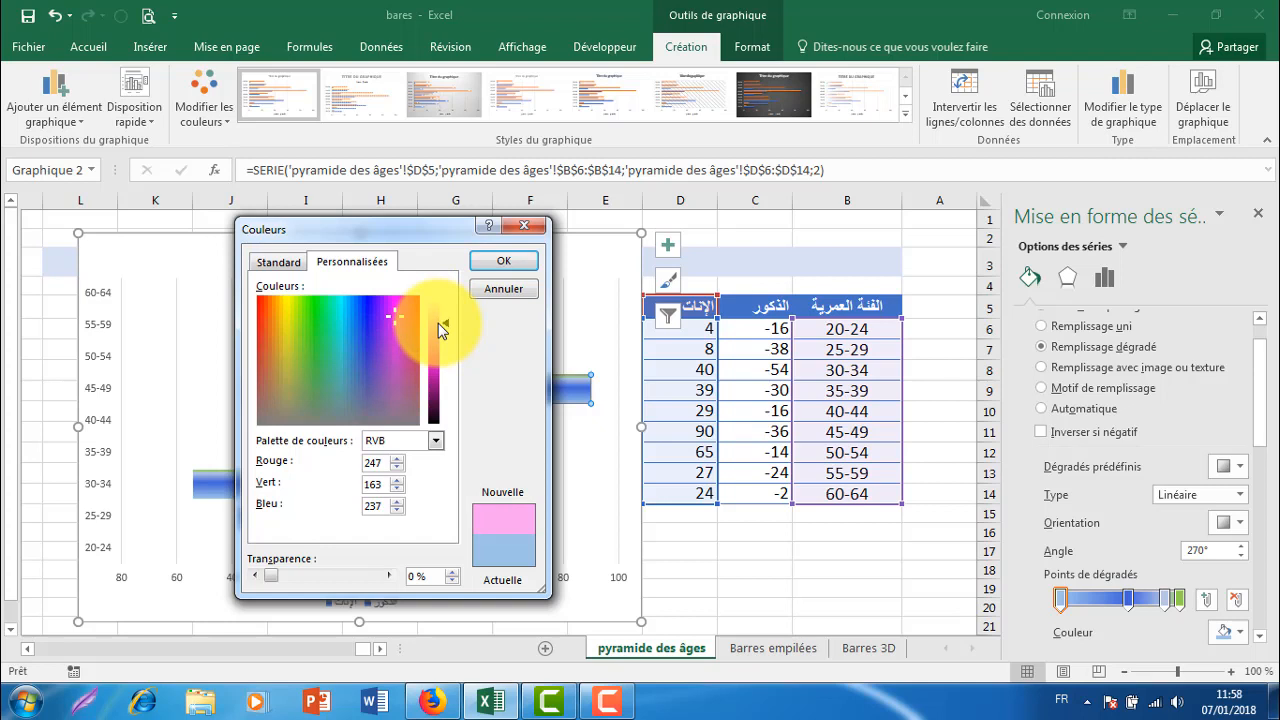
click(489, 264)
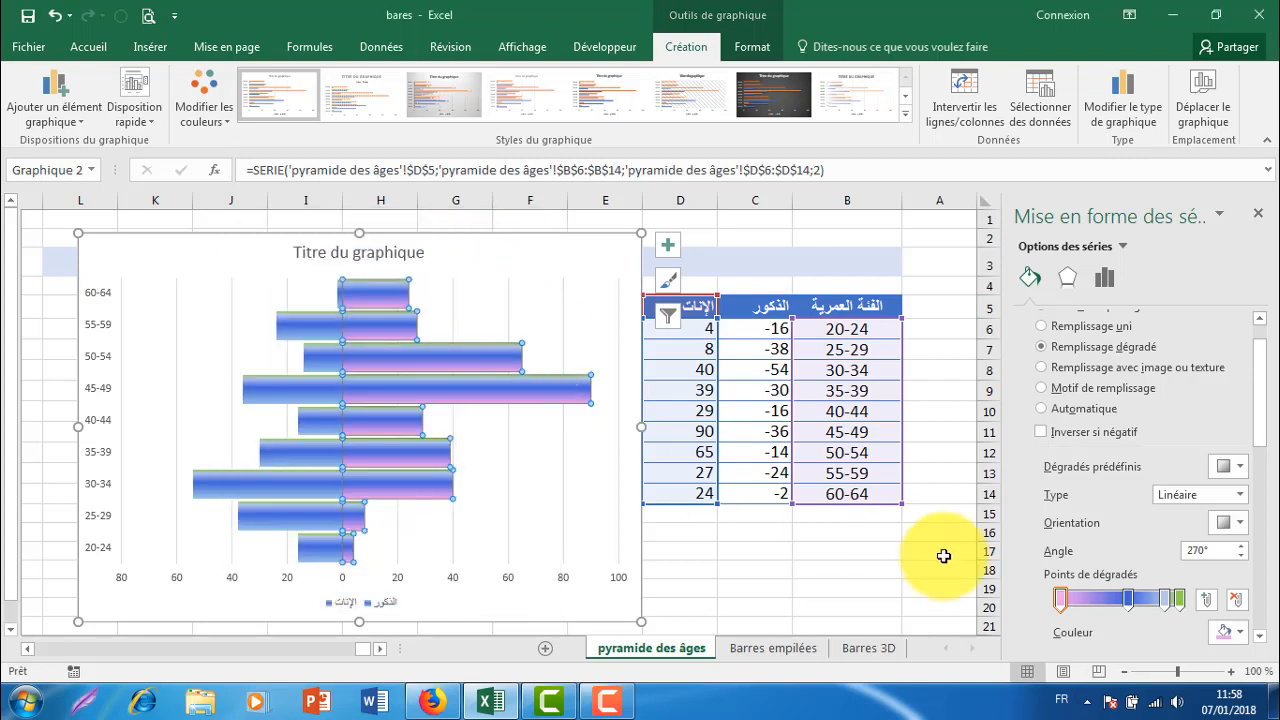
Recolour the second gradient stop of the female bars to a stronger pink, RGB 231, 79, 220.
click(1127, 601)
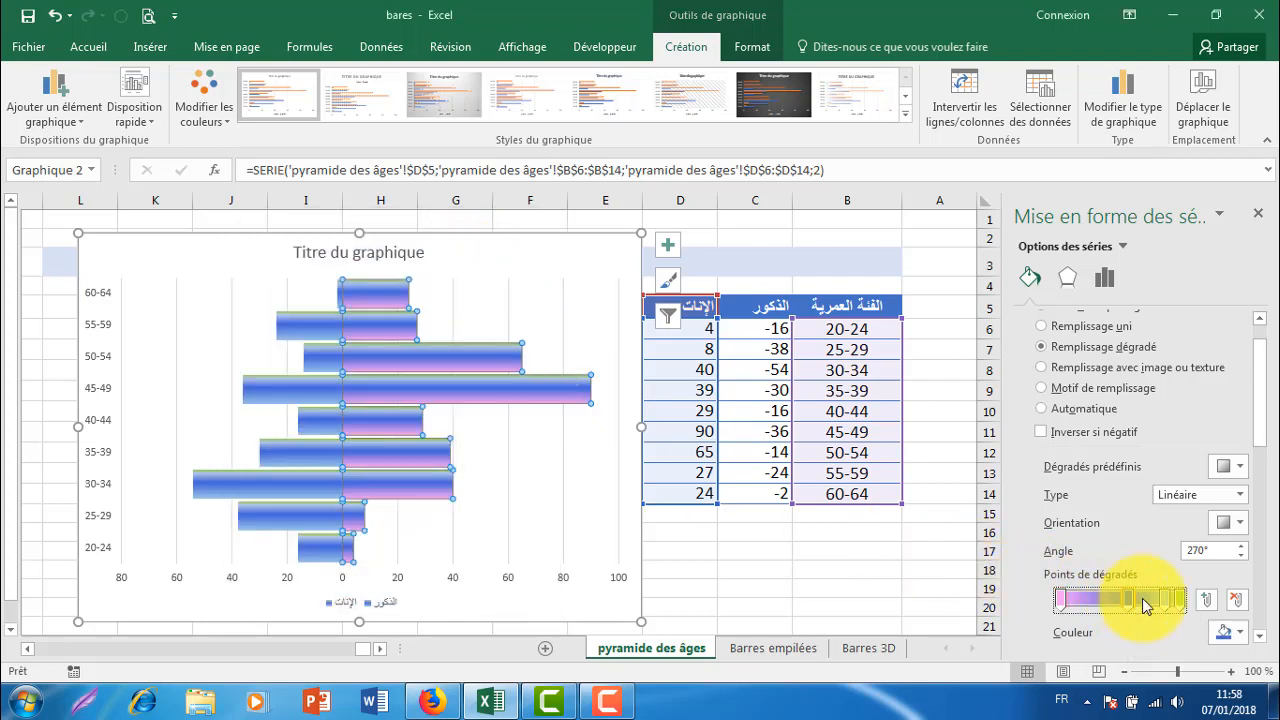
click(1247, 640)
click(1020, 568)
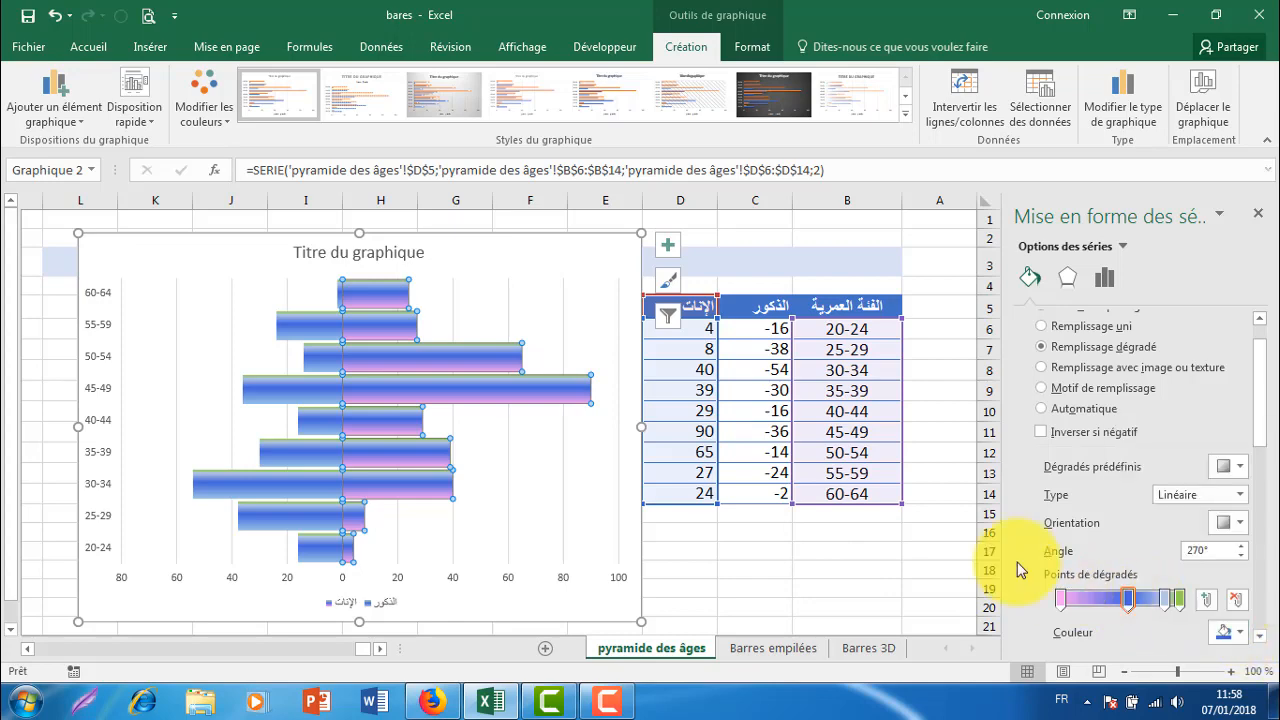
click(394, 326)
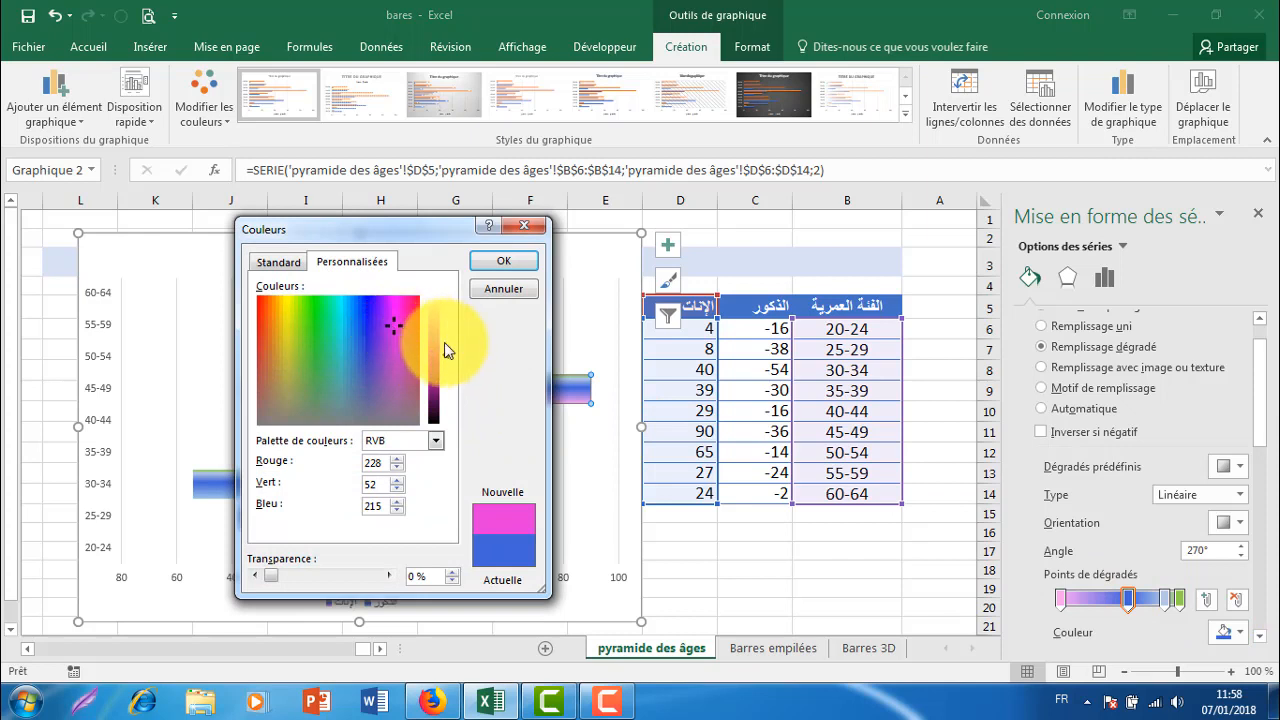
drag(444, 348, 437, 353)
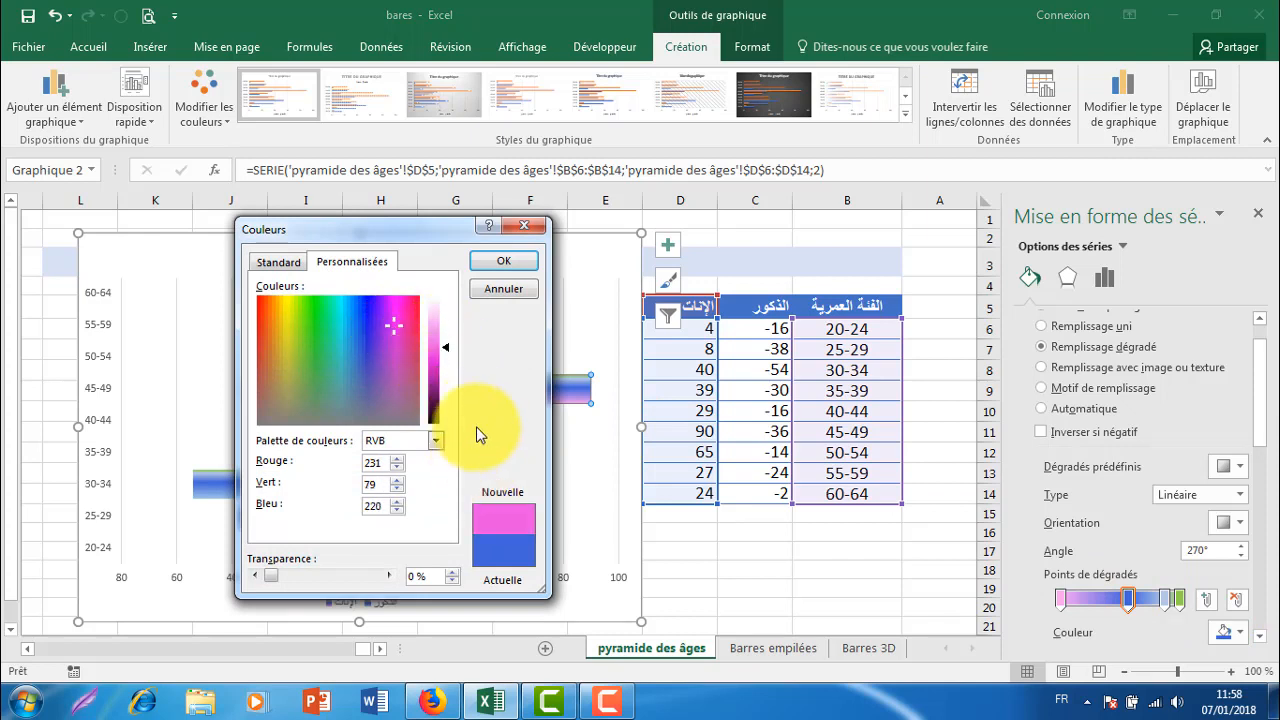
click(497, 263)
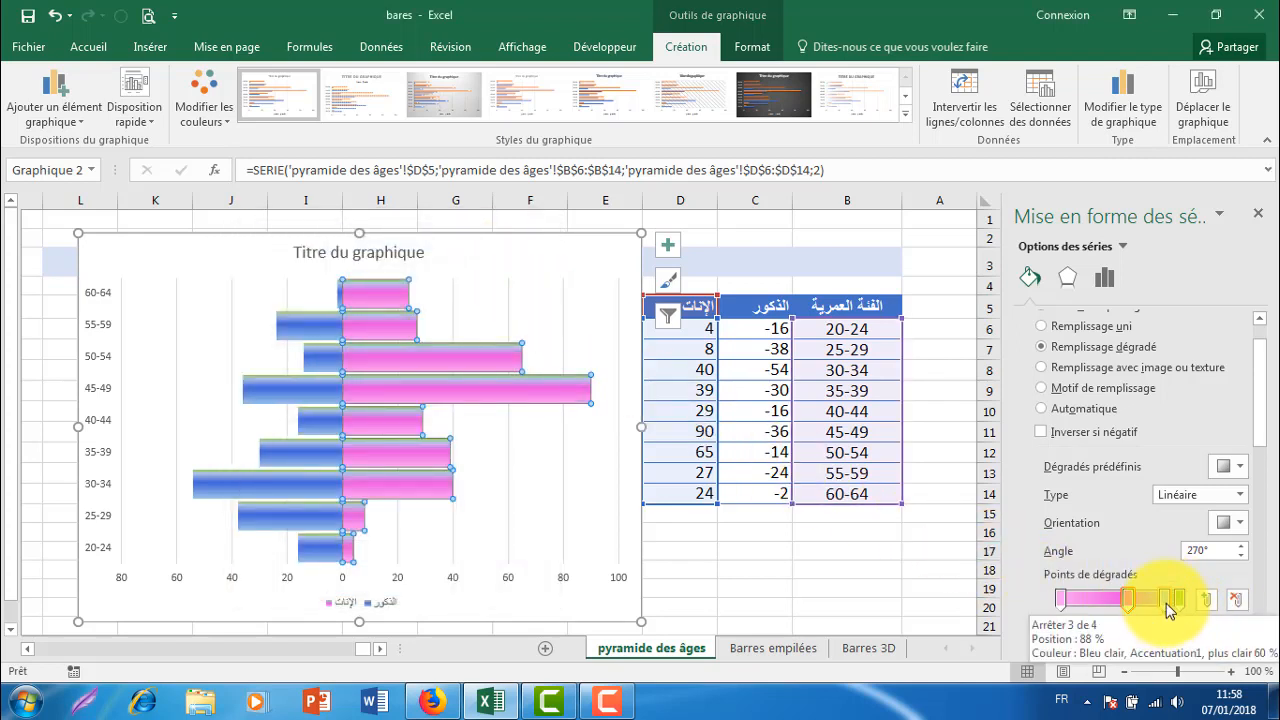
Remove the light blue third gradient stop of the female bars and recolour the green end stop to pale pink, RGB 252, 192, 235.
drag(1166, 599, 1140, 603)
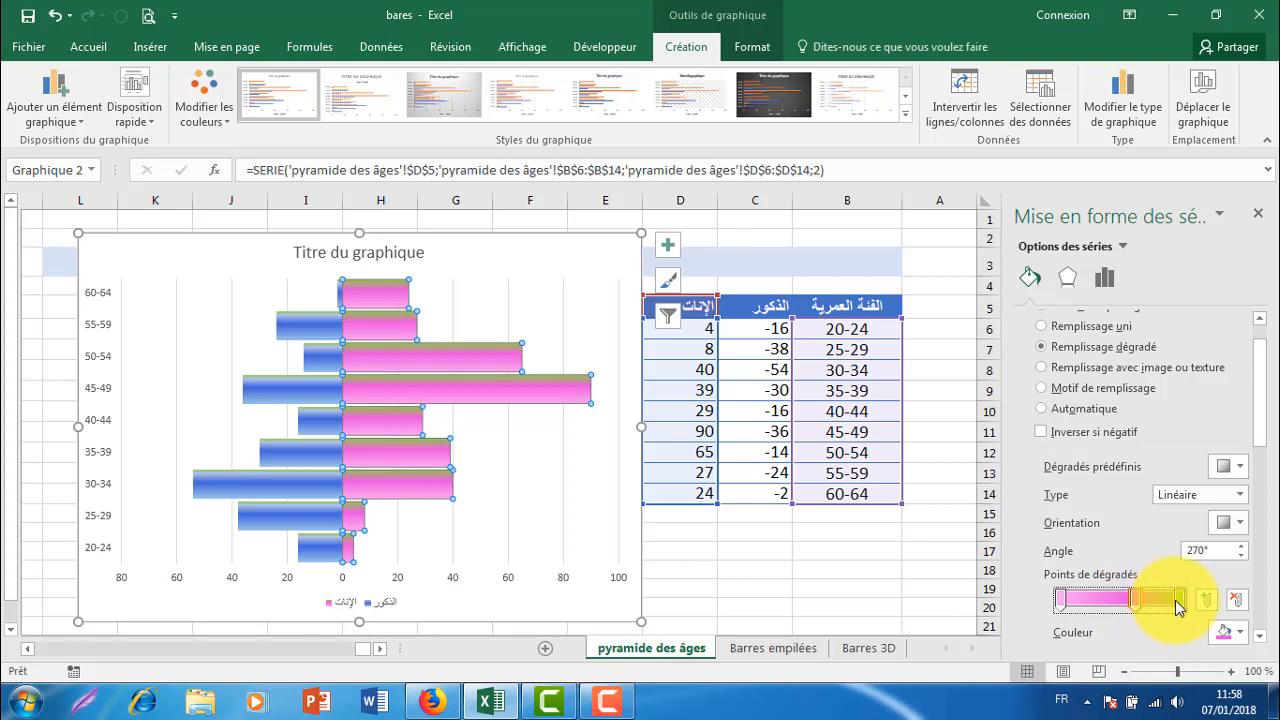
click(1180, 600)
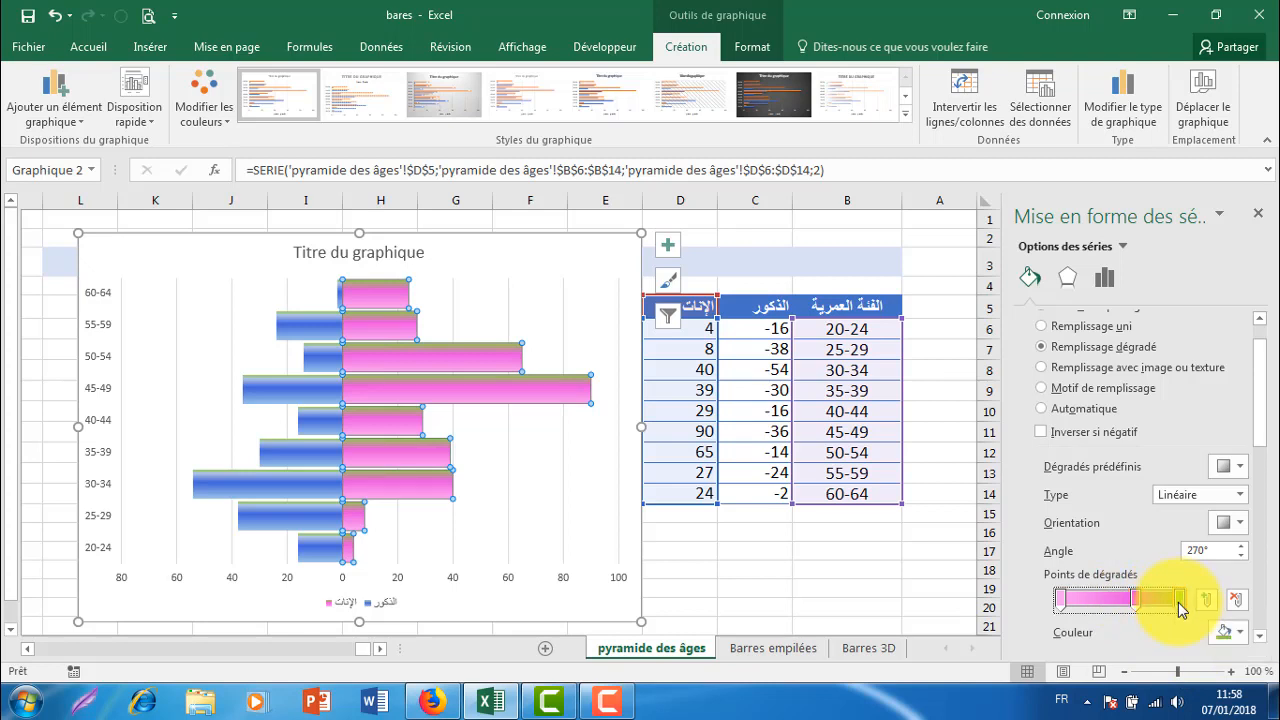
click(1243, 634)
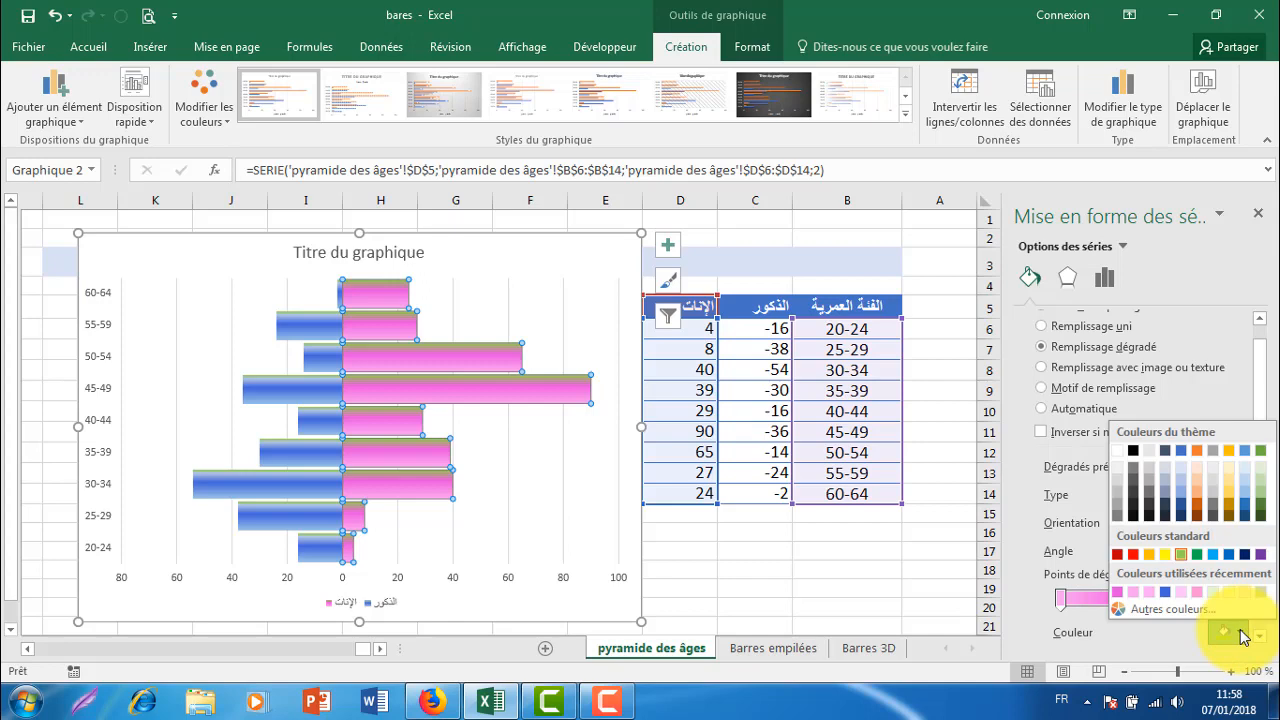
click(1192, 608)
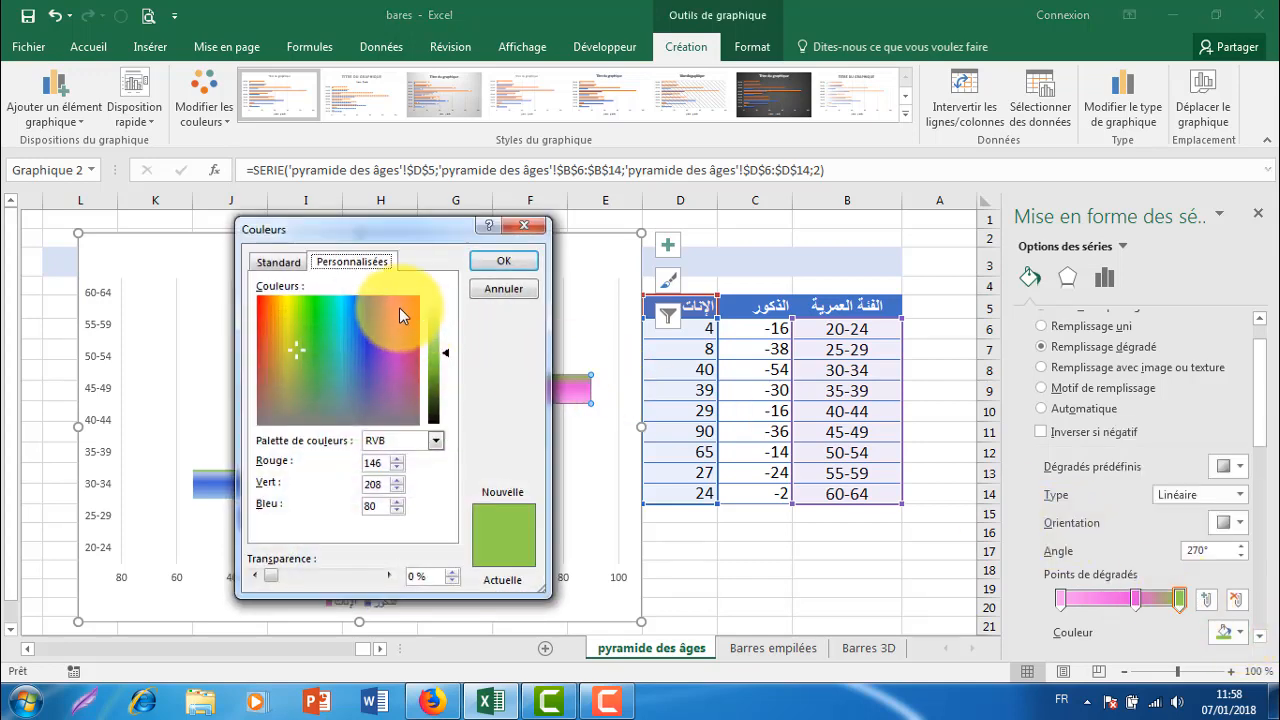
click(399, 307)
drag(443, 345, 435, 314)
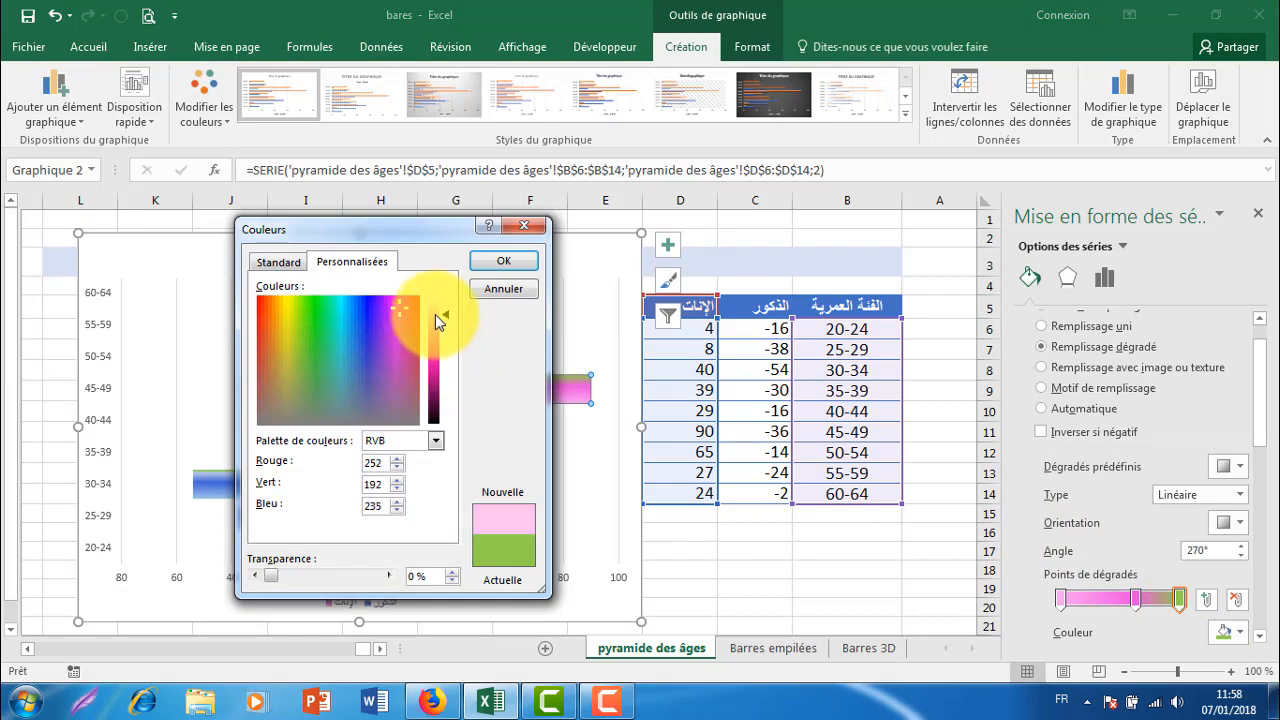
click(490, 261)
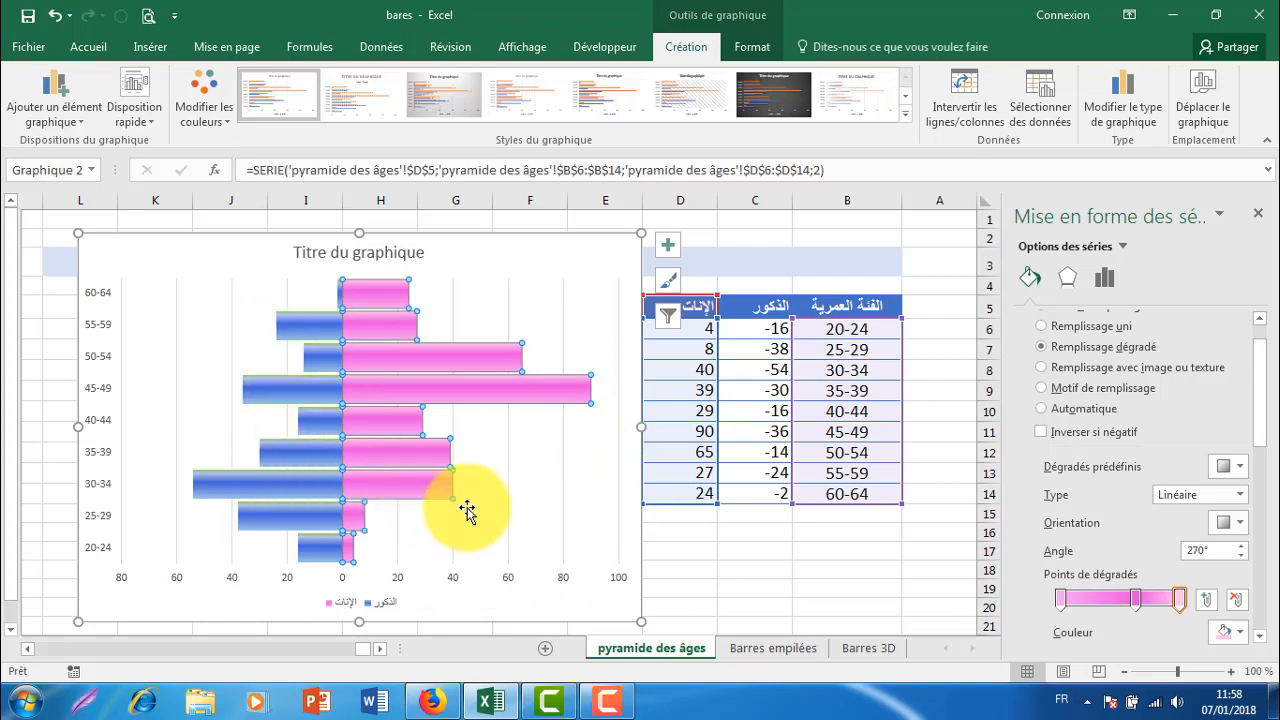
Fill the chart area with the picture file Professional-People-Silhouette from the graphiques folder on the desktop (Bureau).
click(566, 282)
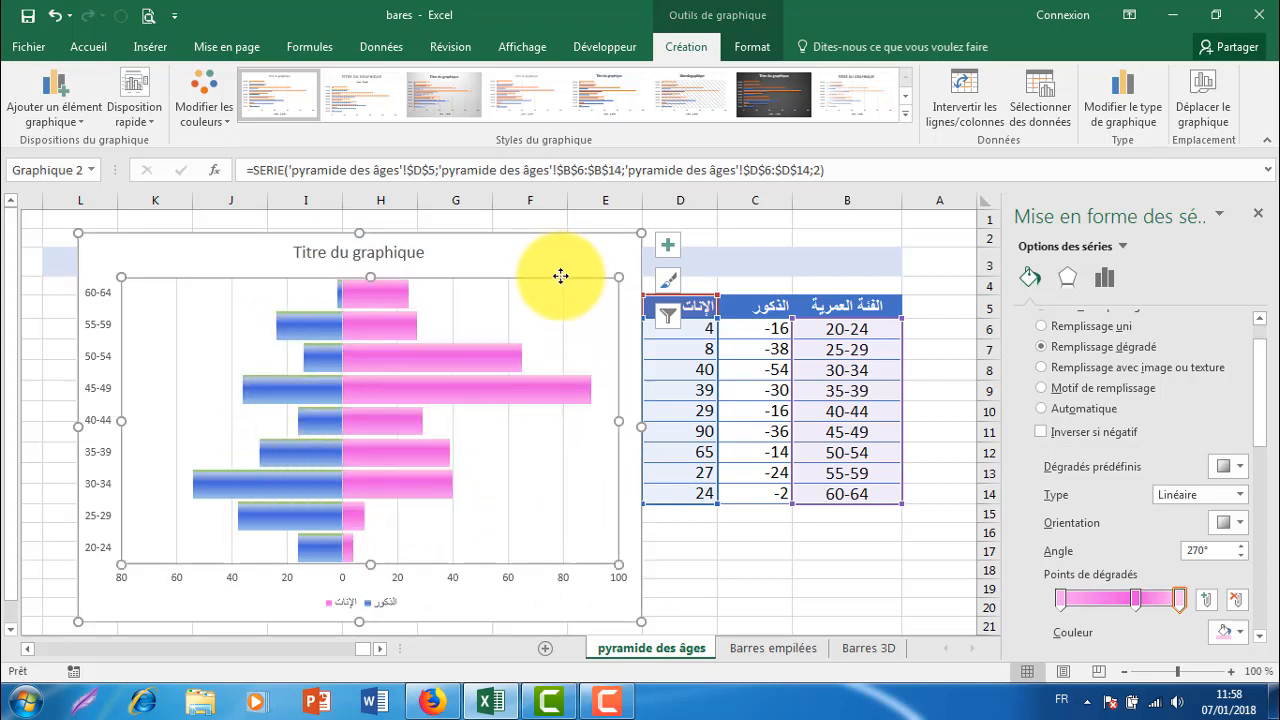
click(566, 262)
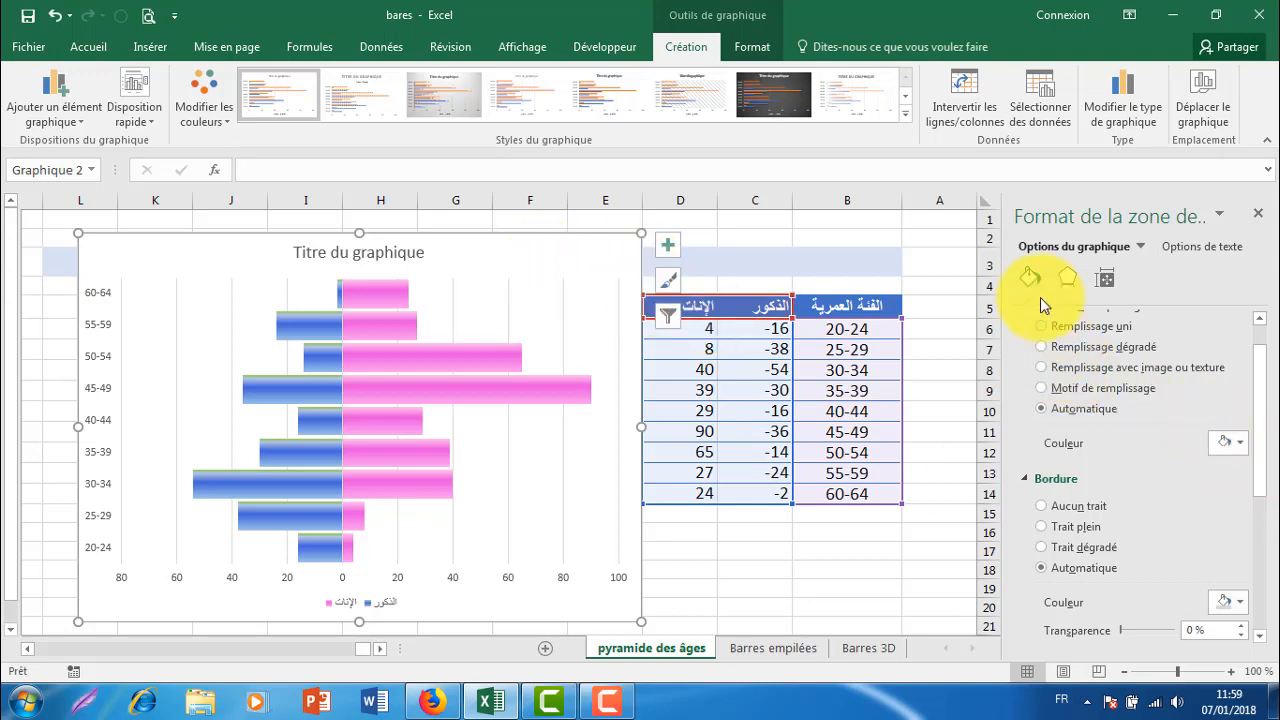
click(1064, 369)
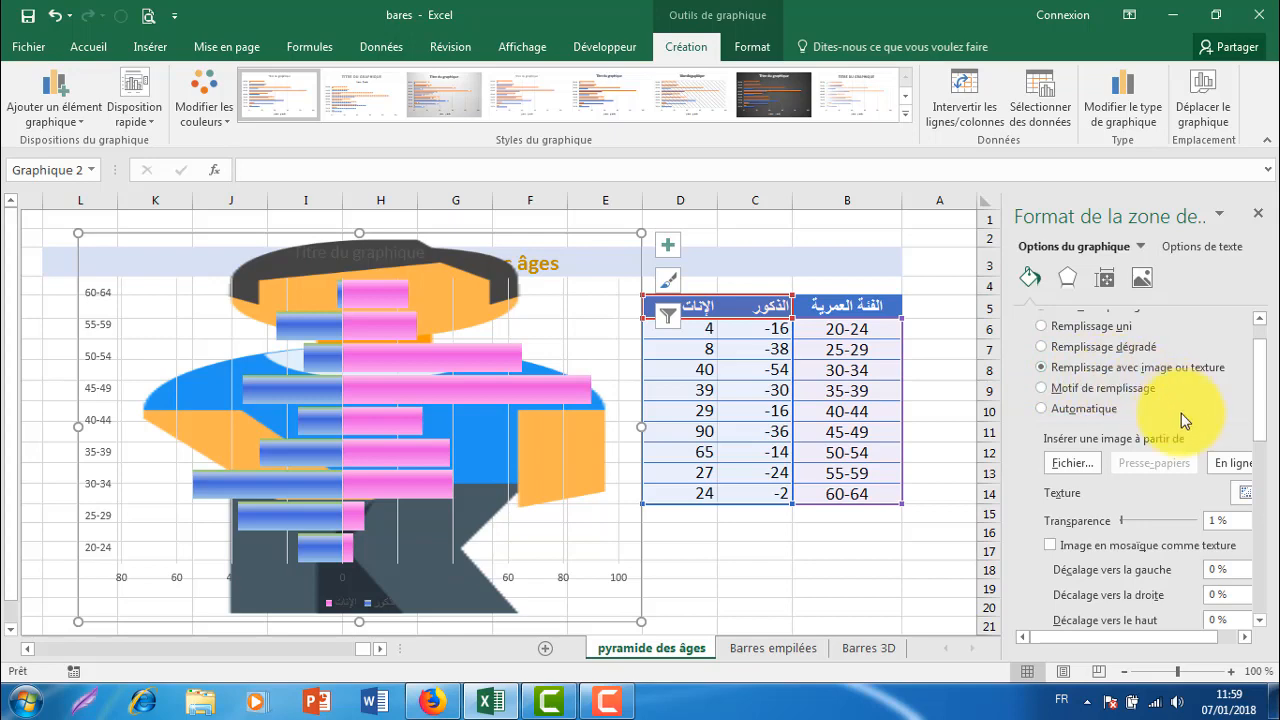
click(1070, 462)
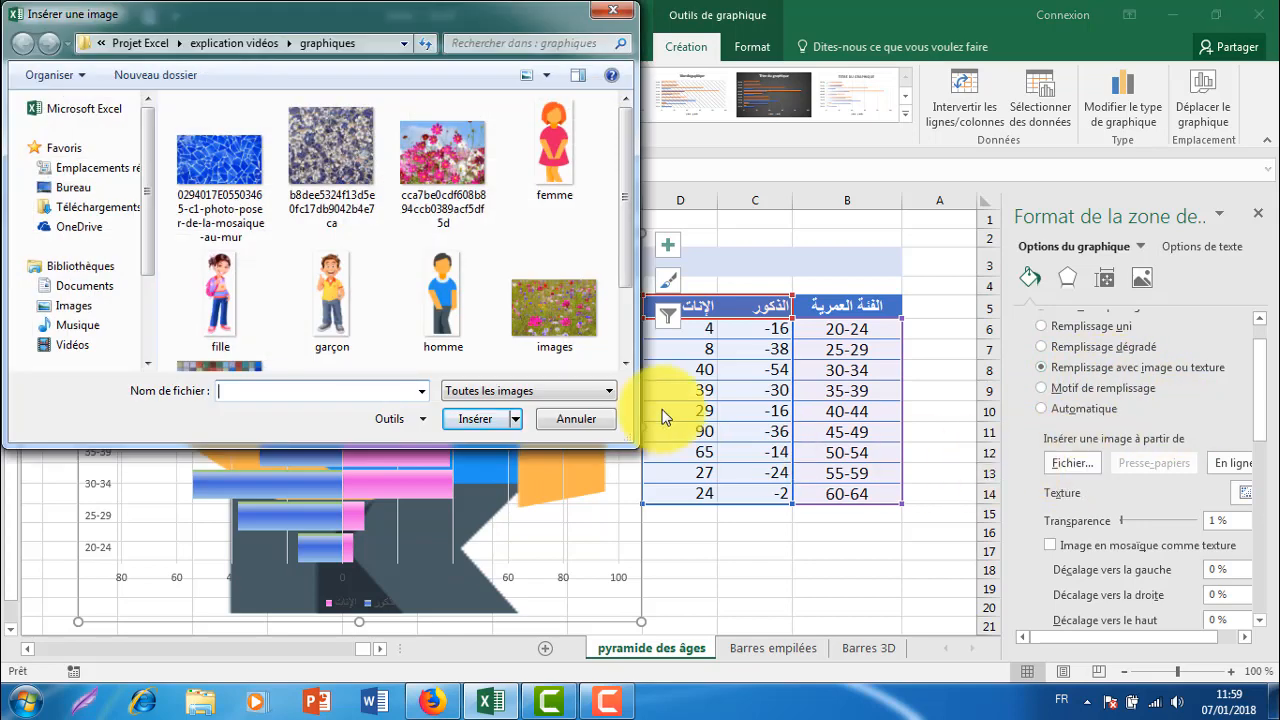
drag(627, 266, 629, 203)
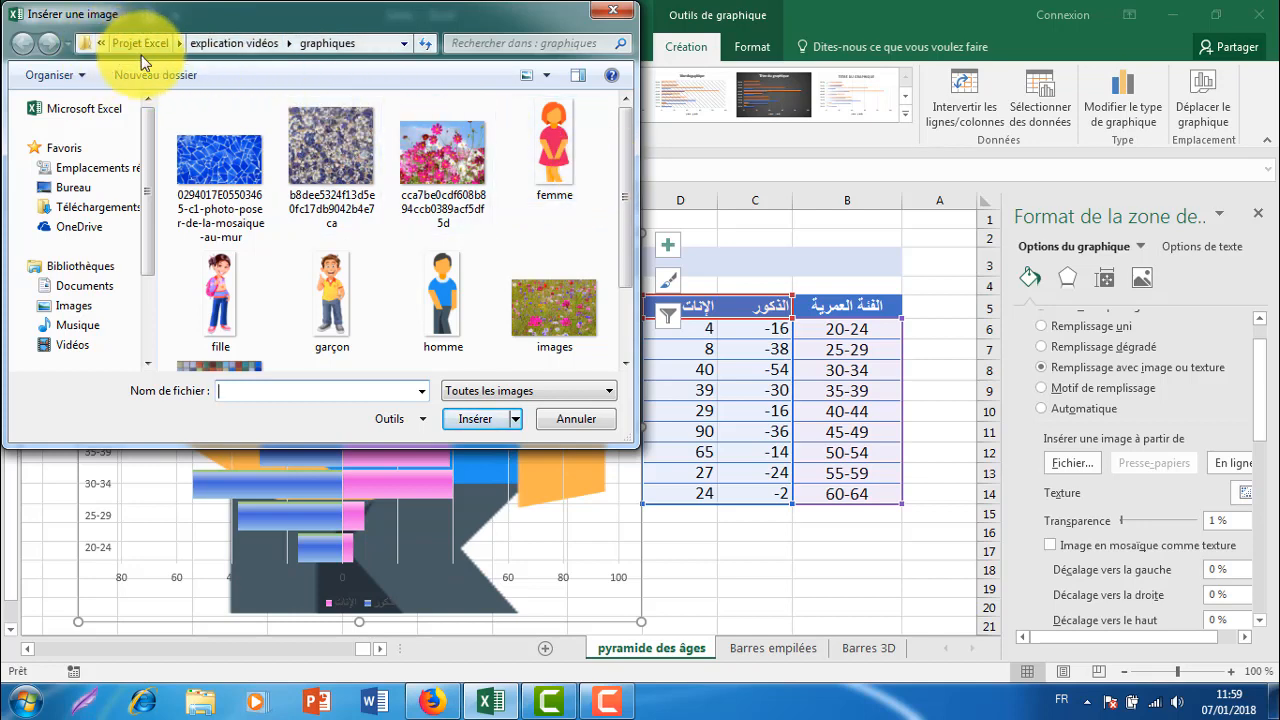
click(88, 188)
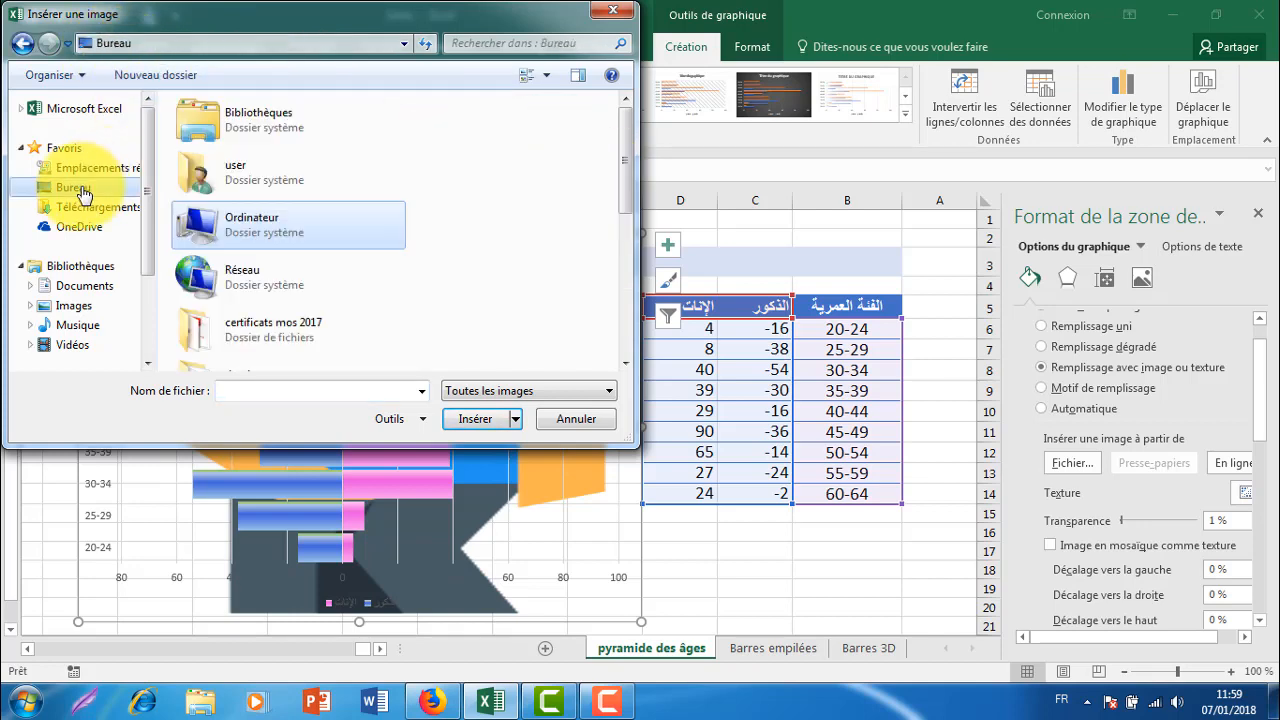
drag(618, 188, 622, 235)
double_click(263, 316)
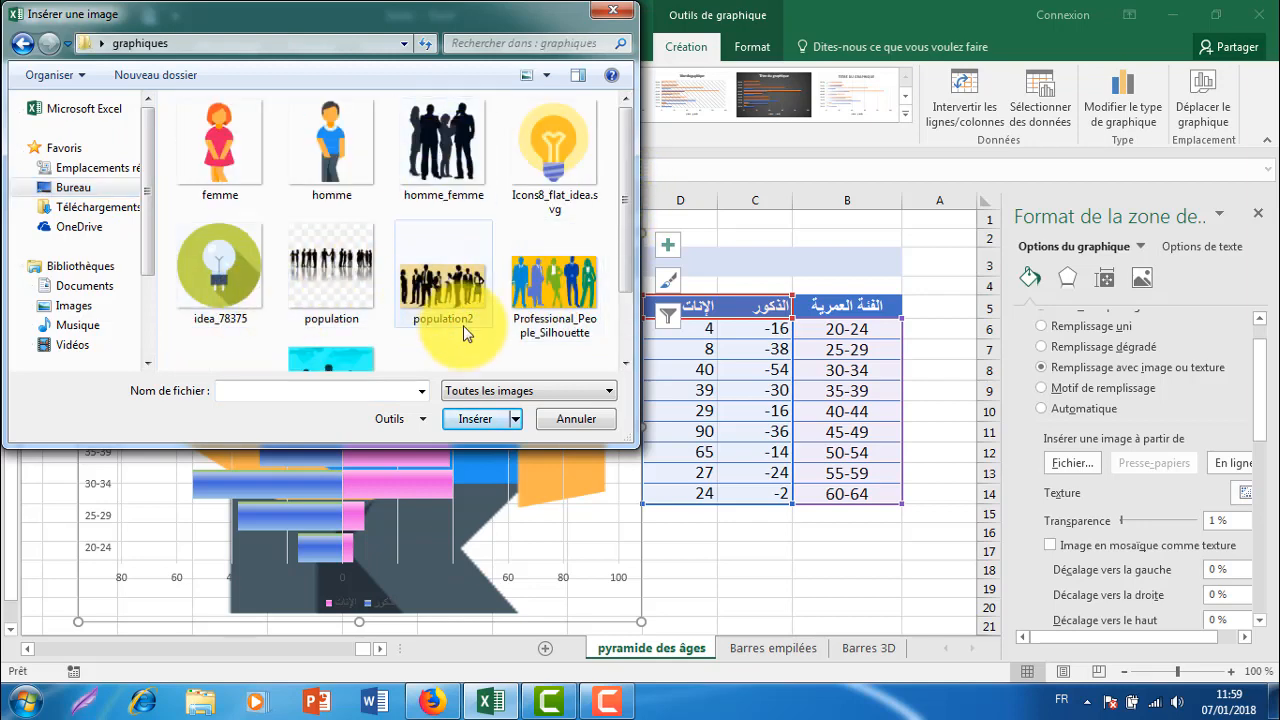
scroll(624, 292, down, 2)
scroll(622, 290, down, 2)
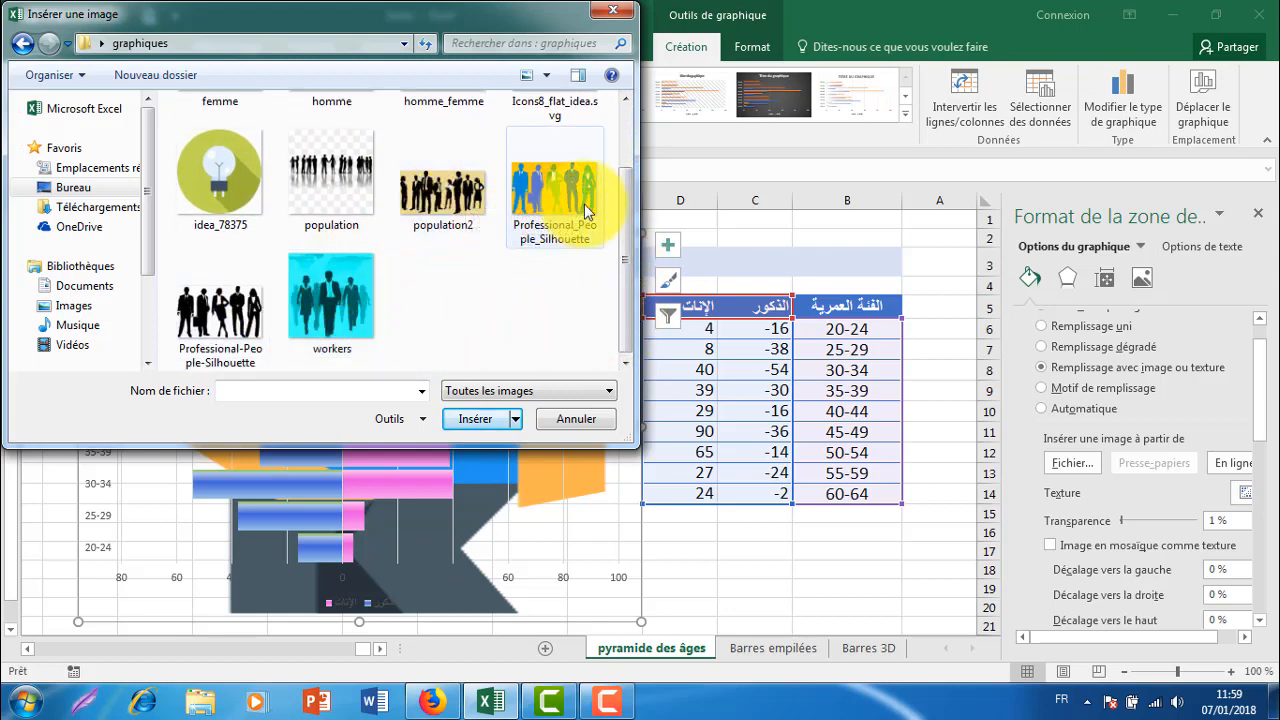
click(222, 324)
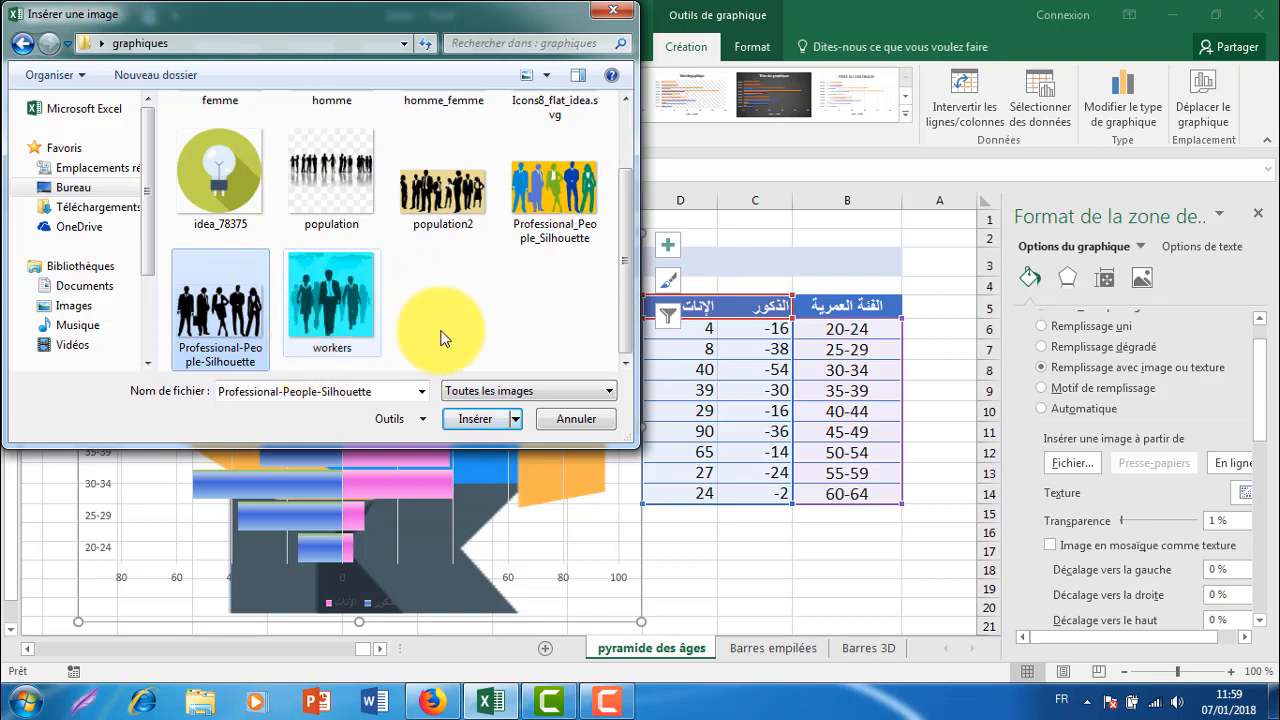
click(482, 422)
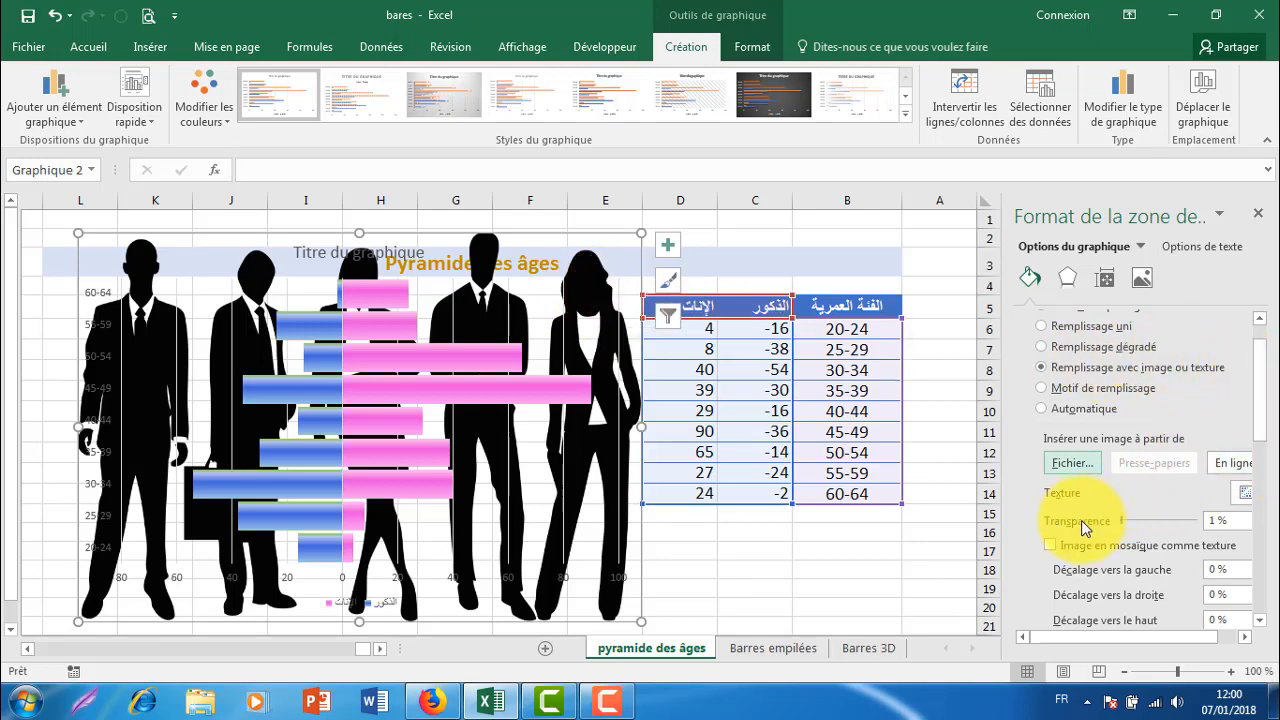
Set the transparency of the chart area's background picture to 70 %.
click(1124, 520)
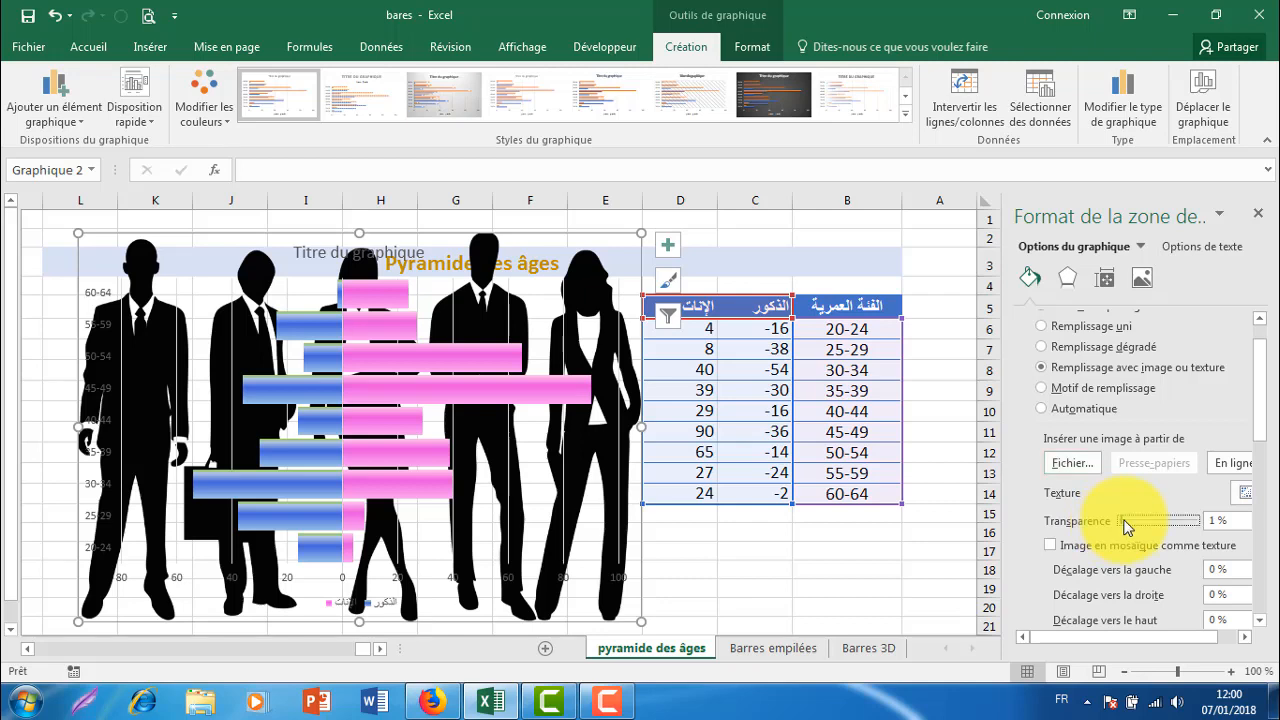
drag(1139, 520, 1108, 527)
click(1172, 524)
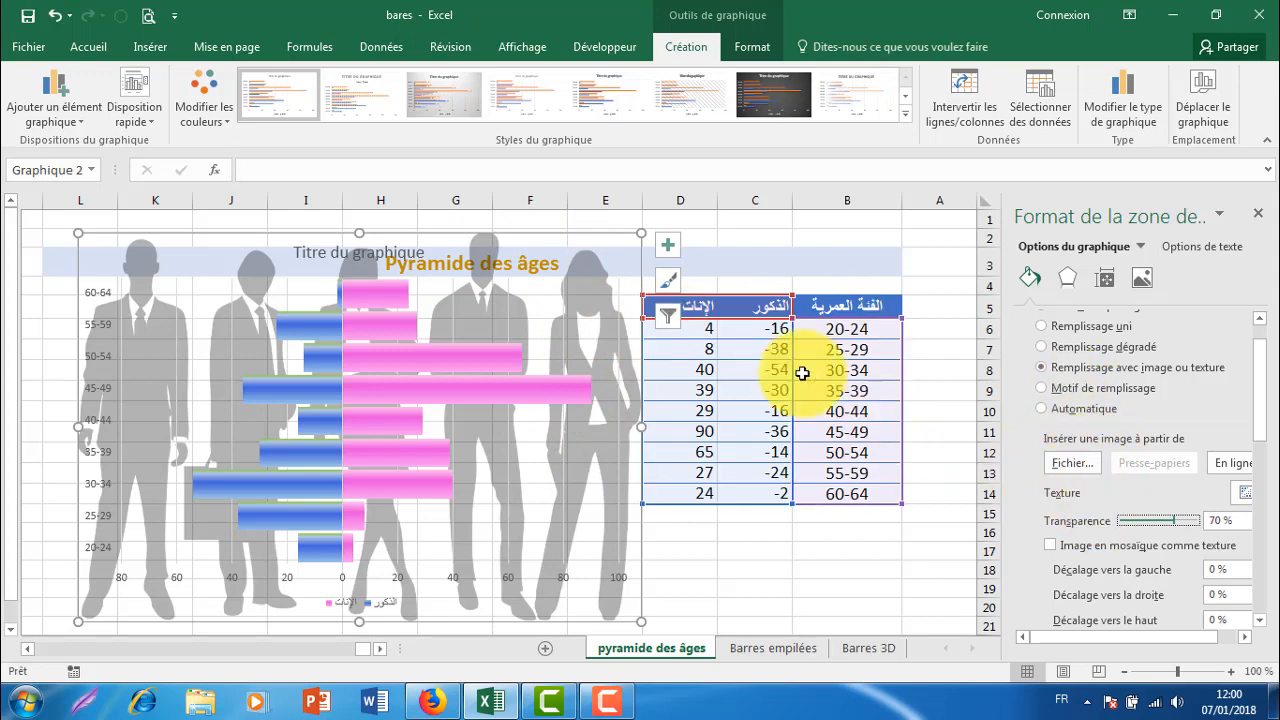
Replace the chart area's background picture with the coloured picture file Professional_People_Silhouette.
click(1073, 463)
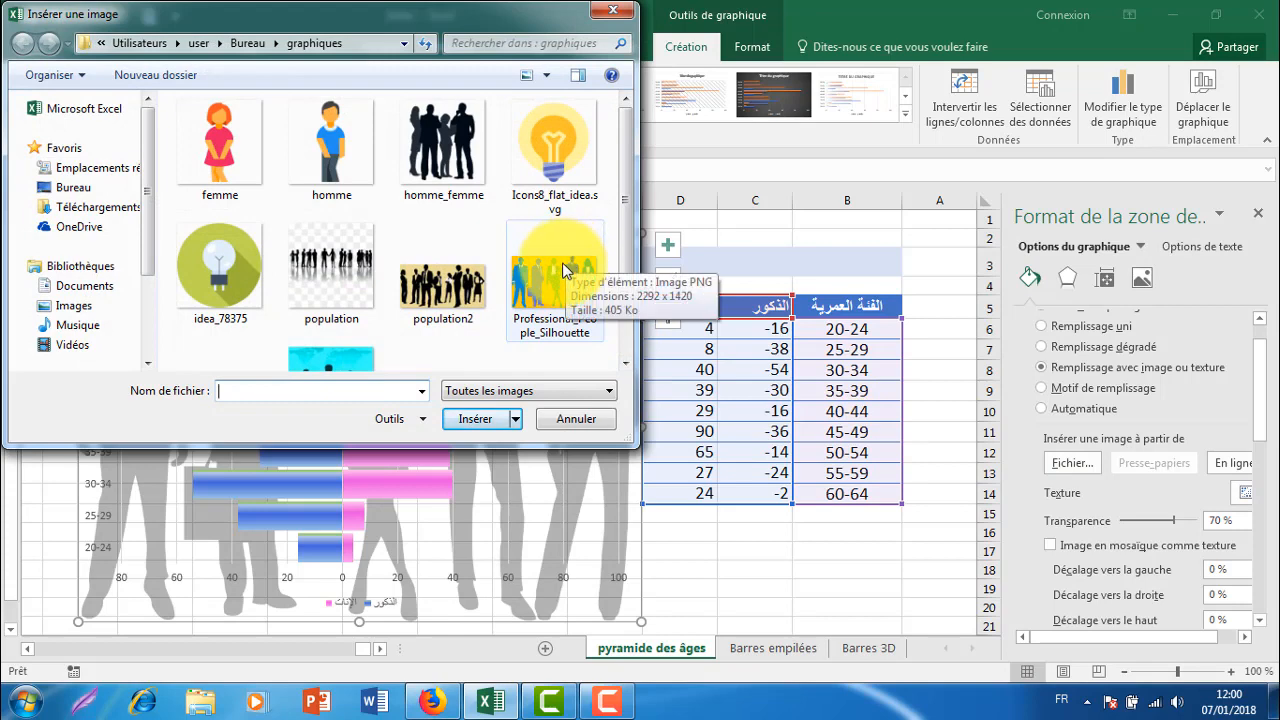
click(553, 290)
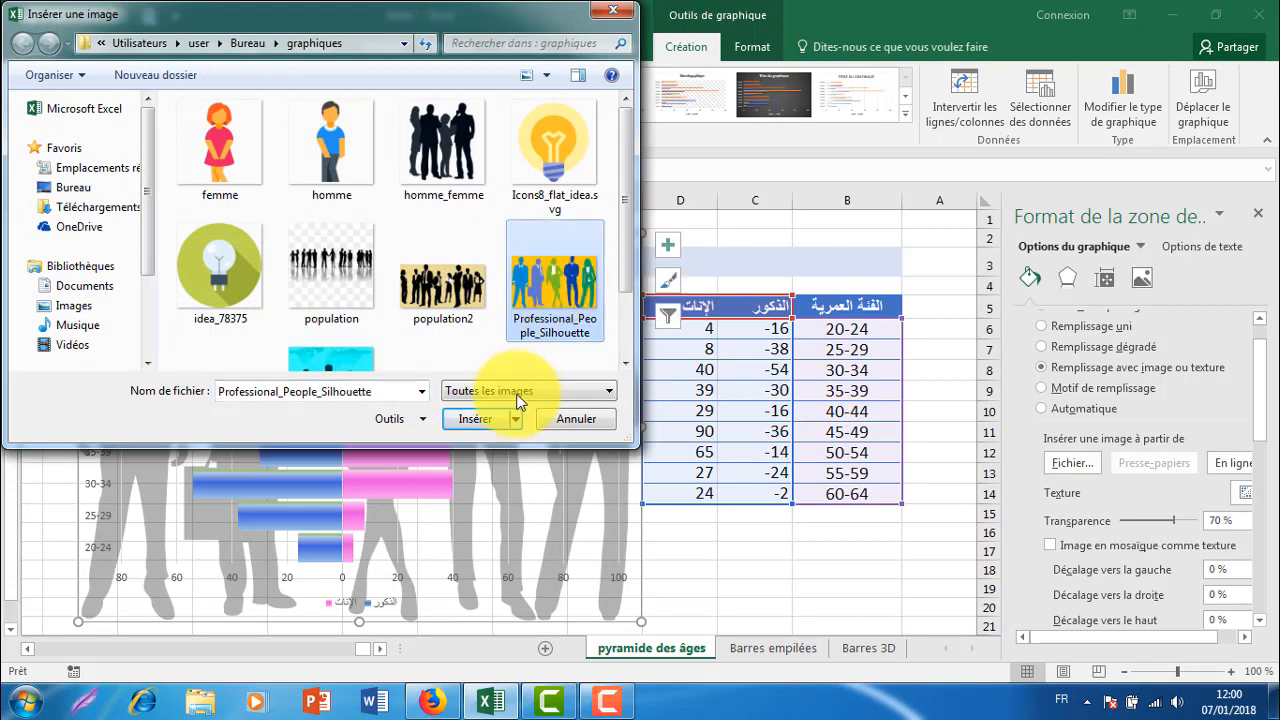
click(485, 423)
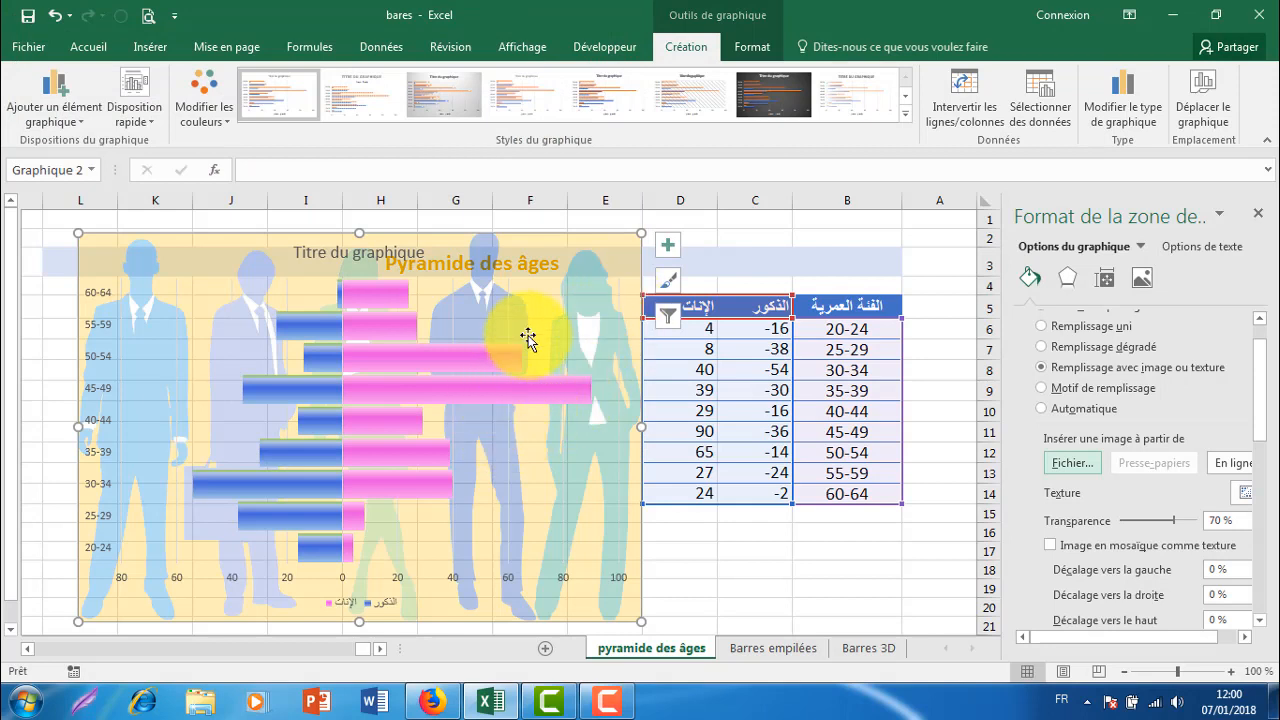
Set the background picture's transparency to 43 % and move the chart partly over the adjacent data table.
drag(1174, 520, 1155, 527)
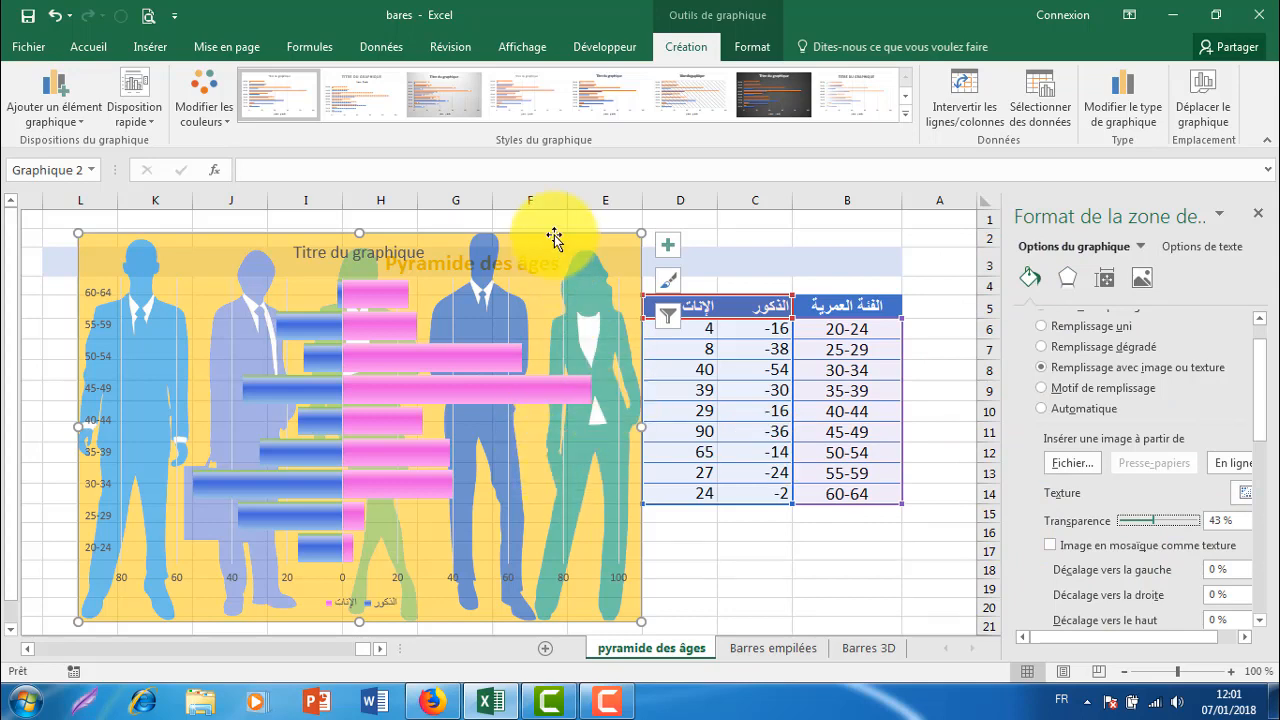
drag(557, 237, 643, 229)
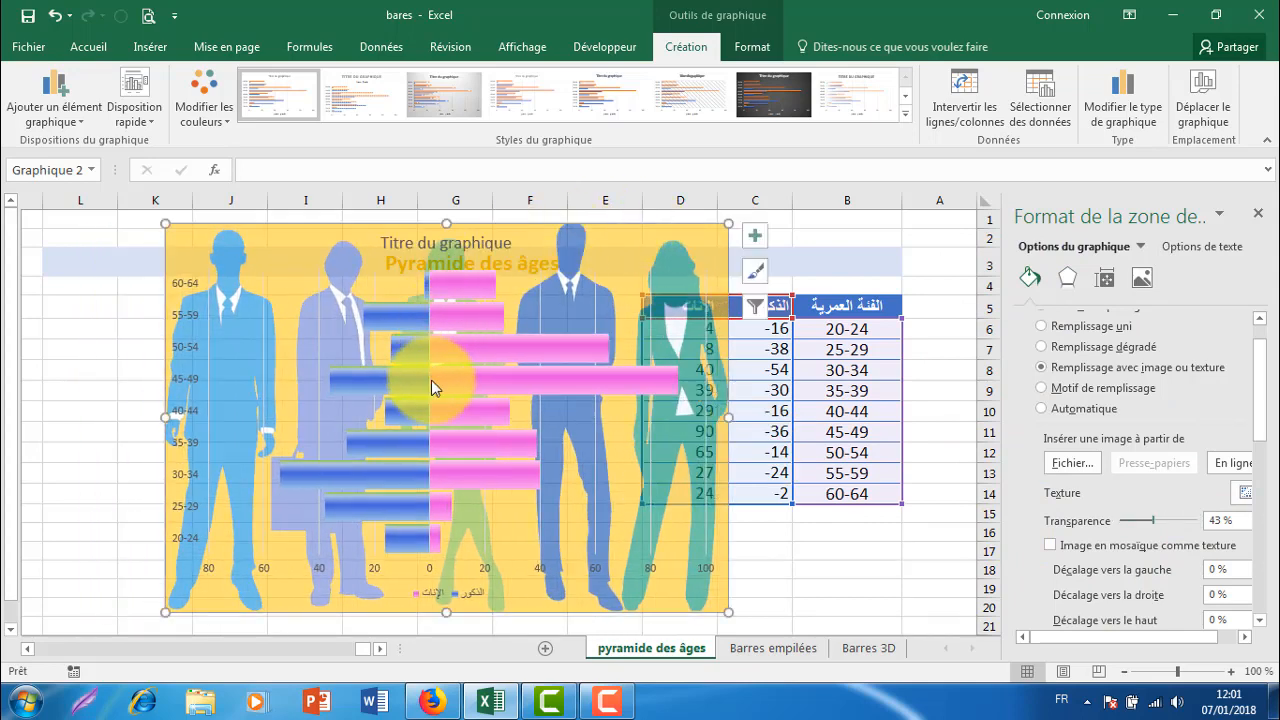